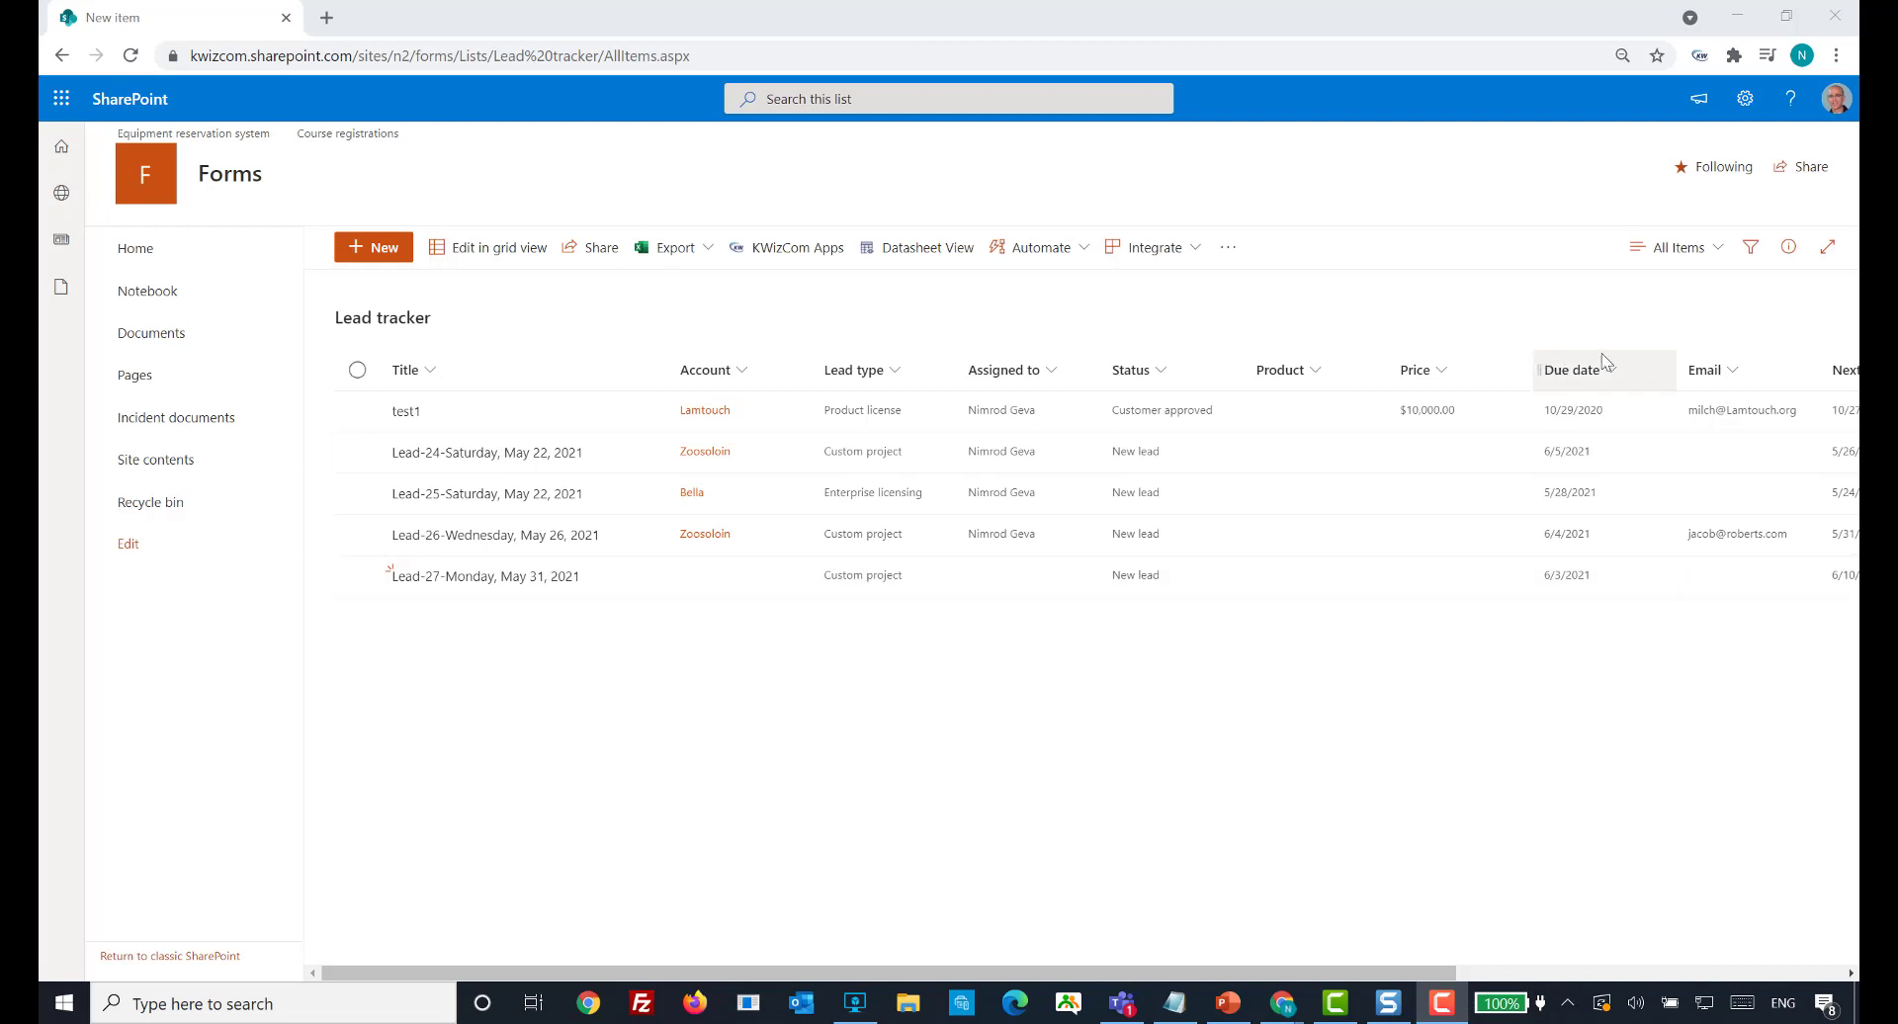
- Review the default new-item form of the Lead tracker list from top to bottom, and close it without saving
{"action": "left_click", "coordinate": [360, 260]}
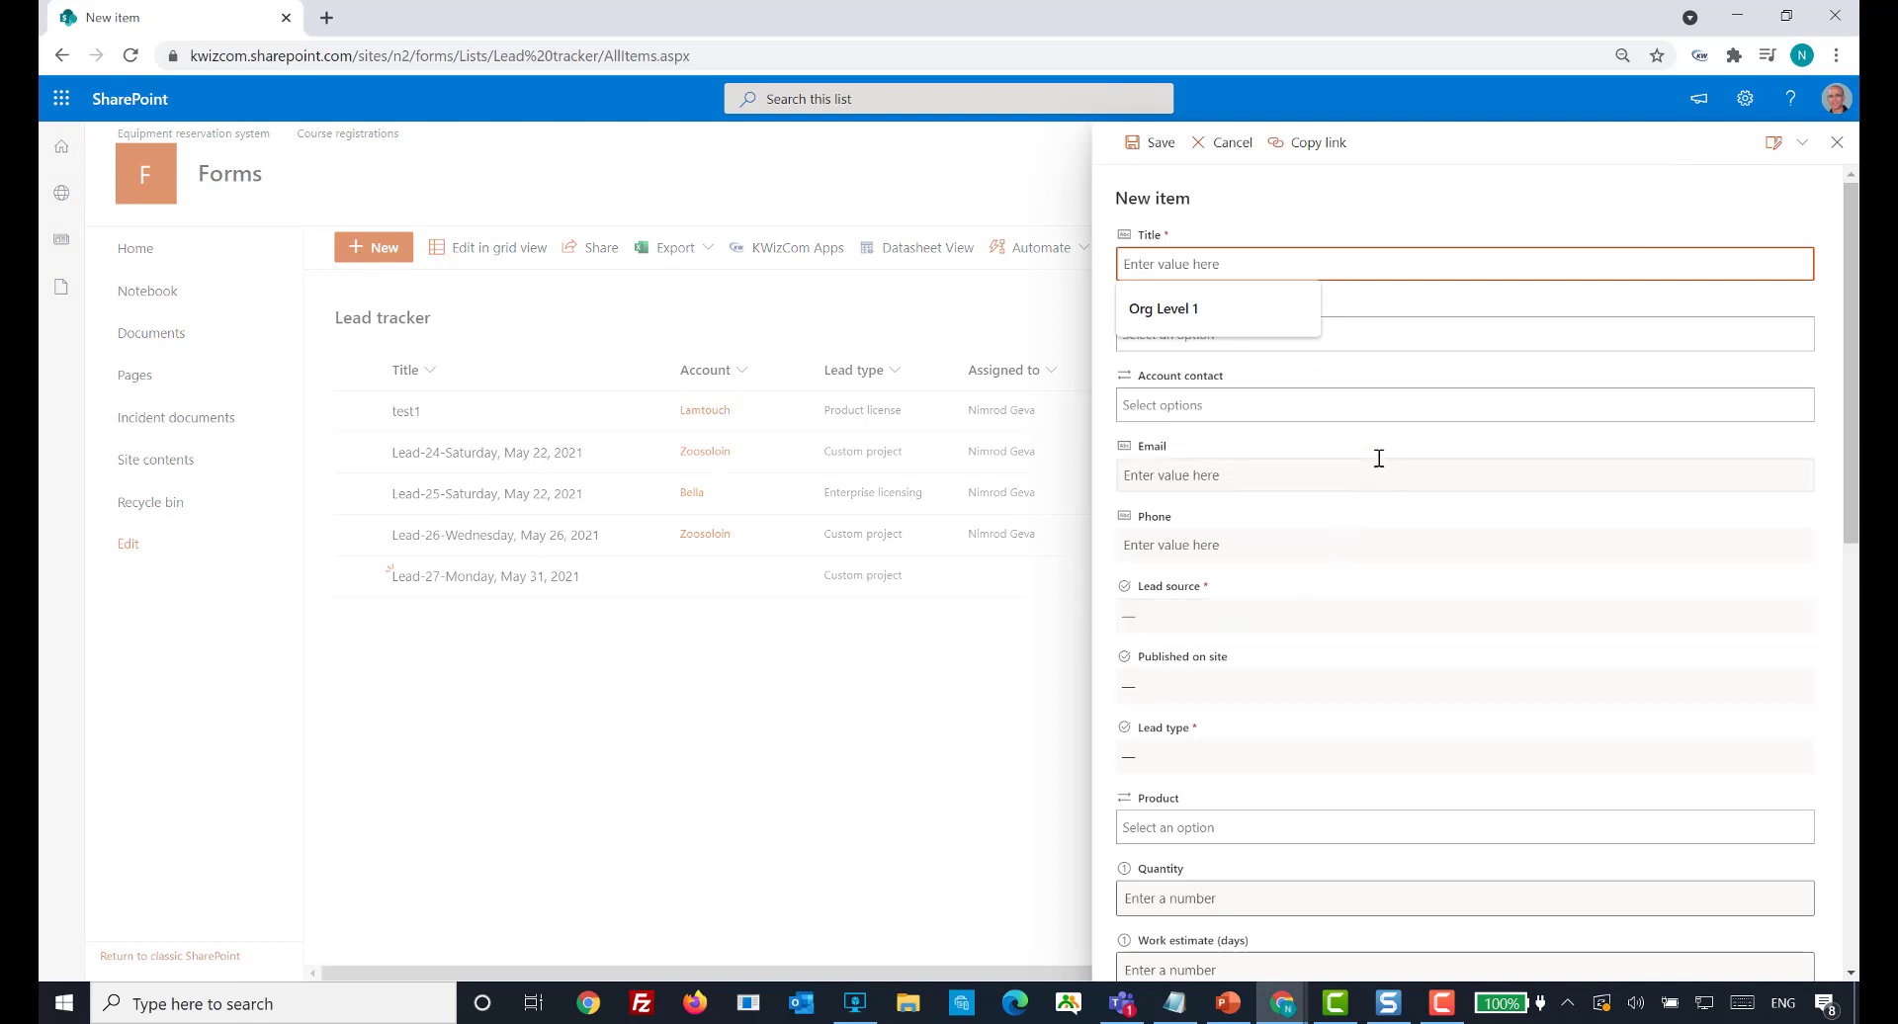
{"action": "scroll", "coordinate": [1351, 625], "scroll_direction": "down", "scroll_amount": 2}
{"action": "scroll", "coordinate": [1364, 727], "scroll_direction": "down", "scroll_amount": 8}
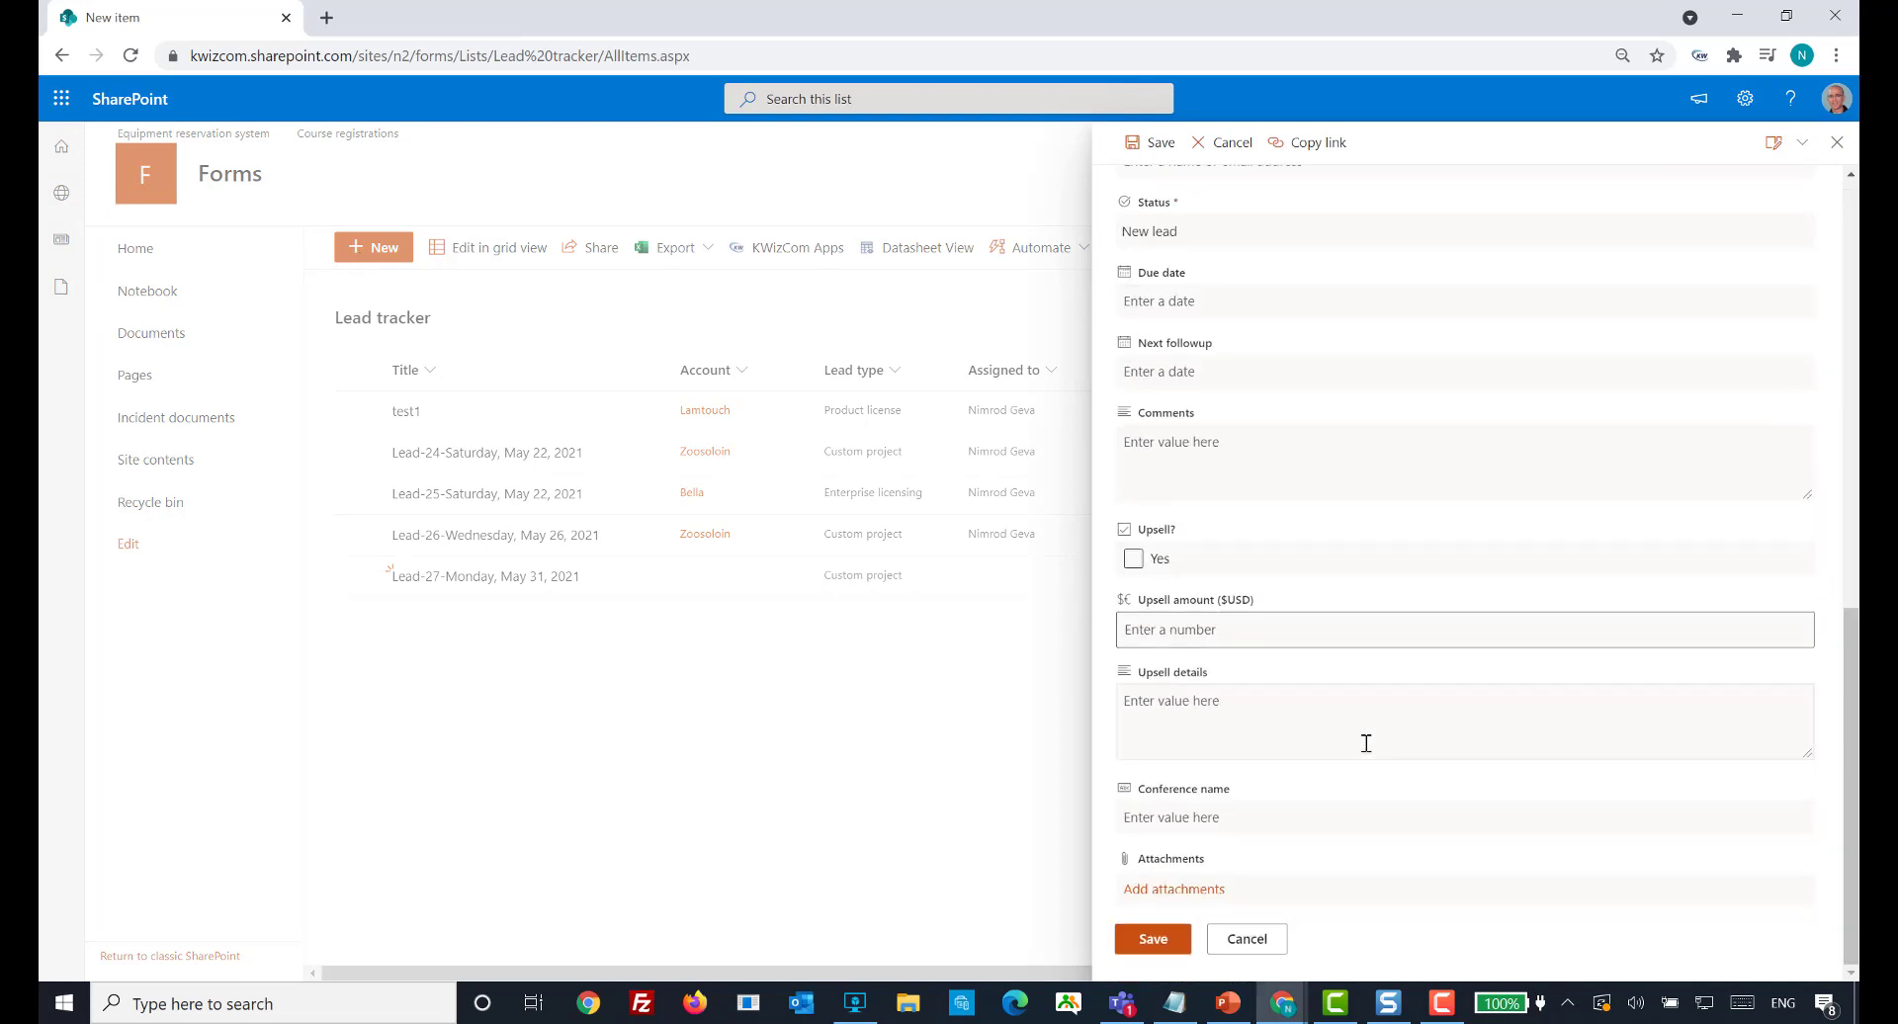
{"action": "scroll", "coordinate": [1366, 743], "scroll_direction": "up", "scroll_amount": 10}
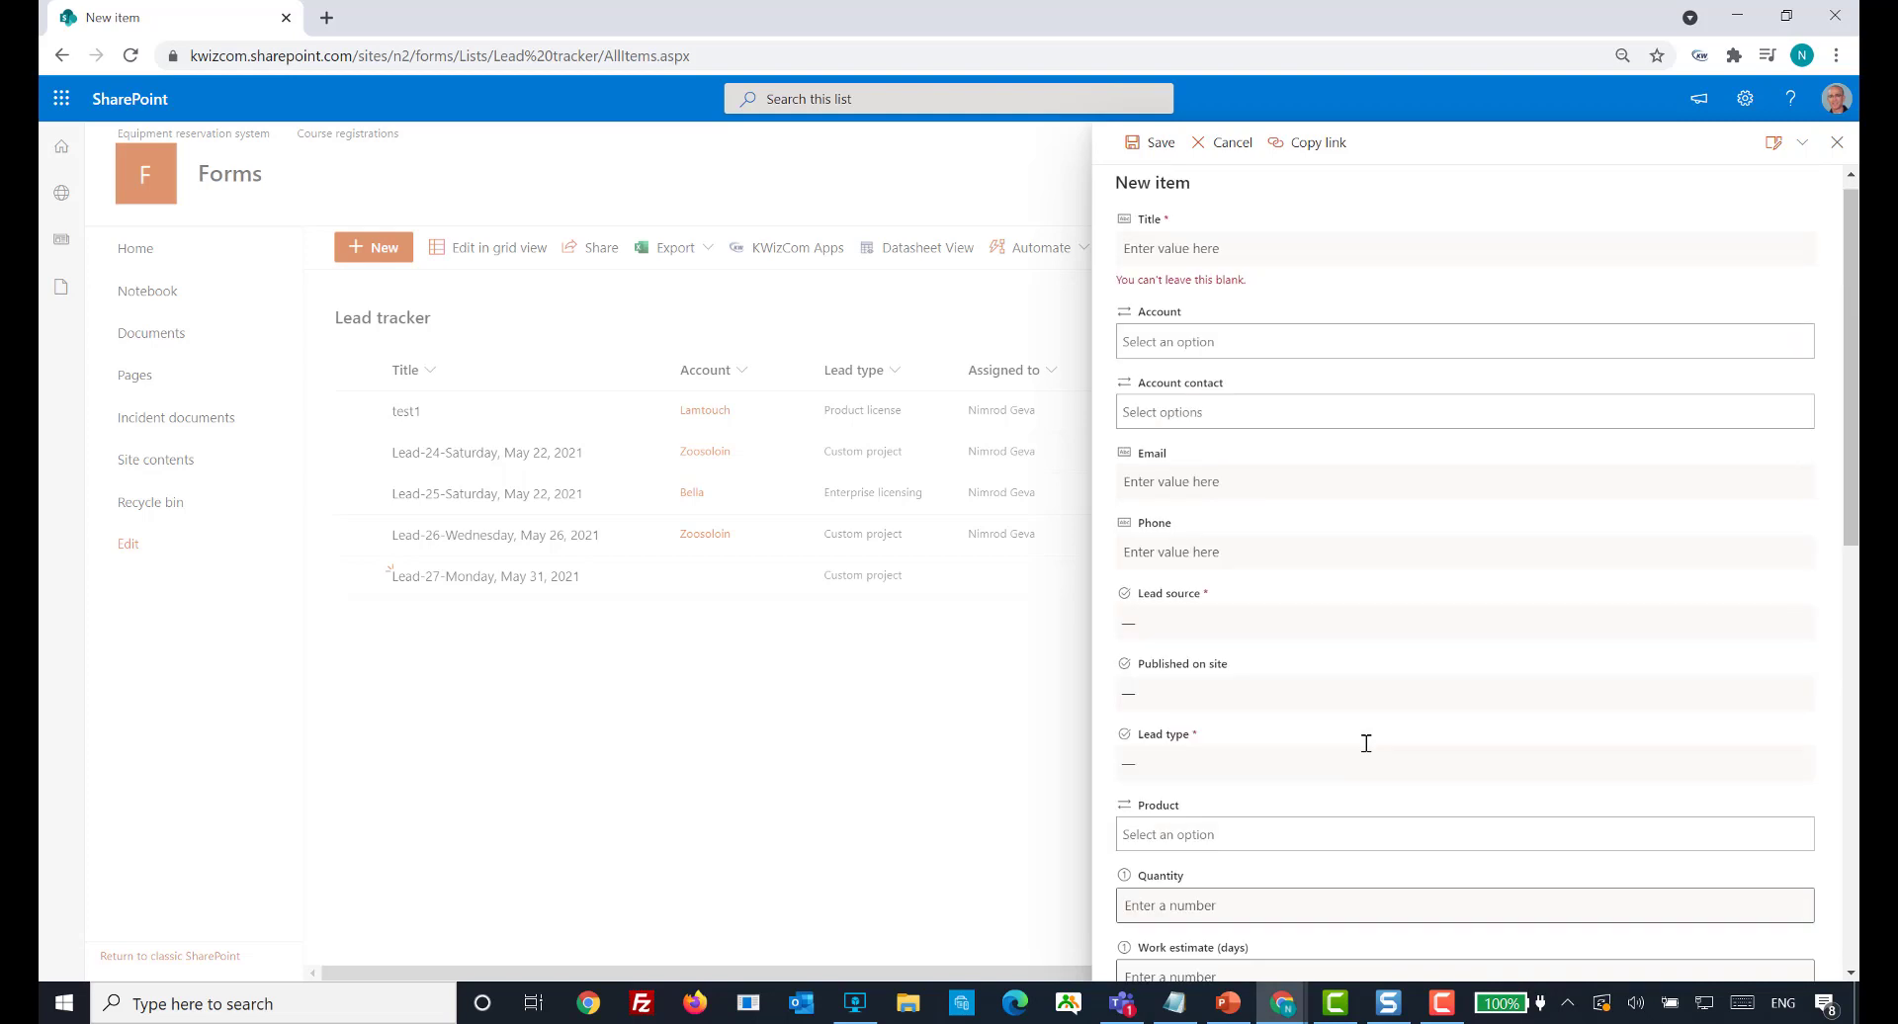
{"action": "left_click", "coordinate": [1837, 142]}
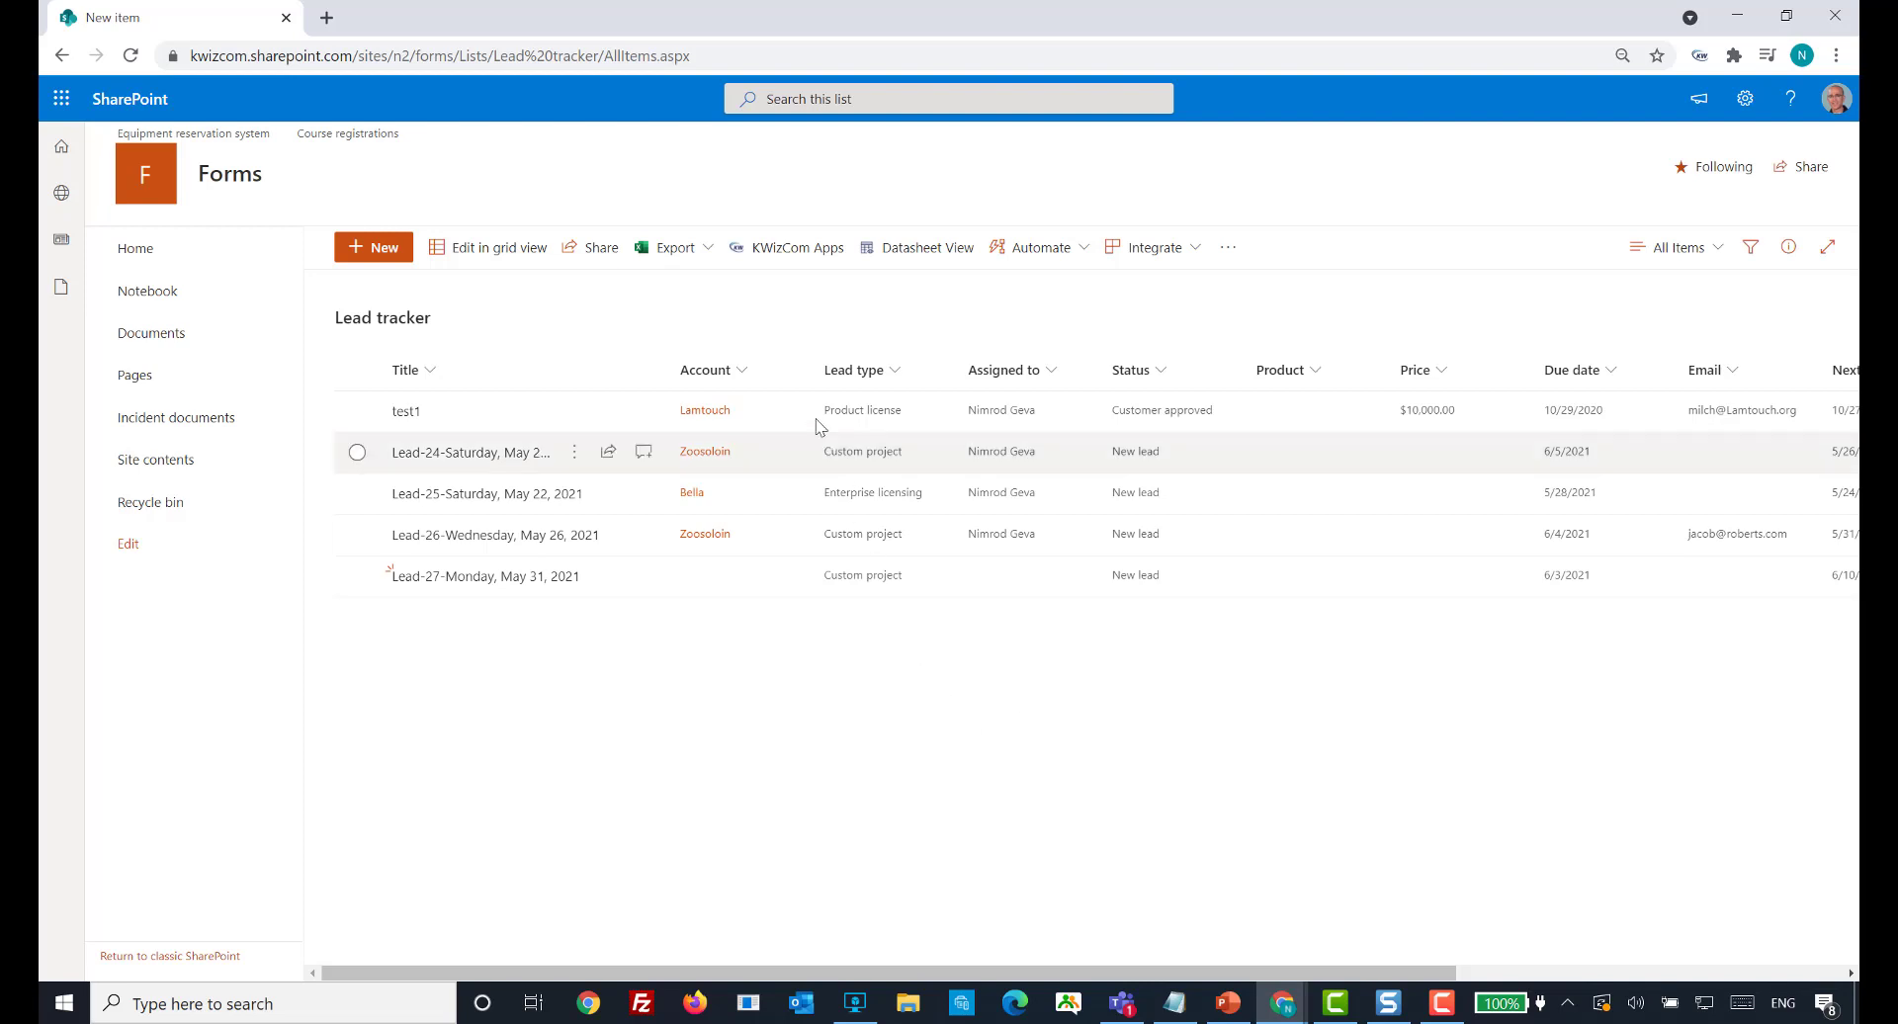
- Activate KWizCom Modern Forms for the Lead tracker list and filter its app settings to Forms Enterprise
{"action": "left_click", "coordinate": [763, 249]}
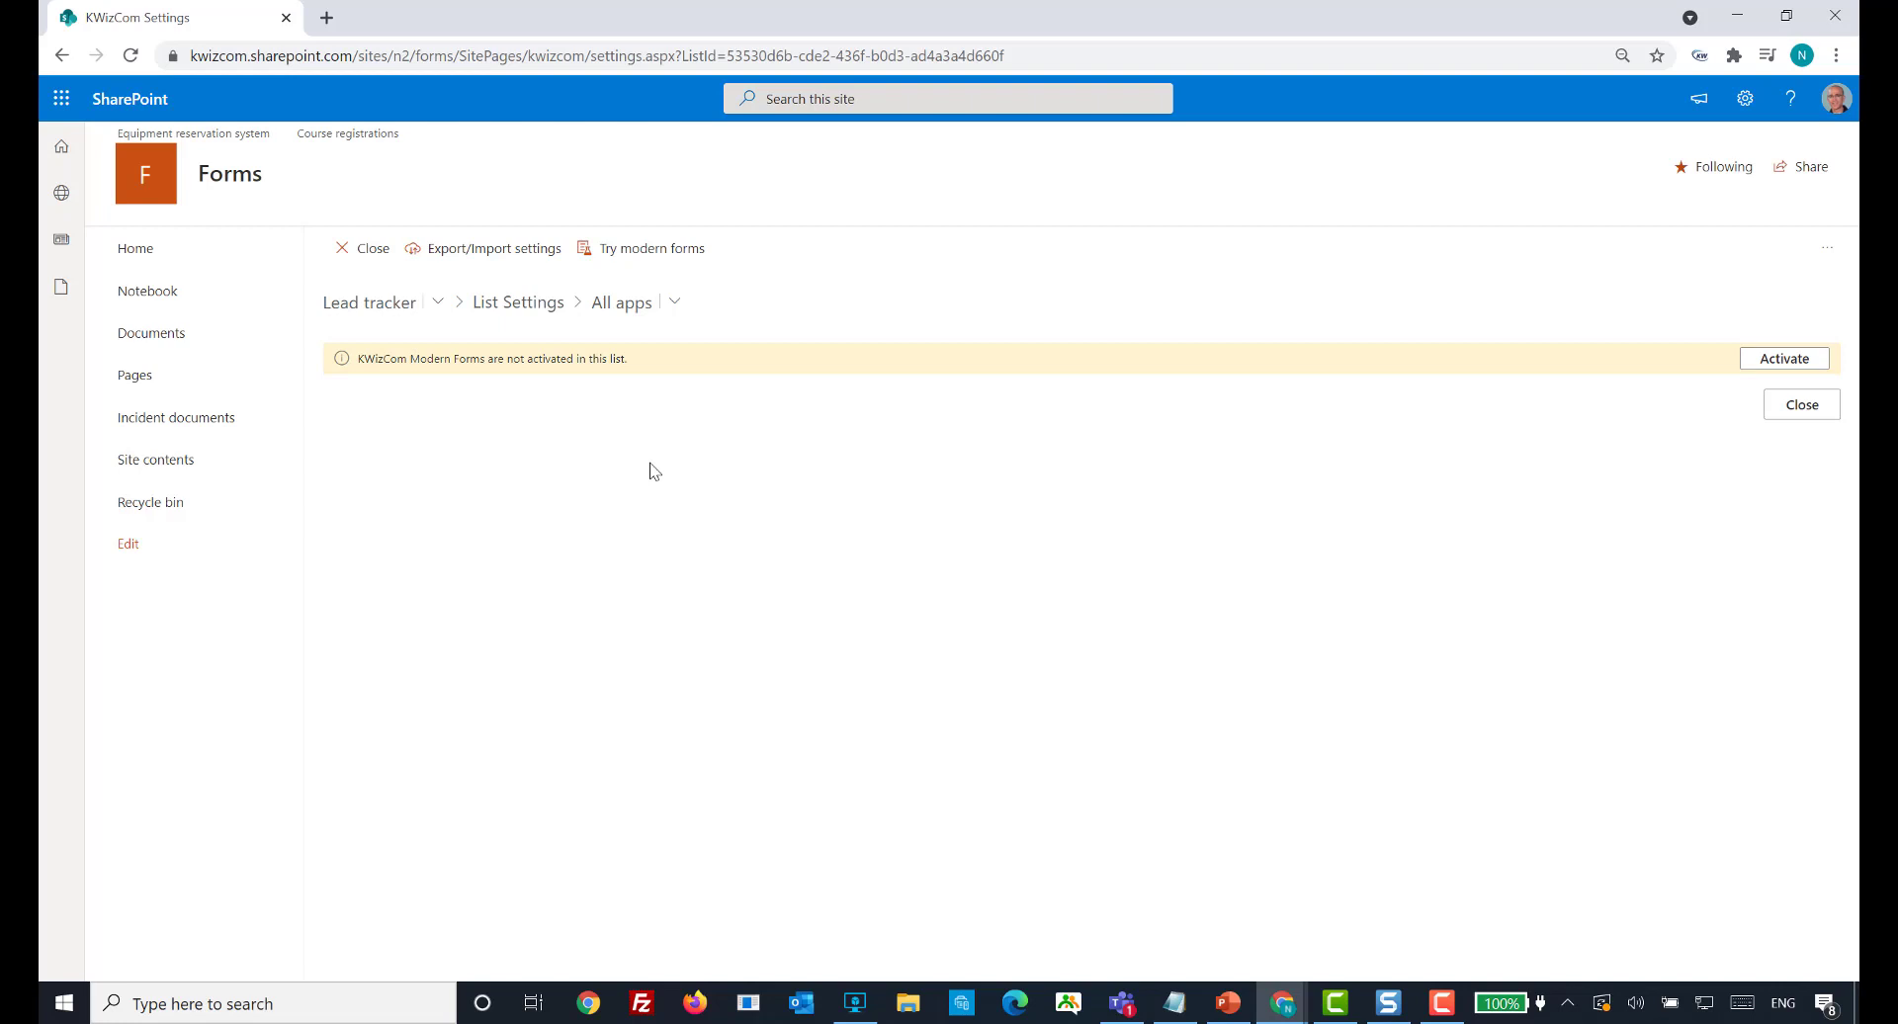
{"action": "left_click", "coordinate": [1761, 372]}
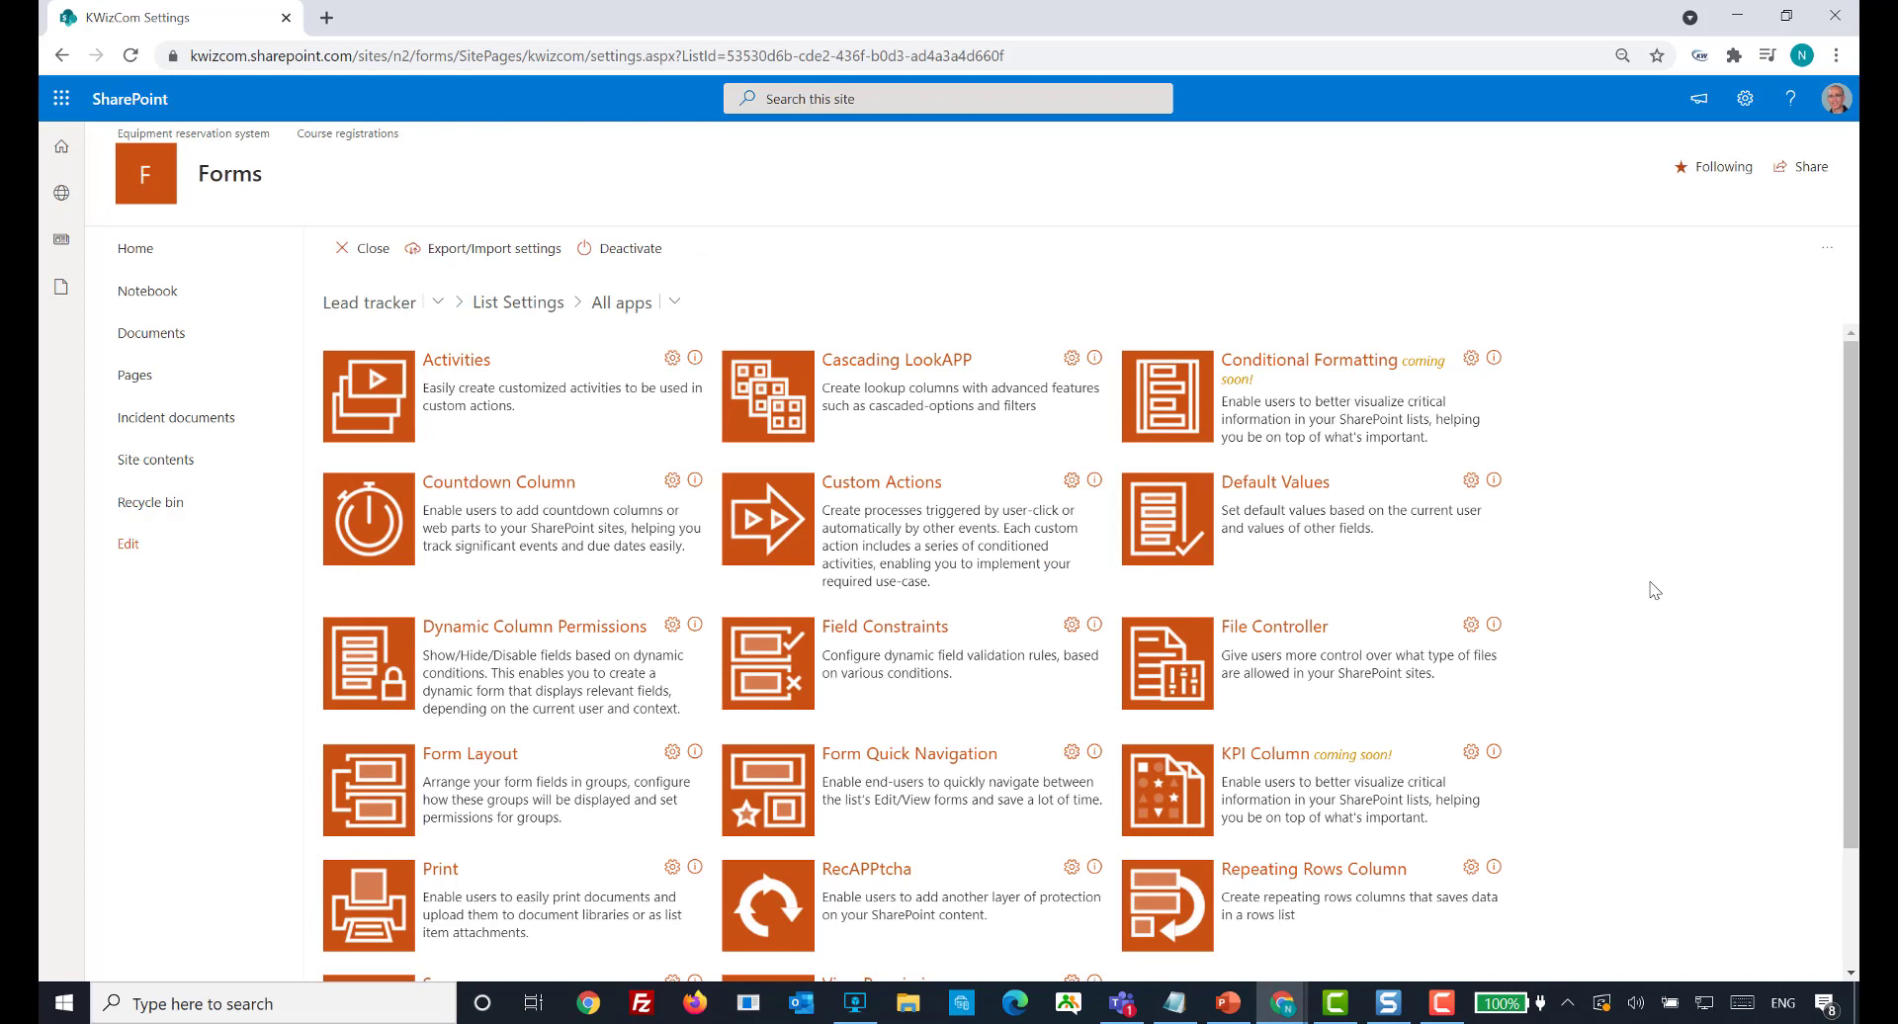
{"action": "left_click", "coordinate": [669, 311]}
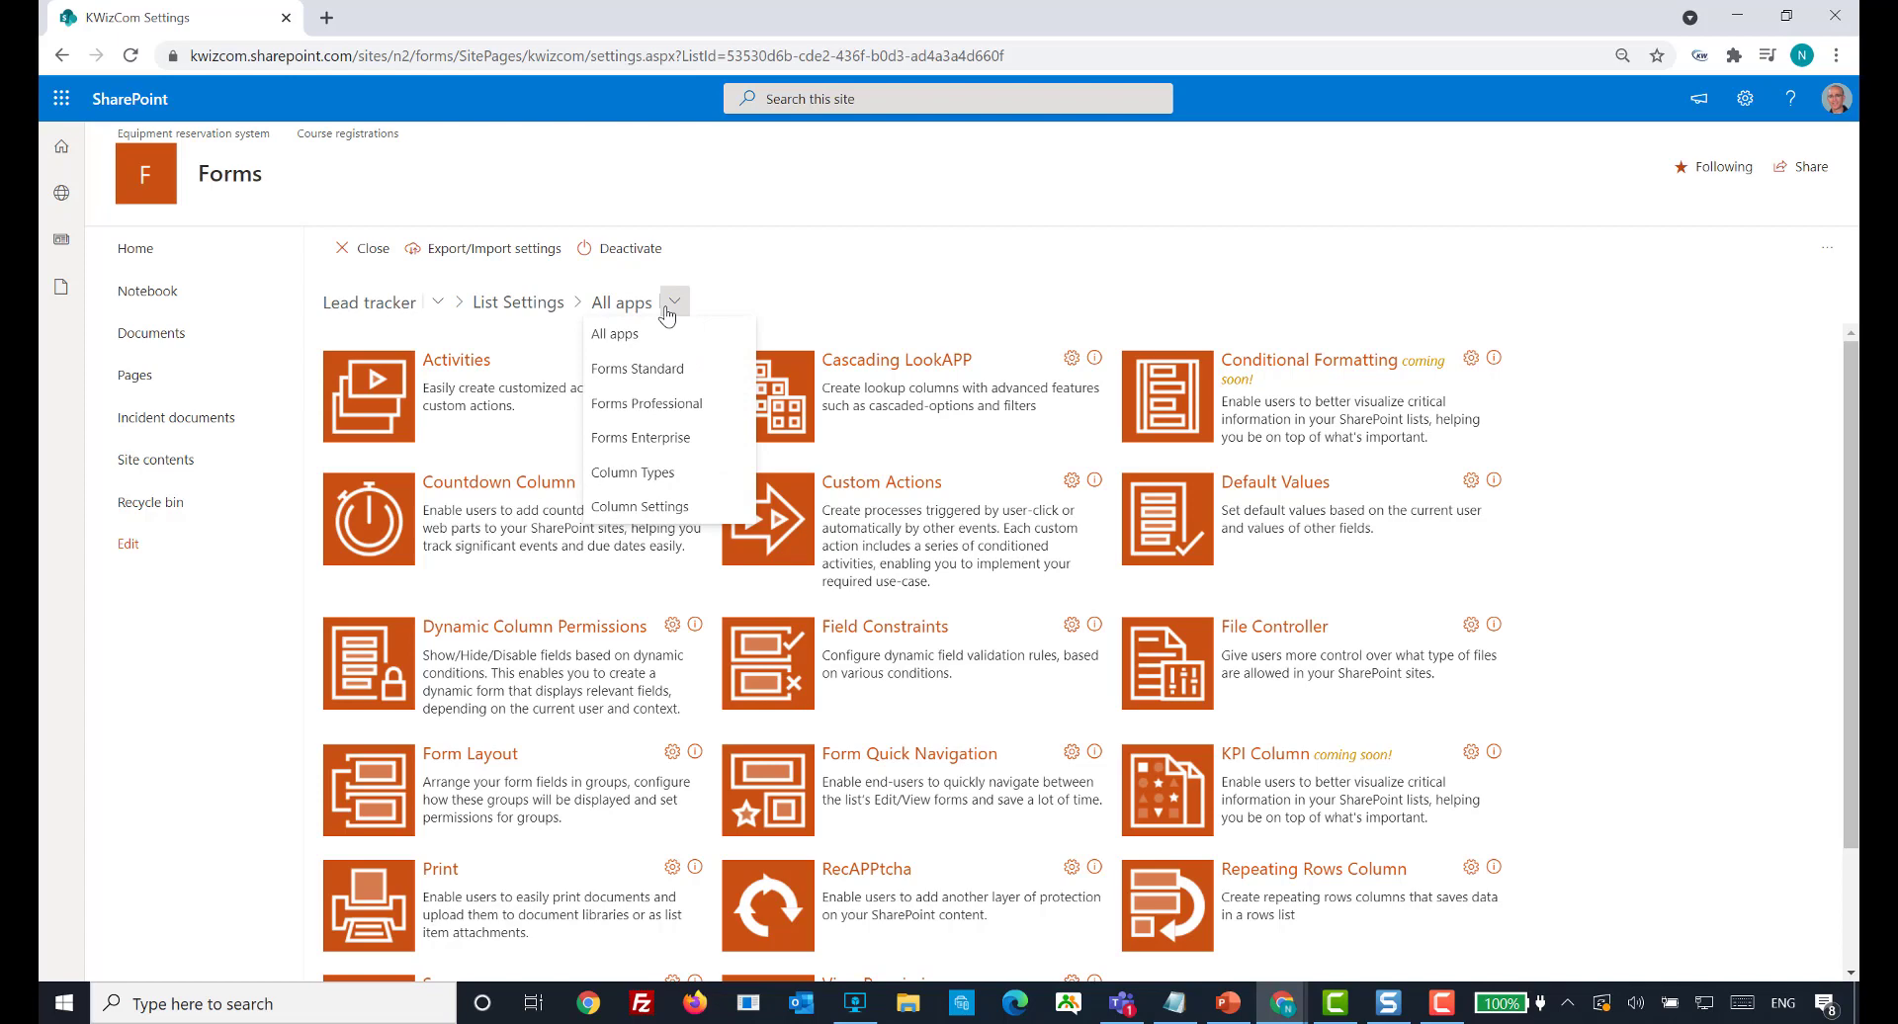
{"action": "left_click", "coordinate": [617, 441]}
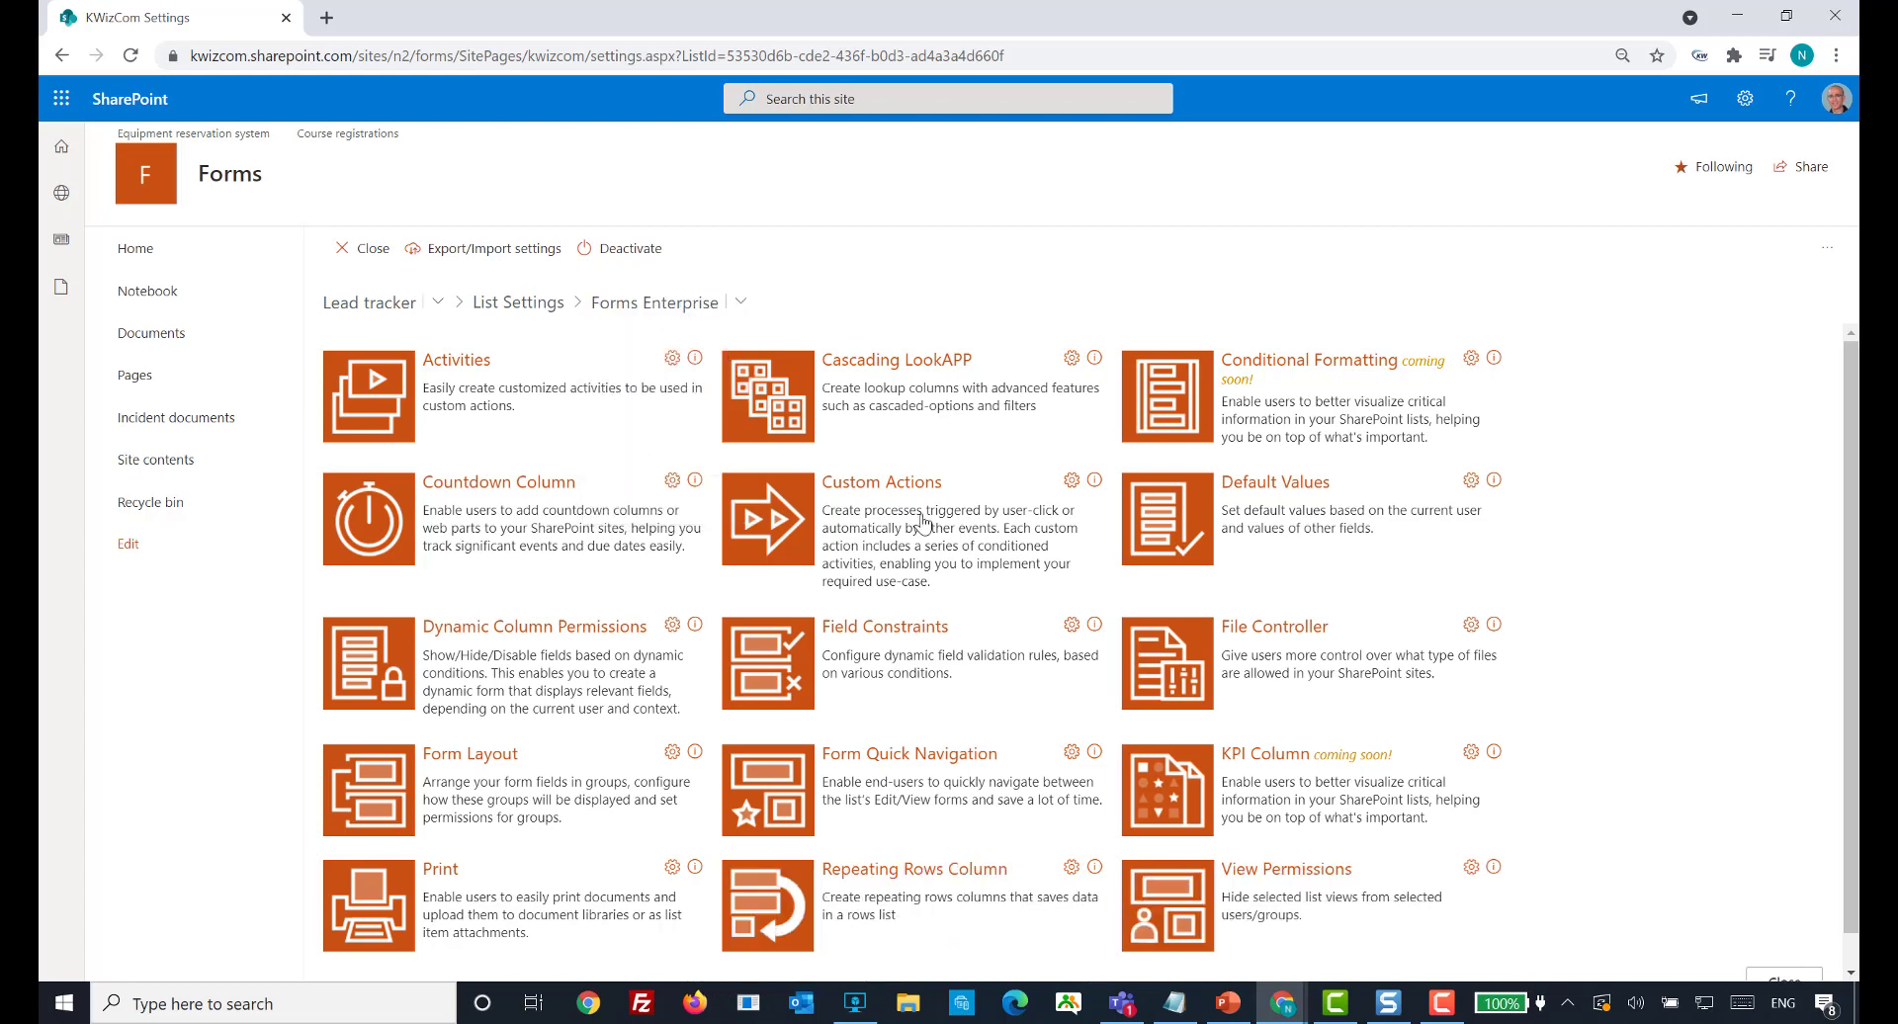
{"action": "scroll", "coordinate": [1614, 551], "scroll_direction": "up", "scroll_amount": 1}
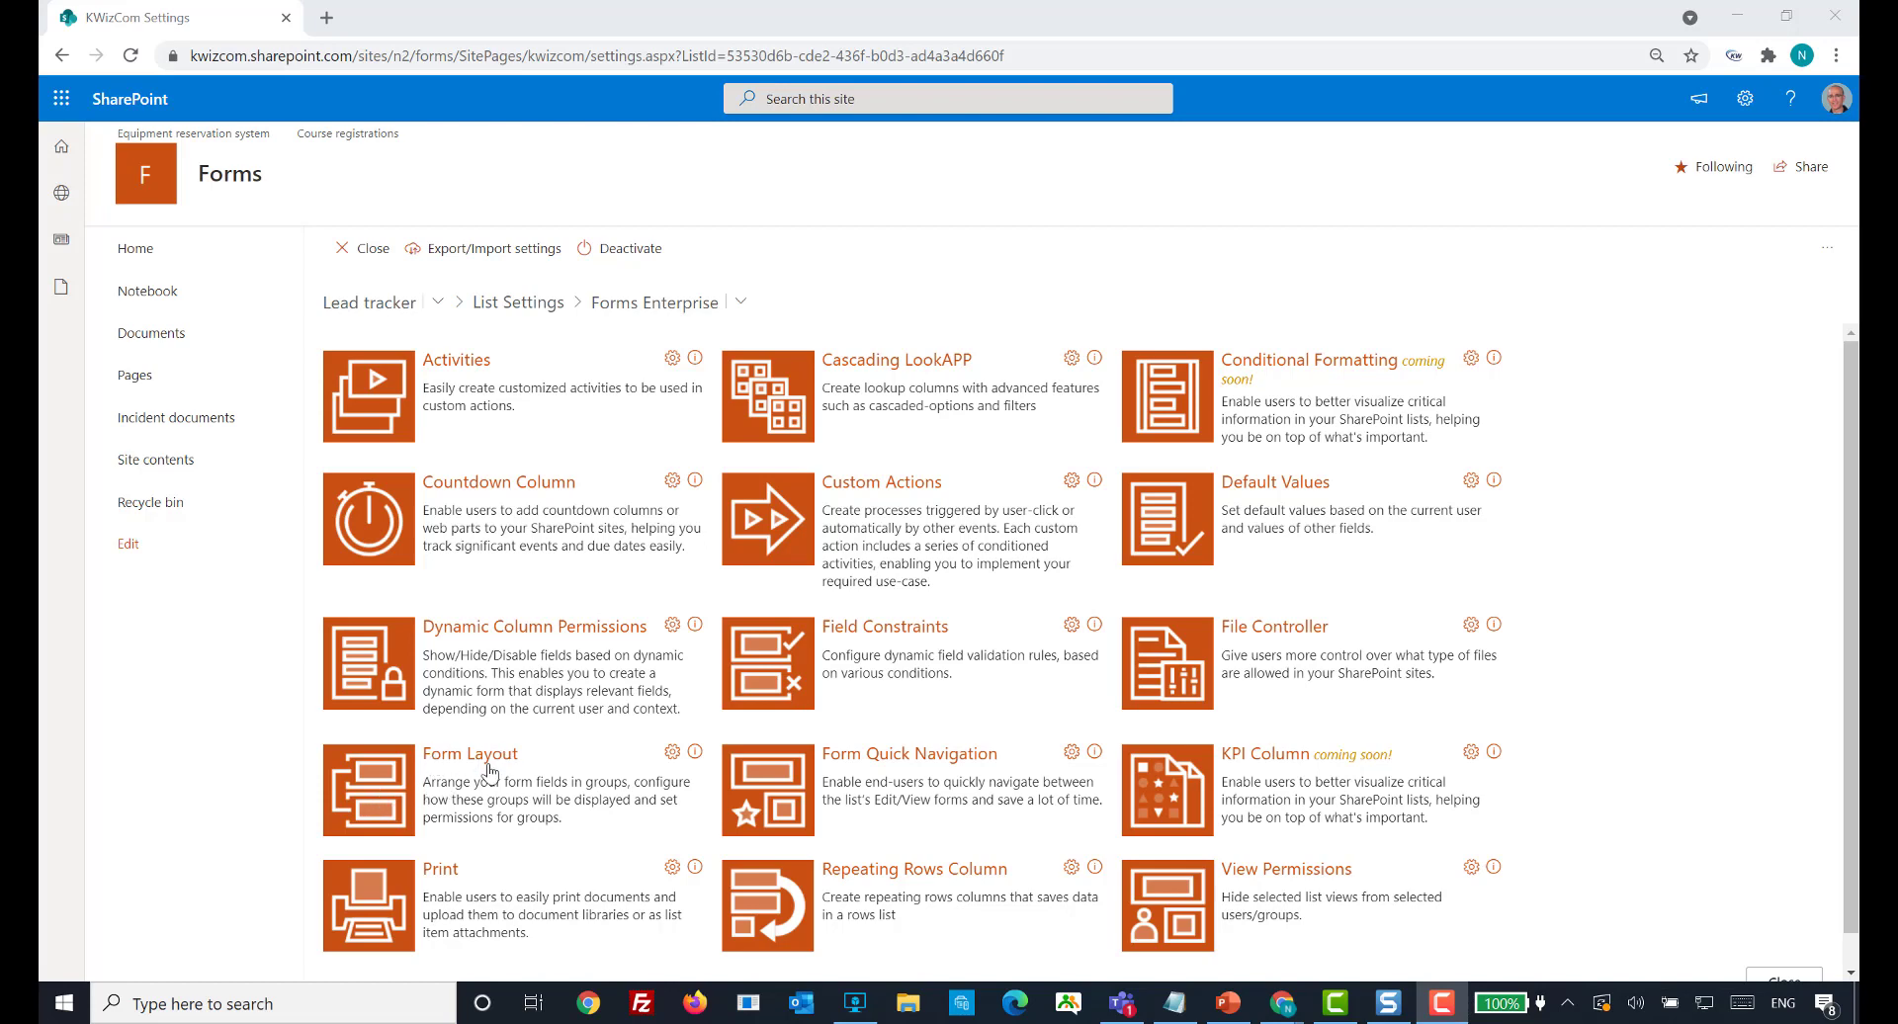
- Open the Form Layout settings and add a tab with the group name "Account details"
{"action": "left_click", "coordinate": [672, 752]}
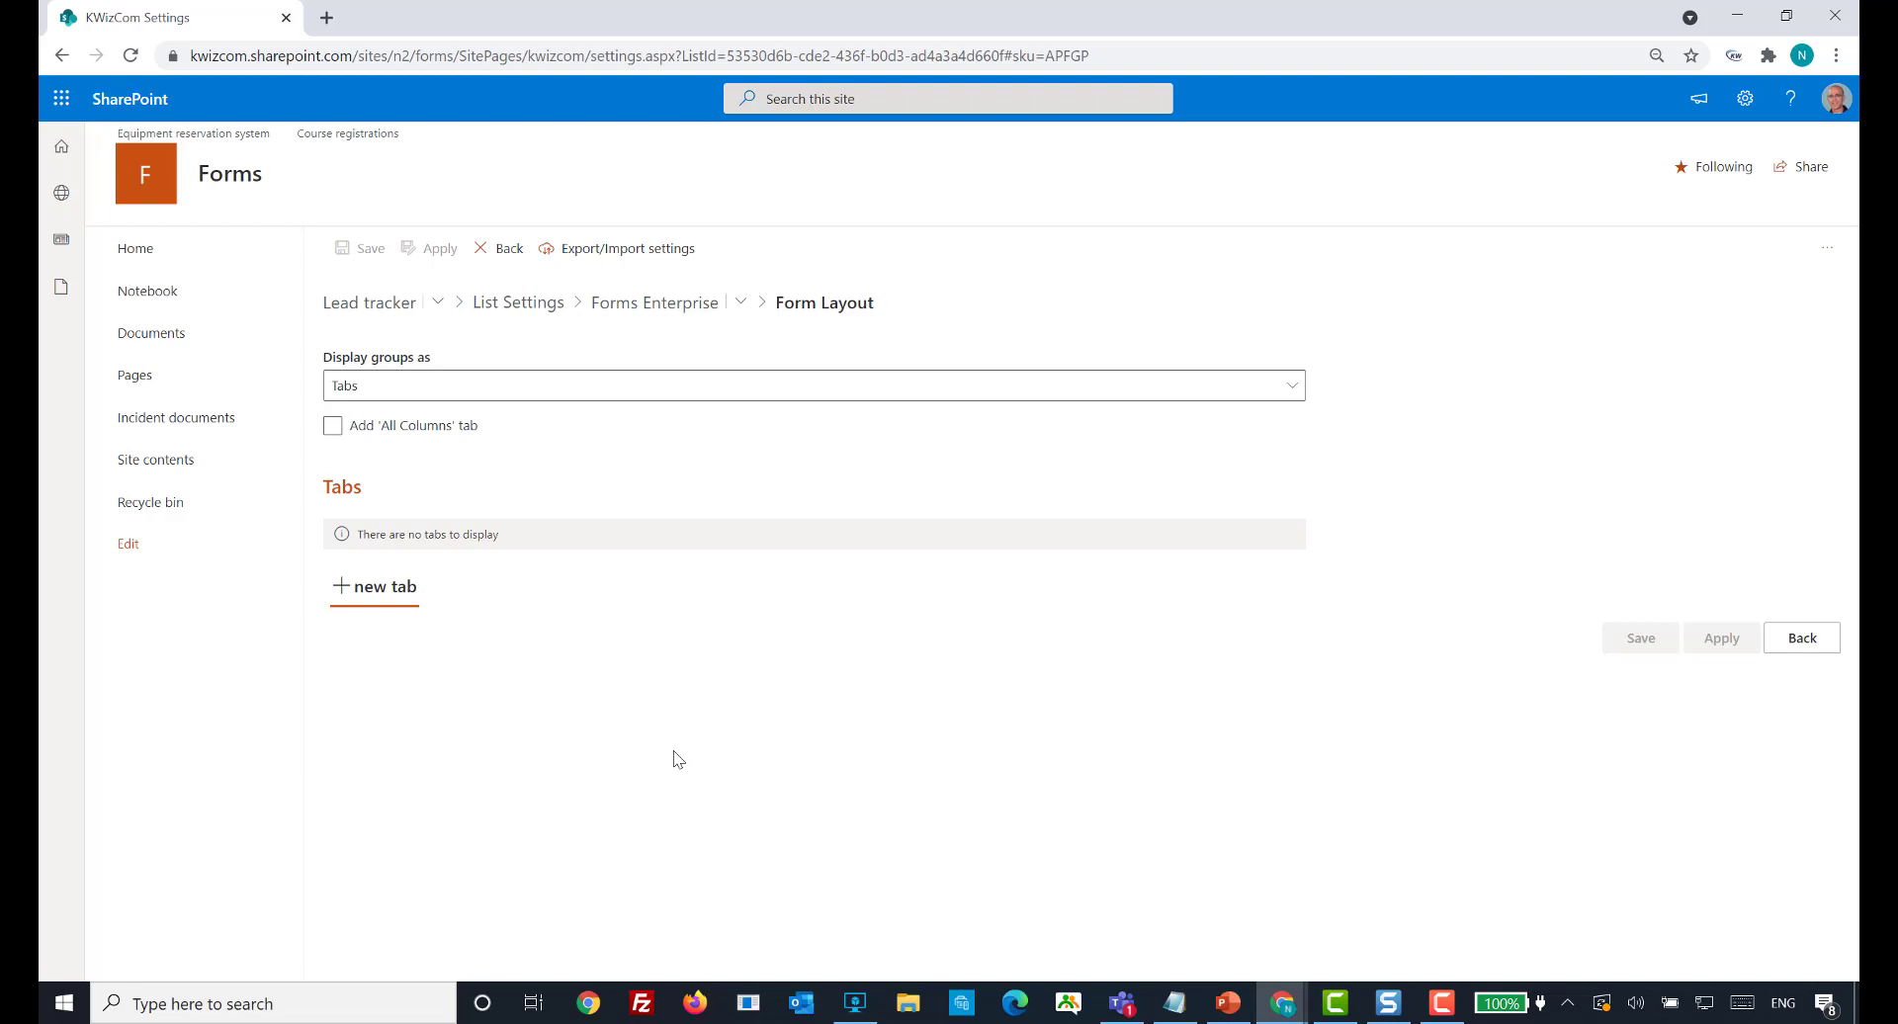
{"action": "left_click", "coordinate": [563, 386]}
{"action": "left_click", "coordinate": [563, 399]}
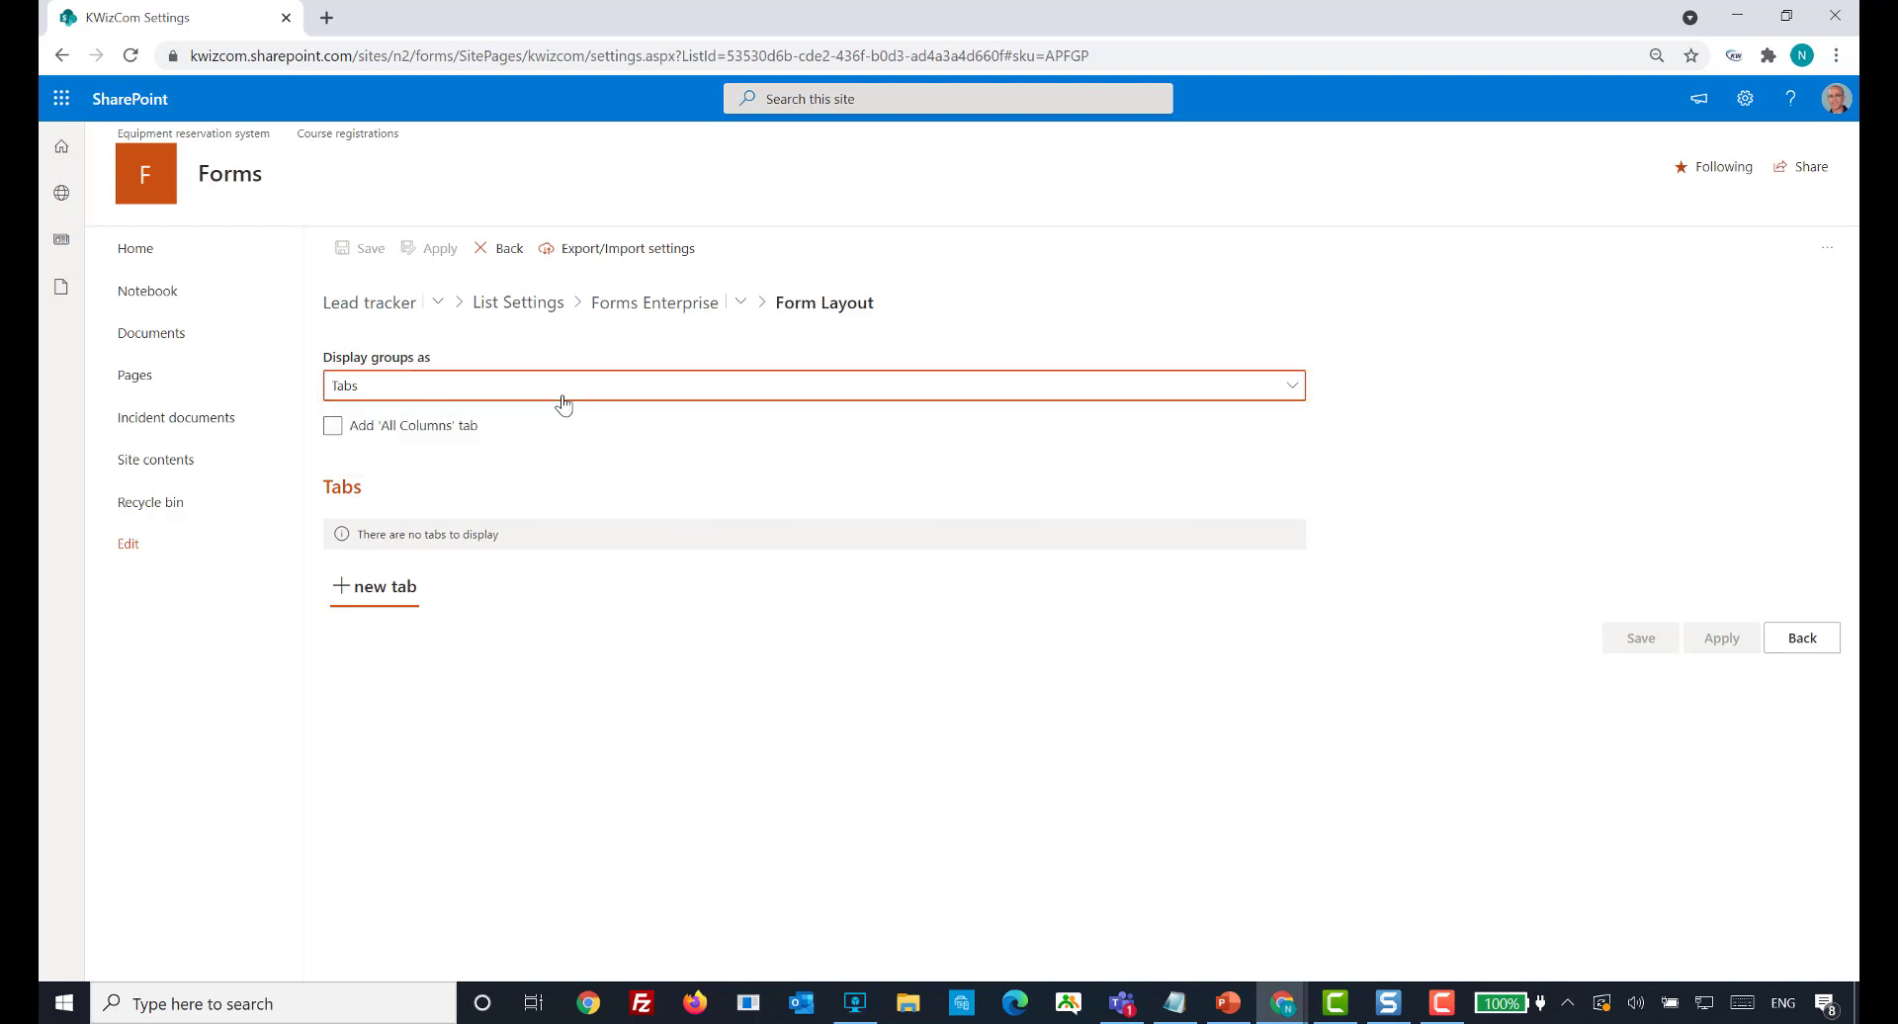
{"action": "left_click", "coordinate": [380, 589]}
{"action": "left_click", "coordinate": [370, 619]}
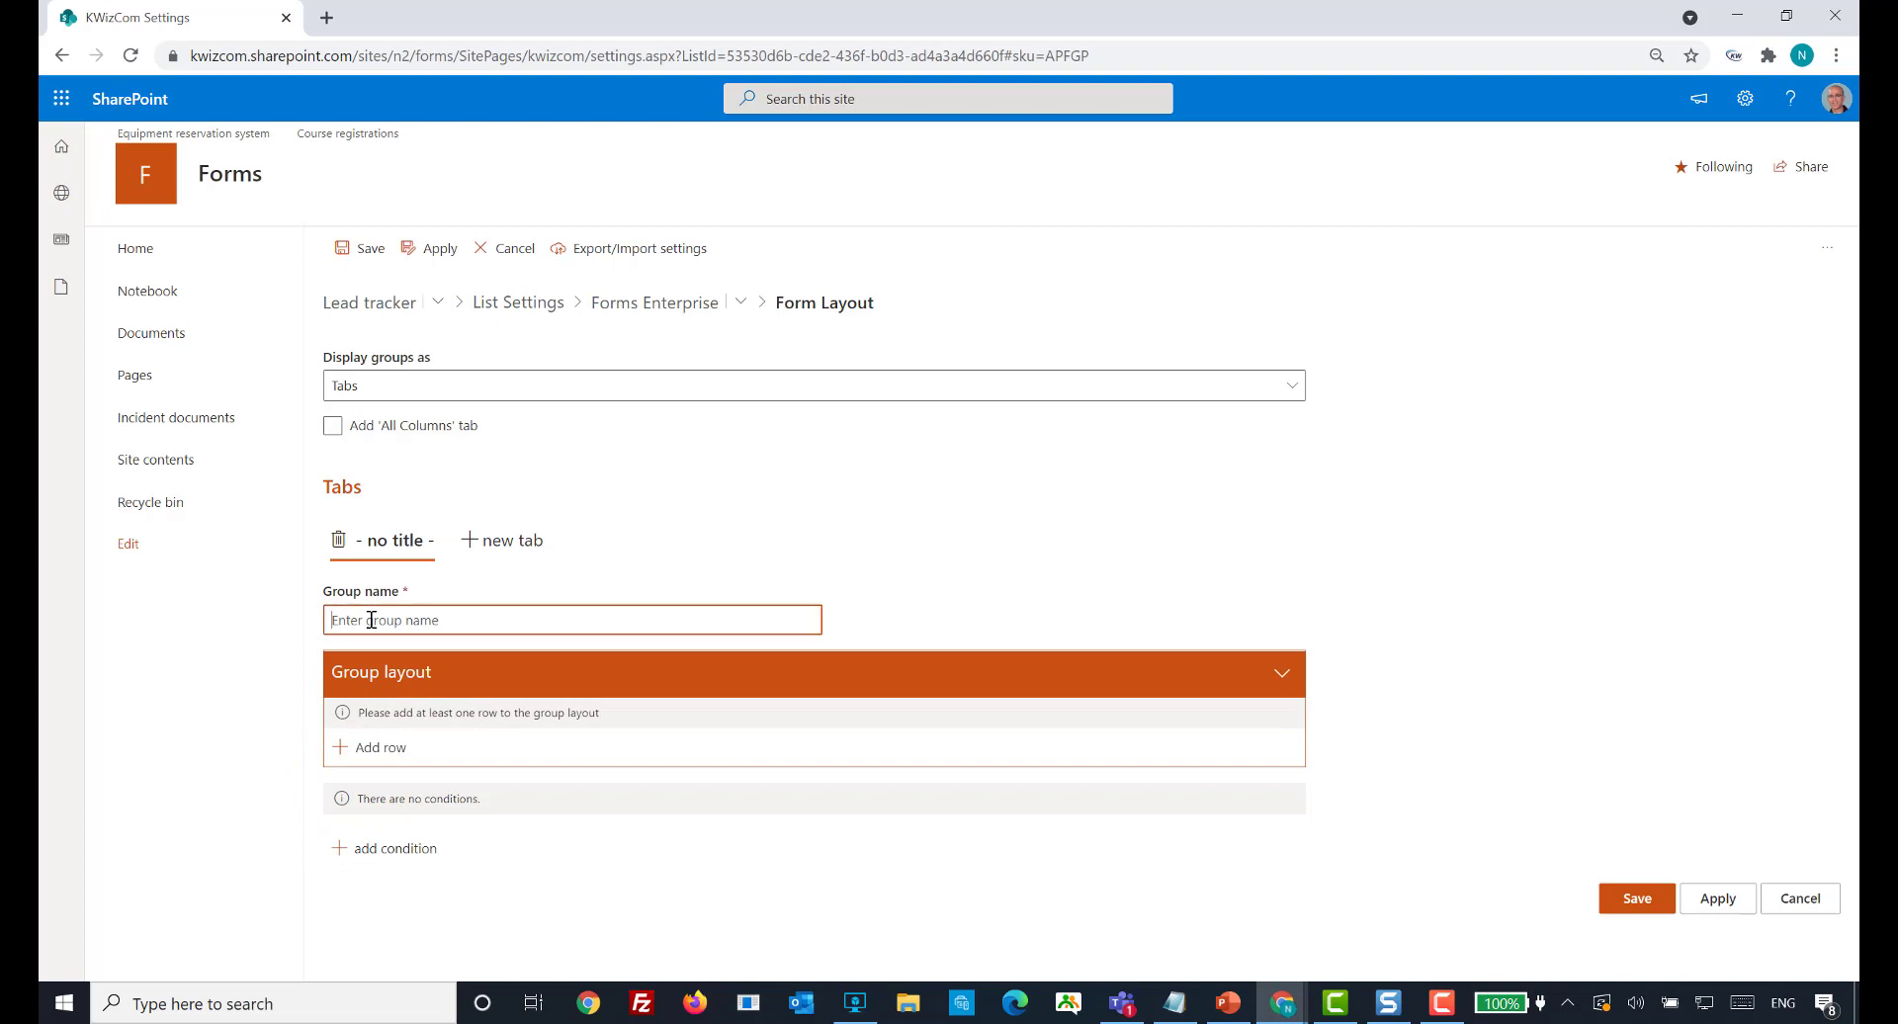
{"action": "type", "text": "Acc"}
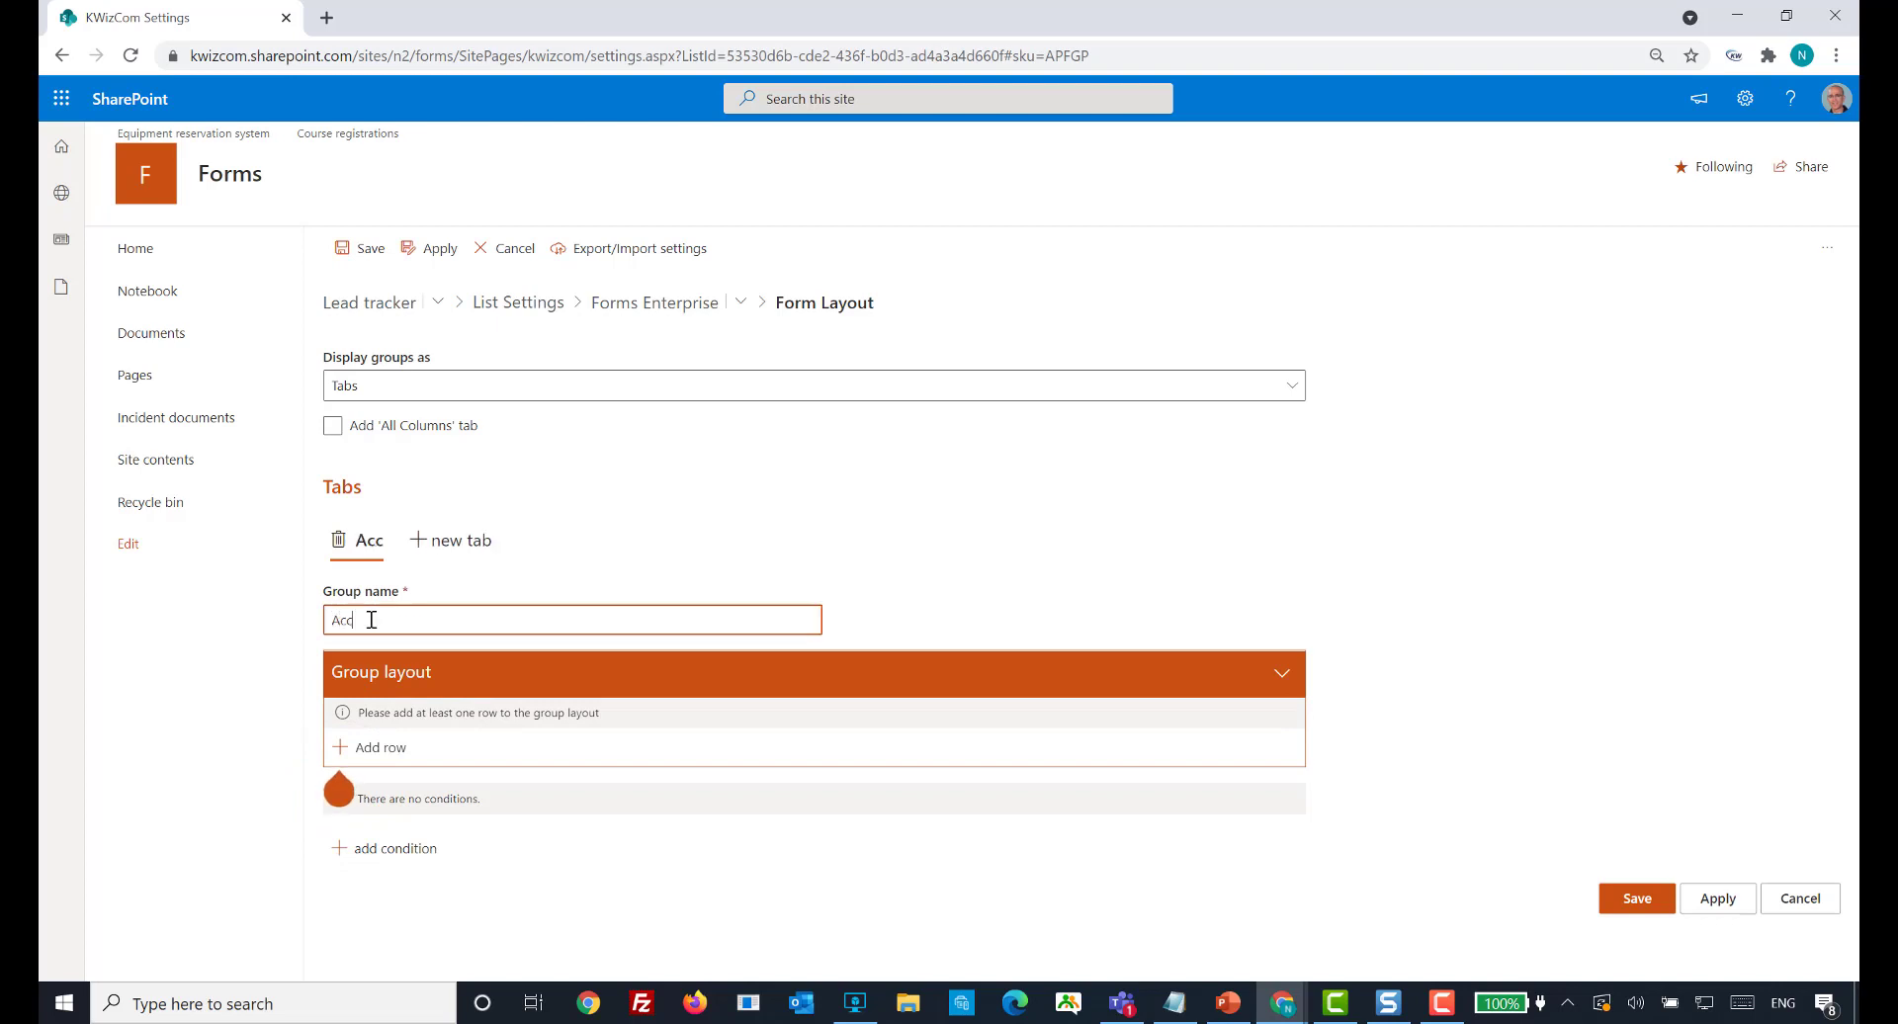
{"action": "type", "text": "ount details"}
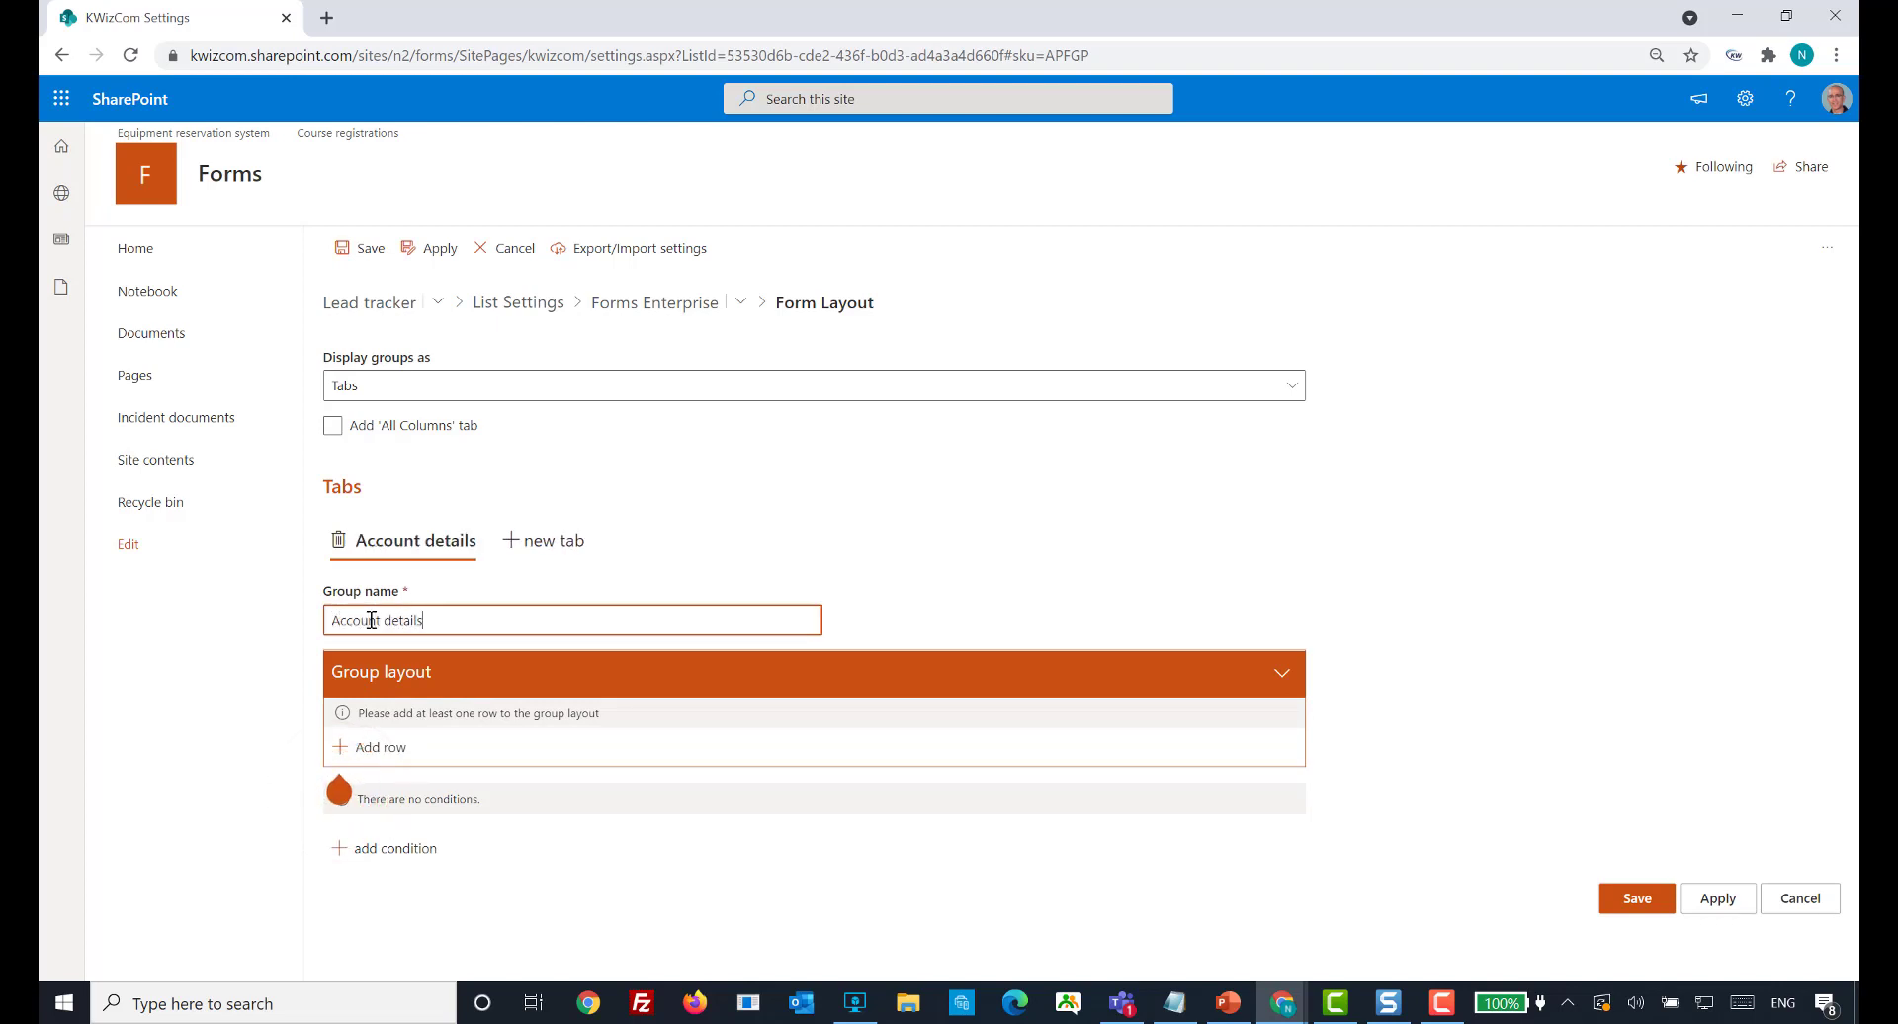
- Add a two-cell row to the Account details tab holding the Account and Account contact columns, and apply the settings
{"action": "left_click", "coordinate": [394, 757]}
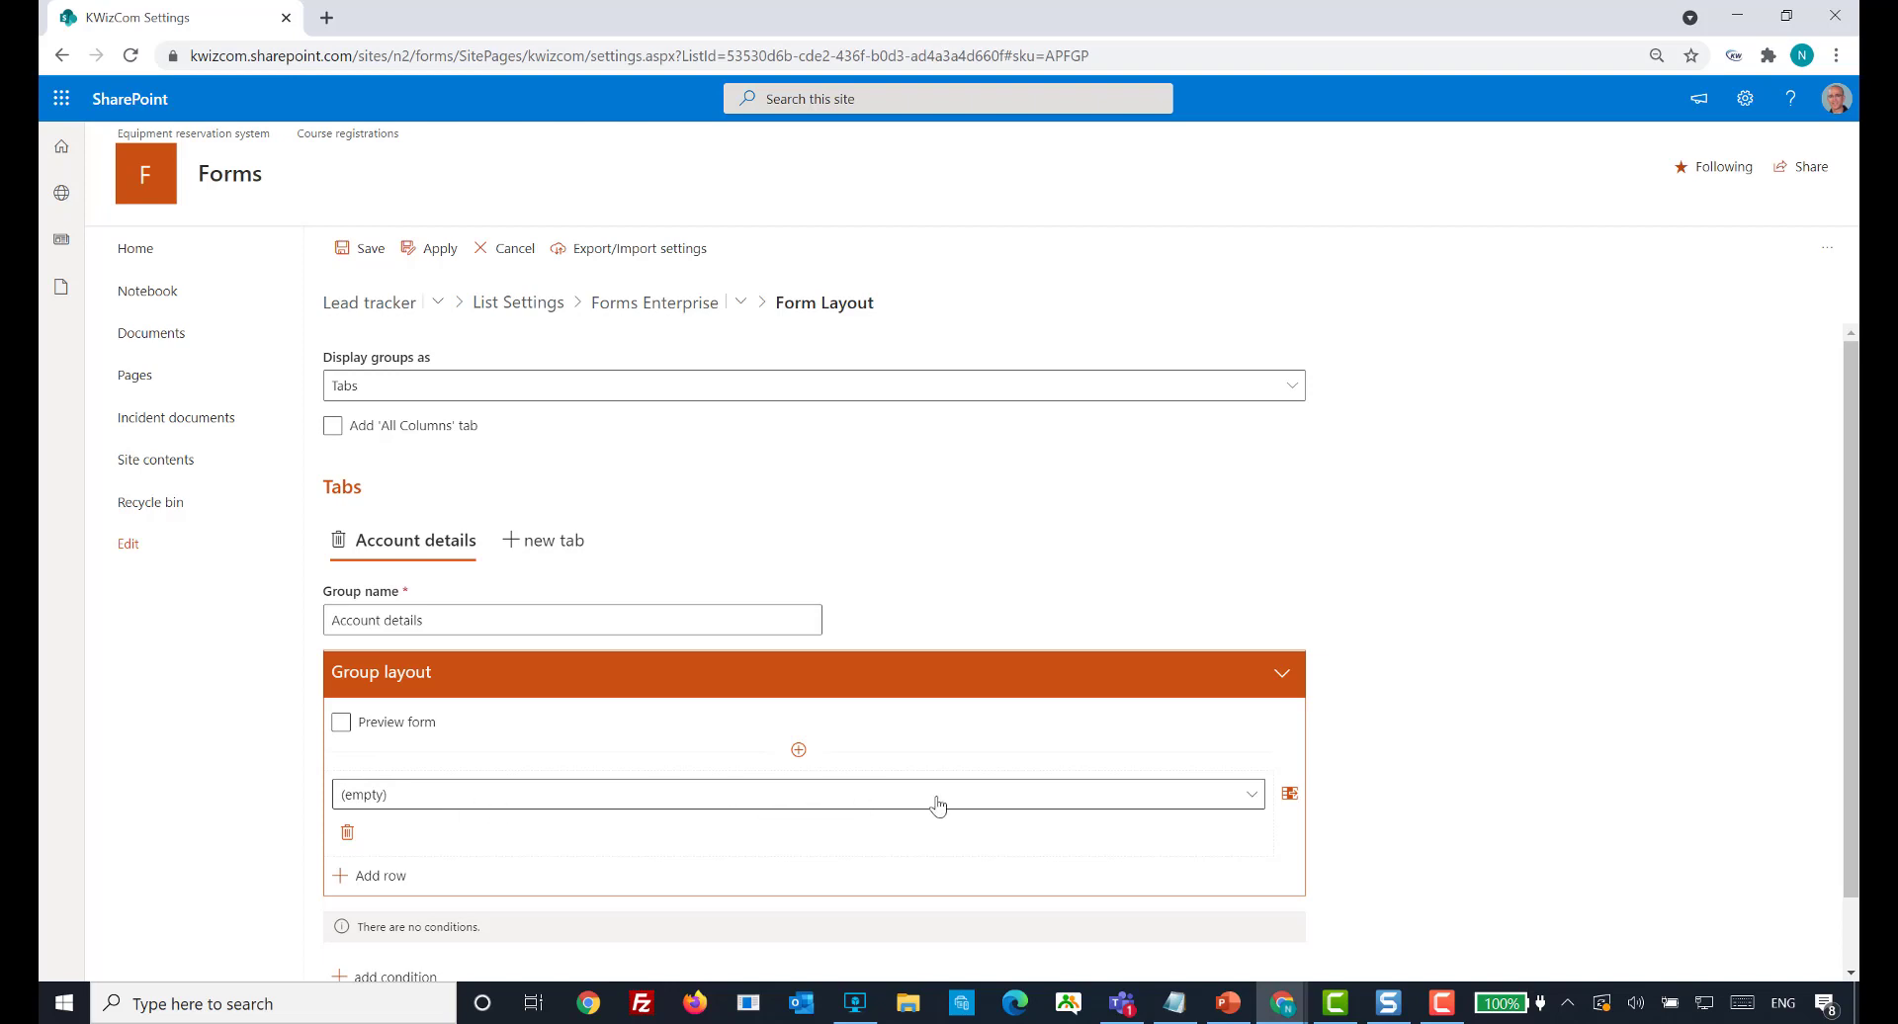
{"action": "left_click", "coordinate": [1244, 809]}
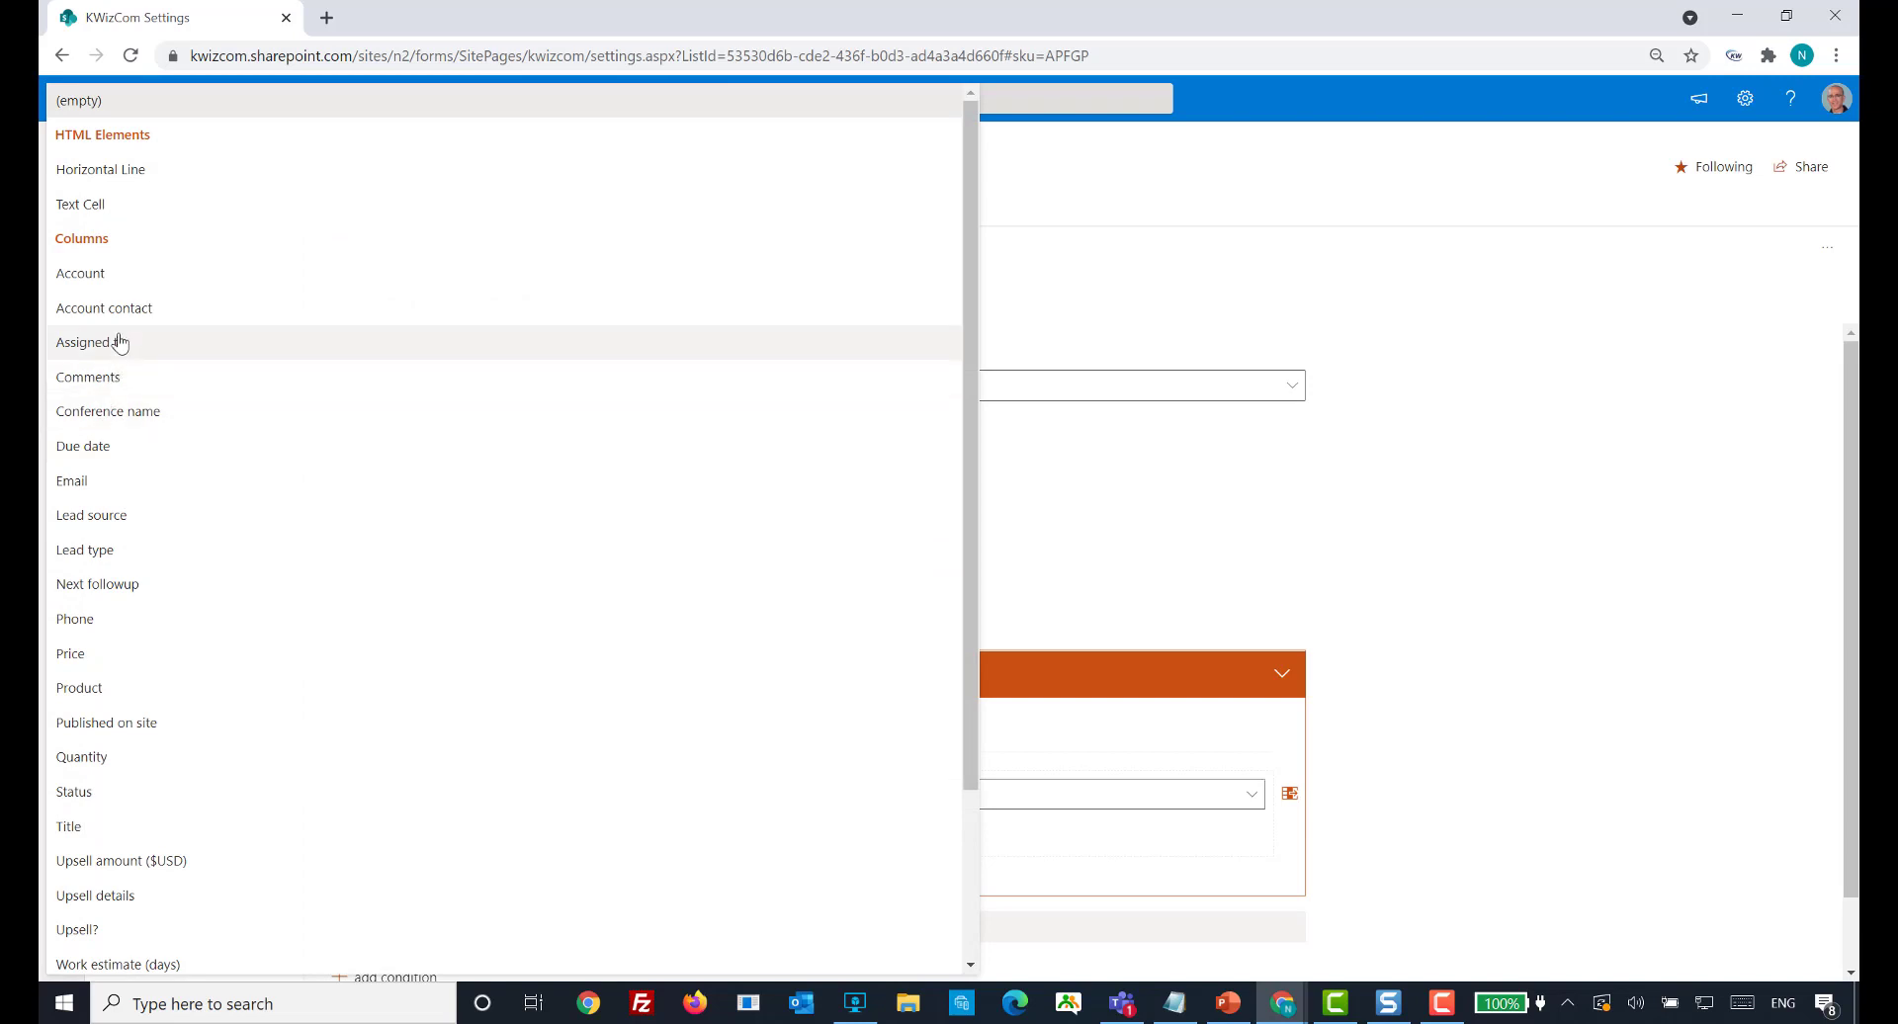
{"action": "left_click", "coordinate": [113, 288]}
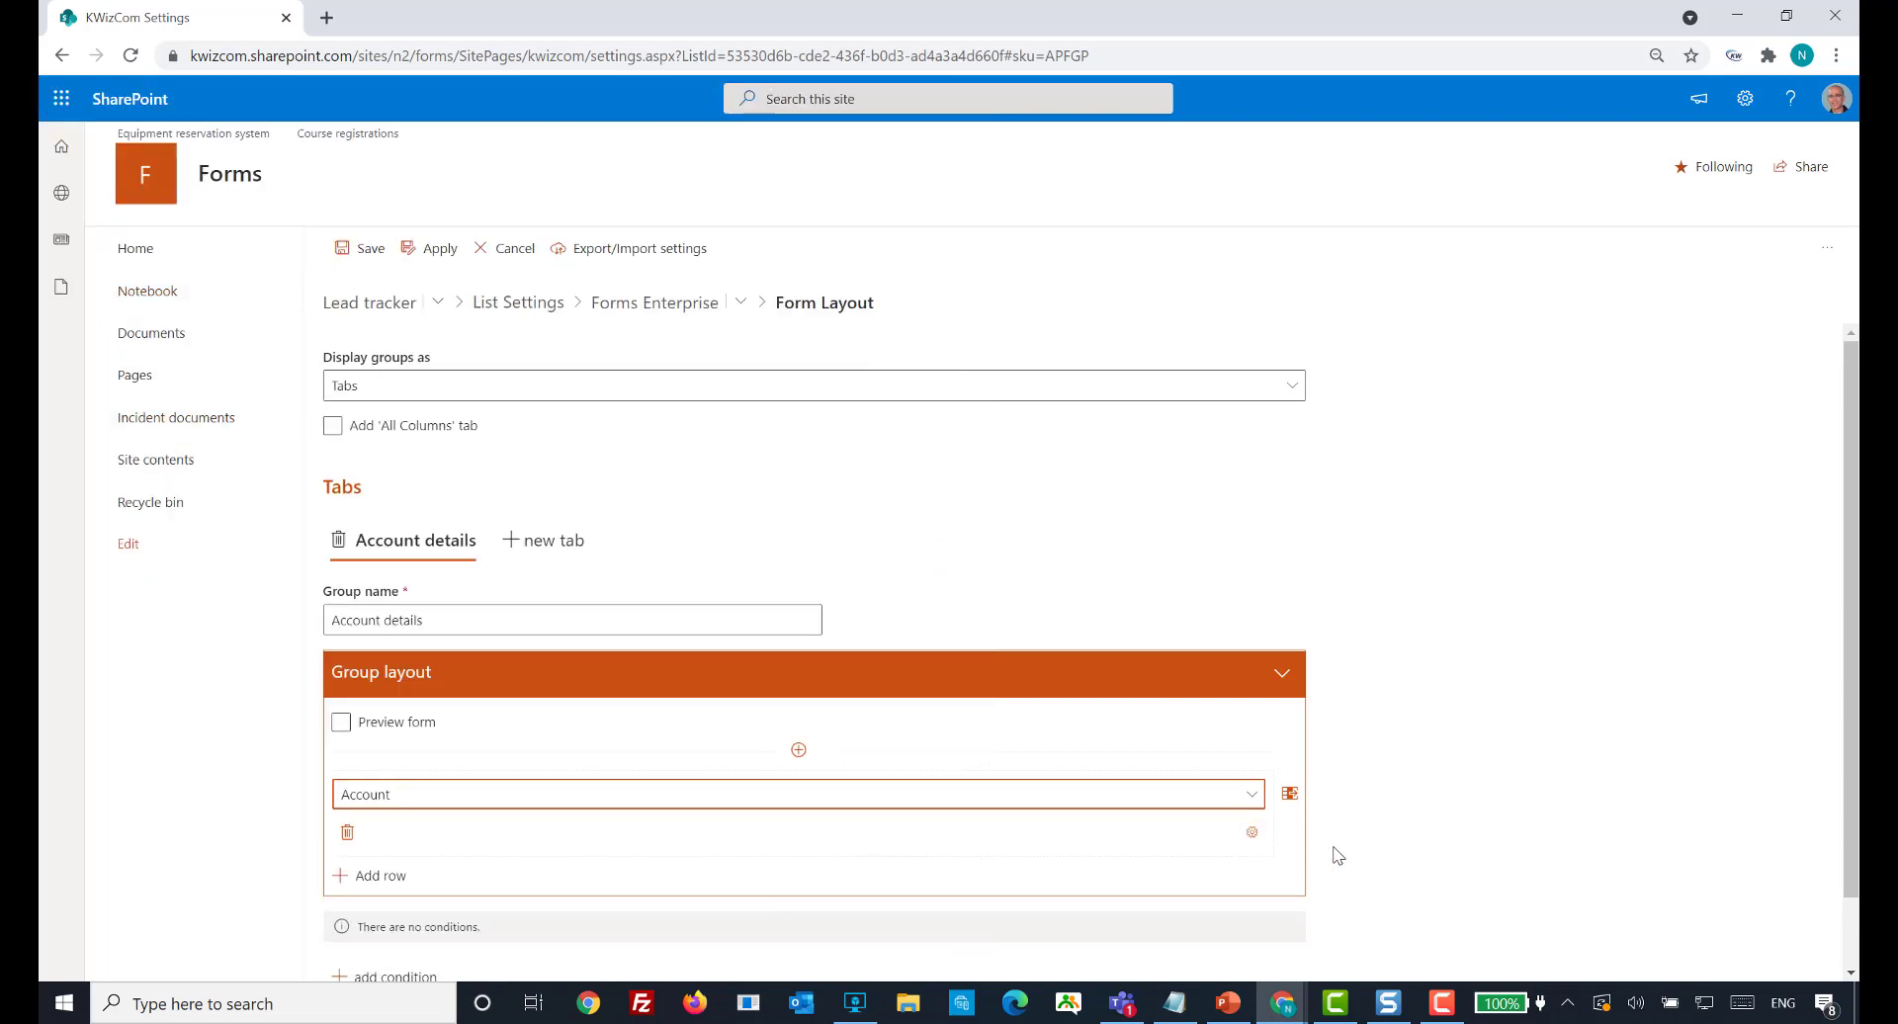
{"action": "scroll", "coordinate": [1016, 805], "scroll_direction": "down", "scroll_amount": 1}
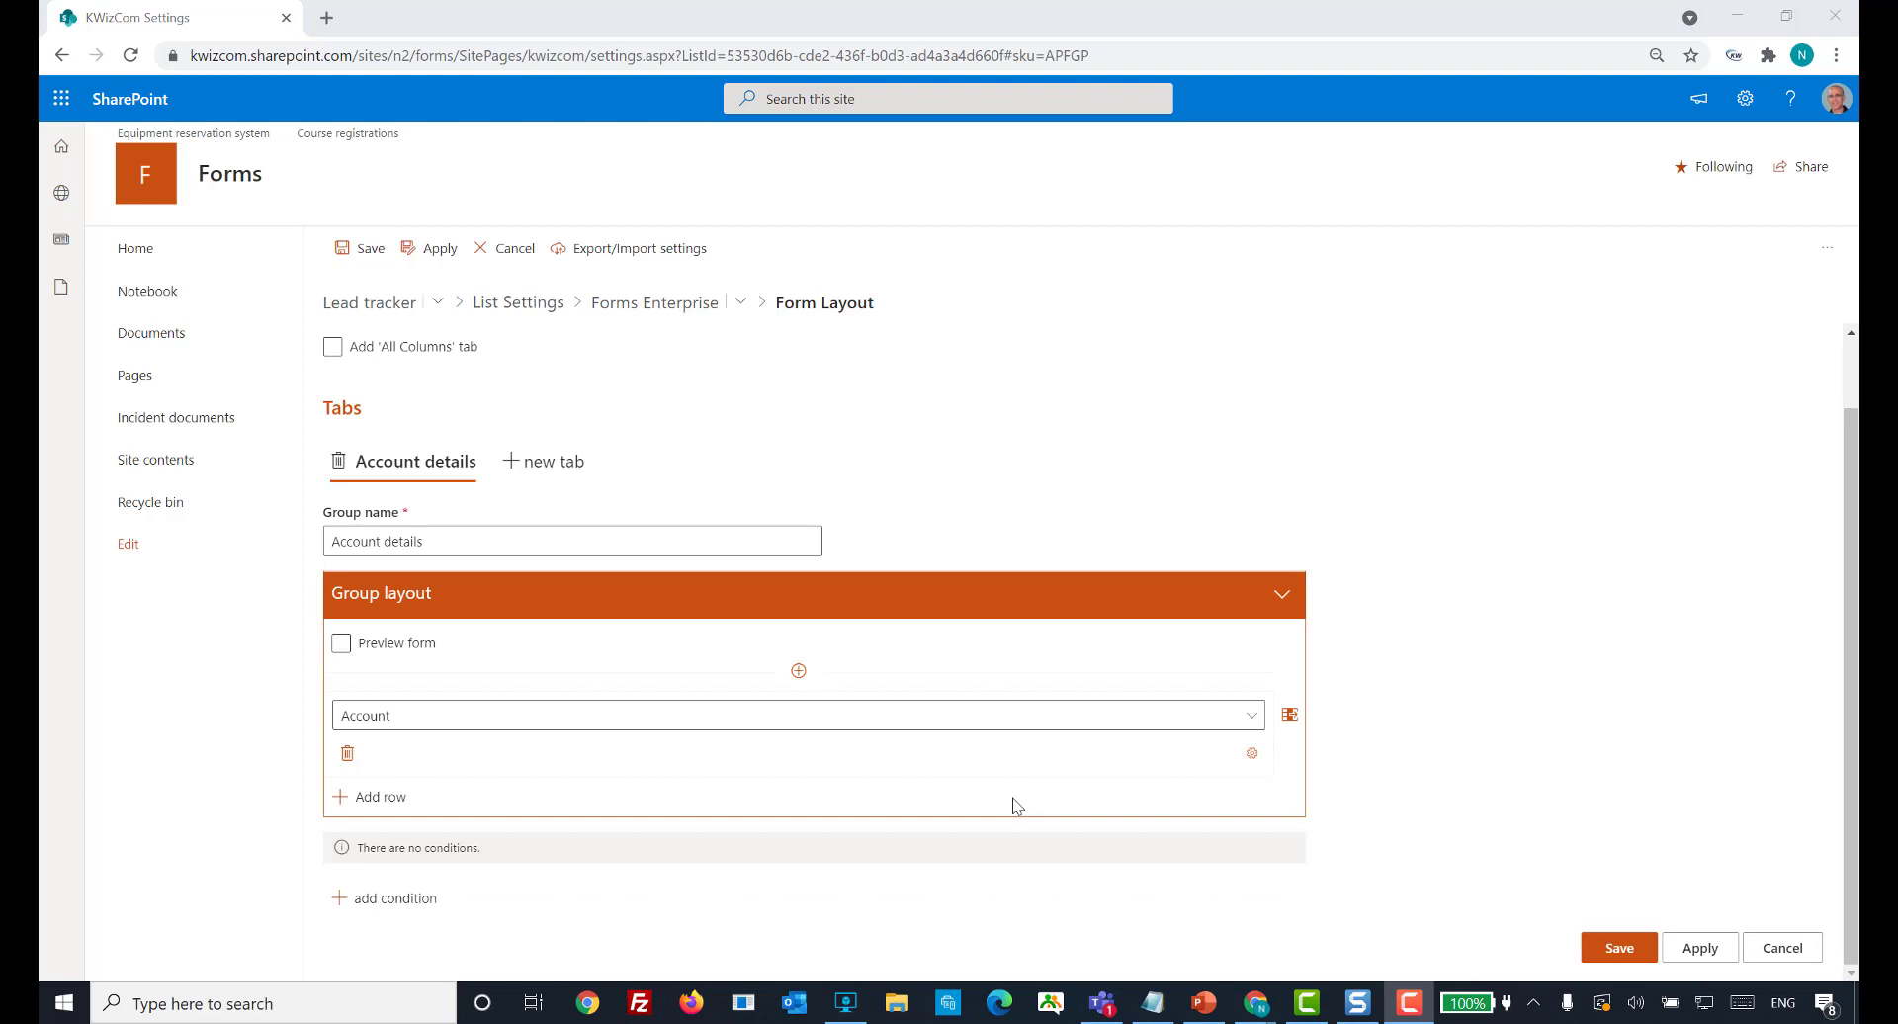
{"action": "left_click", "coordinate": [1290, 716]}
{"action": "left_click", "coordinate": [1229, 719]}
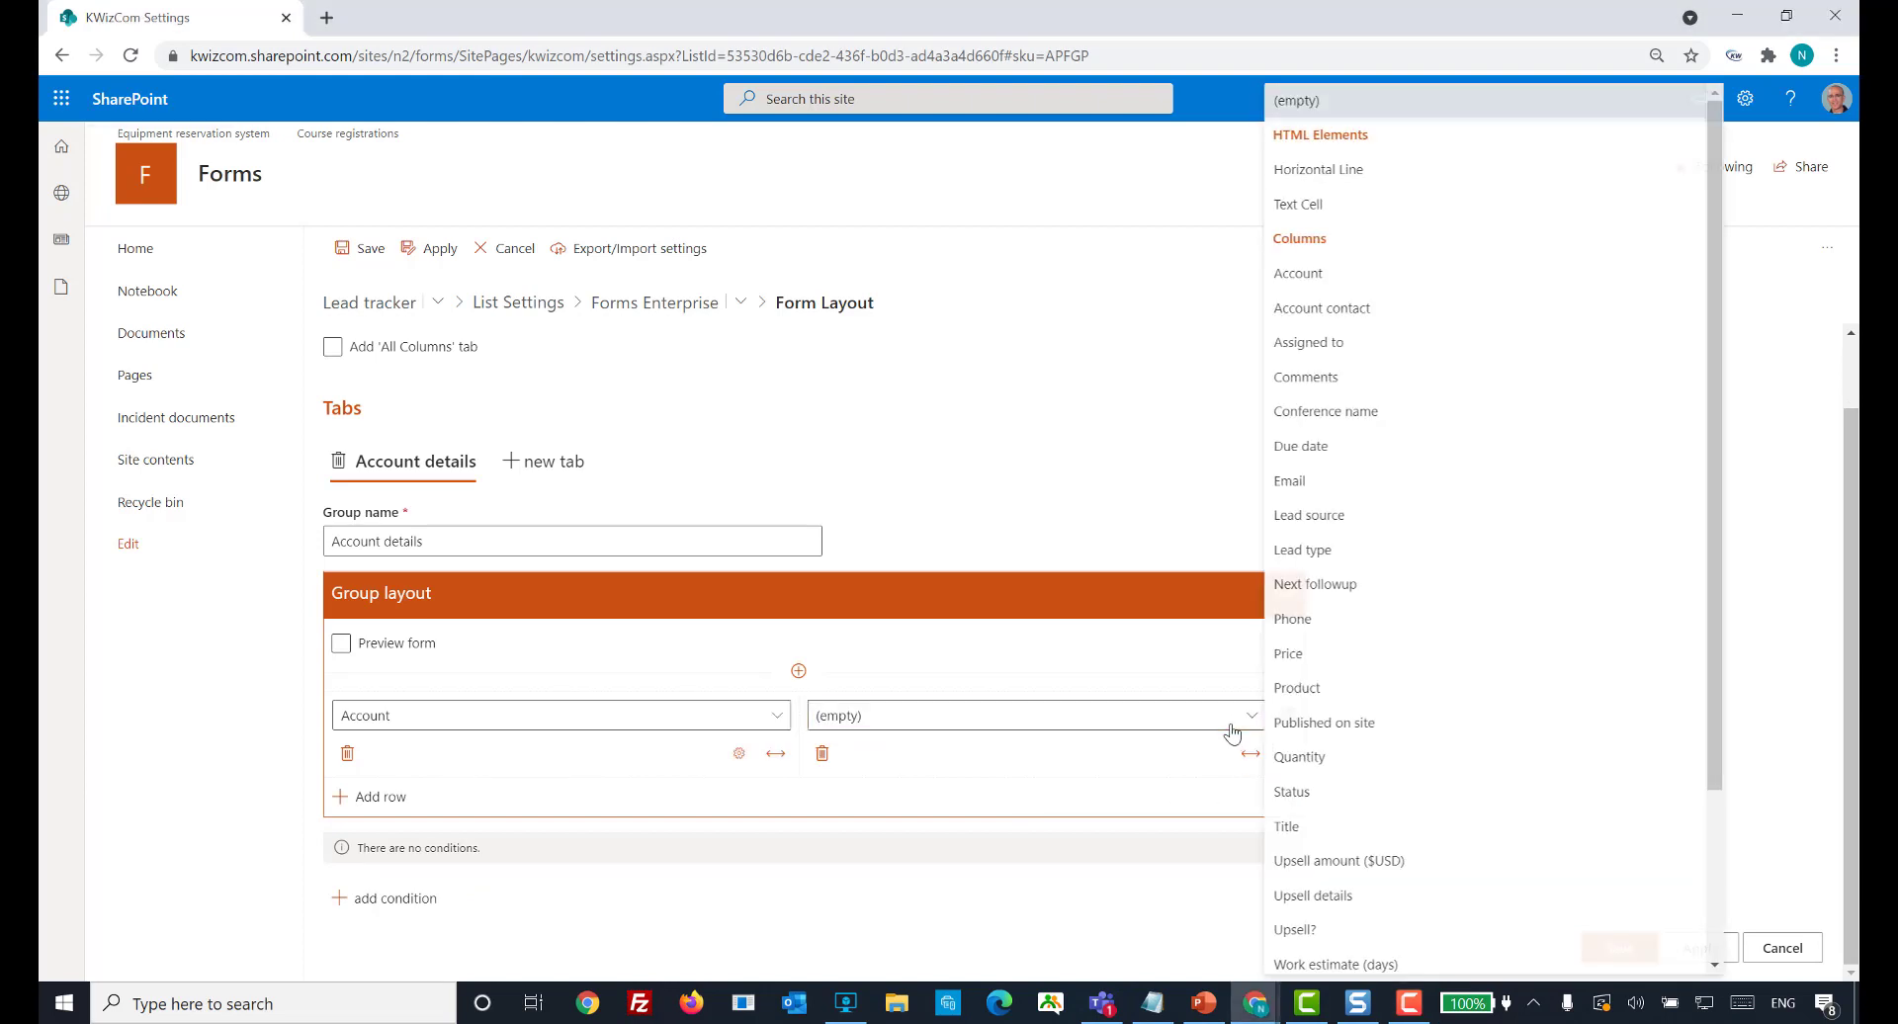
{"action": "left_click", "coordinate": [1355, 311]}
{"action": "left_click", "coordinate": [1698, 948]}
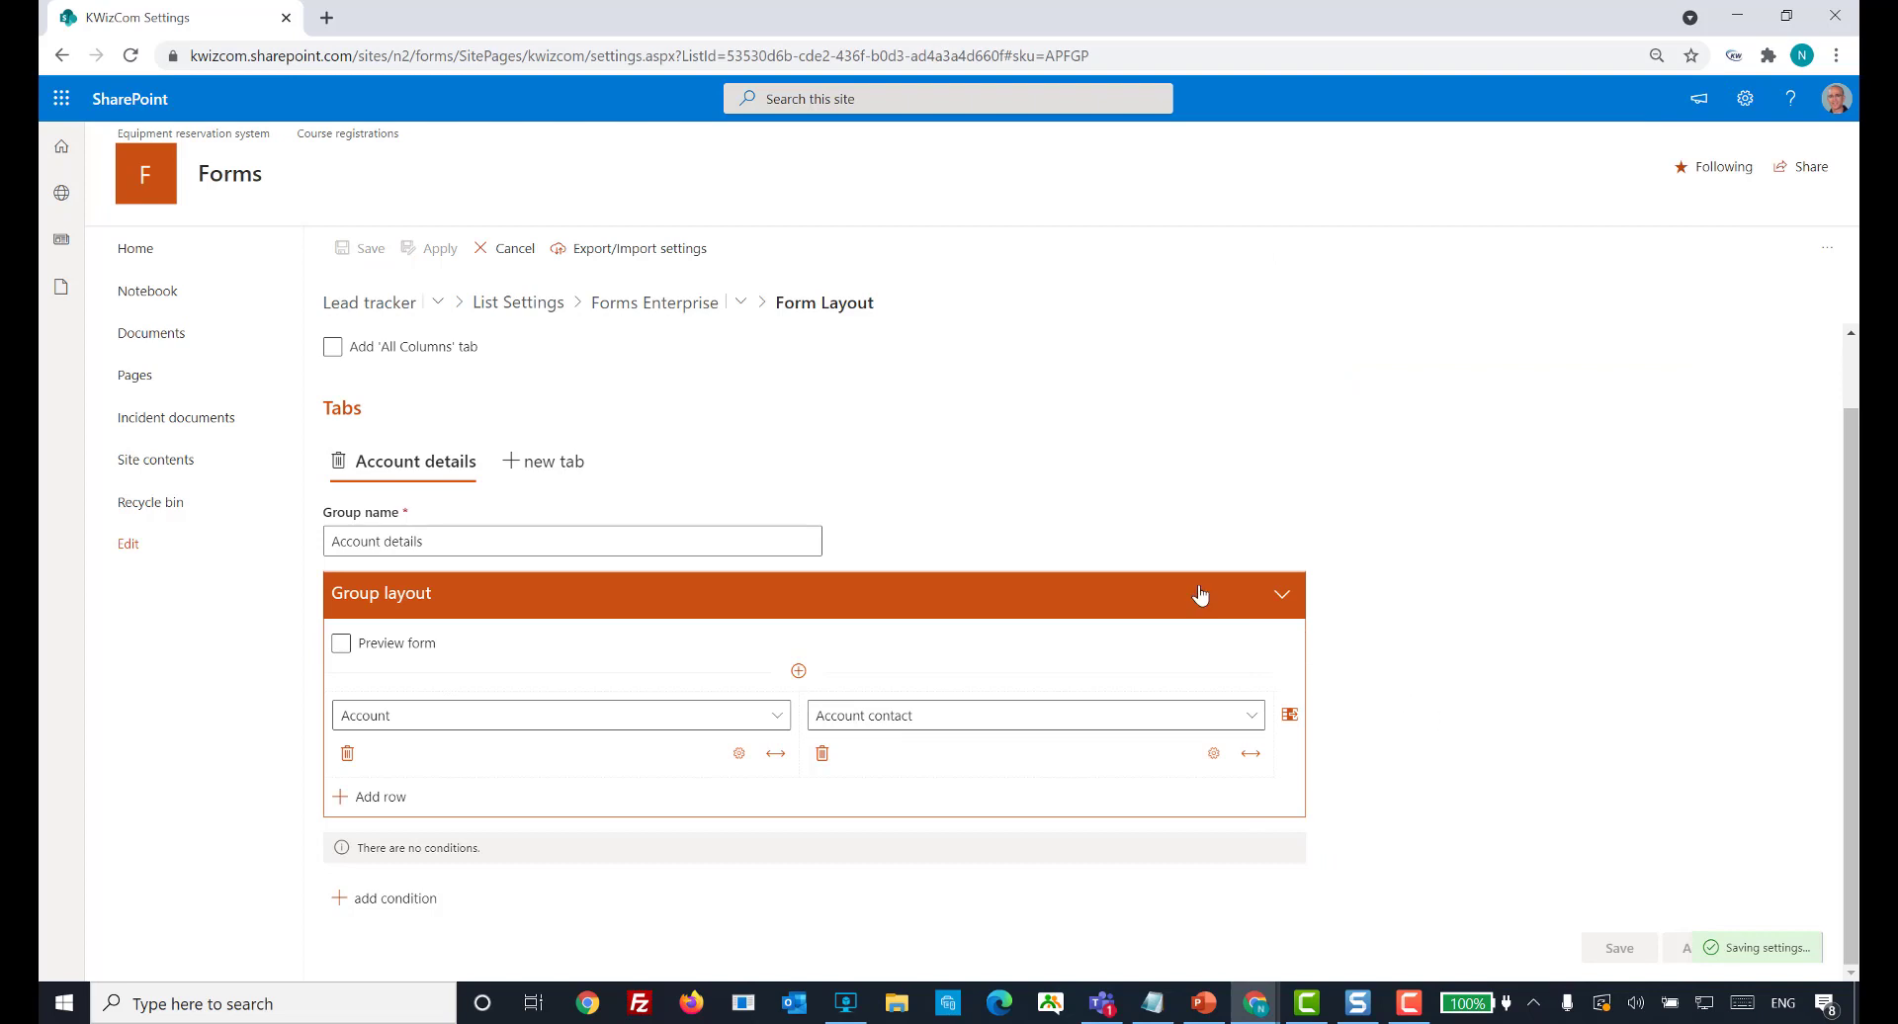
- Add a second tab with the group name "Lead type"
{"action": "left_click", "coordinate": [550, 463]}
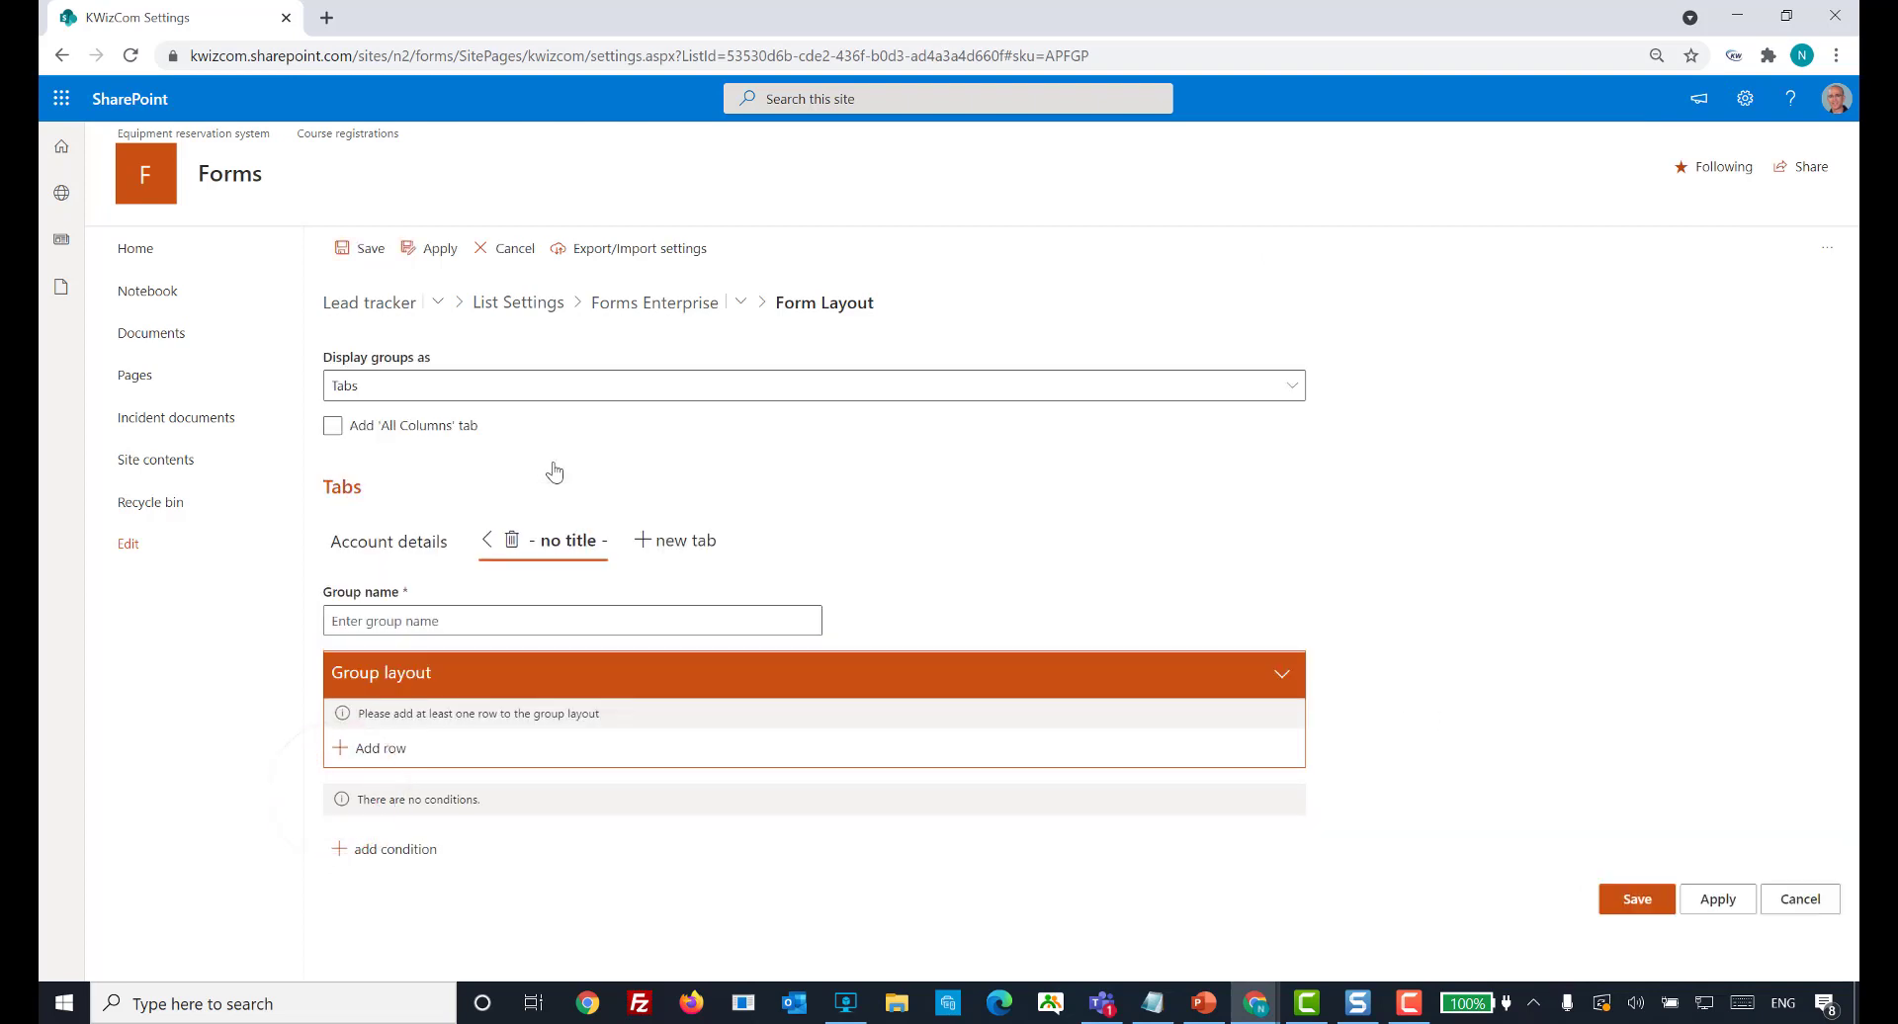
{"action": "left_click", "coordinate": [406, 620]}
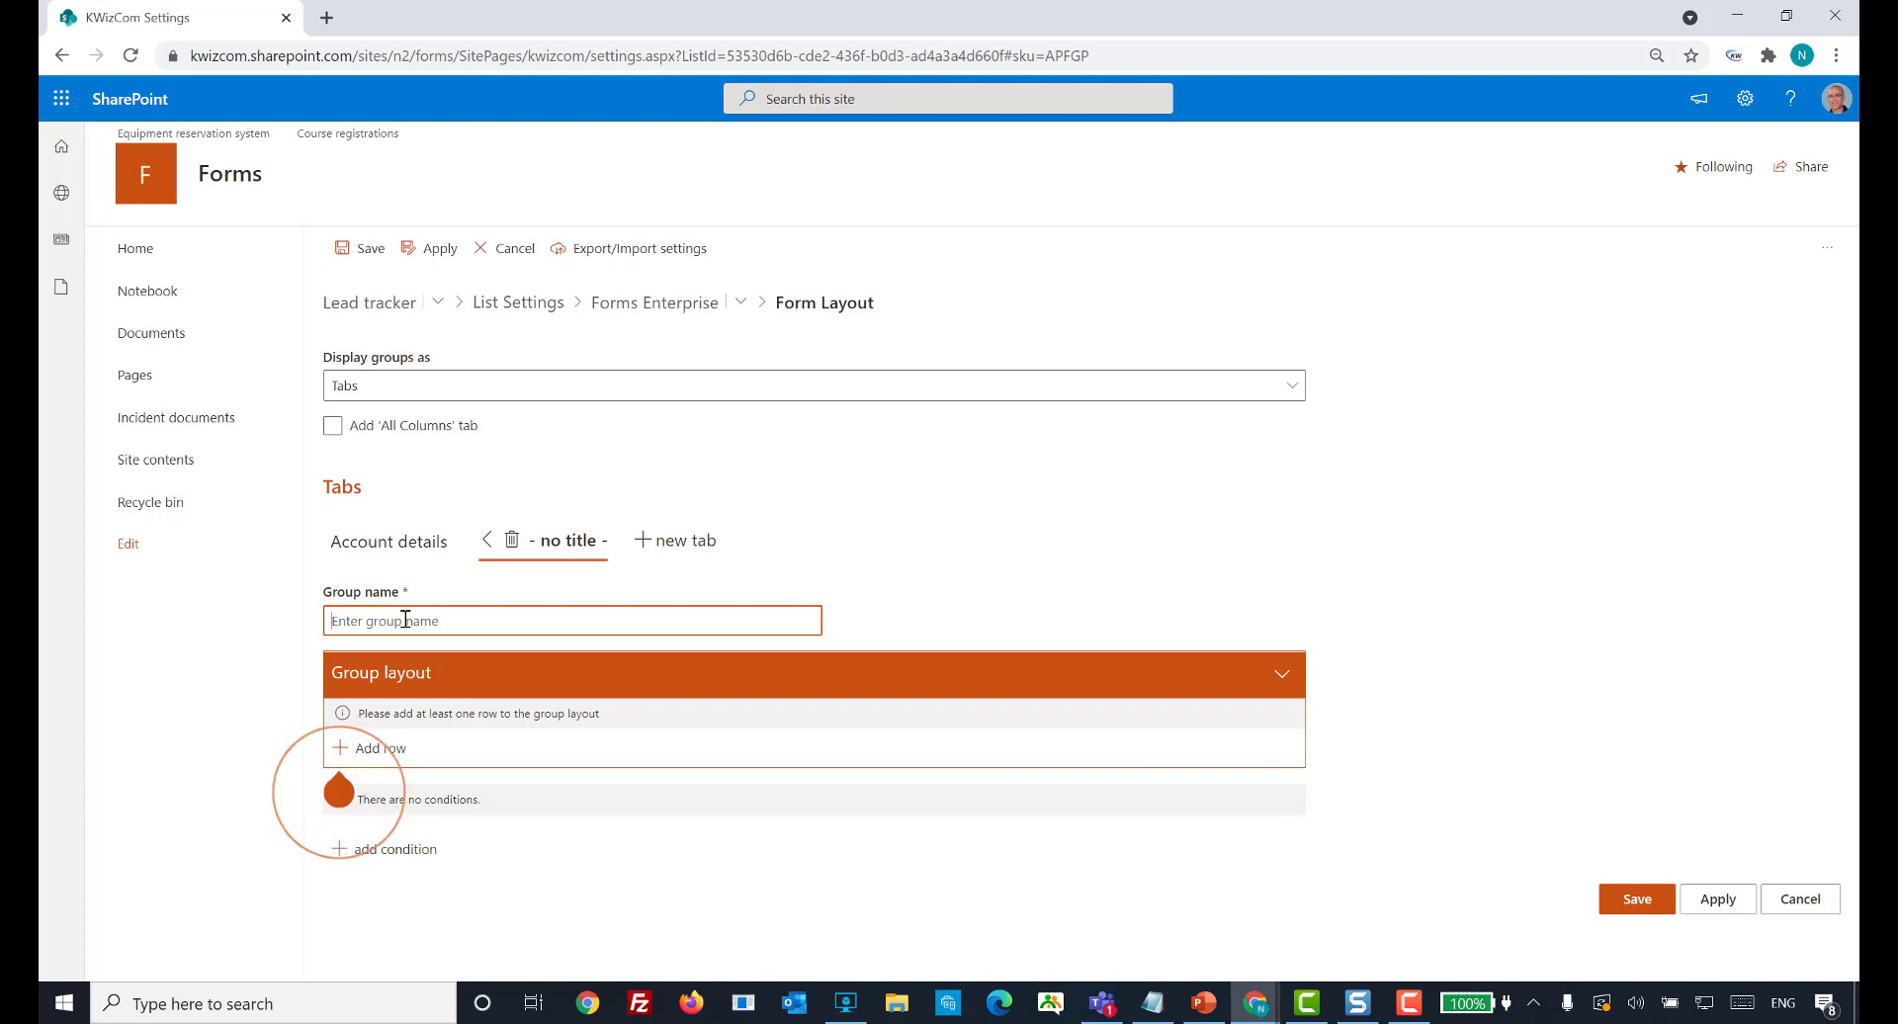
{"action": "type", "text": "Lea"}
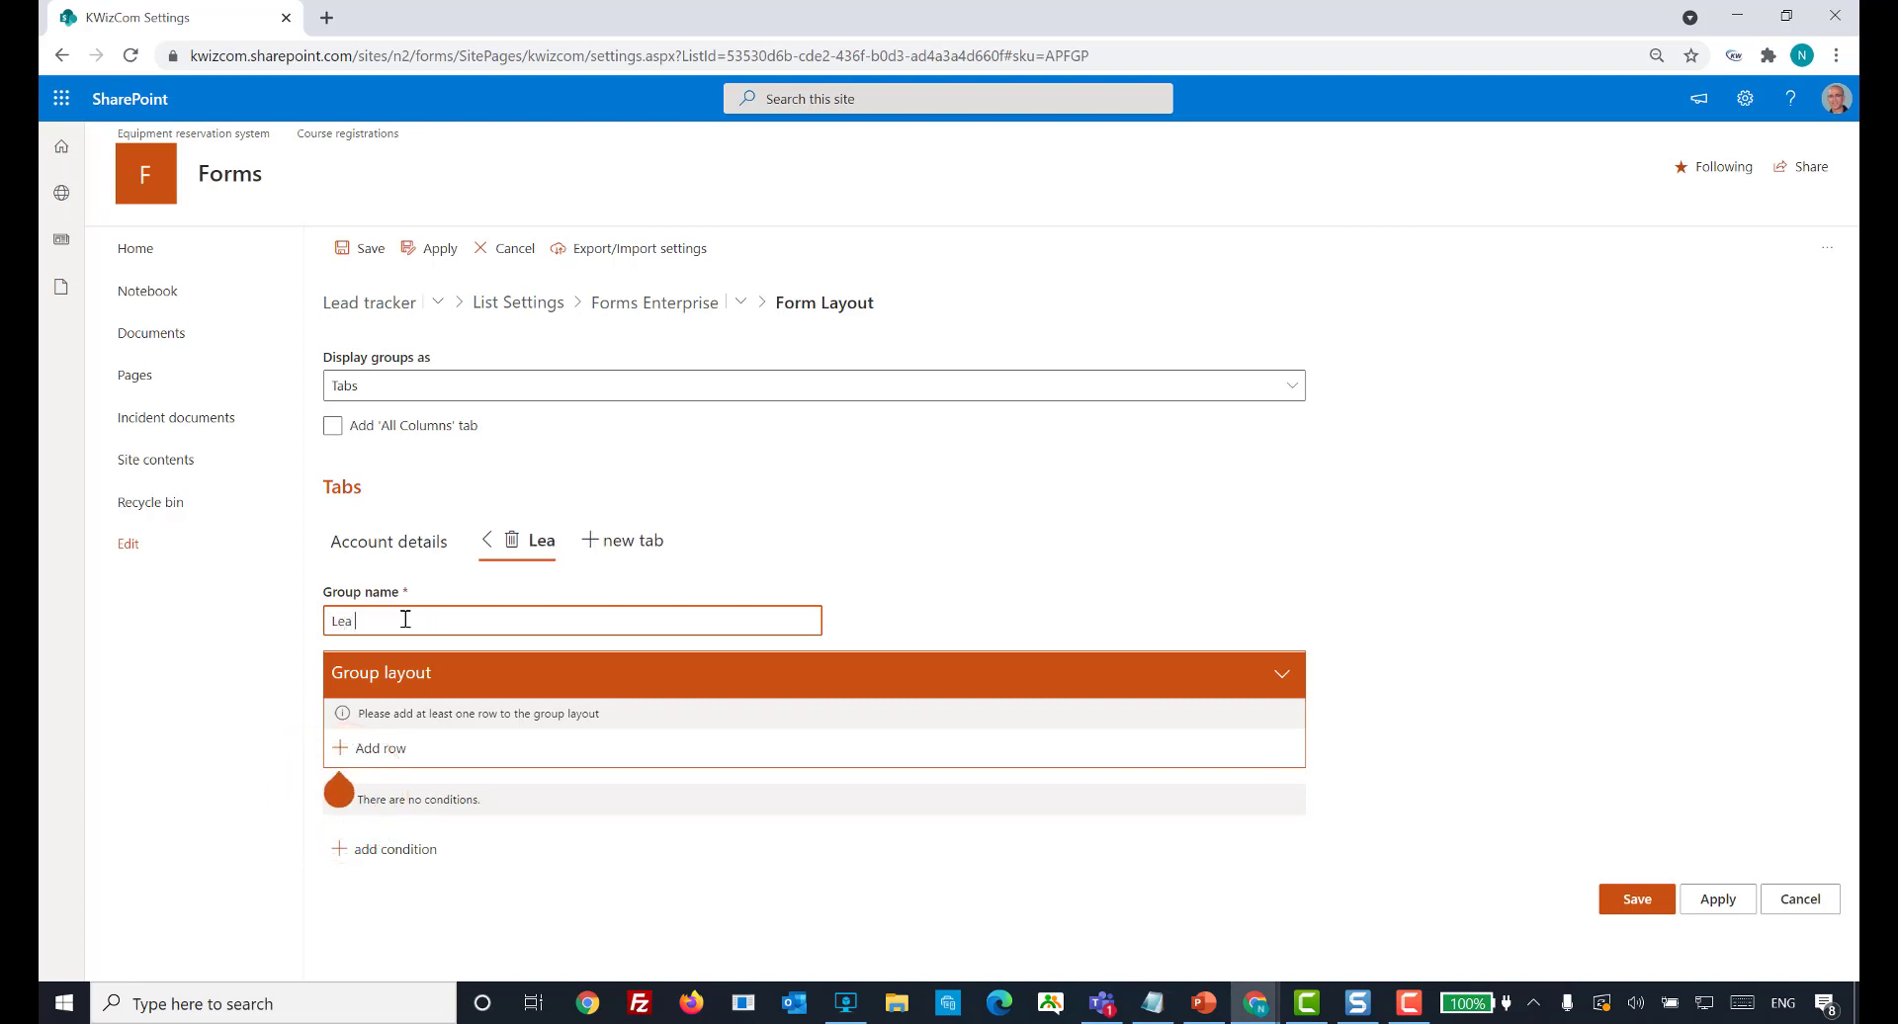
{"action": "type", "text": "d type"}
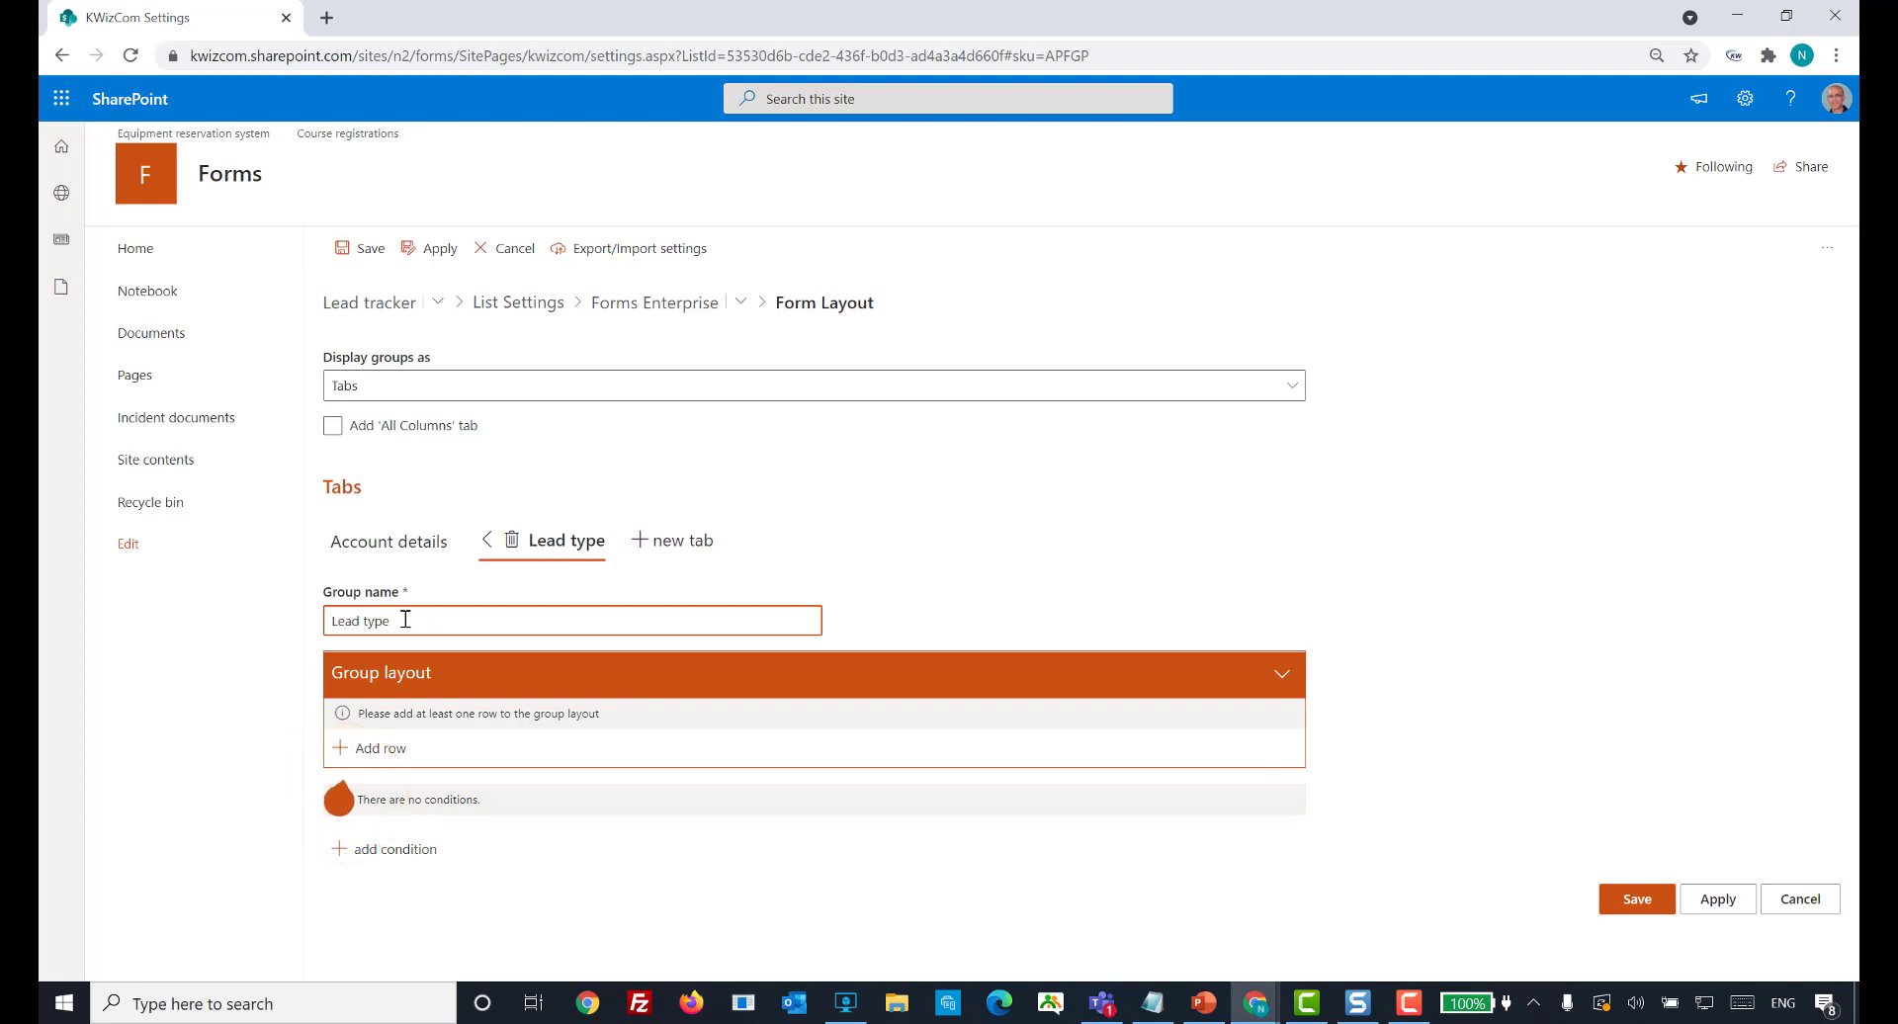
- Add a row to the Lead type tab with the Lead source and Published on site columns side by side
{"action": "left_click", "coordinate": [380, 749]}
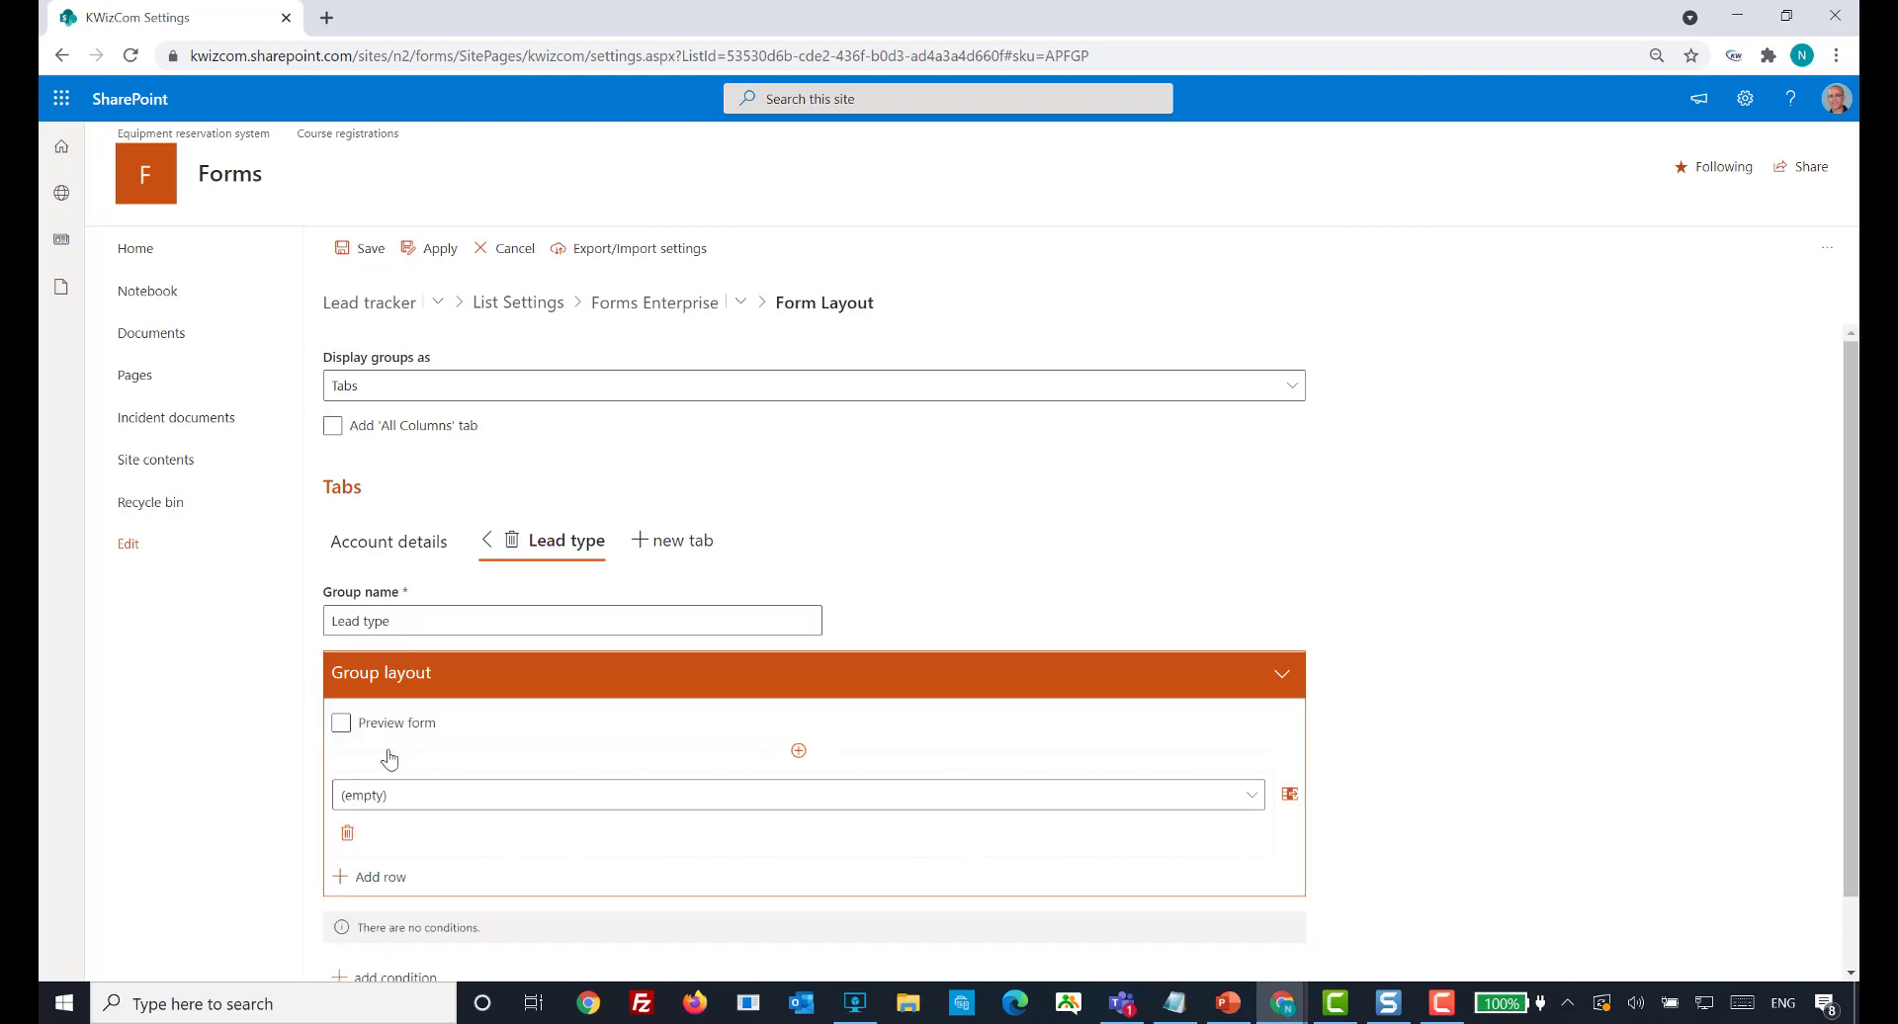
{"action": "left_click", "coordinate": [420, 793]}
{"action": "left_click", "coordinate": [207, 515]}
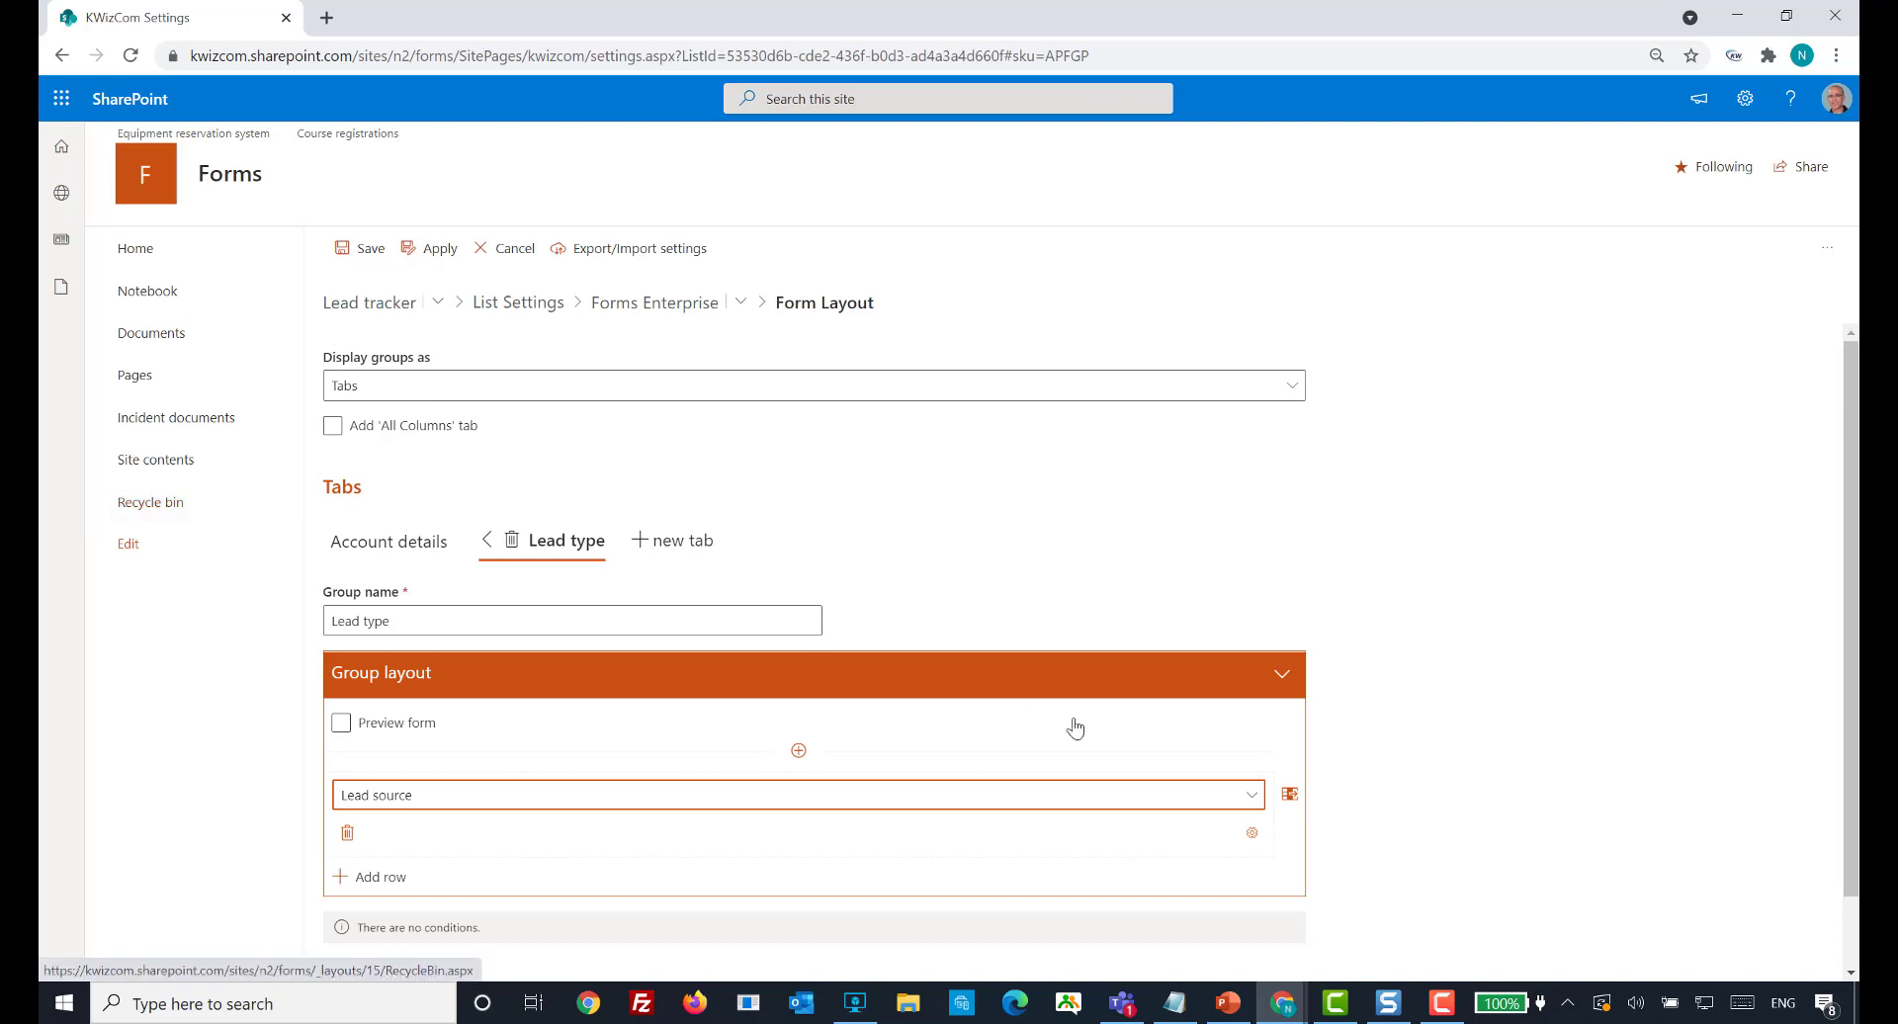
{"action": "left_click", "coordinate": [1290, 796]}
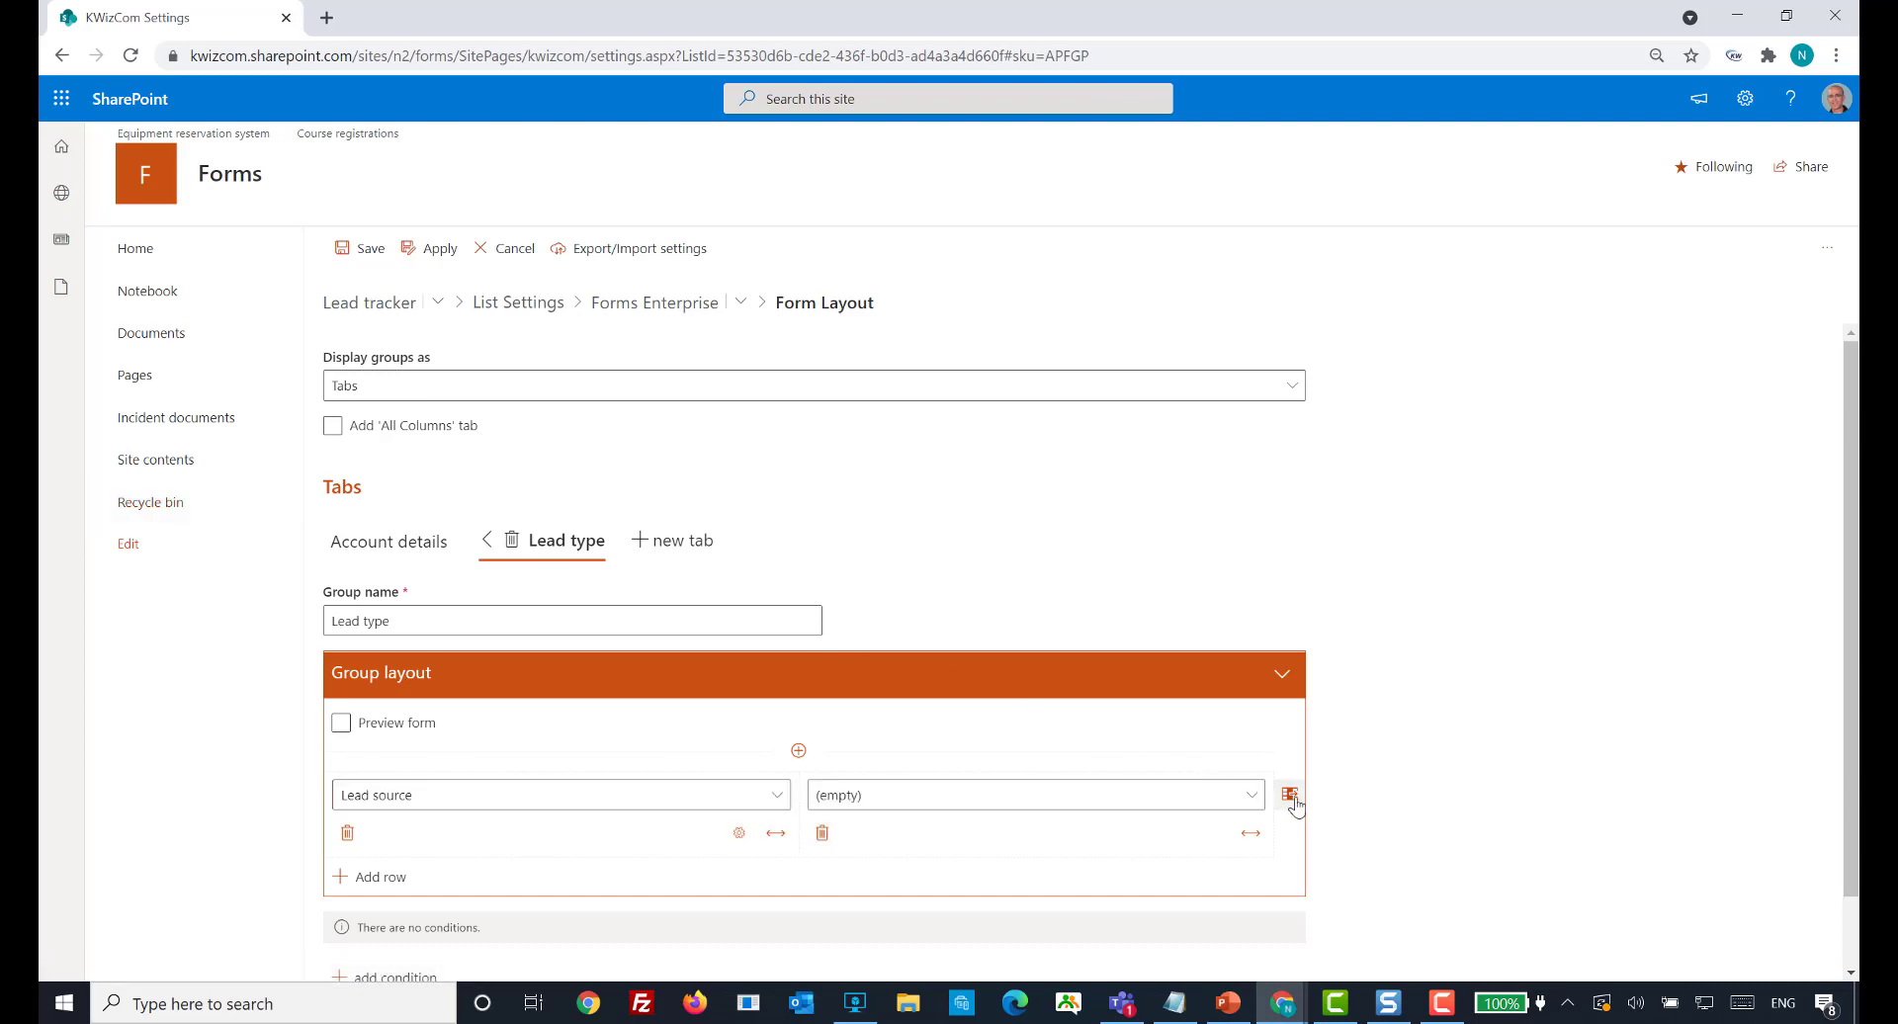
{"action": "left_click", "coordinate": [1144, 801]}
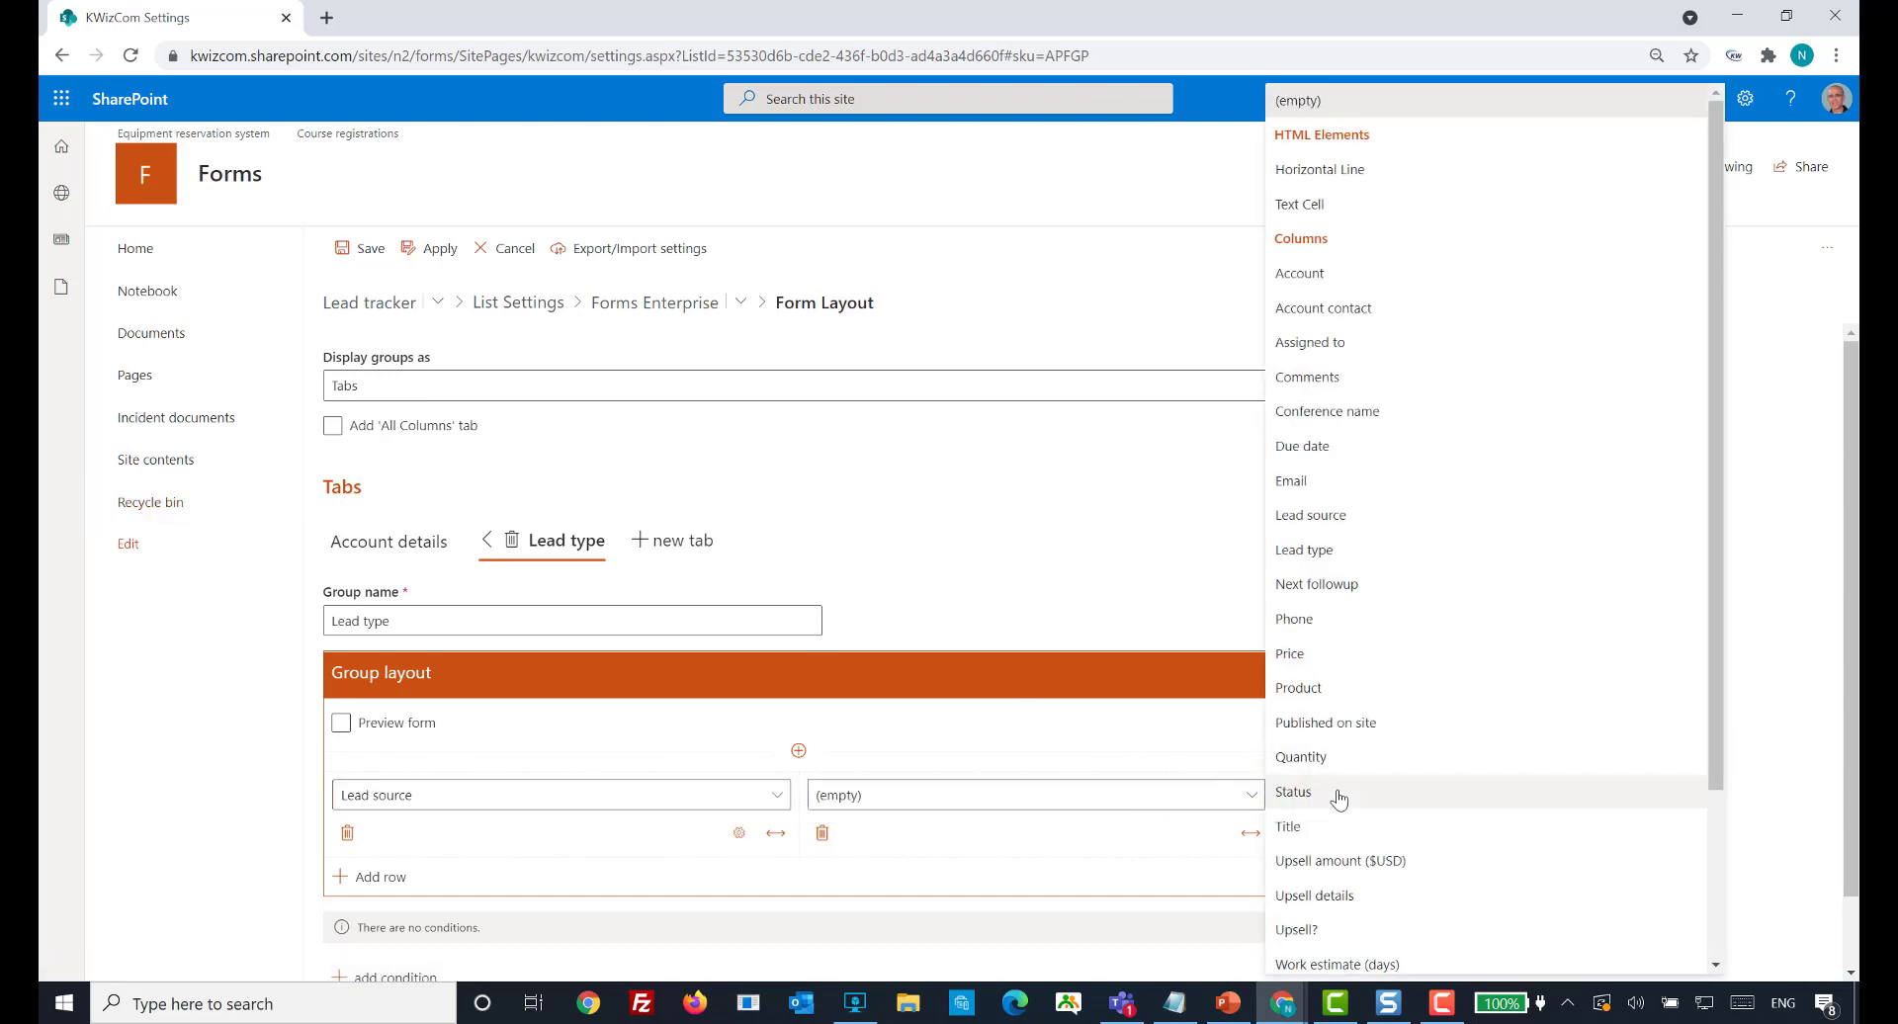
{"action": "left_click", "coordinate": [1330, 723]}
- Add a second row to the Lead type tab with the Lead type and Product columns side by side
{"action": "left_click", "coordinate": [399, 876]}
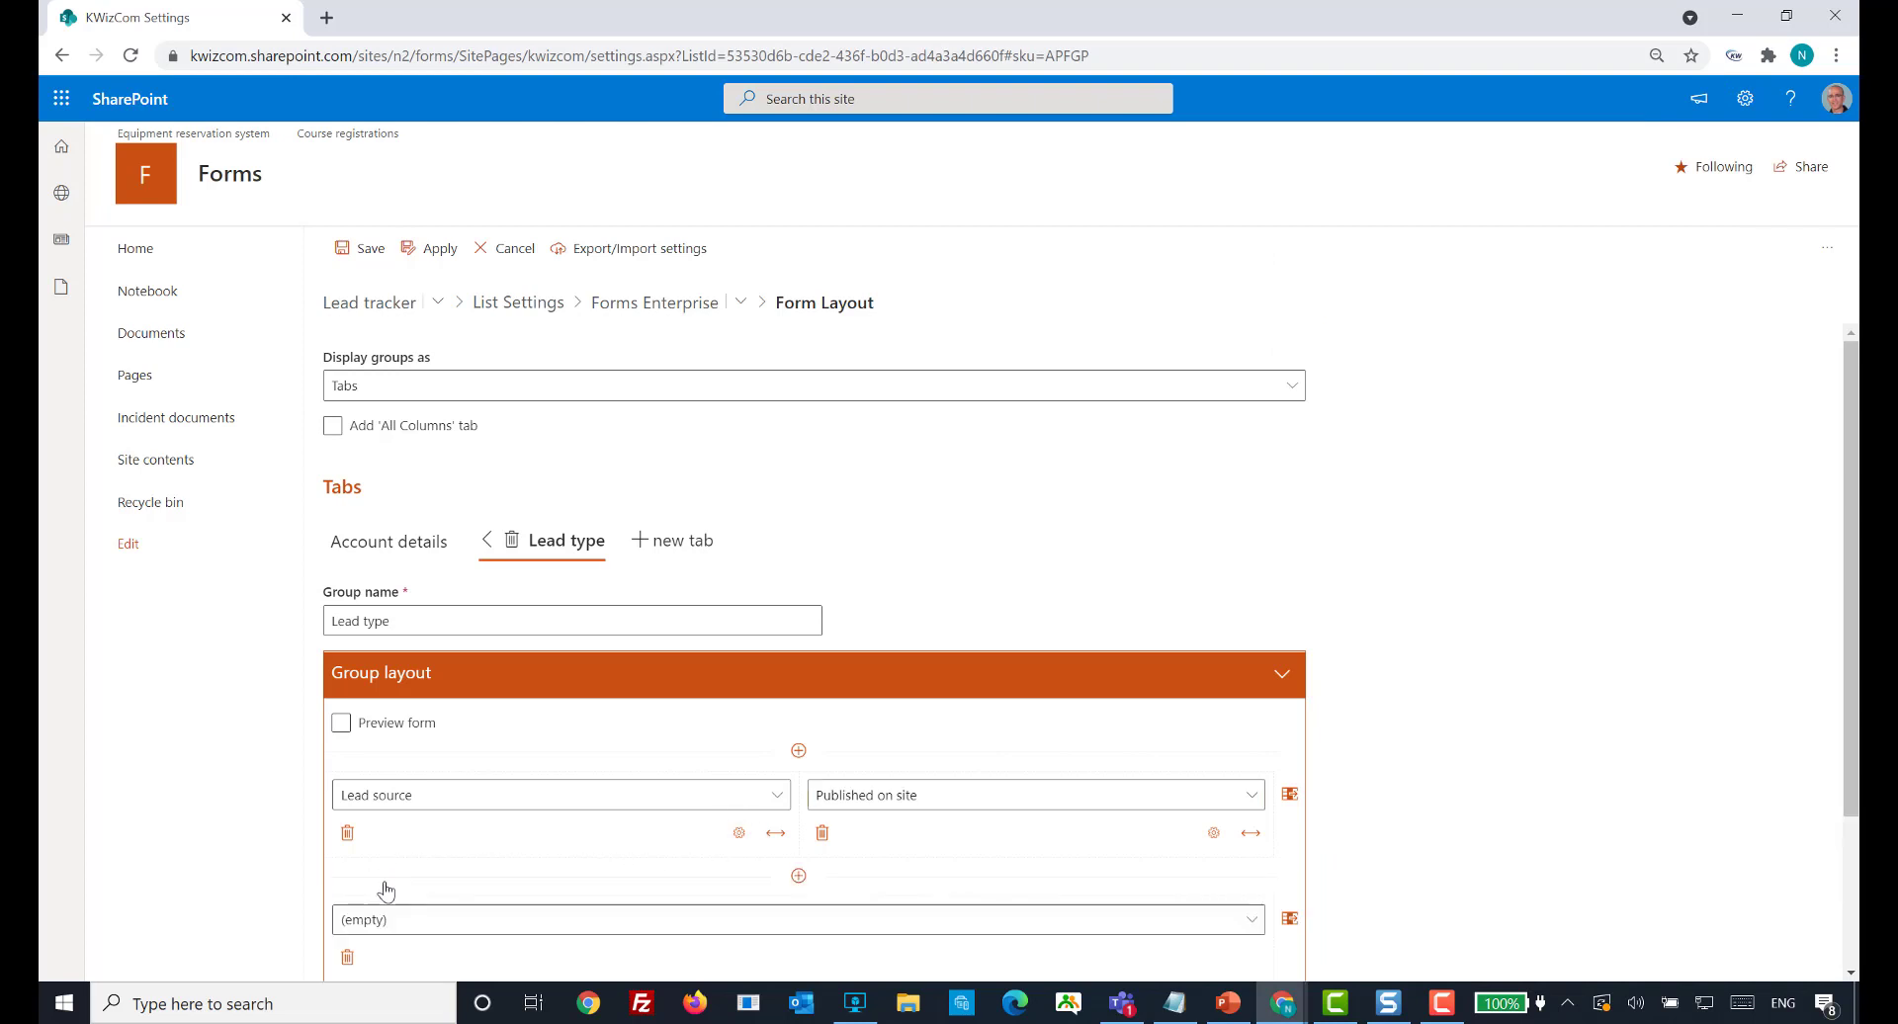
{"action": "scroll", "coordinate": [425, 850], "scroll_direction": "down", "scroll_amount": 2}
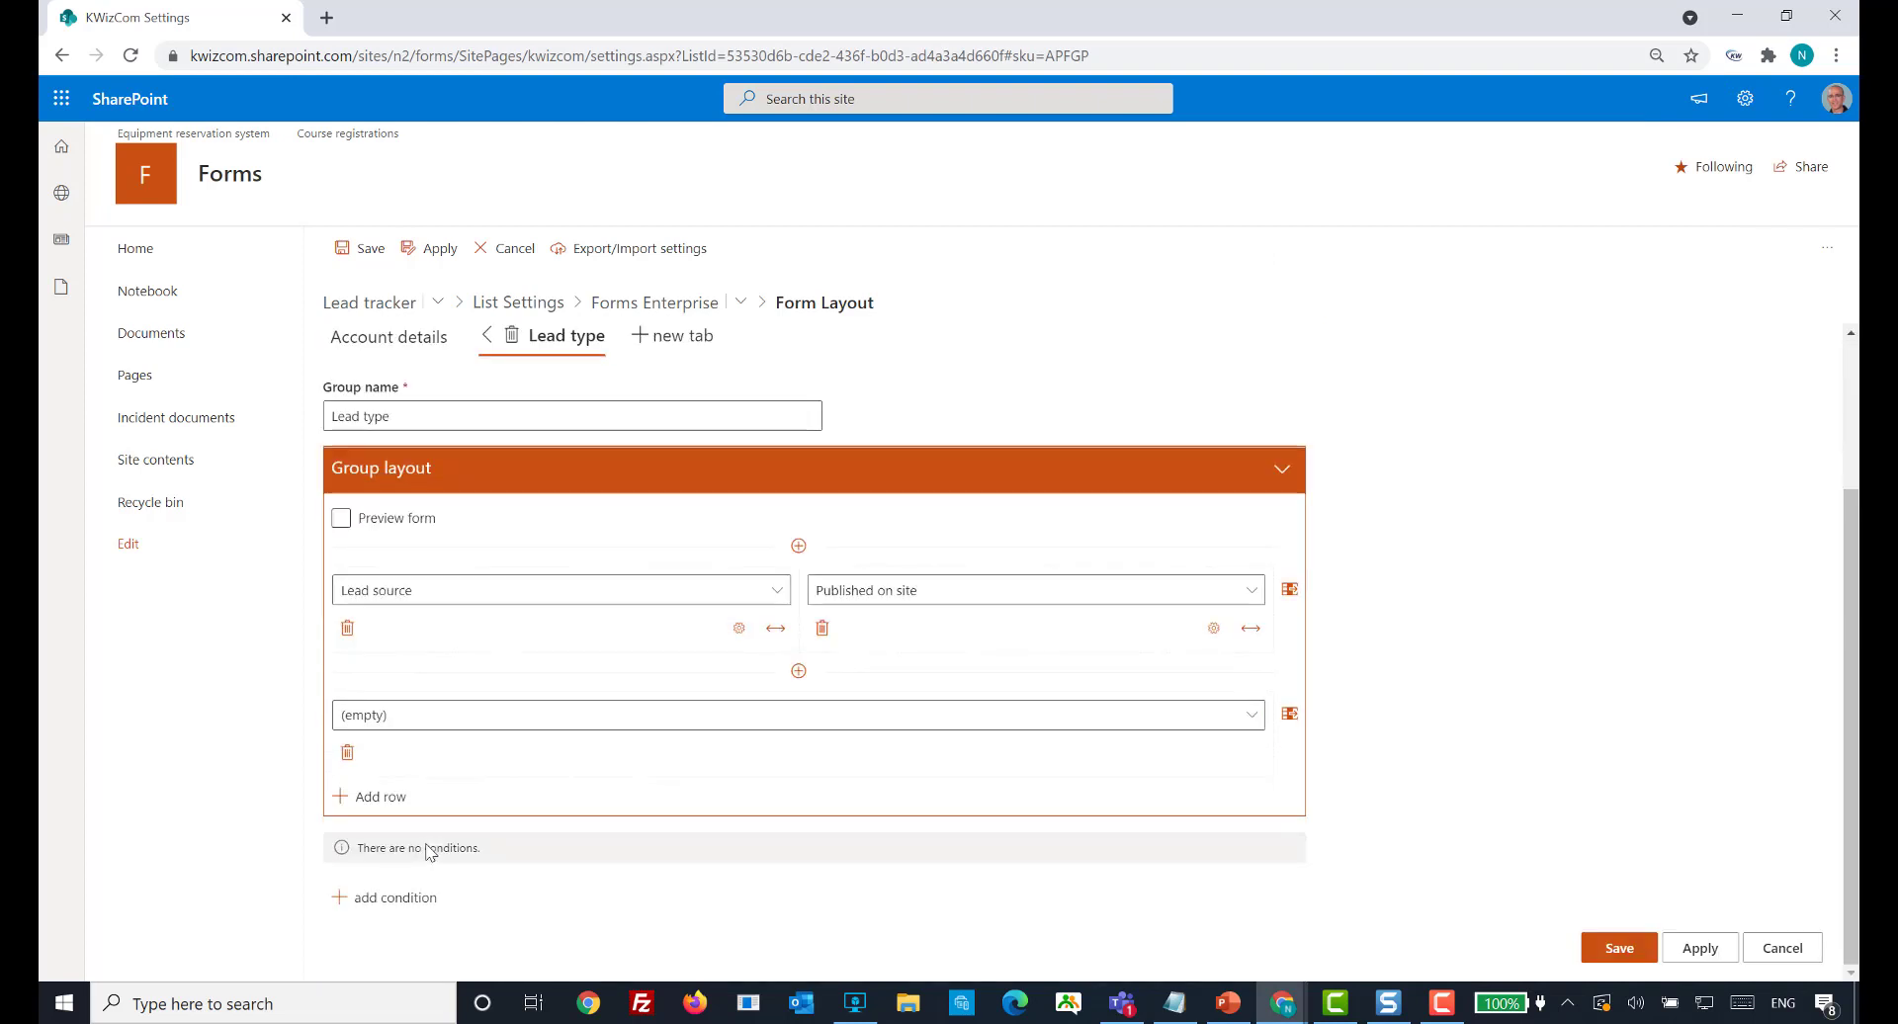
{"action": "left_click", "coordinate": [576, 716]}
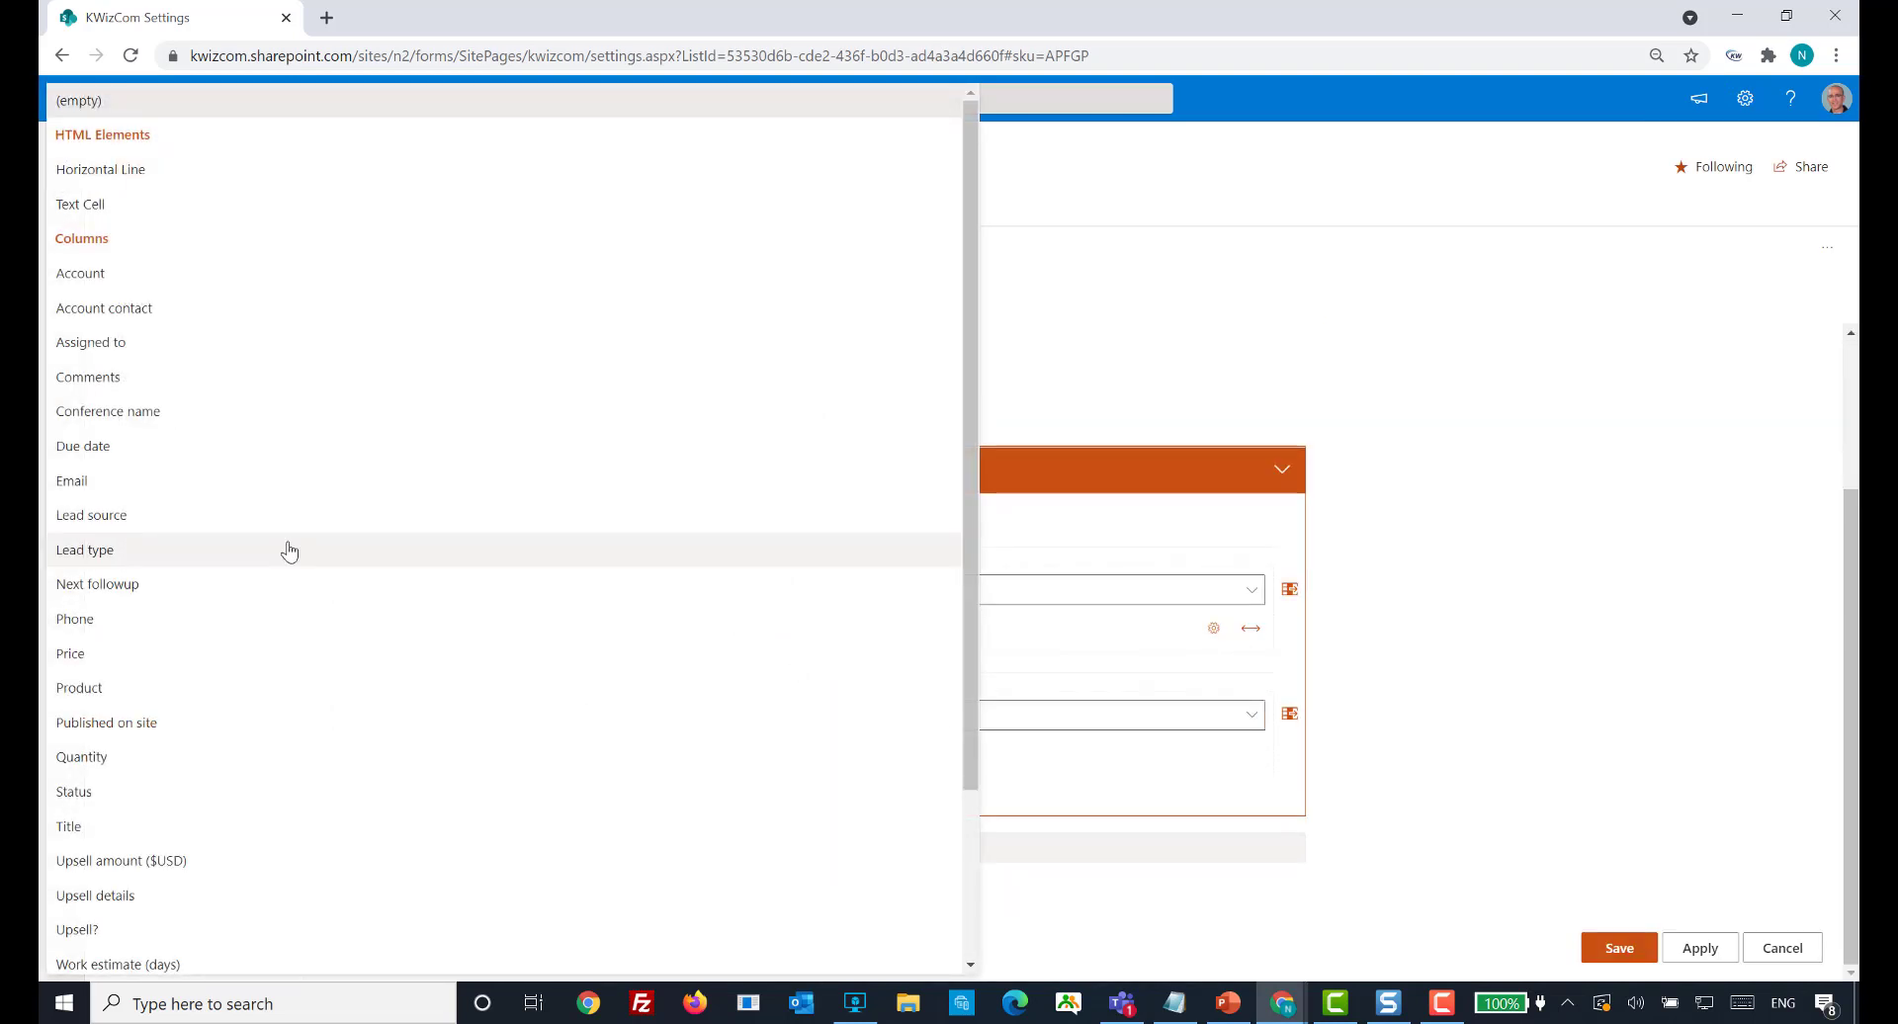
{"action": "left_click", "coordinate": [284, 543]}
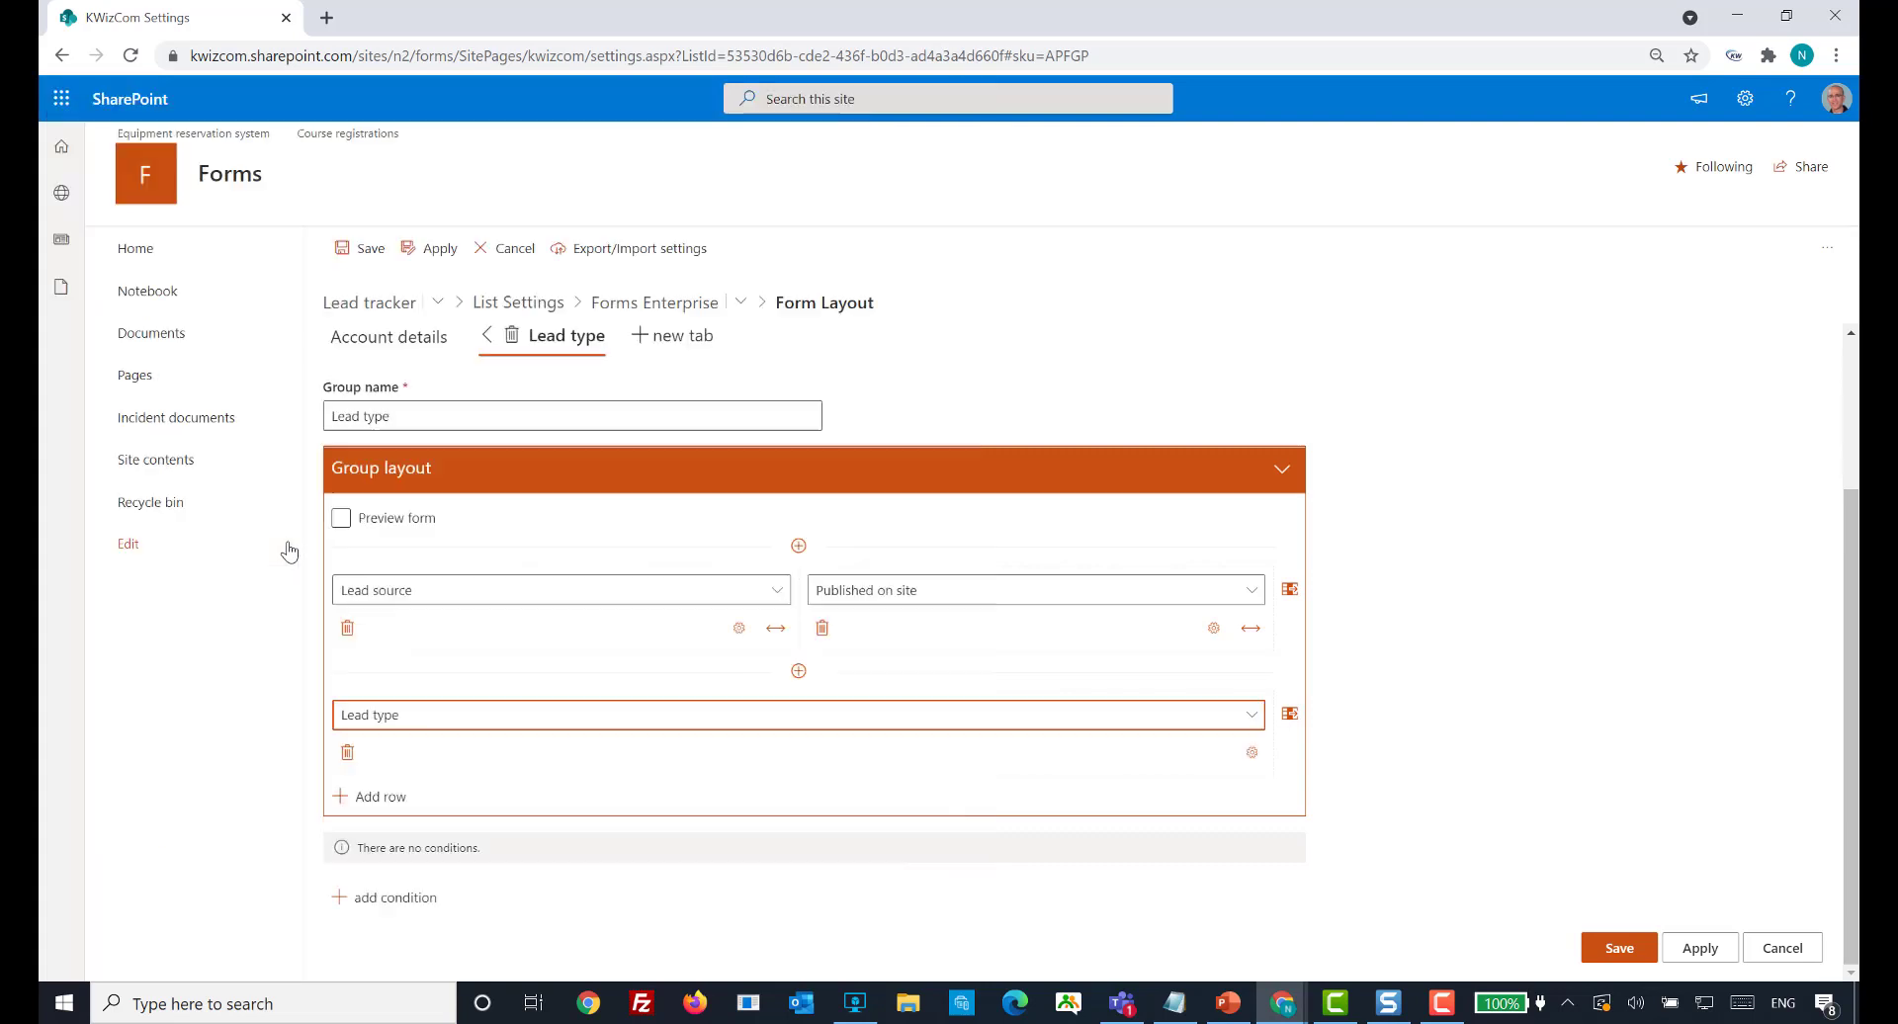
{"action": "left_click", "coordinate": [1291, 716]}
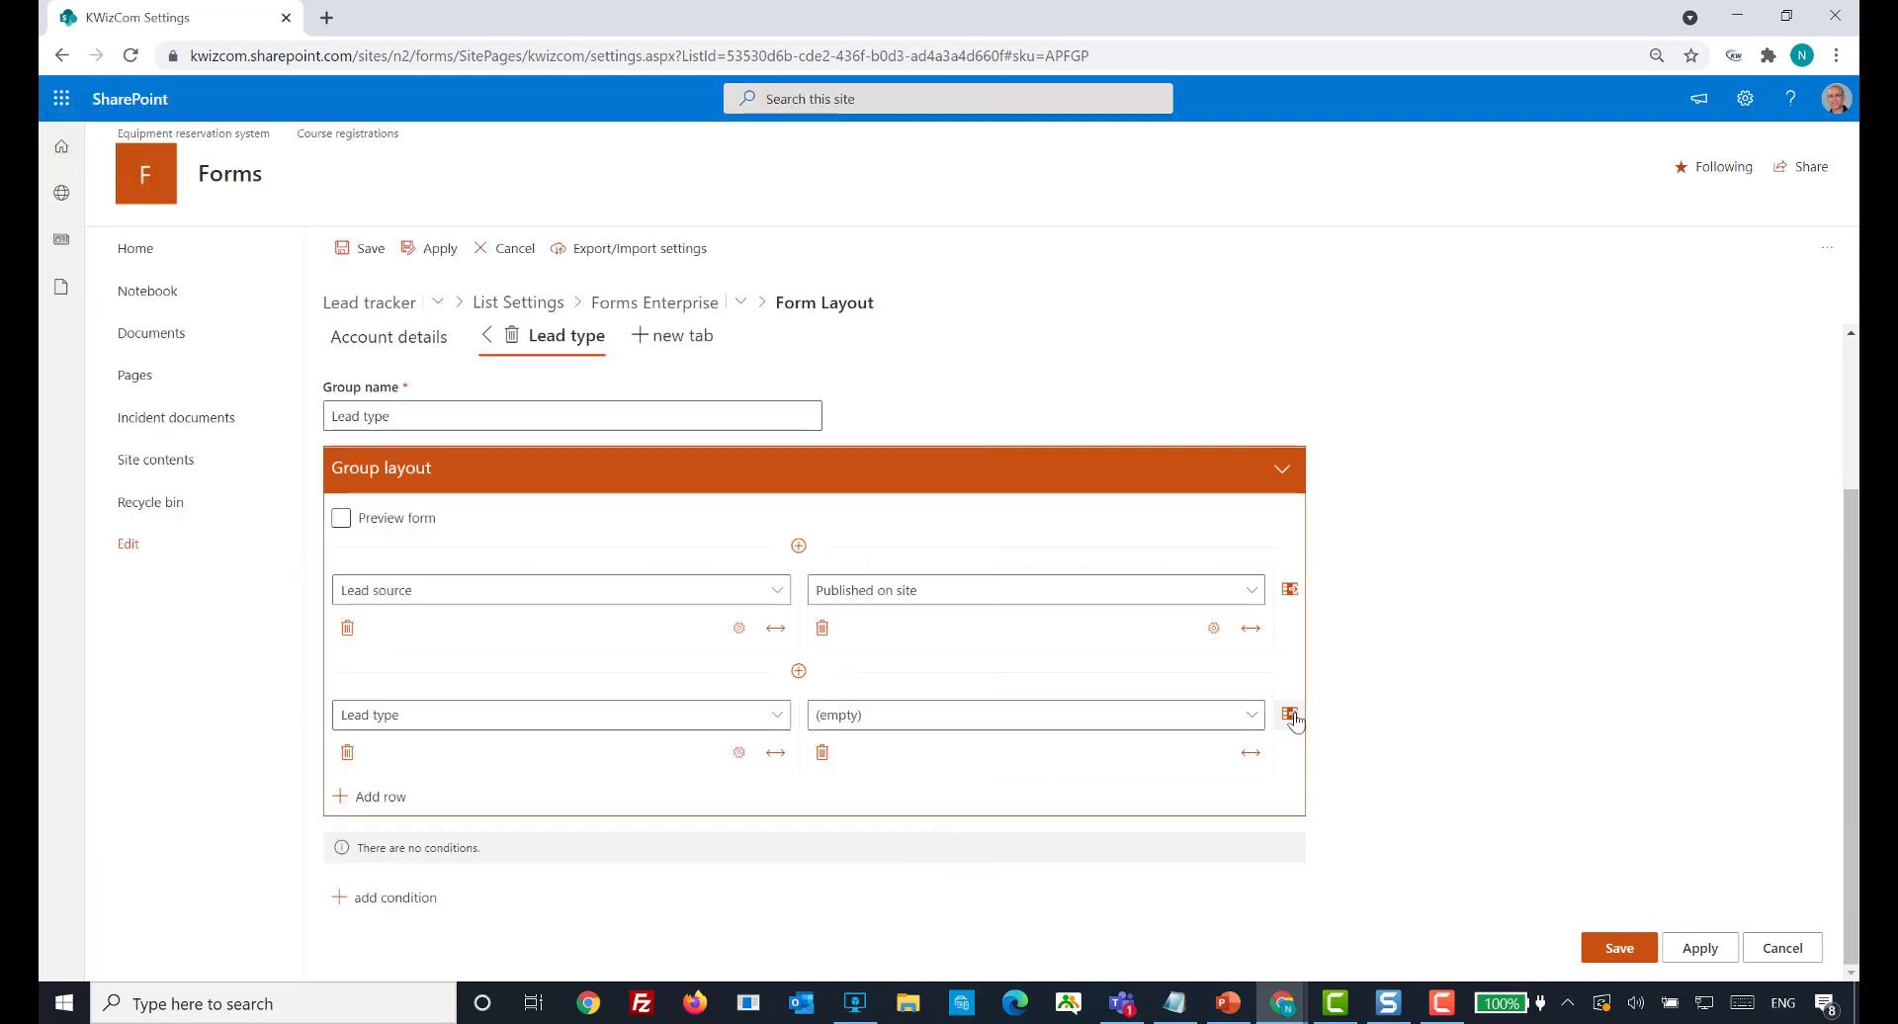
{"action": "left_click", "coordinate": [1152, 717]}
{"action": "left_click", "coordinate": [1333, 697]}
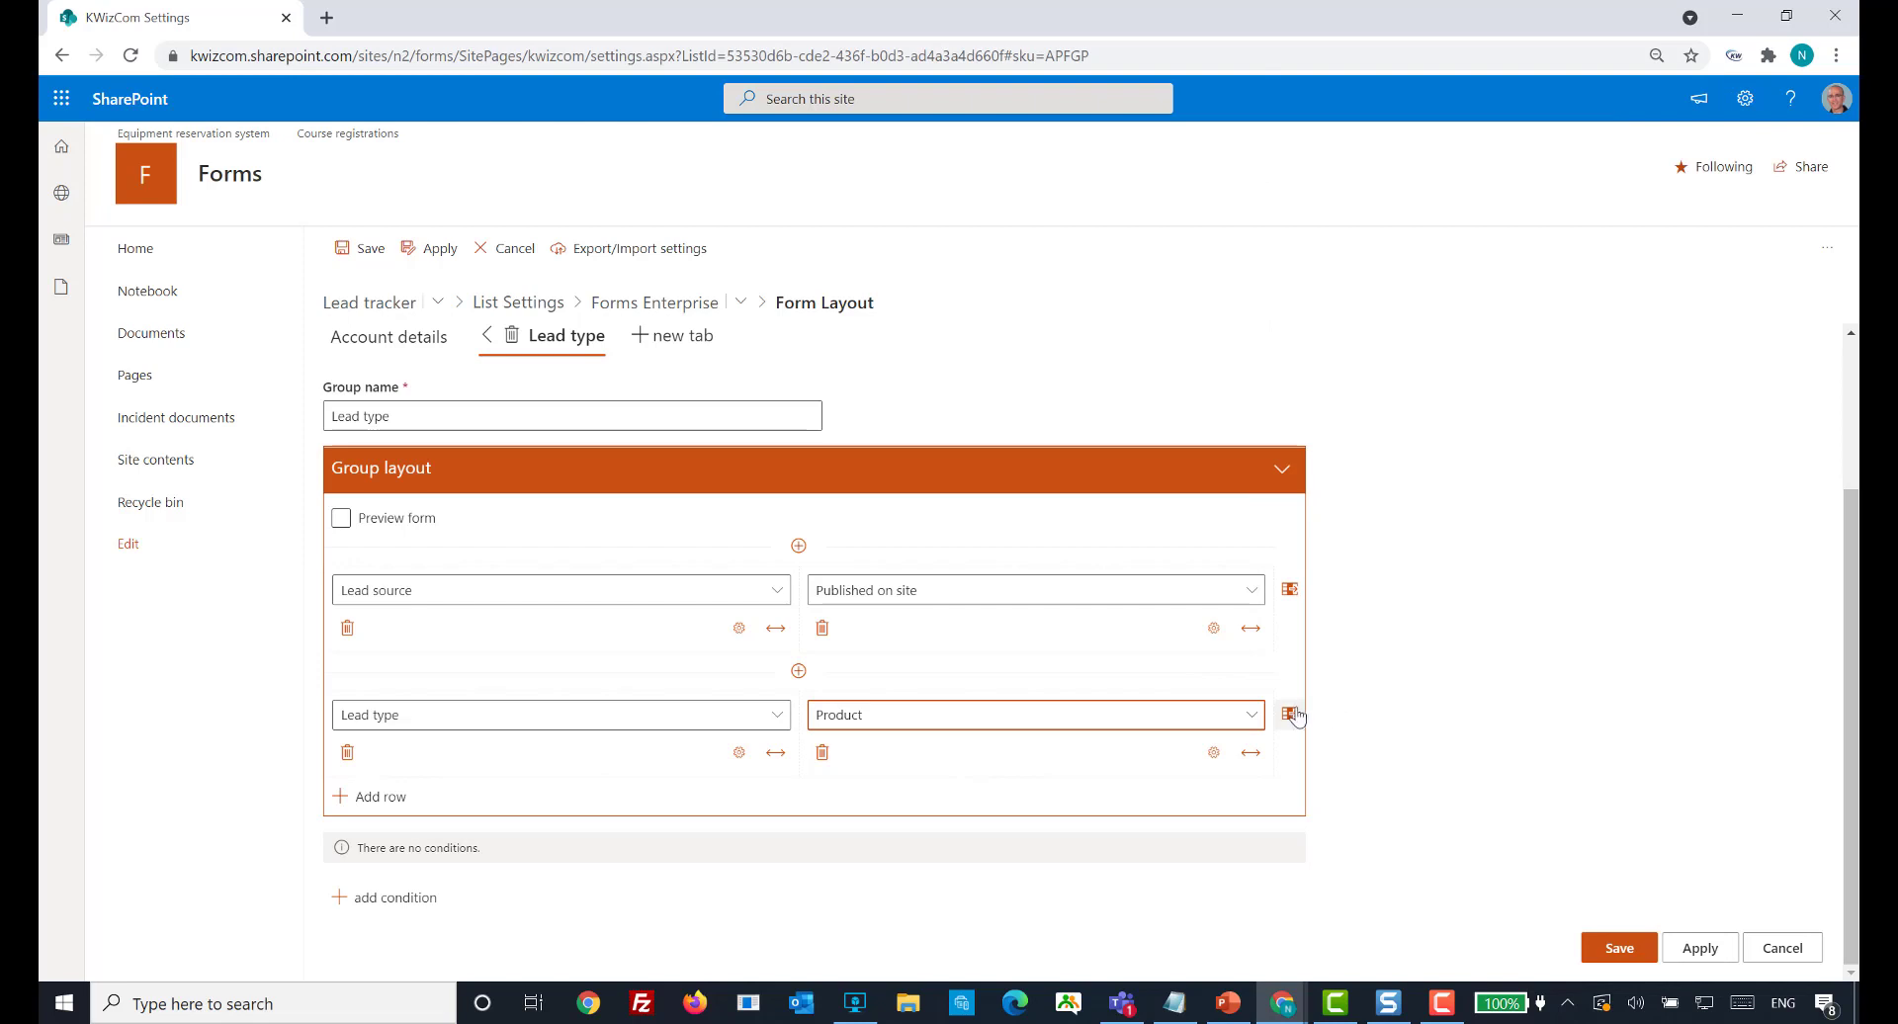
- Add a third cell with the Quantity column to the Lead type row, and widen the Lead type cell to x2
{"action": "left_click", "coordinate": [1290, 714]}
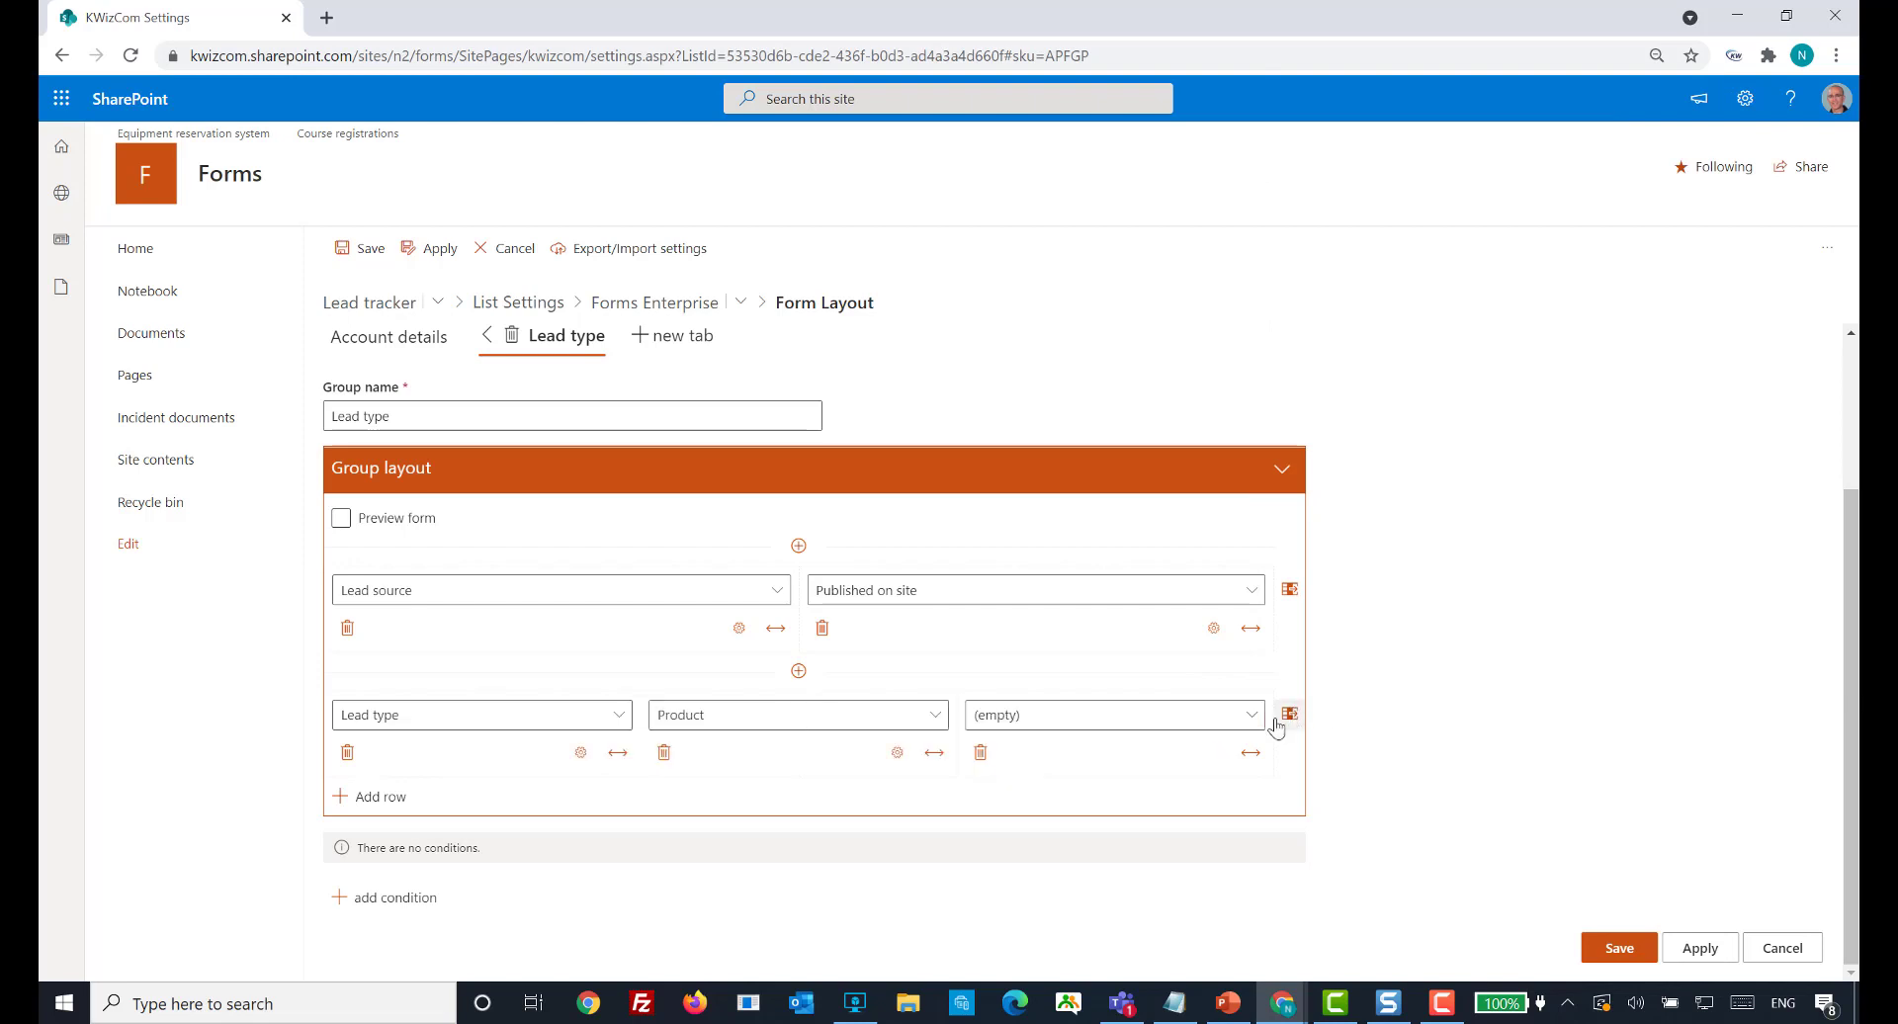
{"action": "left_click", "coordinate": [1158, 729]}
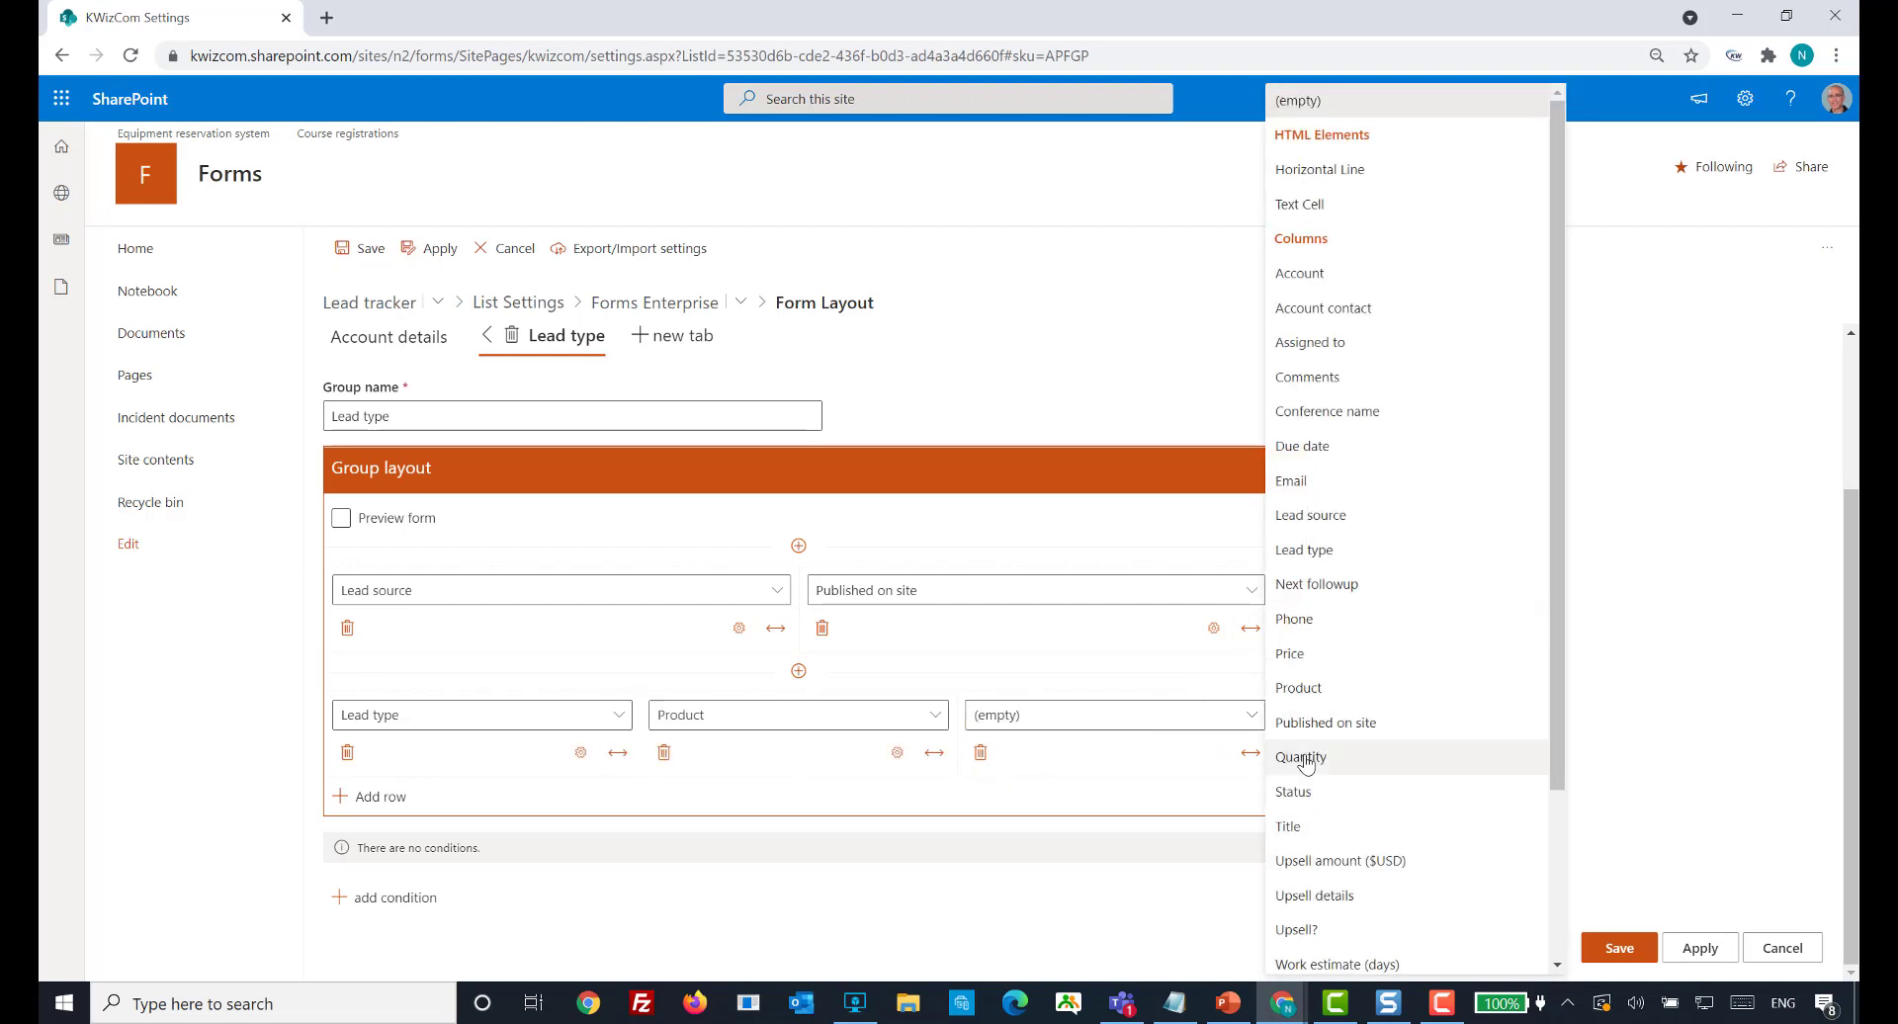
{"action": "left_click", "coordinate": [1303, 759]}
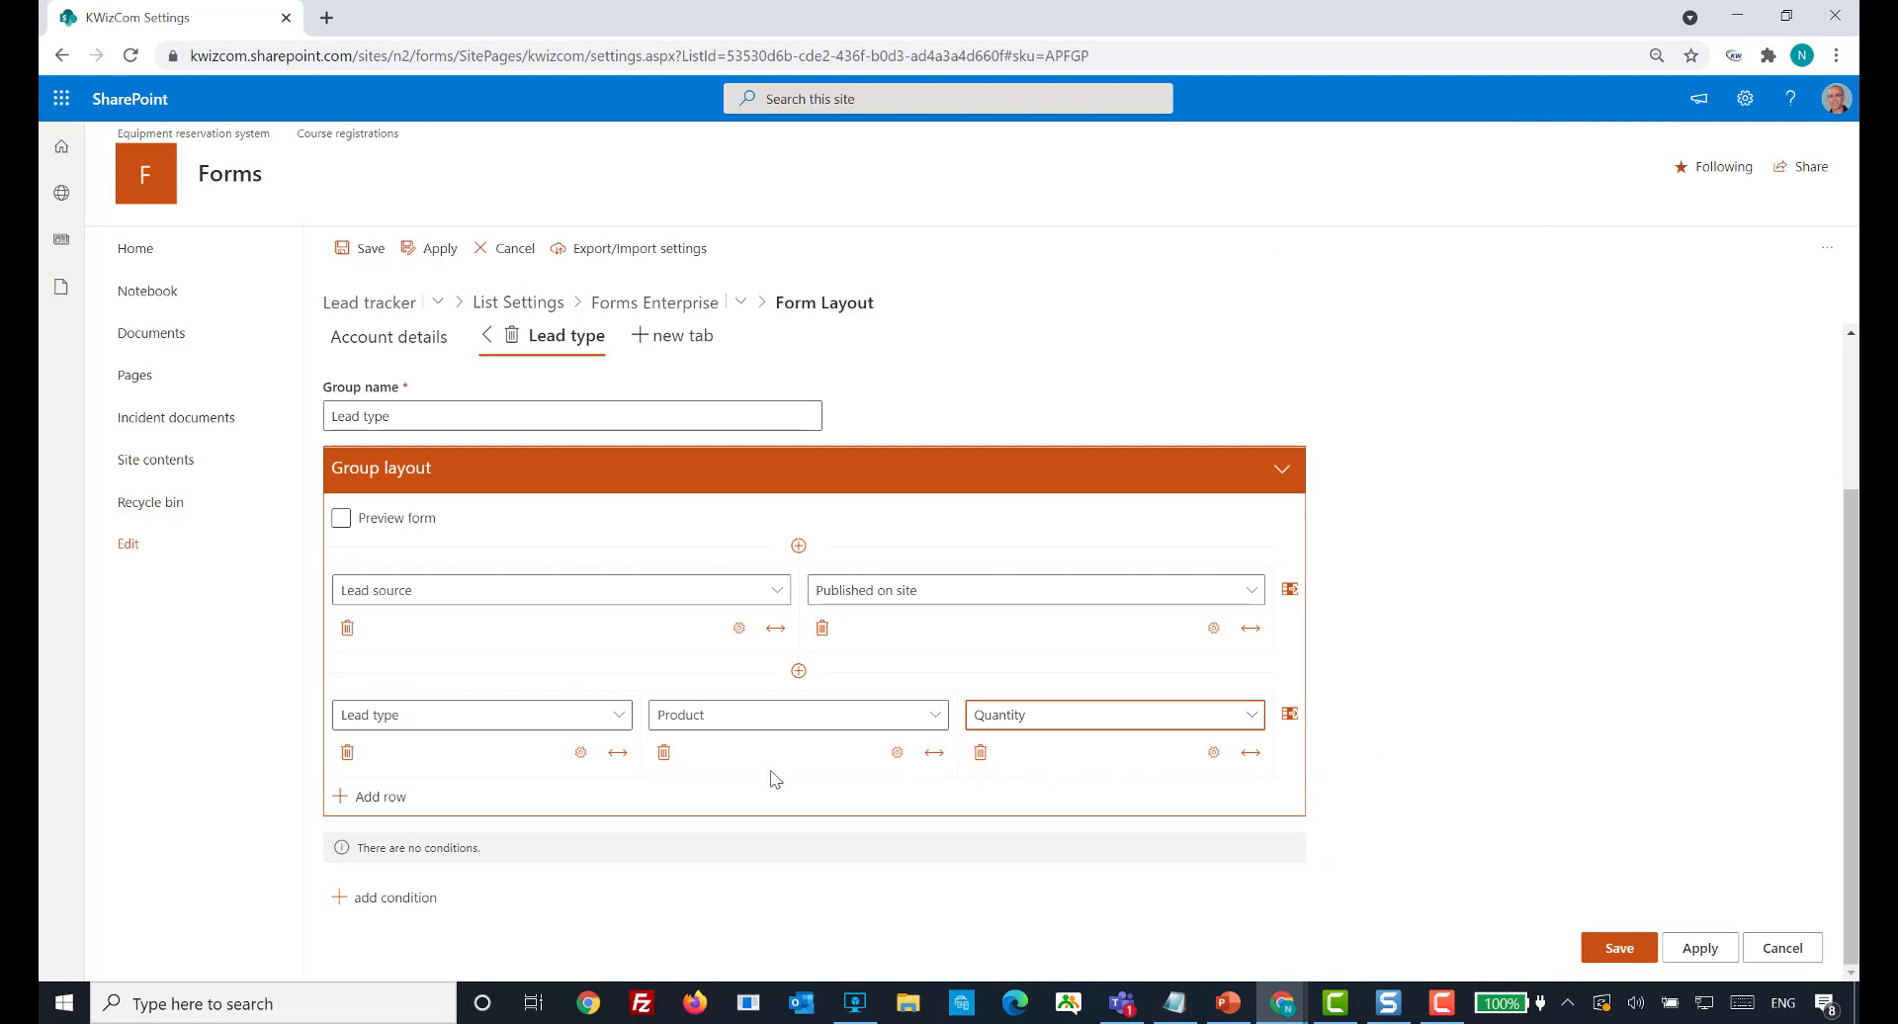
{"action": "left_click", "coordinate": [617, 752]}
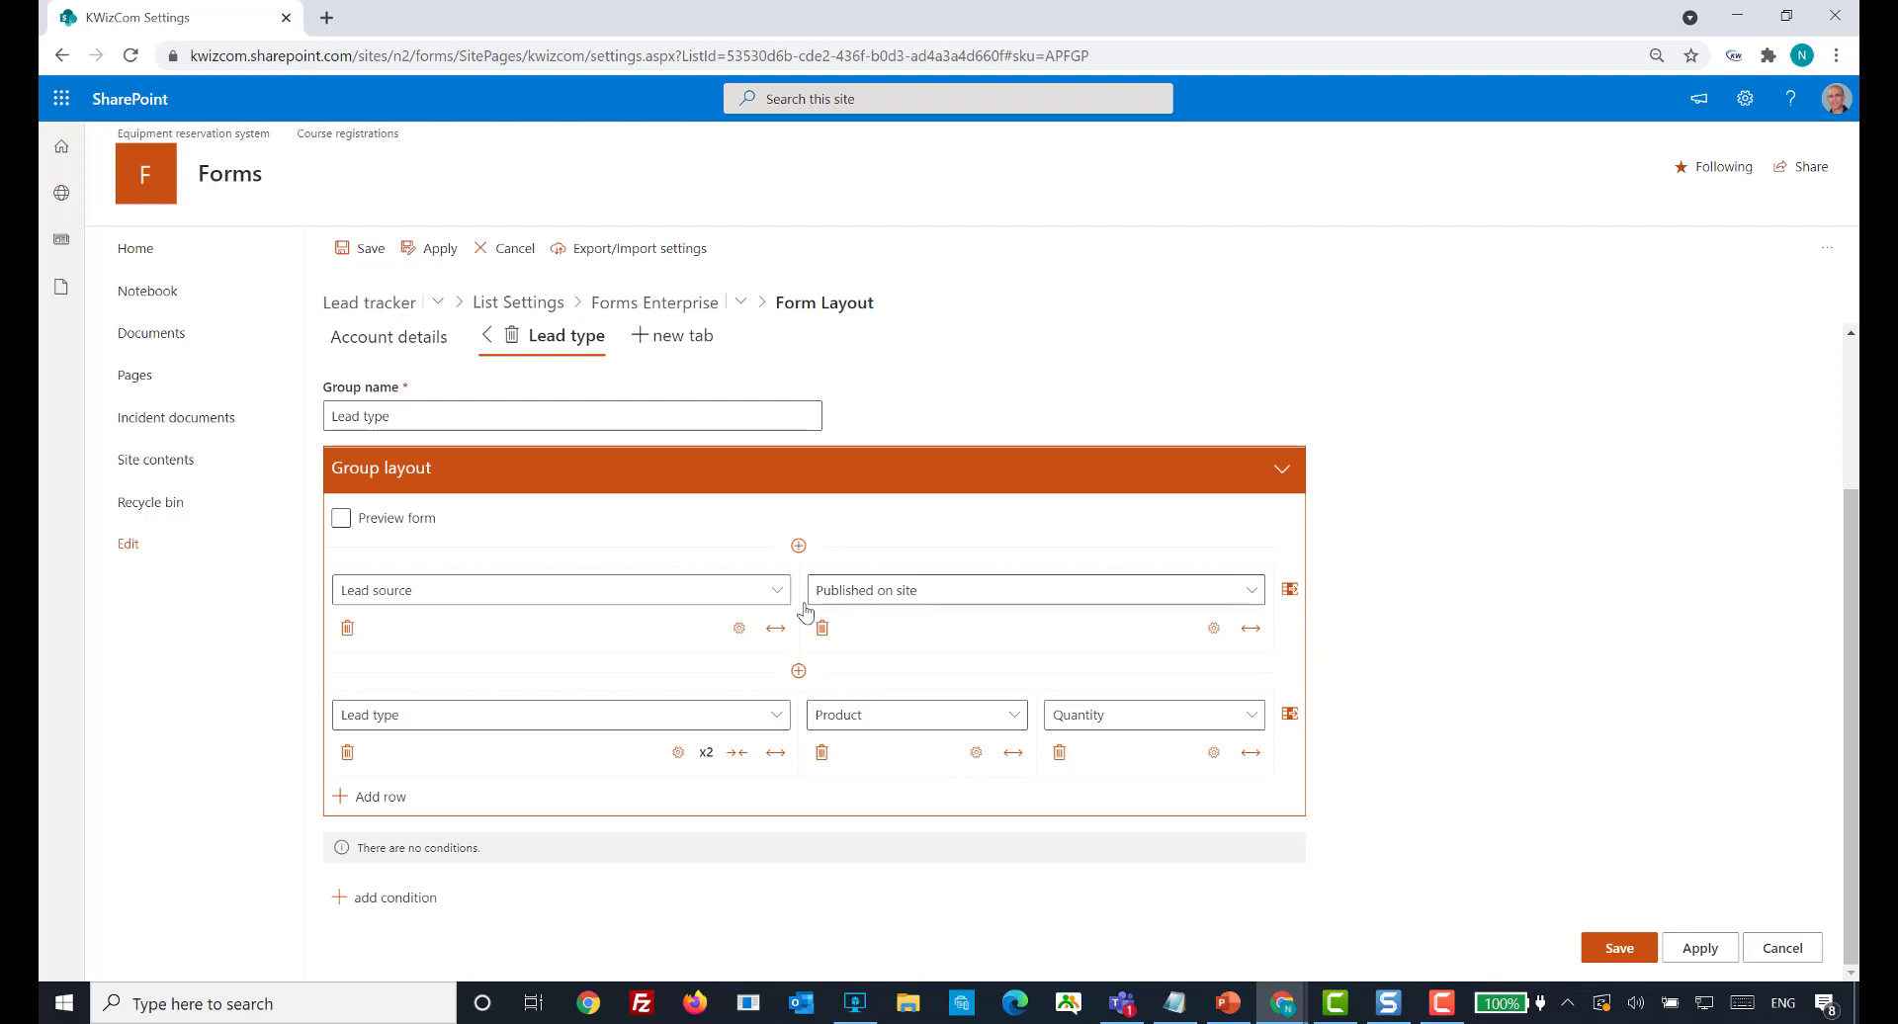
{"action": "left_click", "coordinate": [1290, 590]}
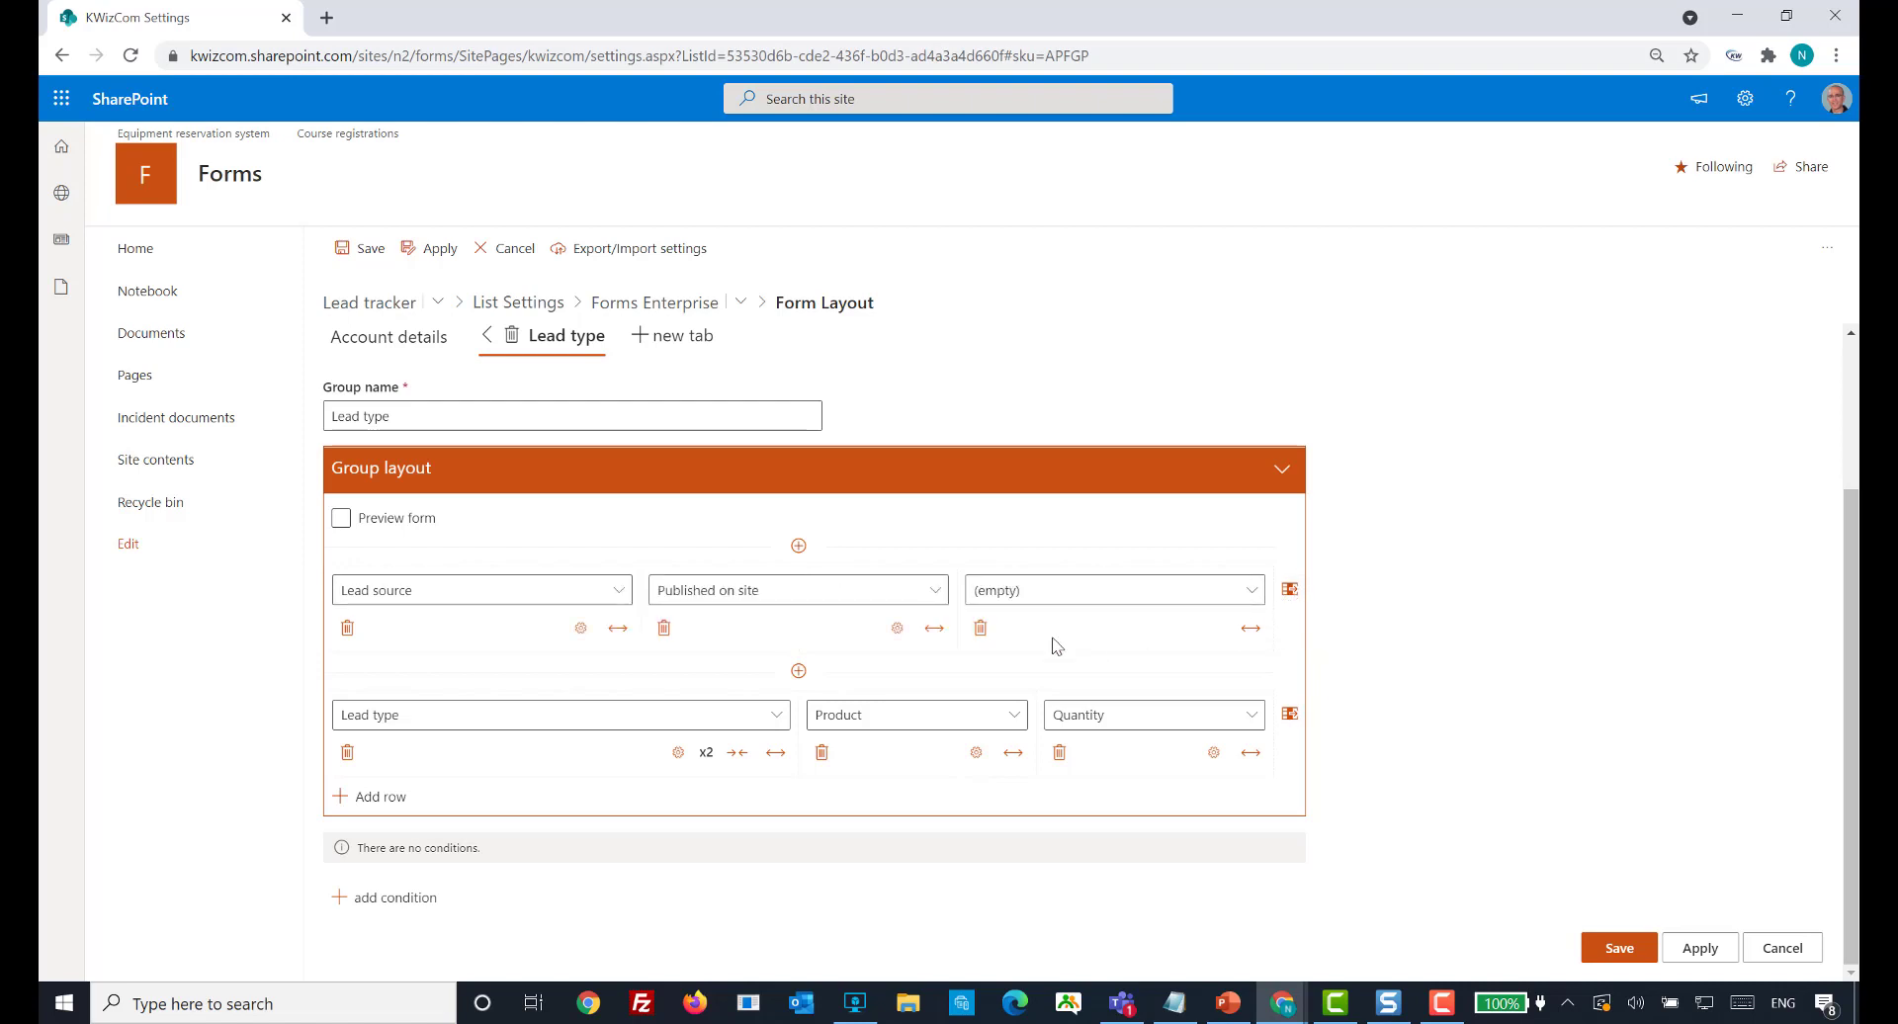
{"action": "left_click", "coordinate": [981, 627]}
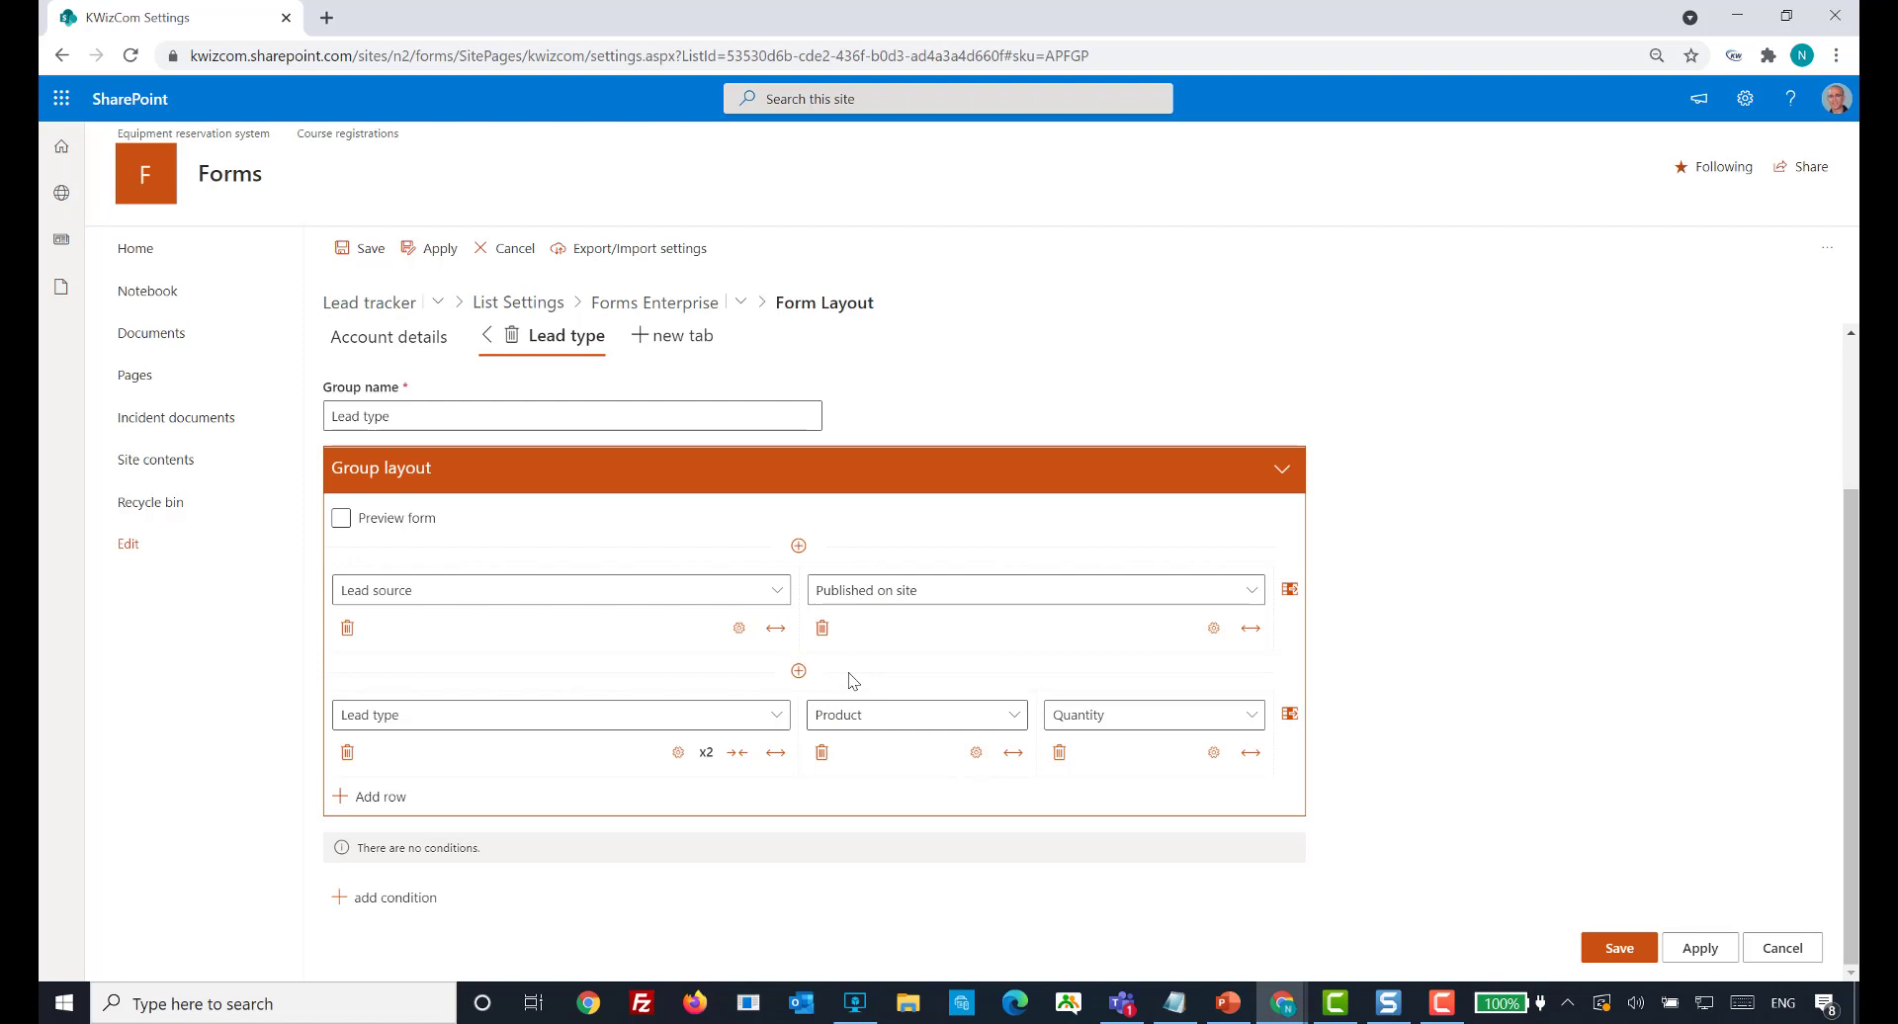
{"action": "left_click", "coordinate": [775, 754]}
{"action": "left_click", "coordinate": [831, 753]}
- Add a third row to the Lead type tab with the Assigned to and Due date columns side by side
{"action": "left_click", "coordinate": [380, 799]}
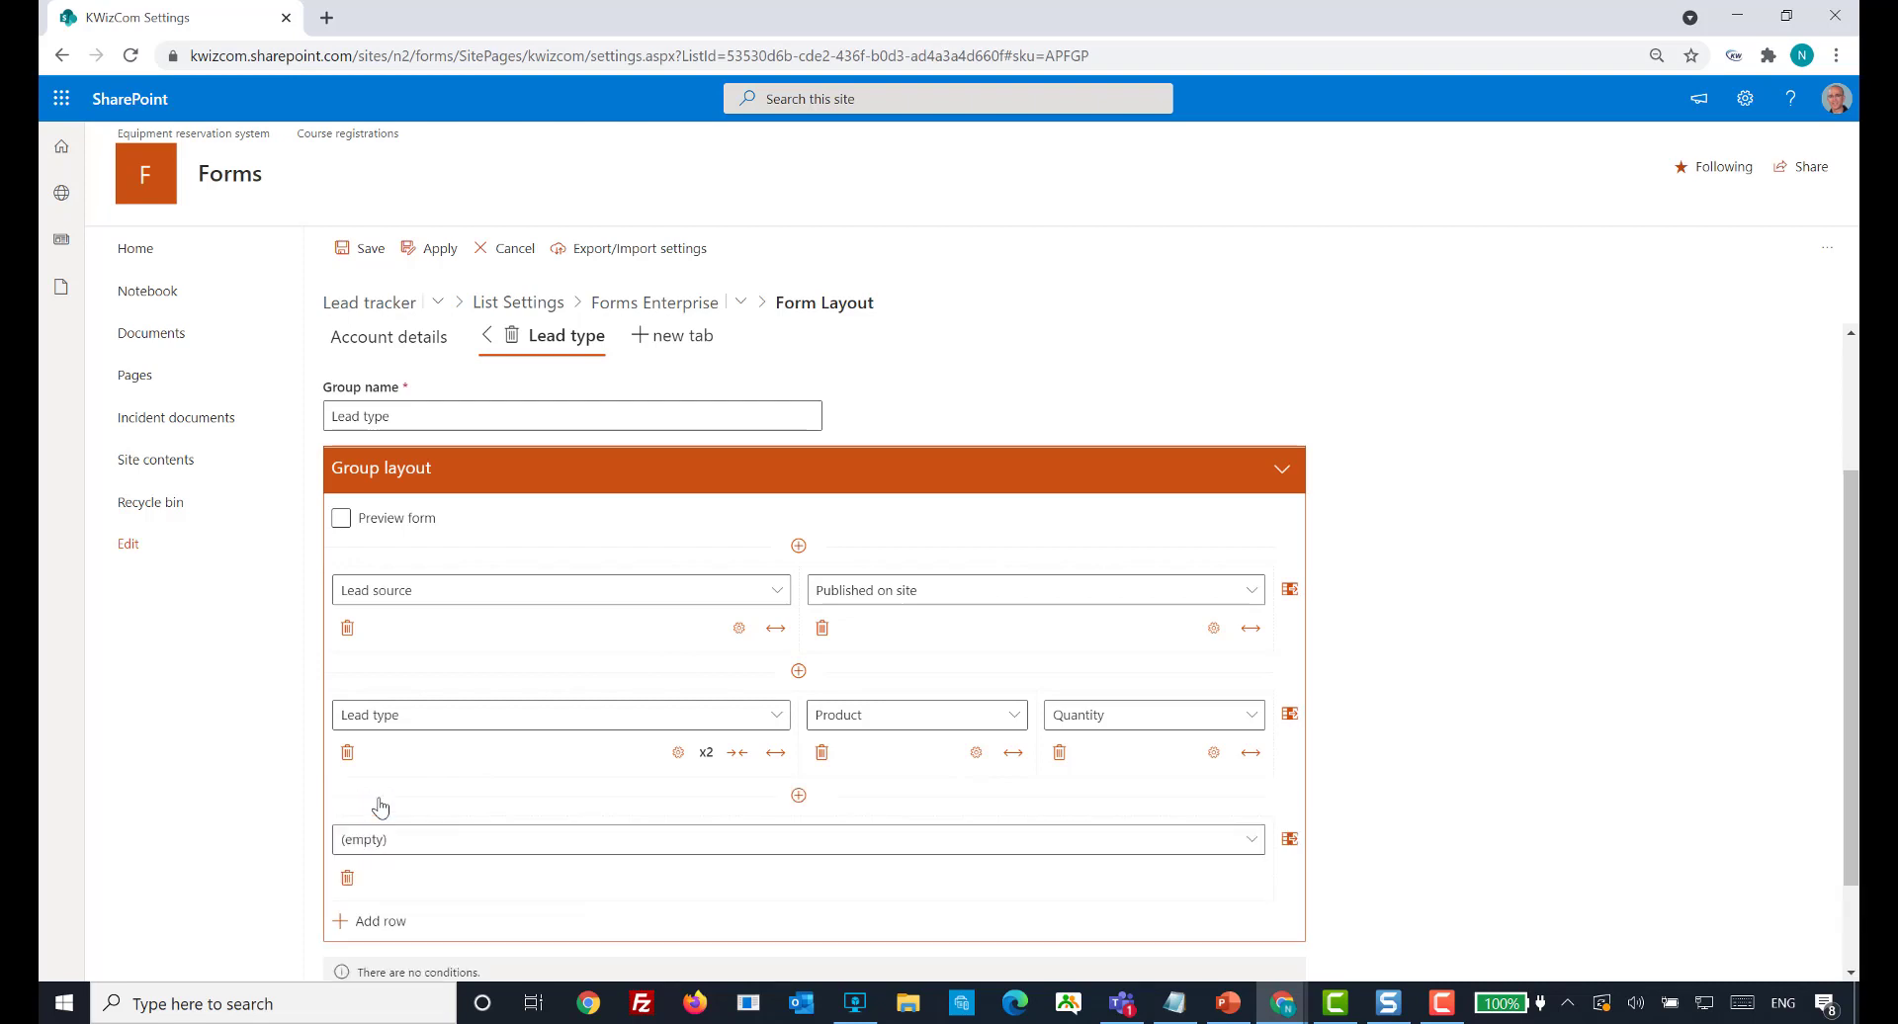
{"action": "left_click", "coordinate": [425, 839]}
{"action": "left_click", "coordinate": [207, 346]}
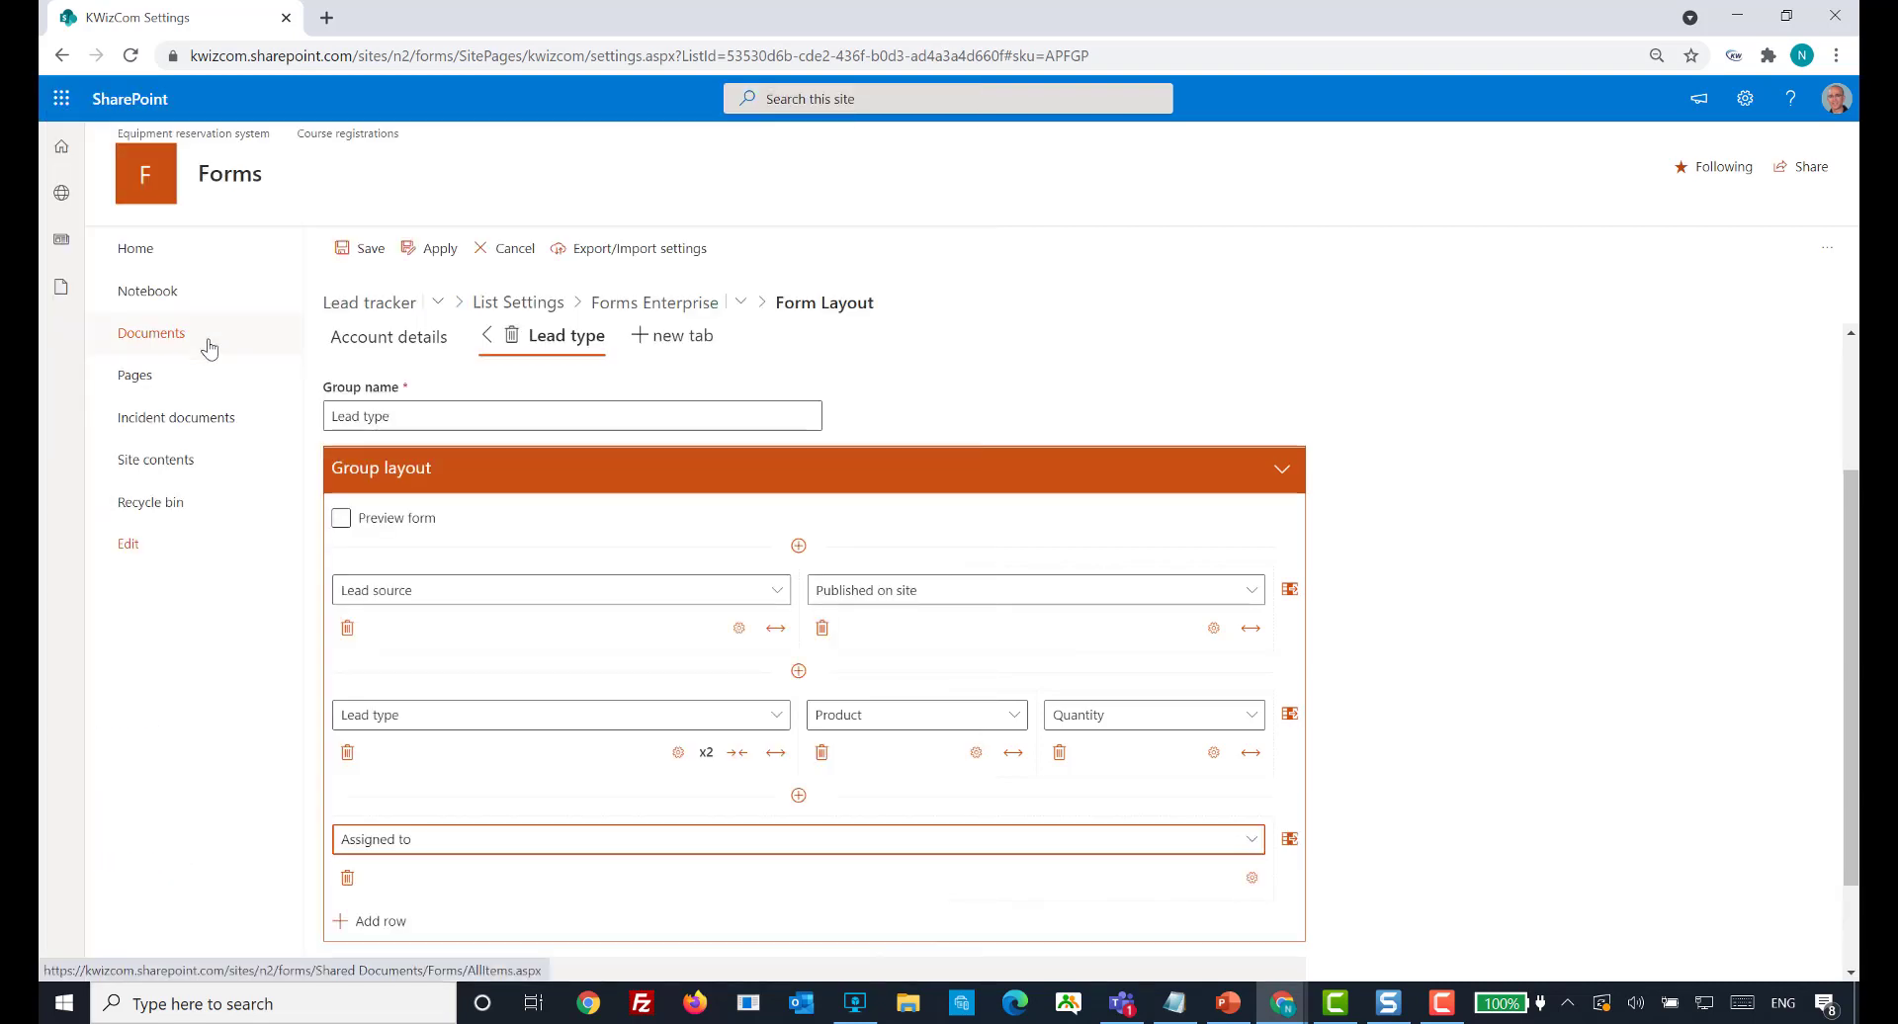
{"action": "left_click", "coordinate": [1290, 839]}
{"action": "left_click", "coordinate": [1093, 853]}
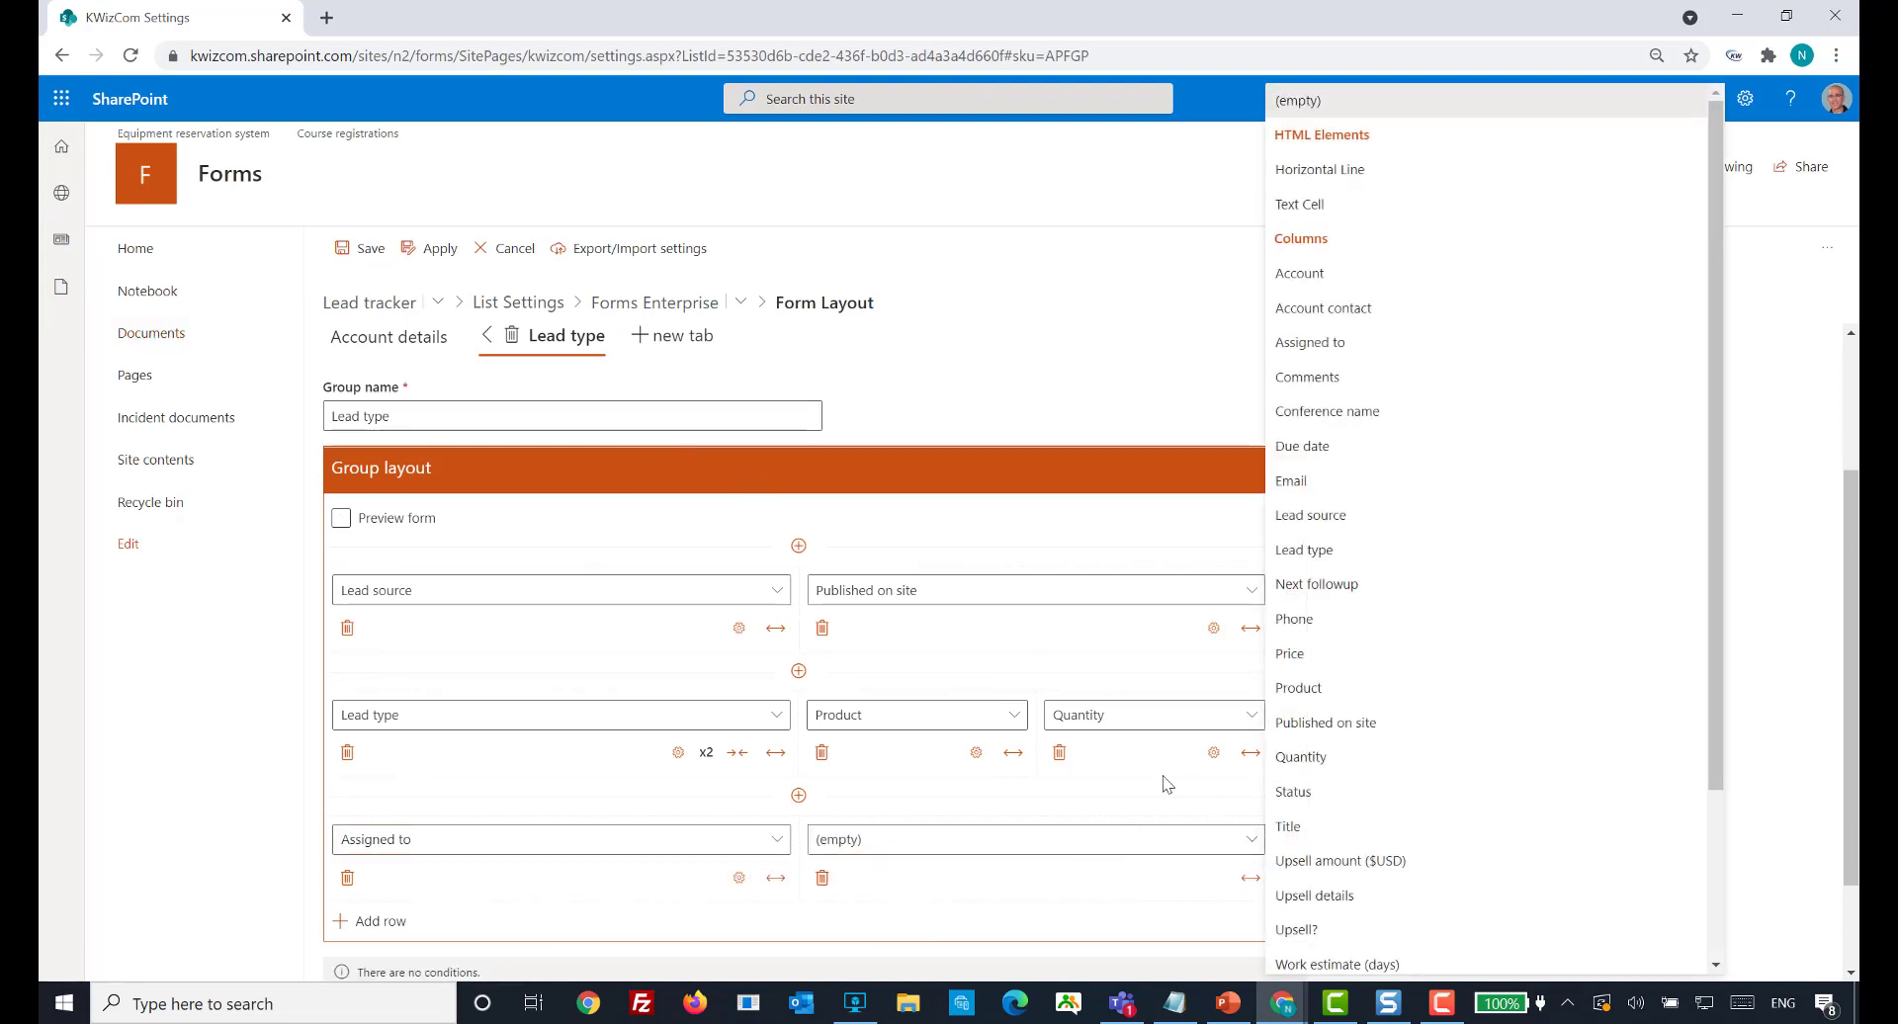
{"action": "left_click", "coordinate": [1285, 451]}
- Add a fourth row to the Lead type tab with the Status and Next followup columns side by side
{"action": "left_click", "coordinate": [390, 925]}
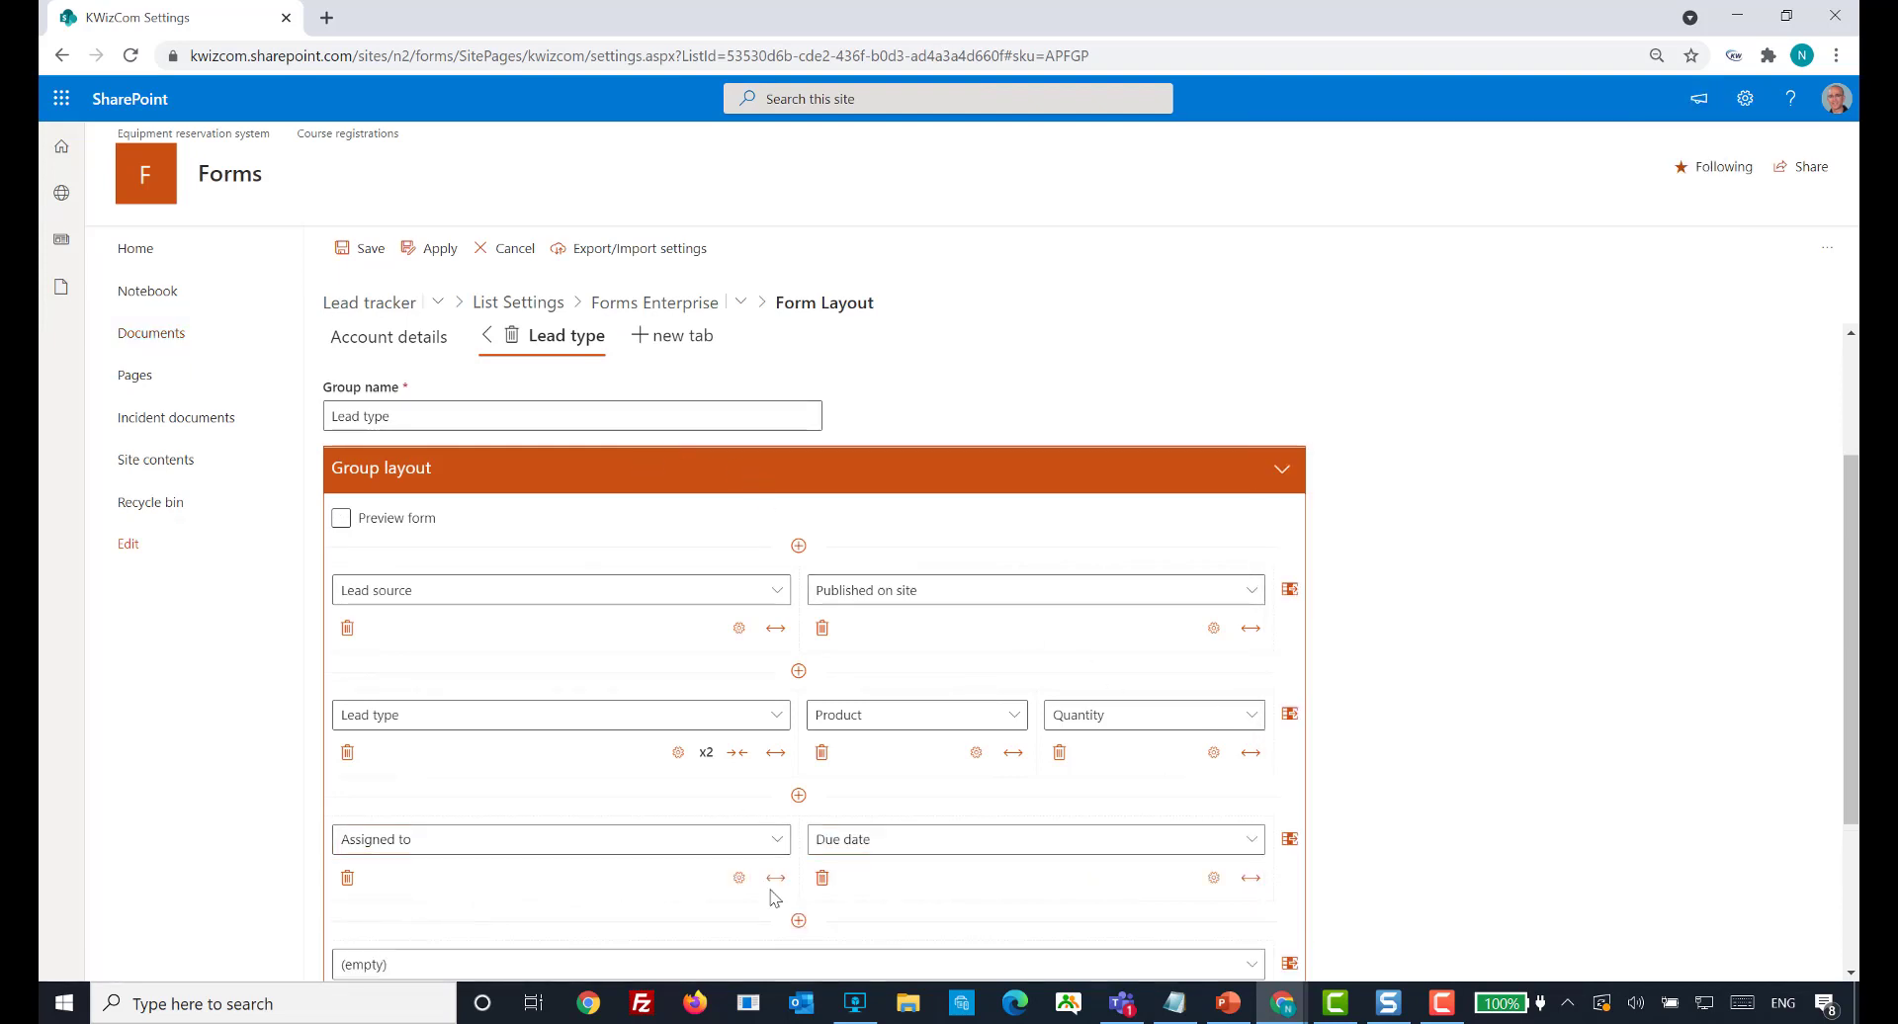
{"action": "scroll", "coordinate": [1517, 738], "scroll_direction": "down", "scroll_amount": 2}
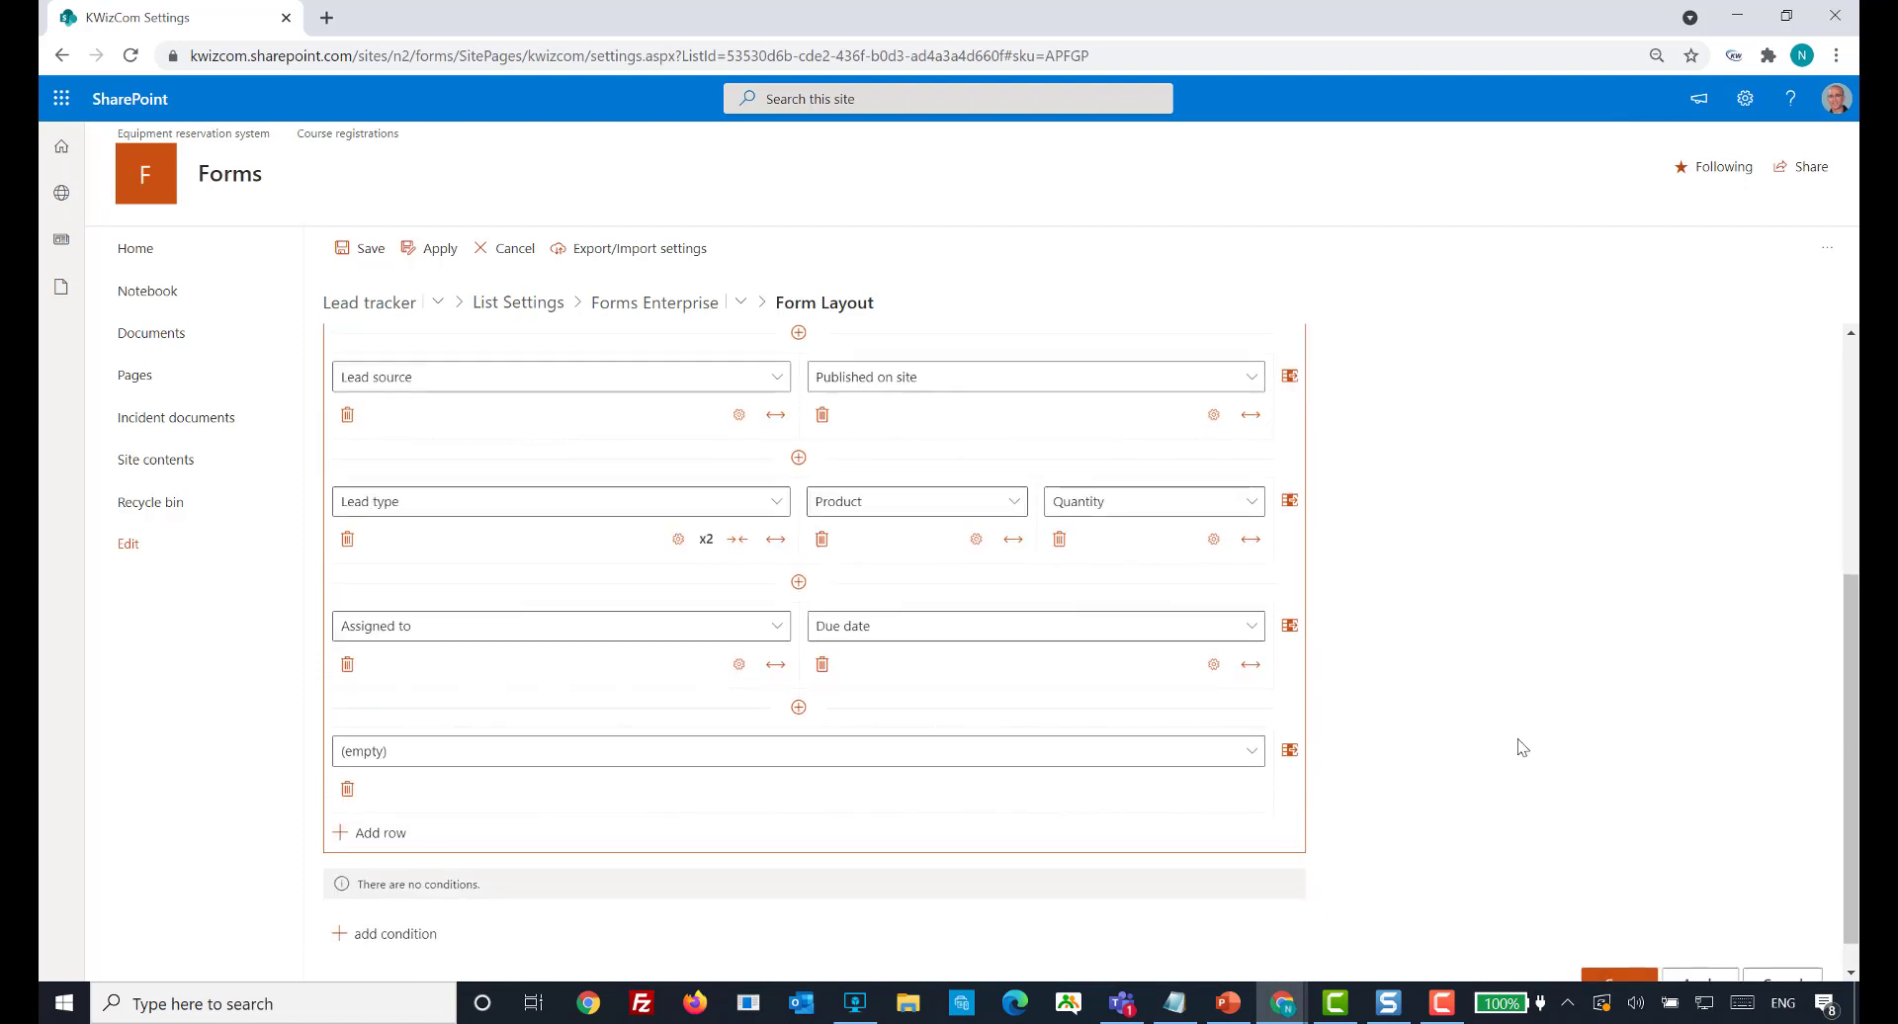
{"action": "left_click", "coordinate": [890, 763]}
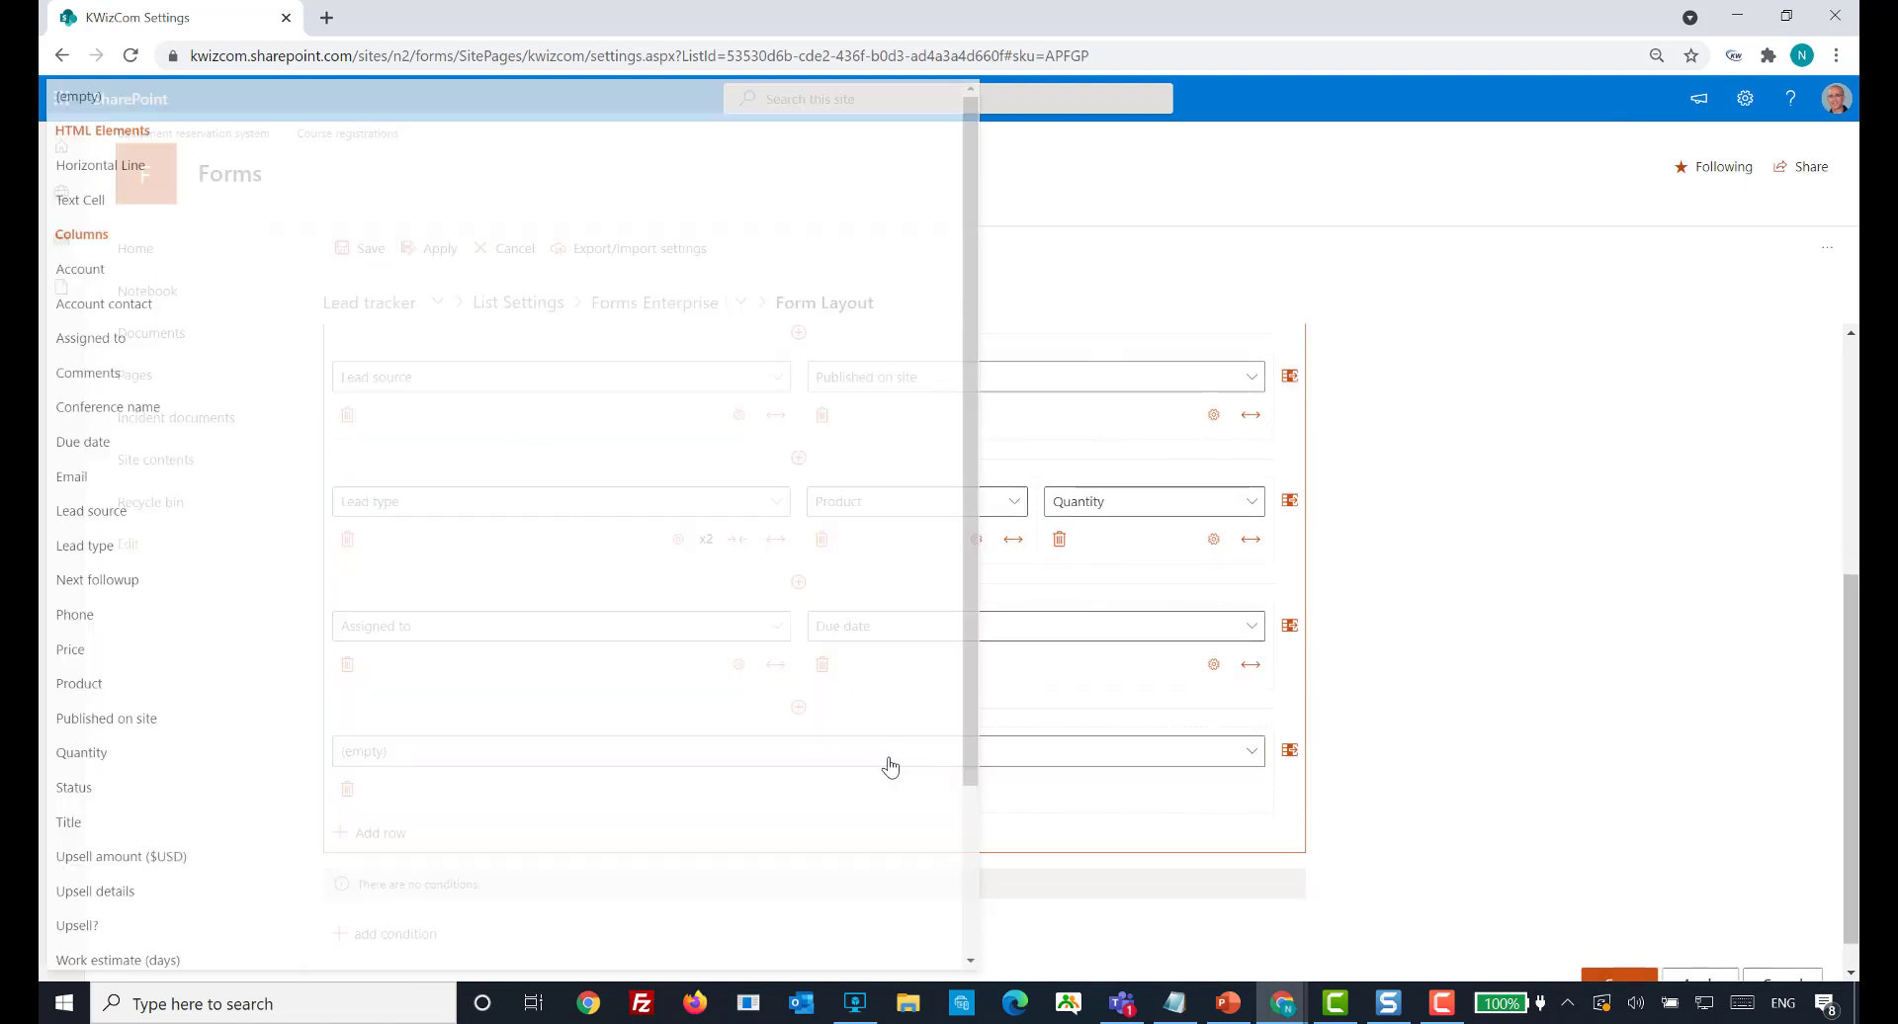
{"action": "left_click", "coordinate": [161, 788]}
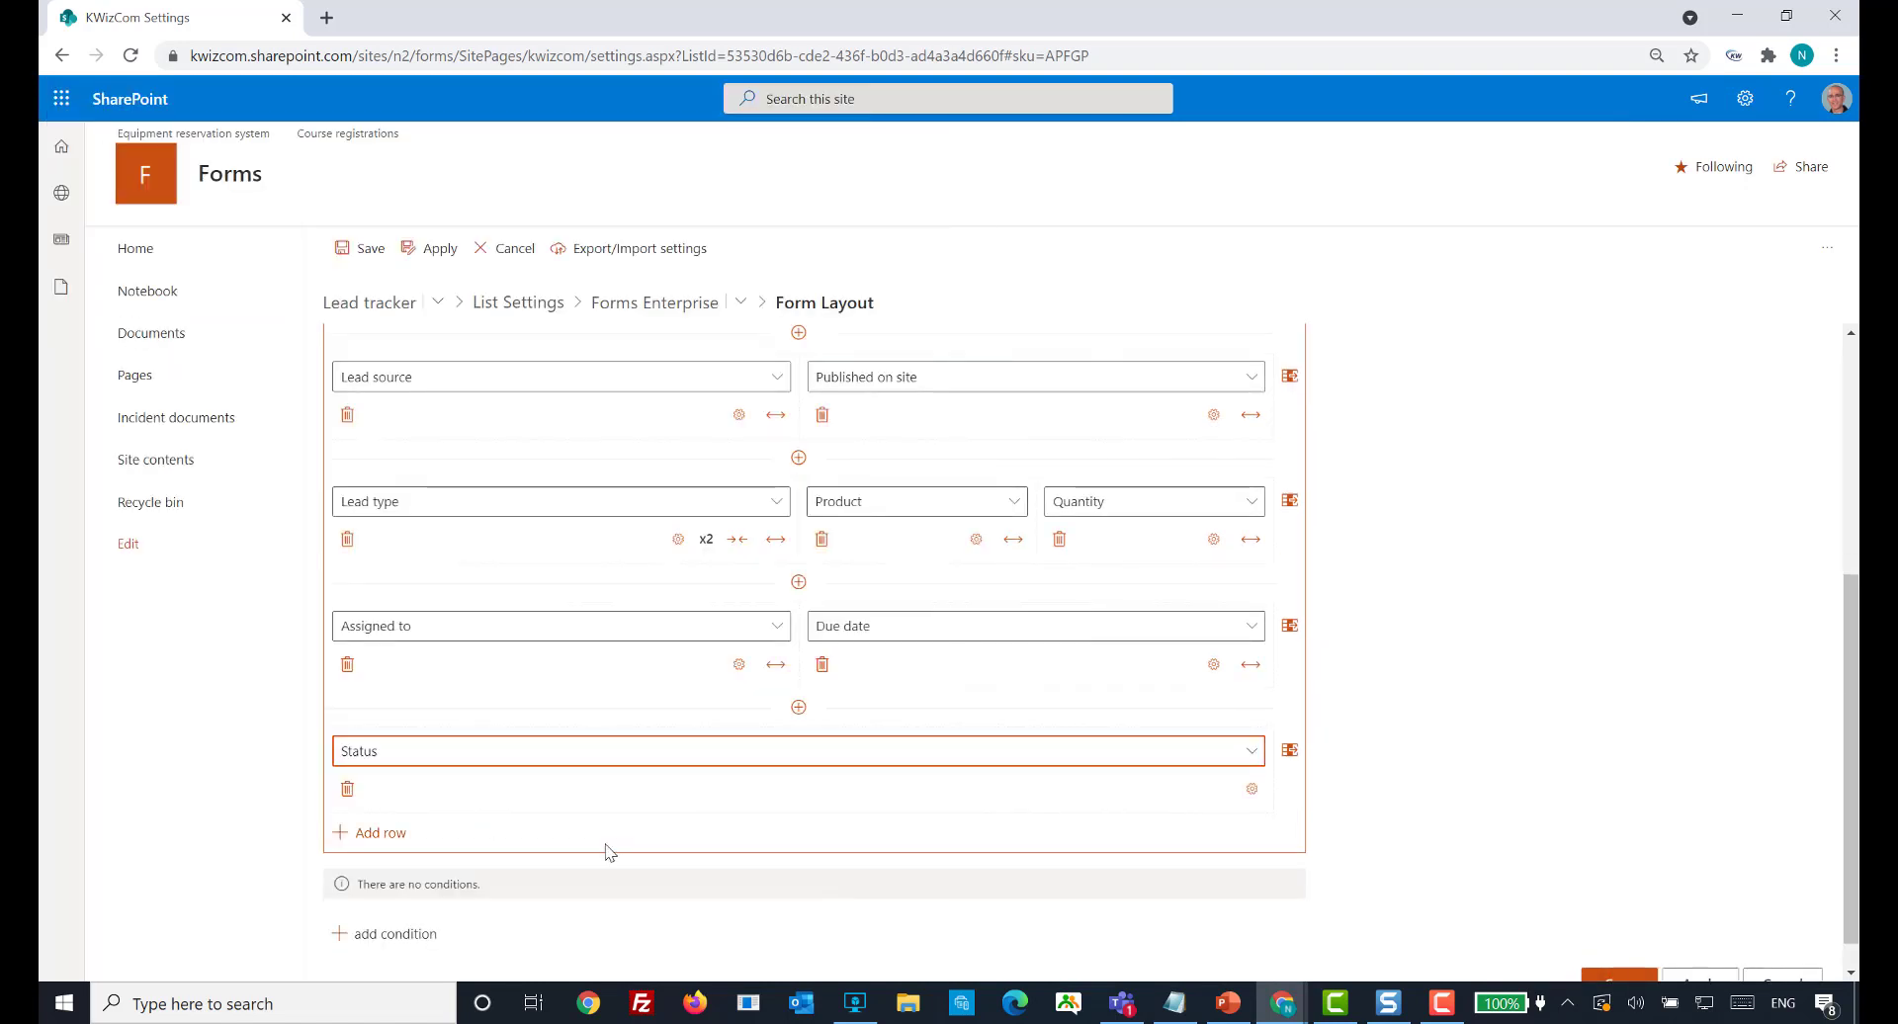
{"action": "left_click", "coordinate": [1289, 750]}
{"action": "left_click", "coordinate": [1175, 765]}
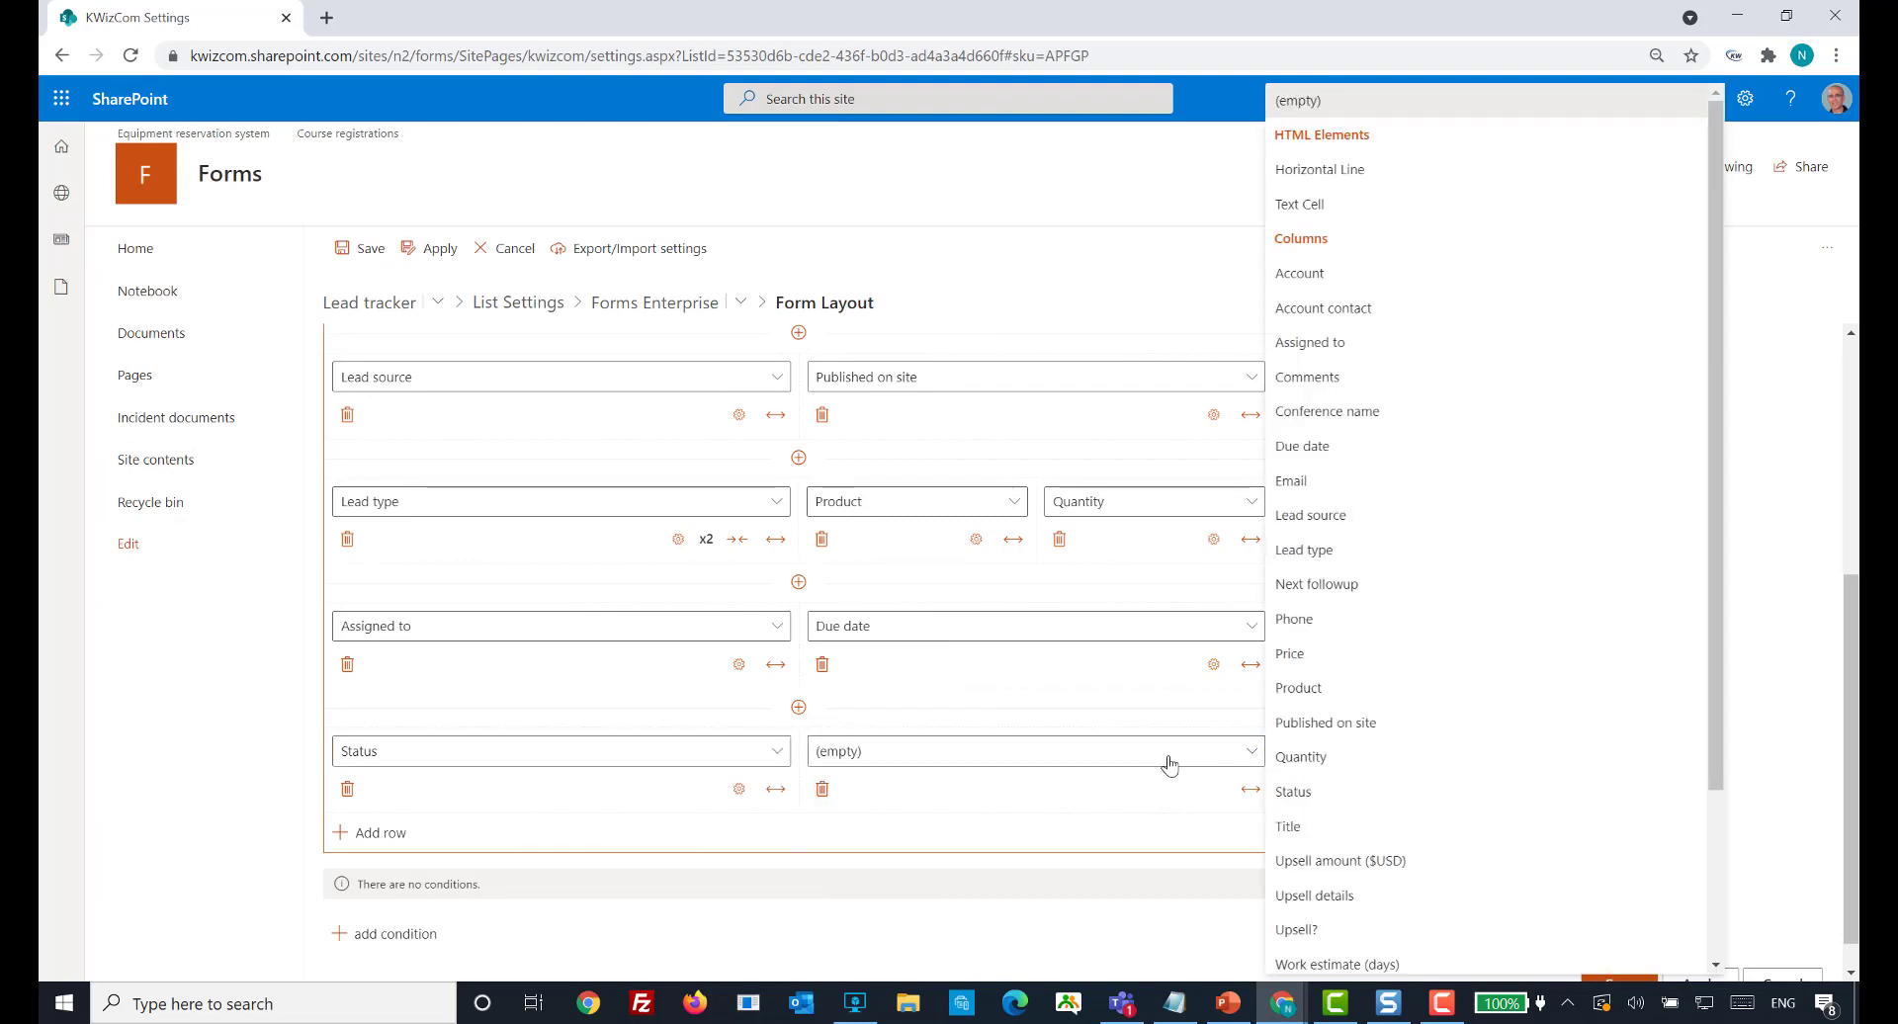
{"action": "left_click", "coordinate": [1328, 585]}
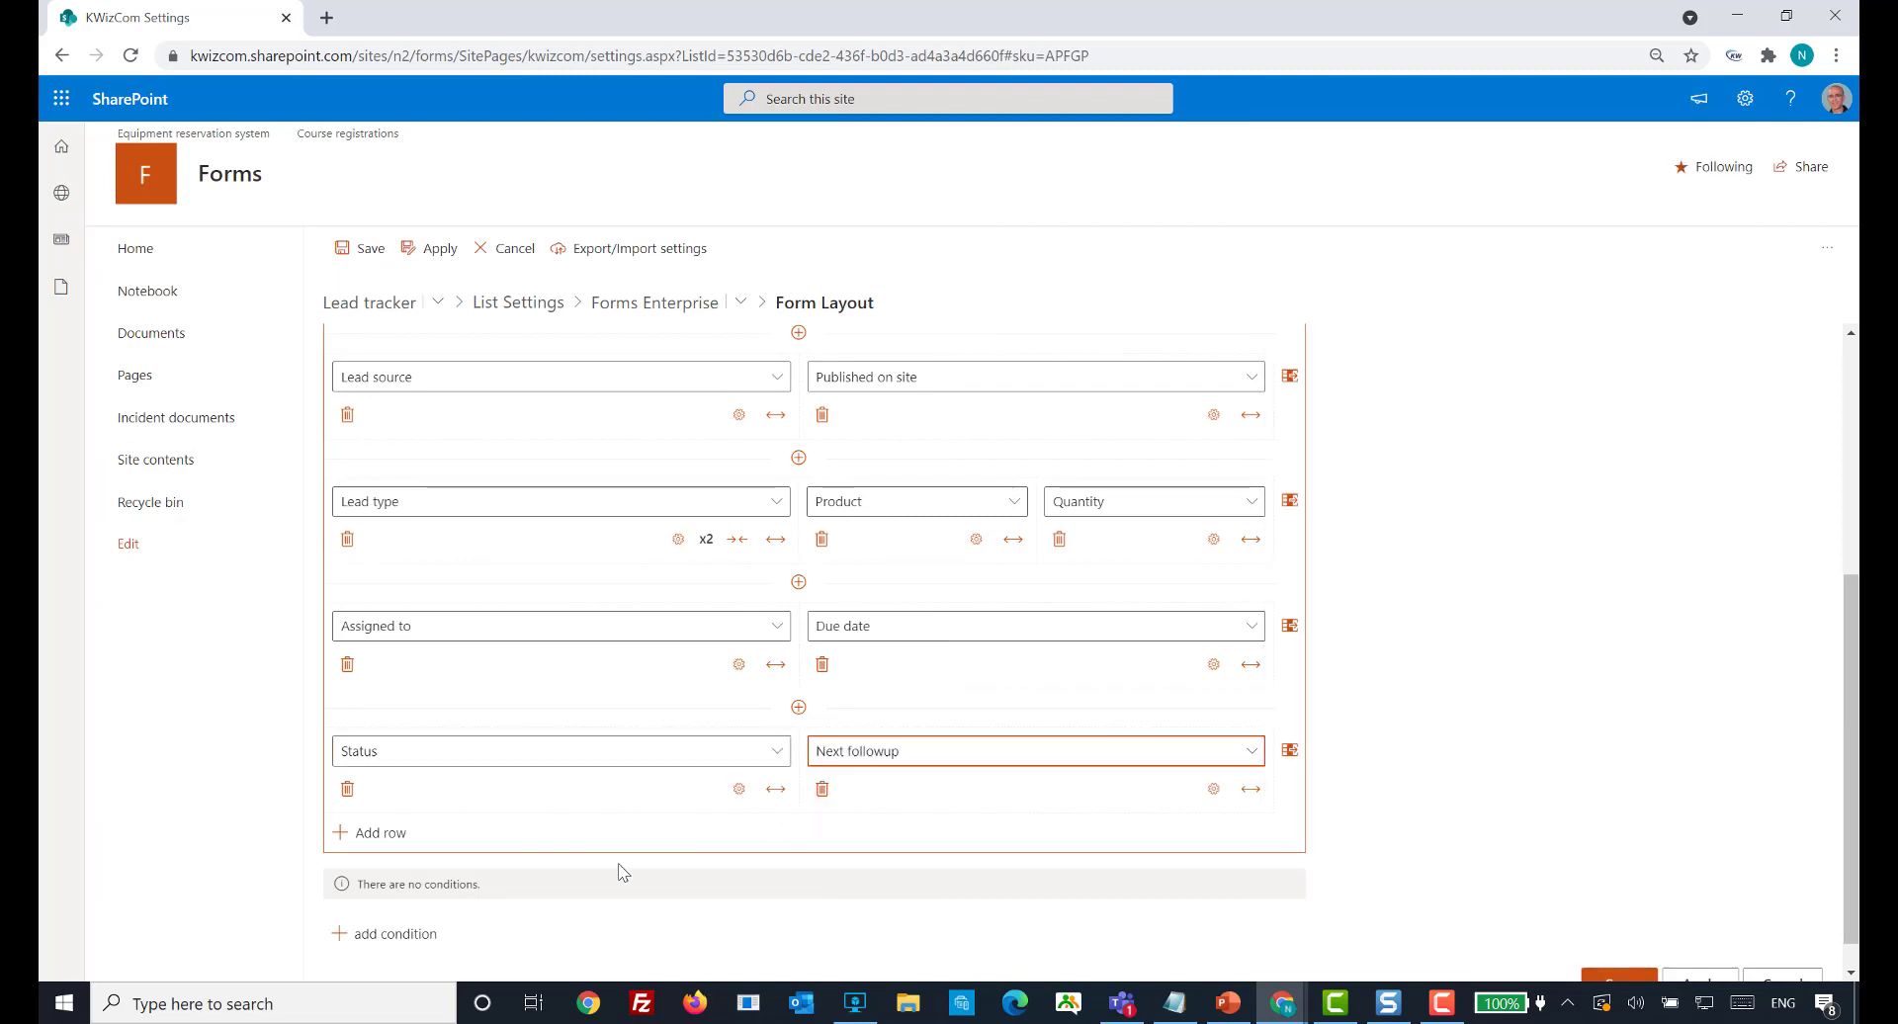
- Add a single-cell row with the Upsell? column below the Status row, and apply the settings
{"action": "left_click", "coordinate": [377, 834]}
{"action": "left_click", "coordinate": [382, 878]}
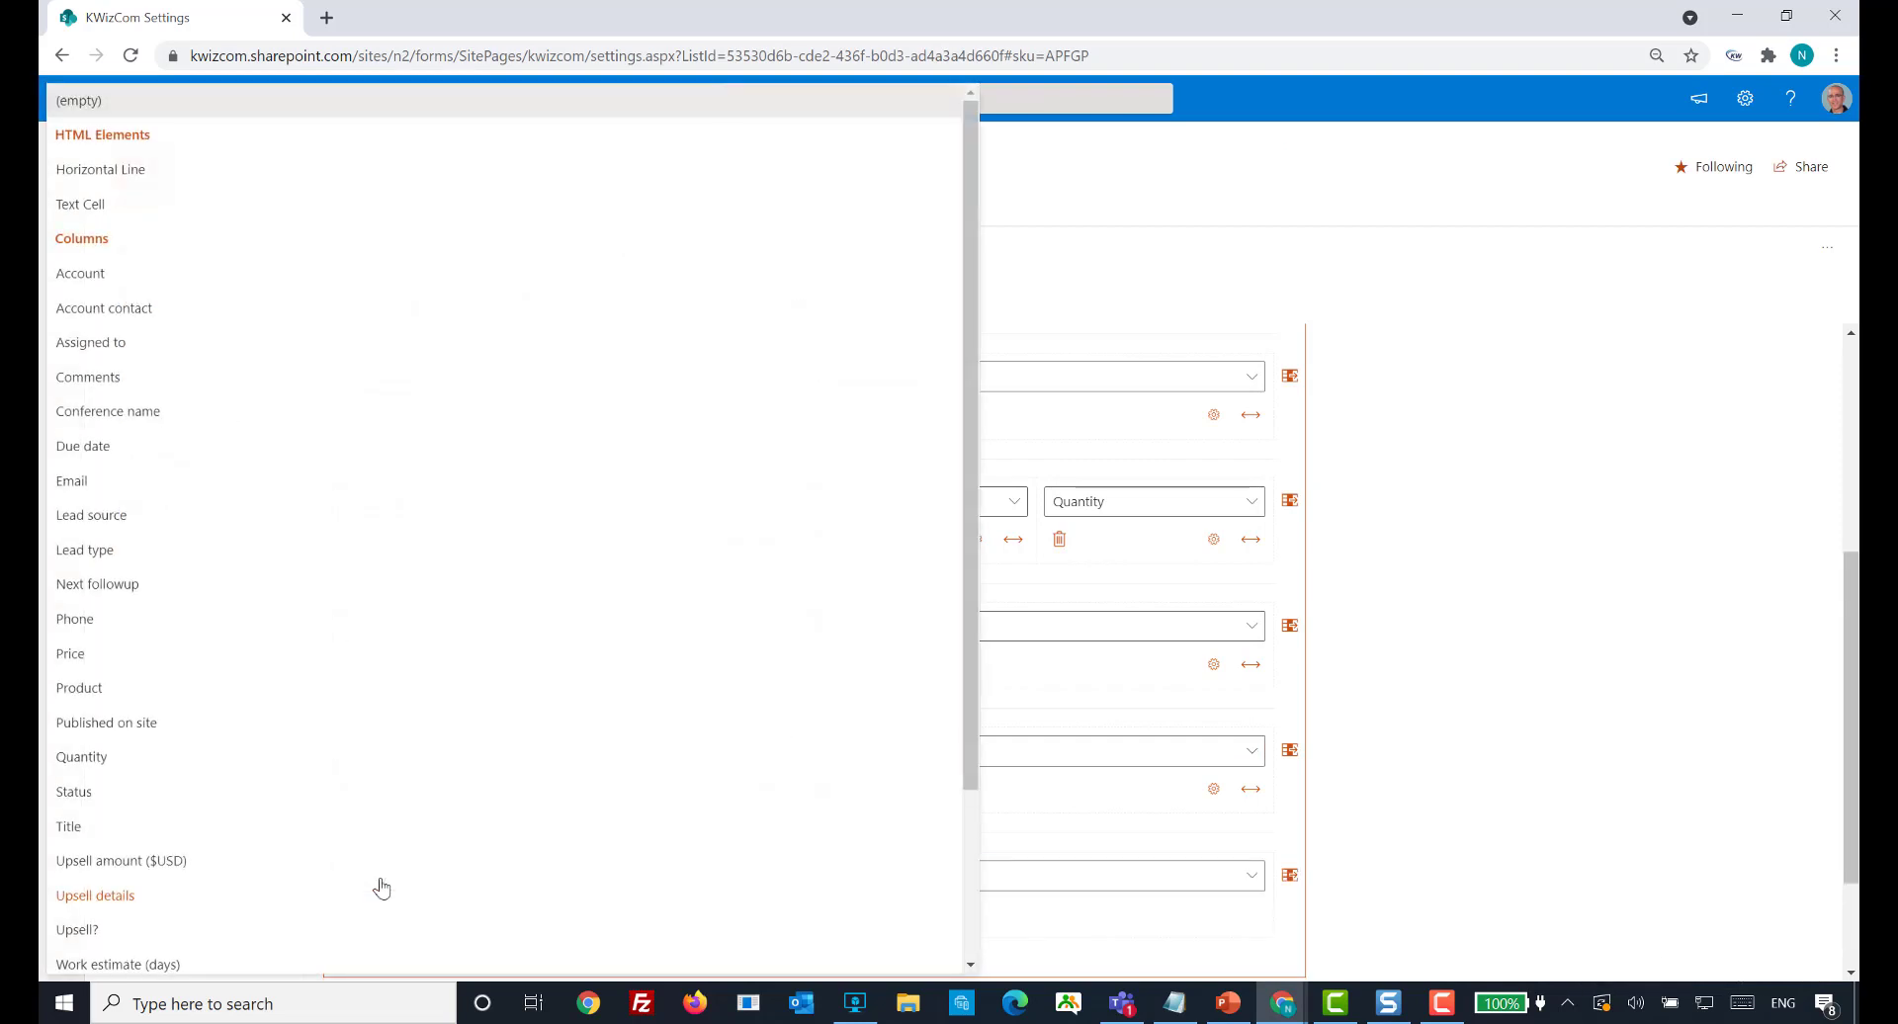
{"action": "left_click", "coordinate": [174, 926]}
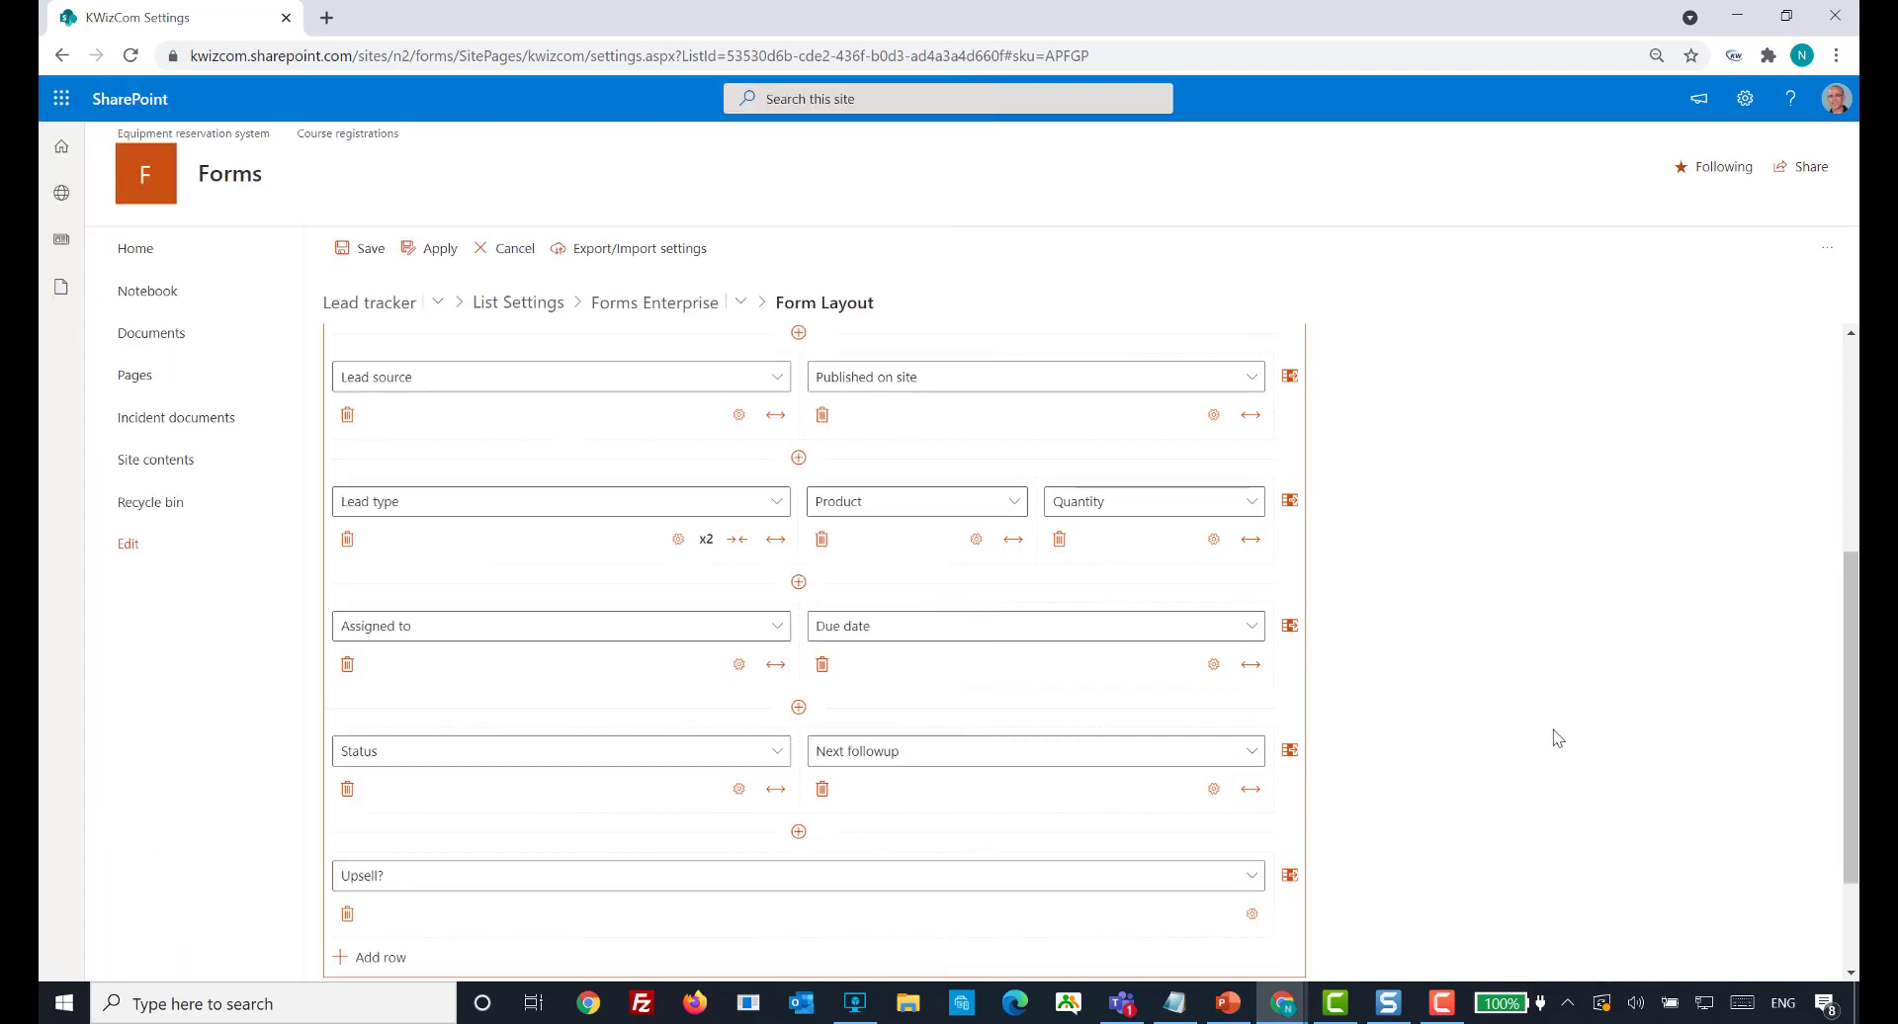
{"action": "scroll", "coordinate": [1554, 741], "scroll_direction": "up", "scroll_amount": 5}
{"action": "scroll", "coordinate": [1554, 752], "scroll_direction": "down", "scroll_amount": 6}
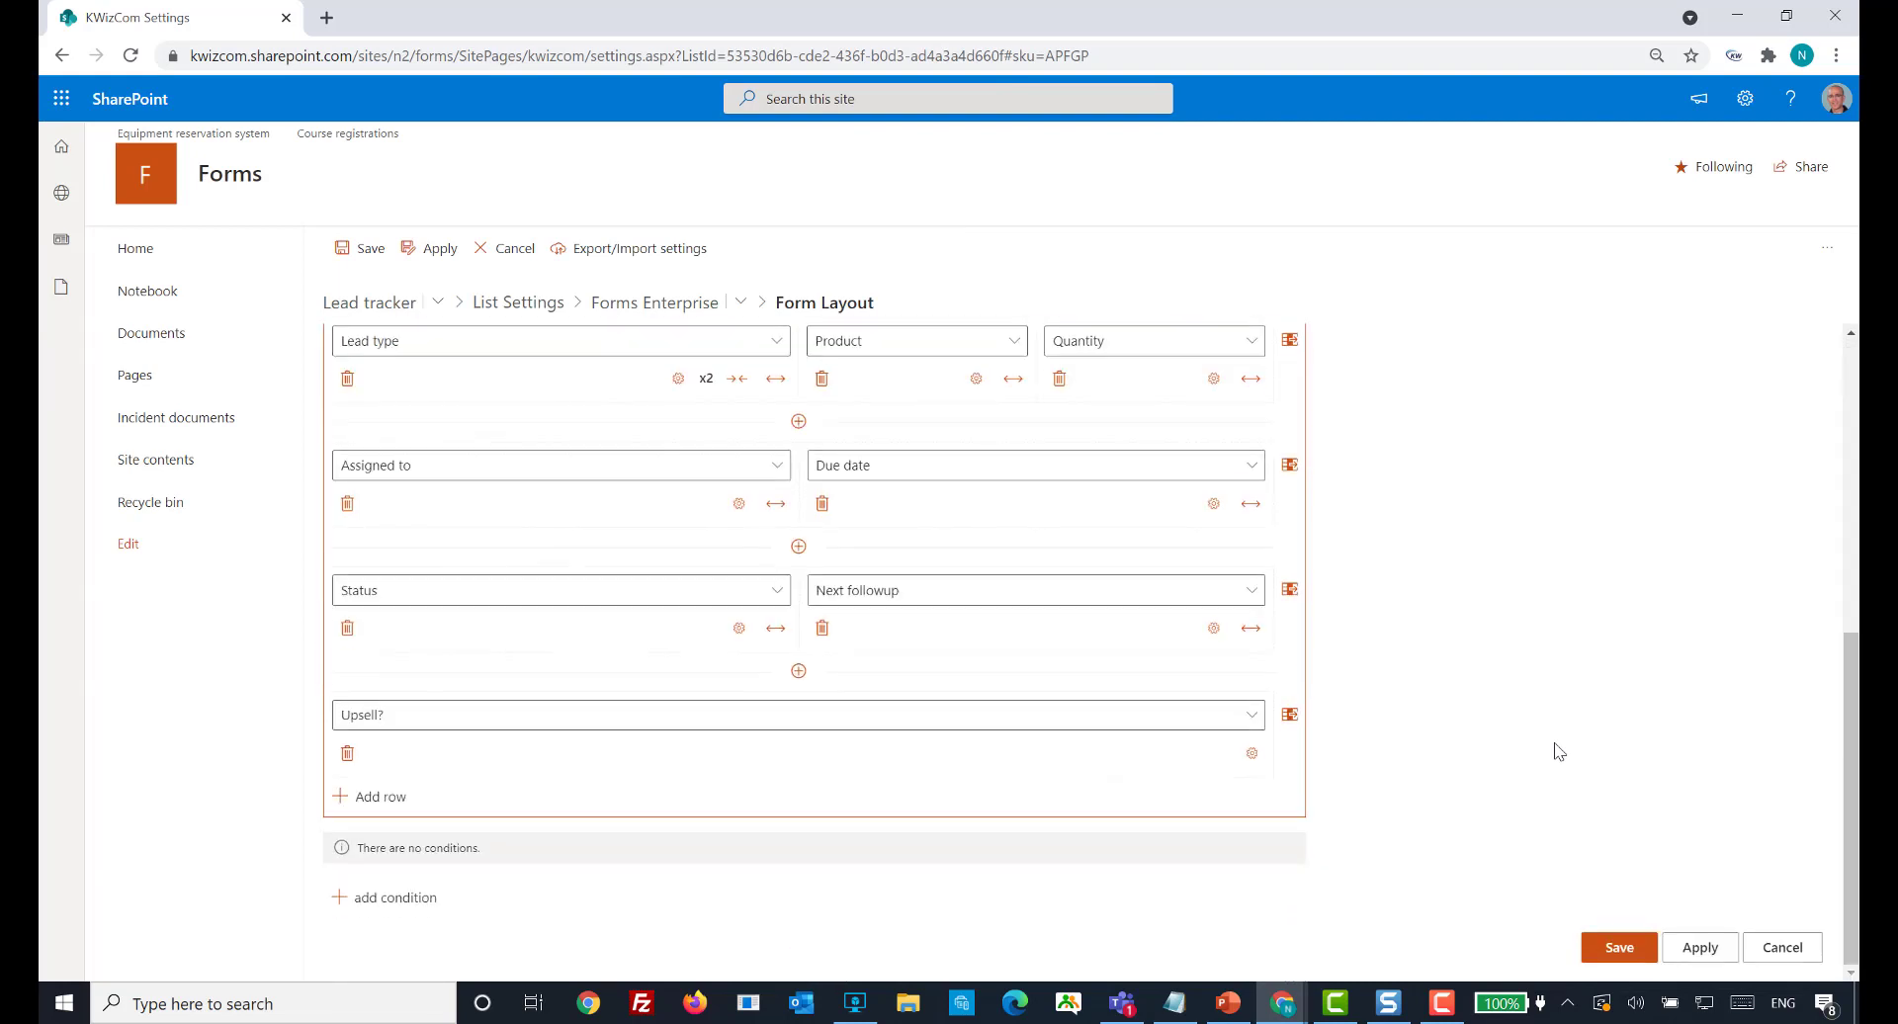
{"action": "left_click", "coordinate": [1700, 951]}
- Add a third tab with the group name "Upsell details"
{"action": "scroll", "coordinate": [1574, 809], "scroll_direction": "up", "scroll_amount": 6}
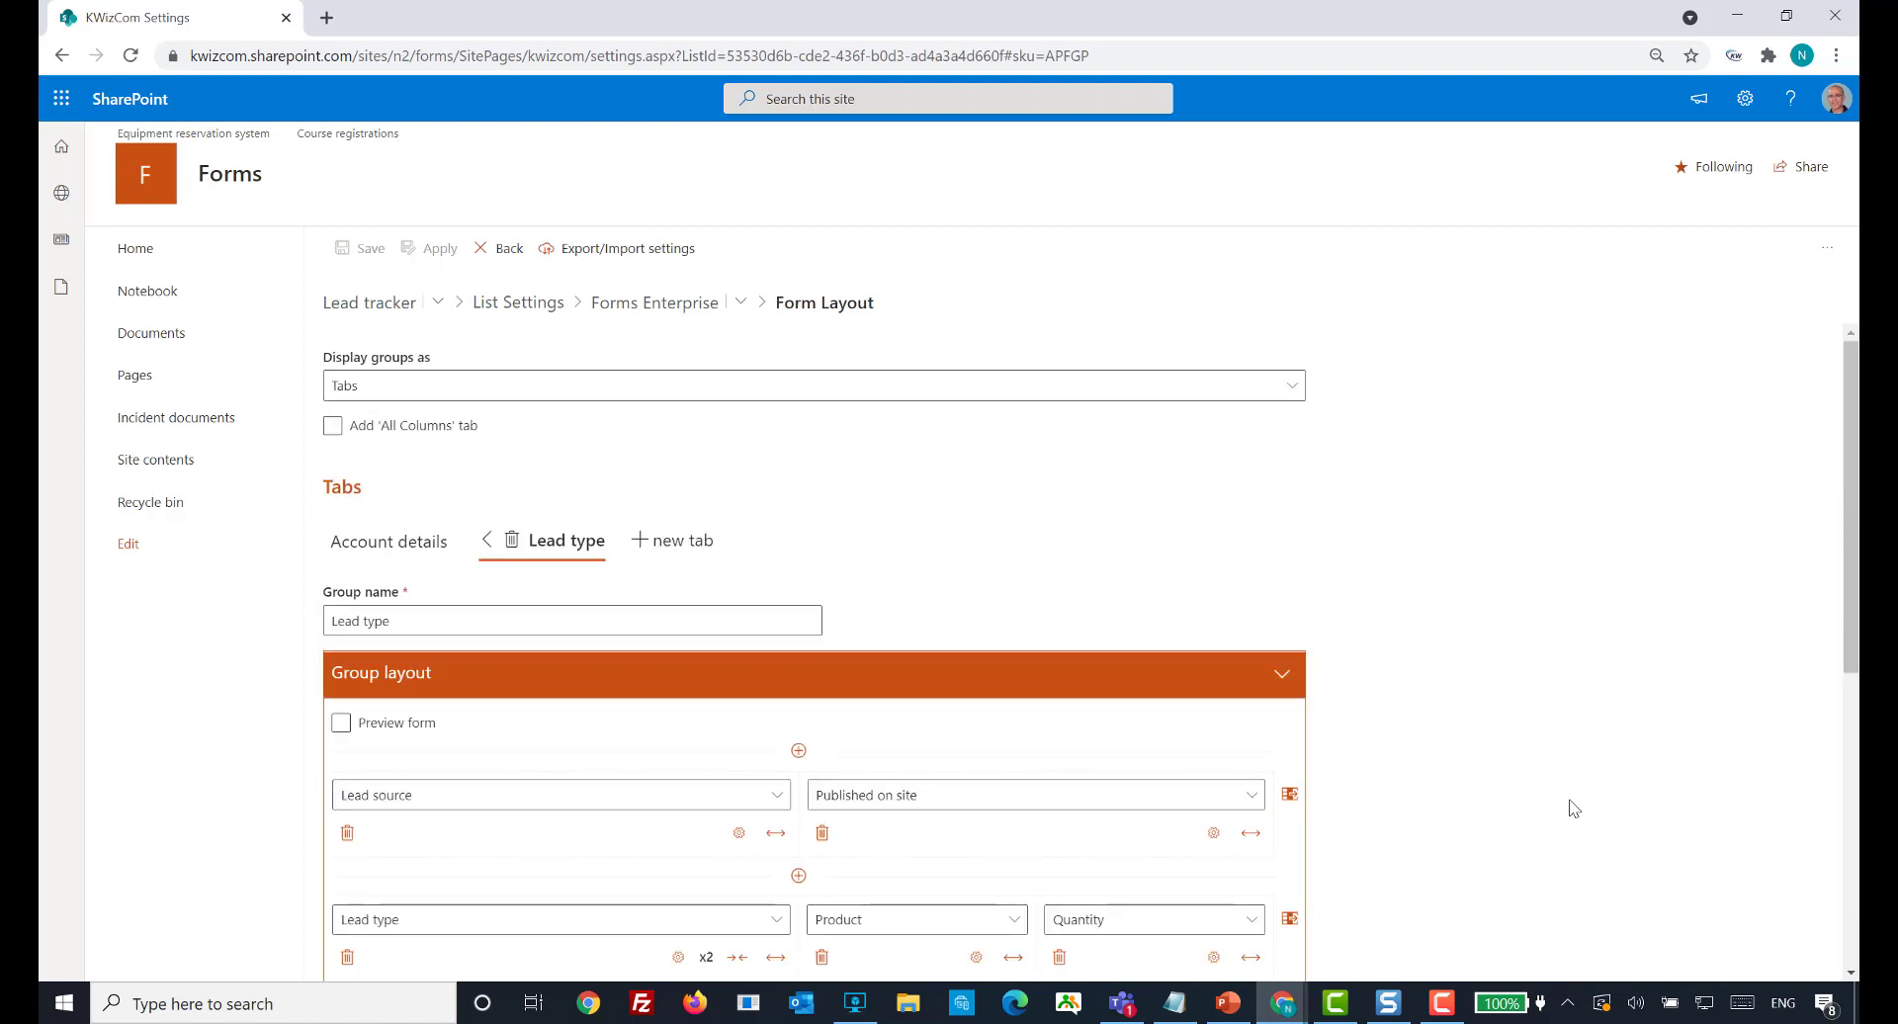
{"action": "scroll", "coordinate": [1574, 809], "scroll_direction": "down", "scroll_amount": 4}
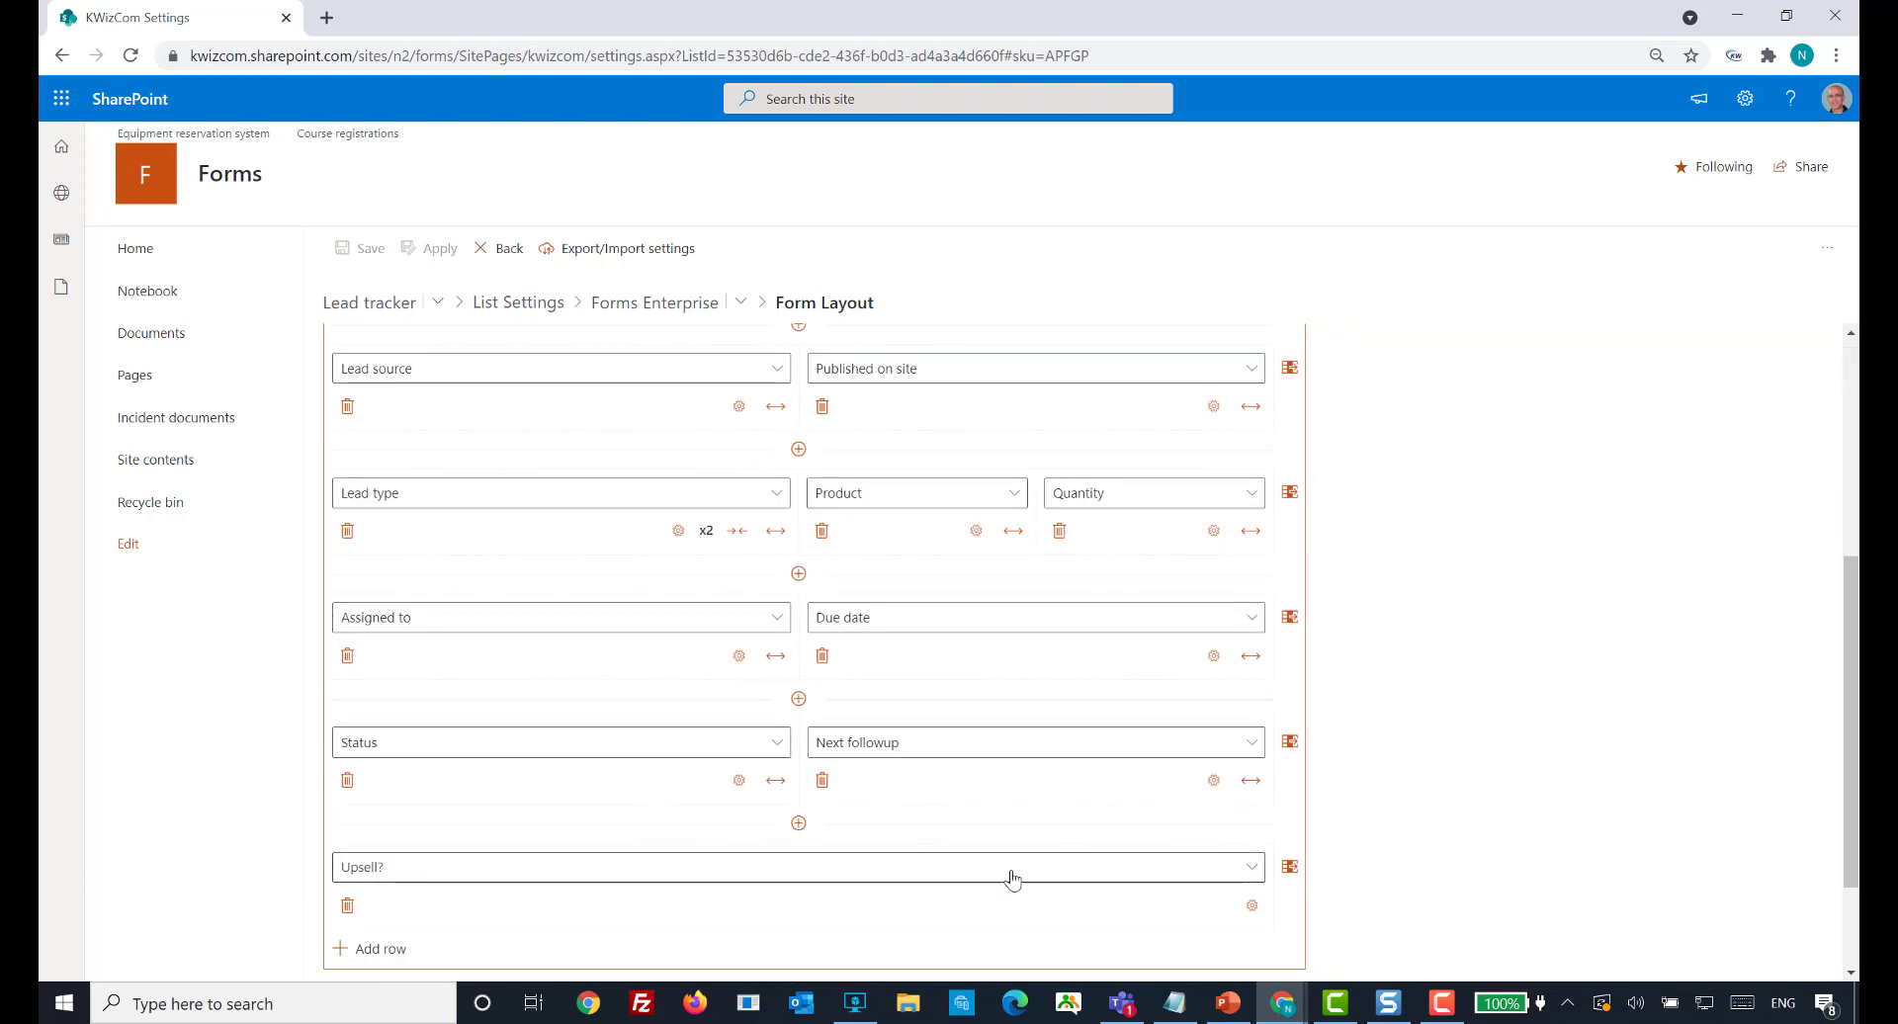
{"action": "scroll", "coordinate": [1087, 850], "scroll_direction": "up", "scroll_amount": 4}
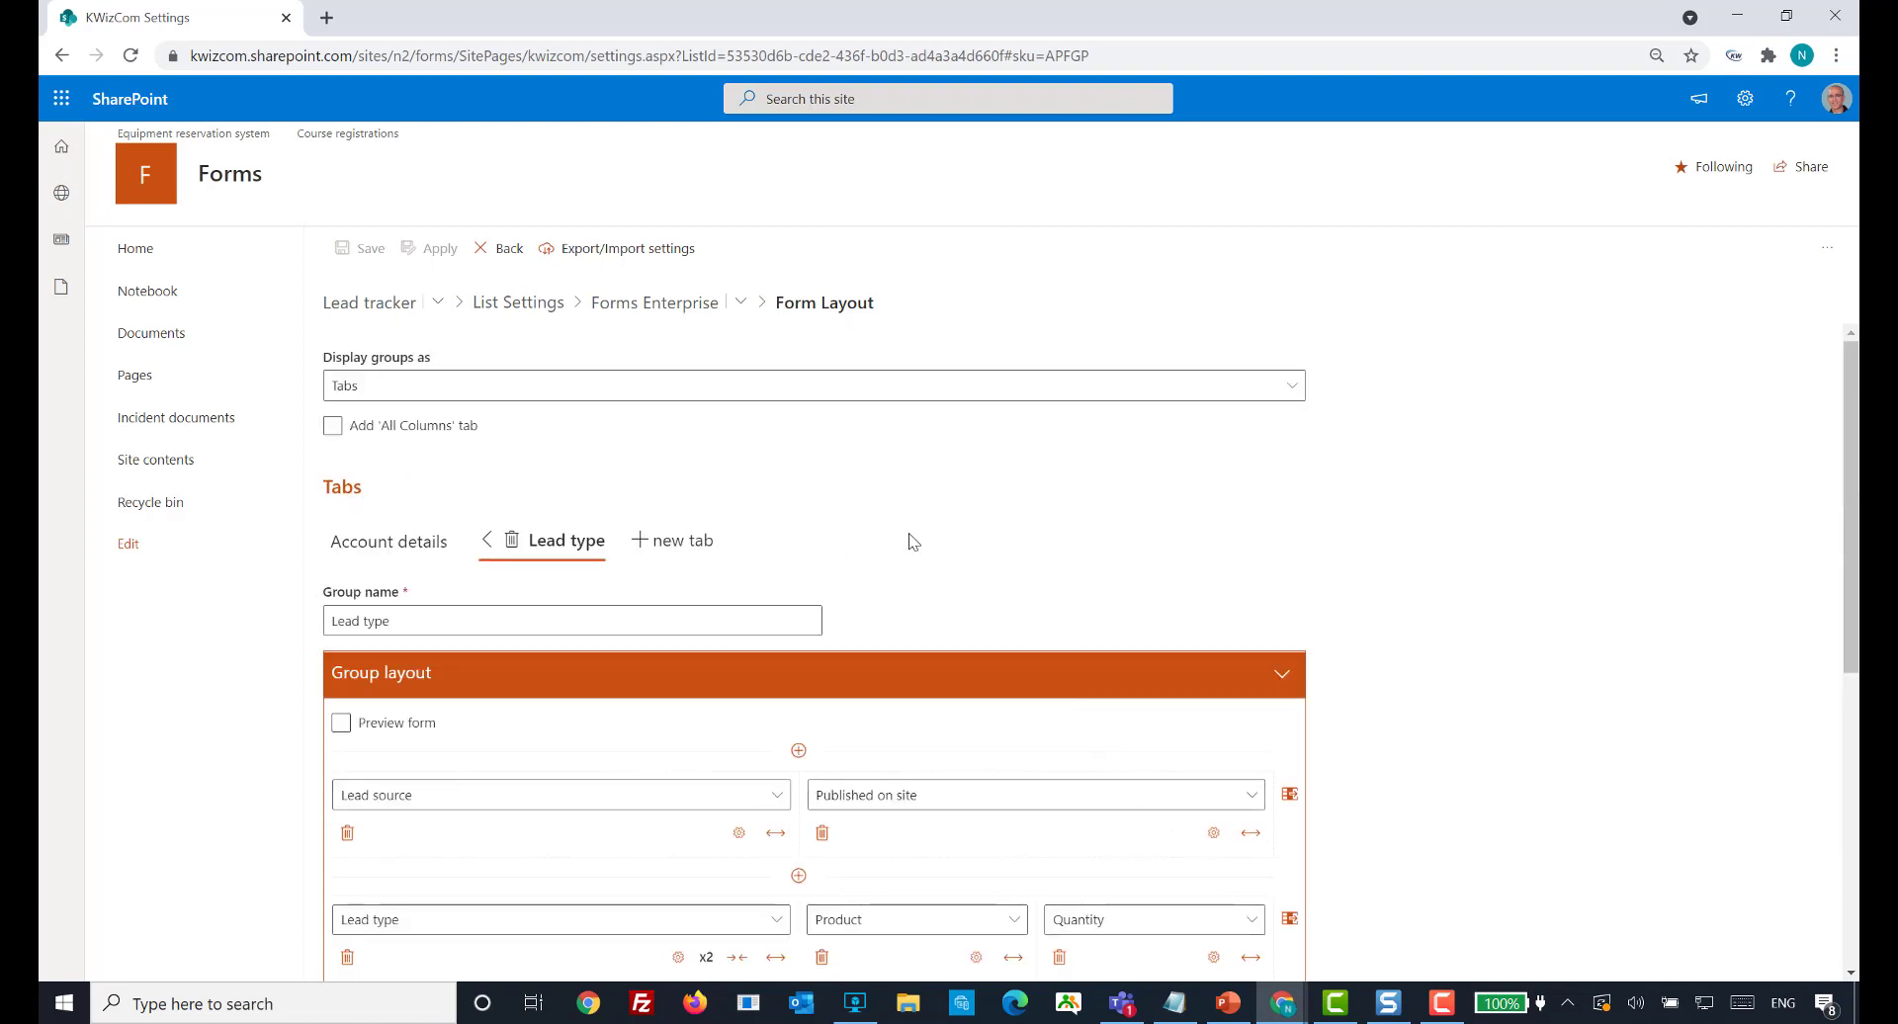
{"action": "scroll", "coordinate": [936, 533], "scroll_direction": "down", "scroll_amount": 1}
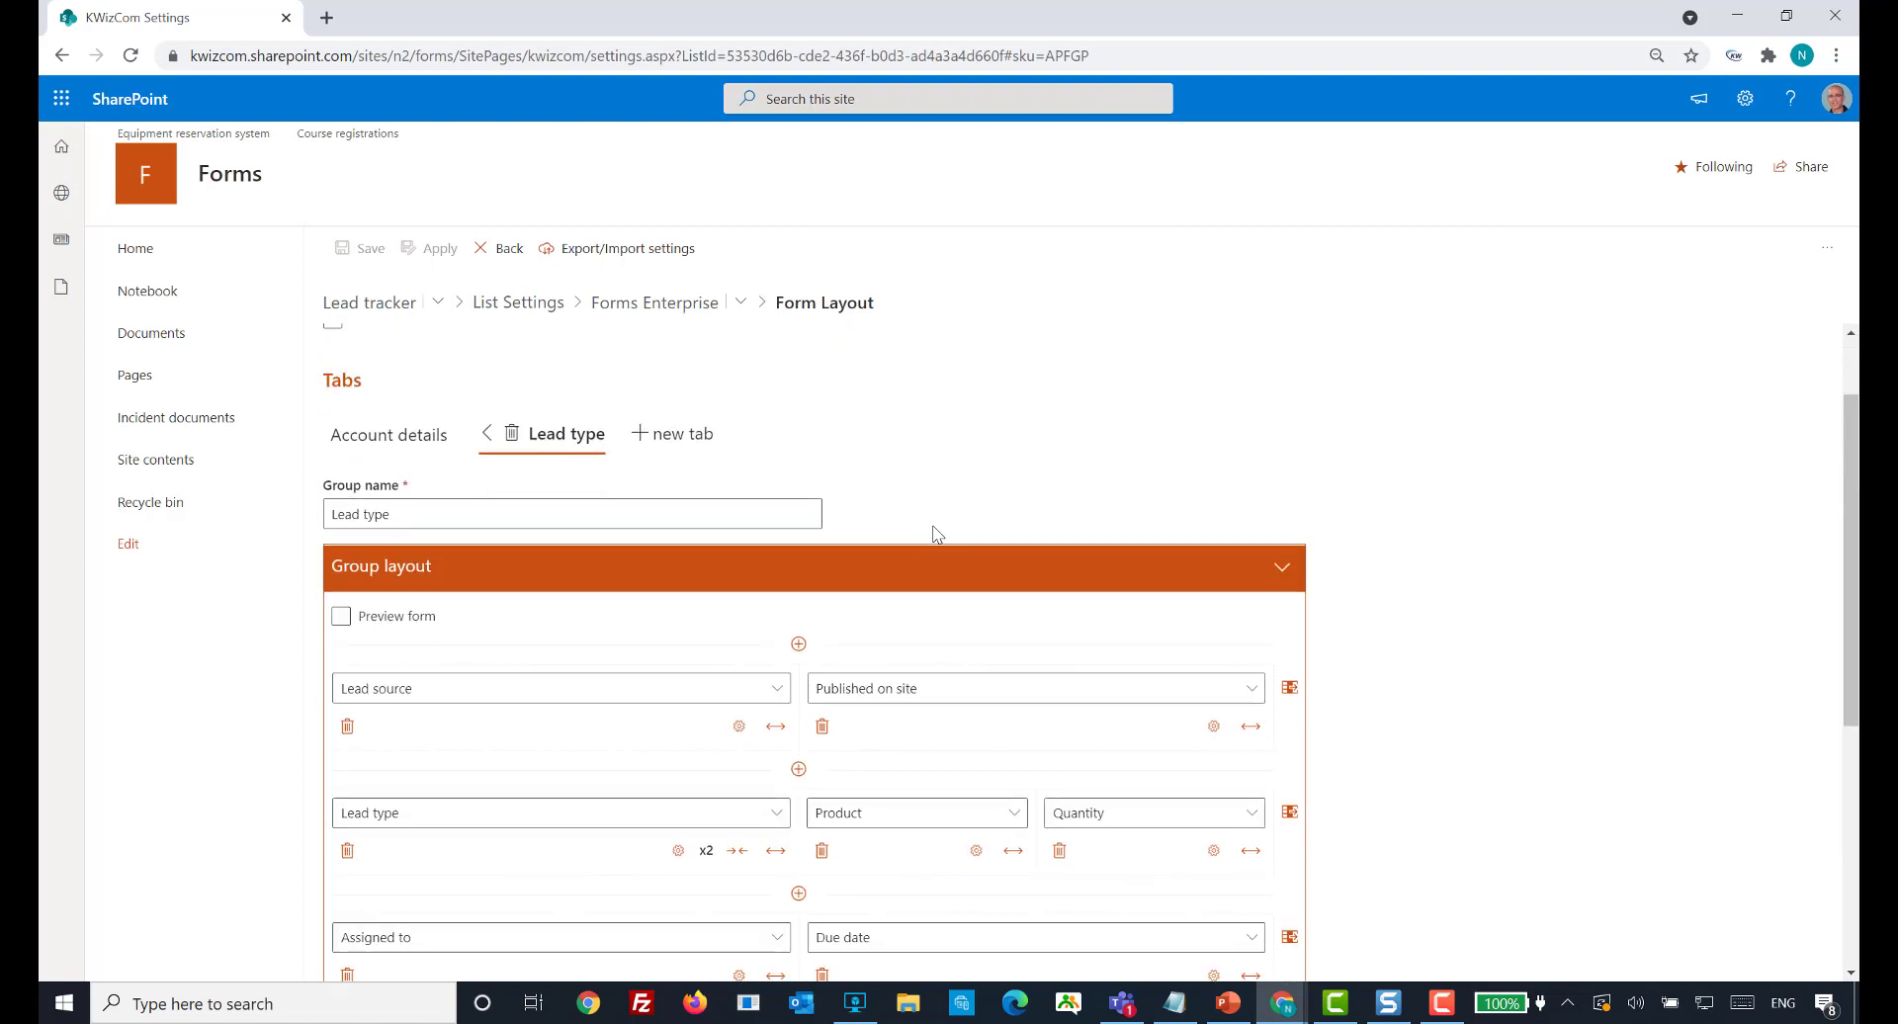
{"action": "left_click", "coordinate": [680, 445]}
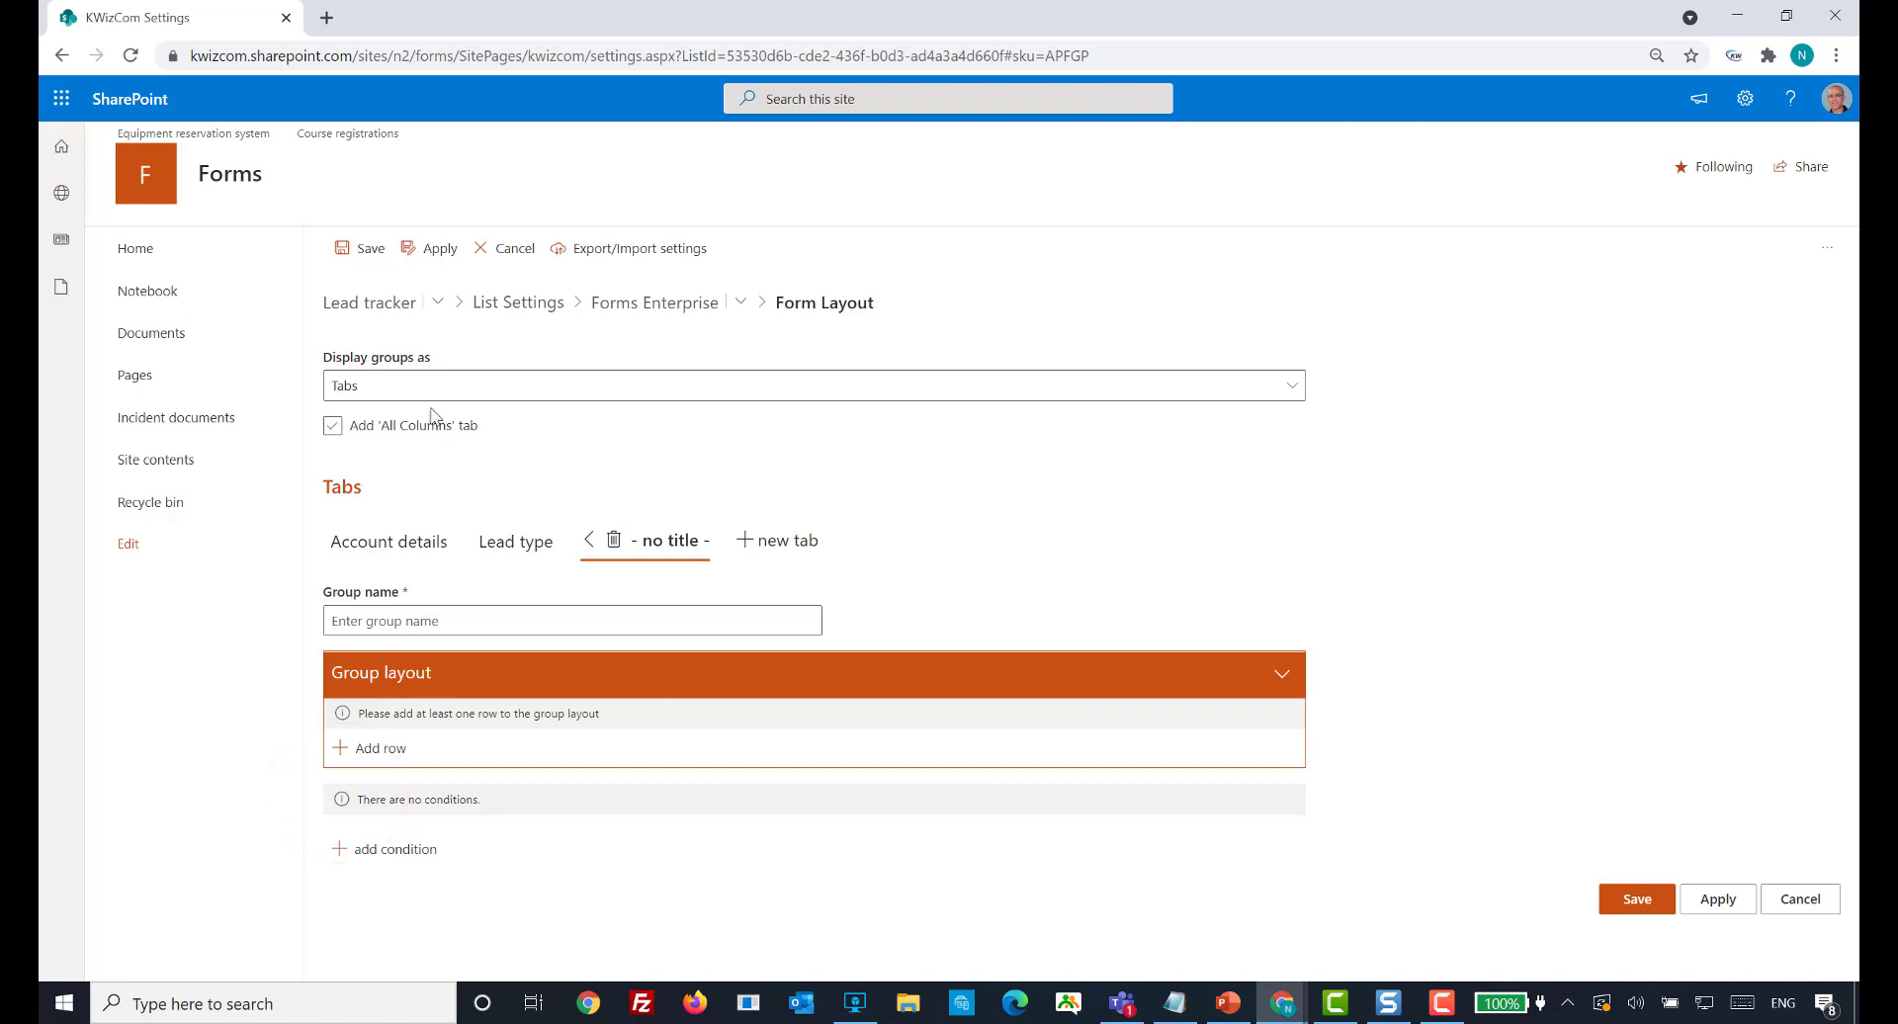
{"action": "left_click", "coordinate": [422, 620]}
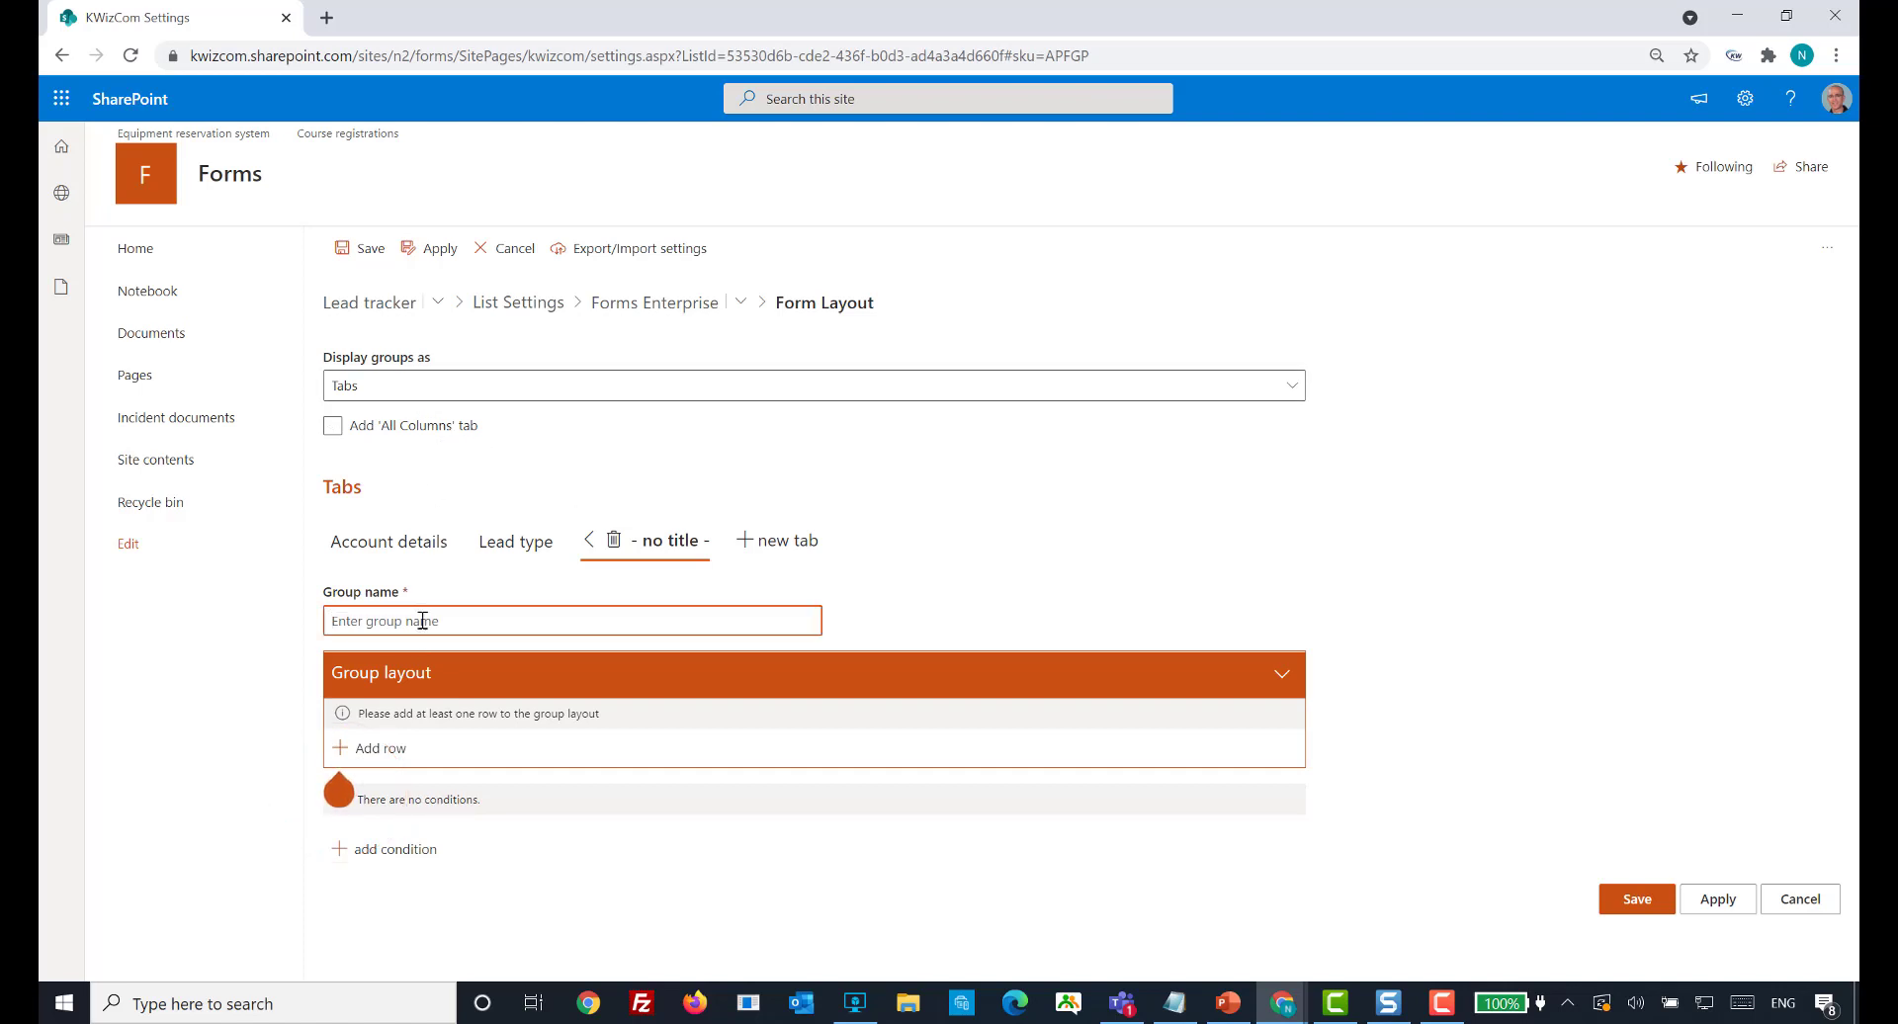
{"action": "type", "text": "Upsell details"}
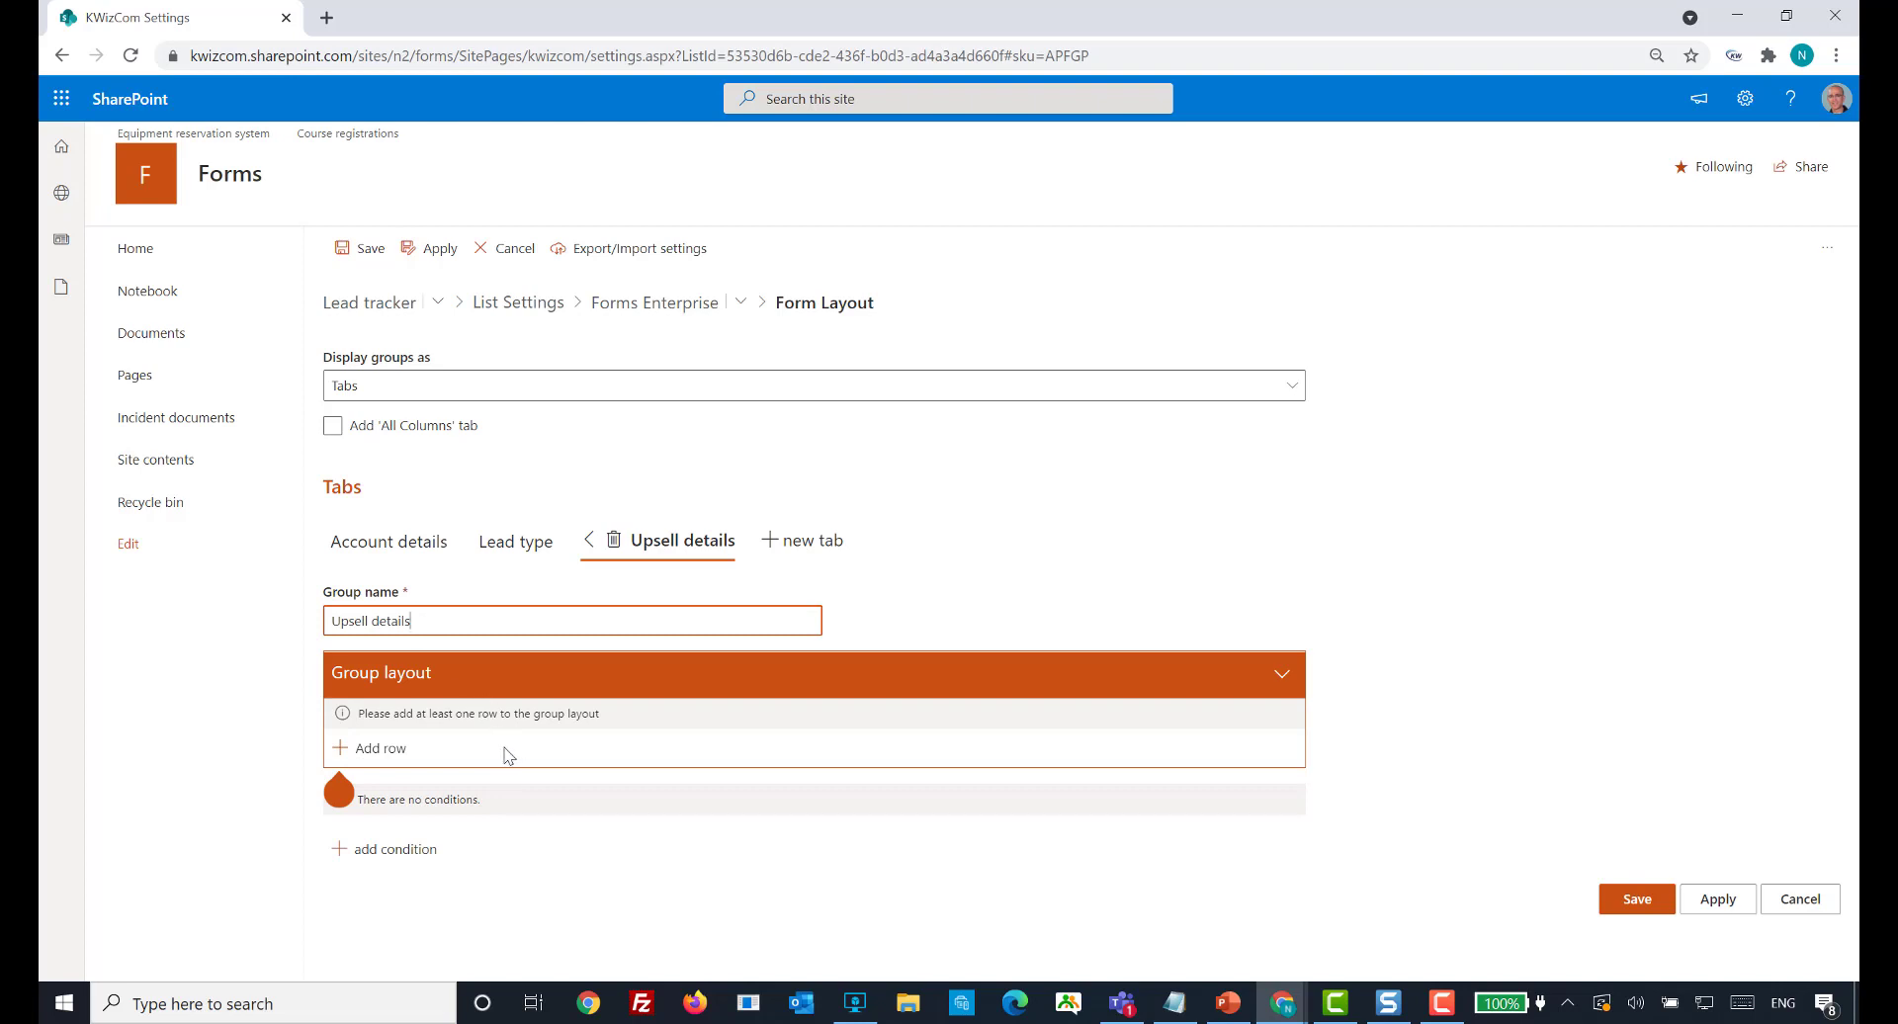
- Add a row to the Upsell details tab with the Upsell amount ($USD) and Upsell details columns side by side
{"action": "left_click", "coordinate": [372, 749]}
{"action": "left_click", "coordinate": [607, 806]}
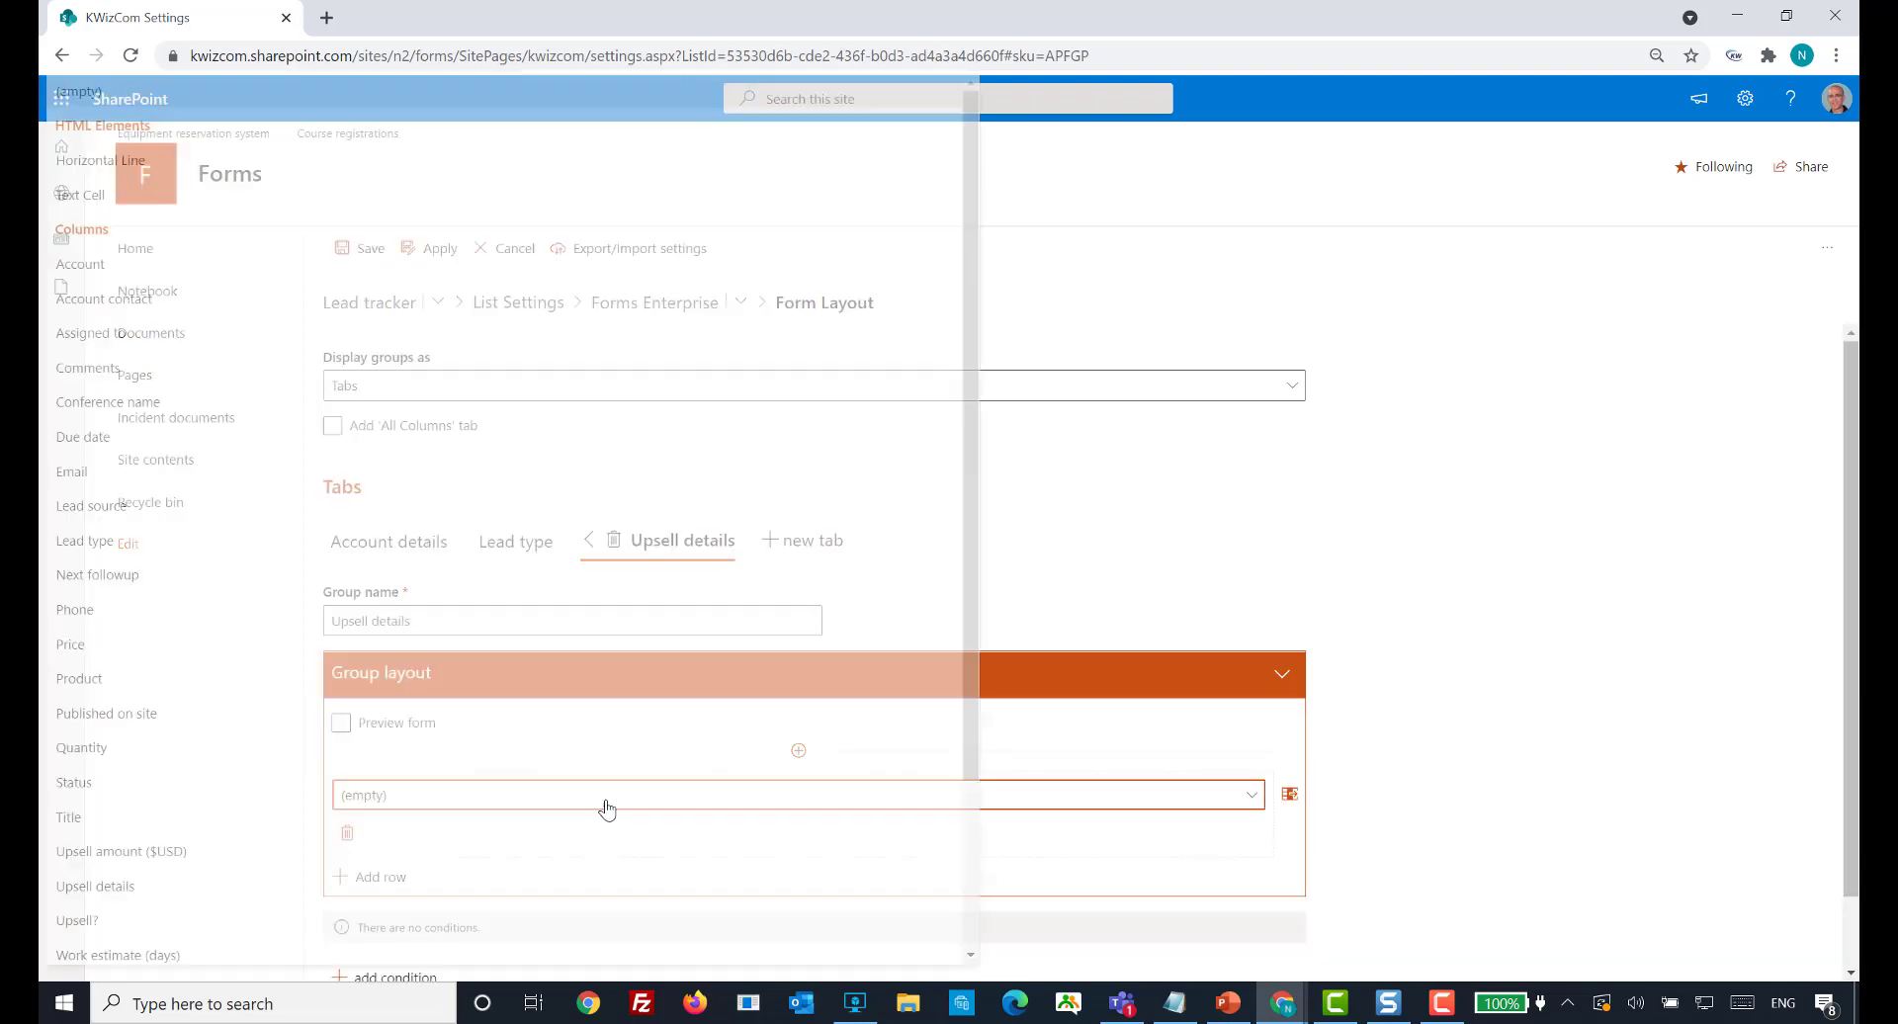
{"action": "left_click", "coordinate": [226, 874]}
{"action": "left_click", "coordinate": [1288, 794]}
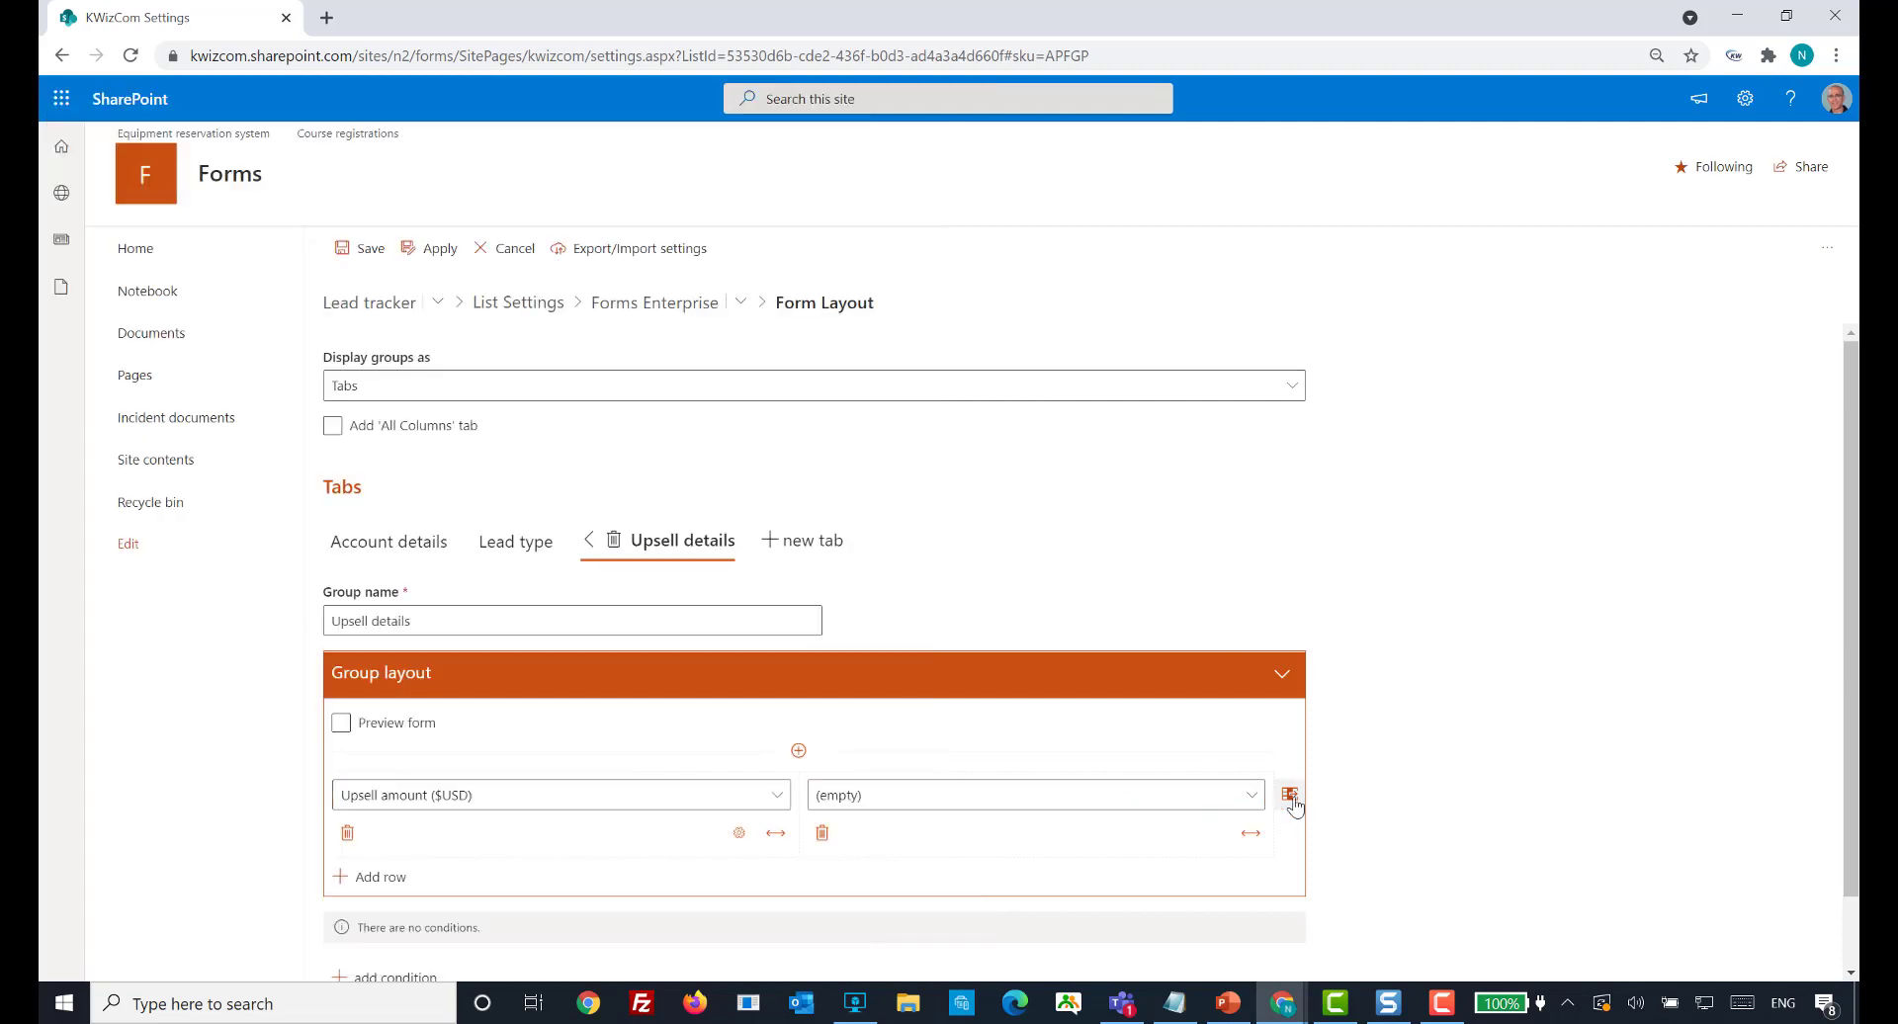
{"action": "left_click", "coordinate": [986, 808]}
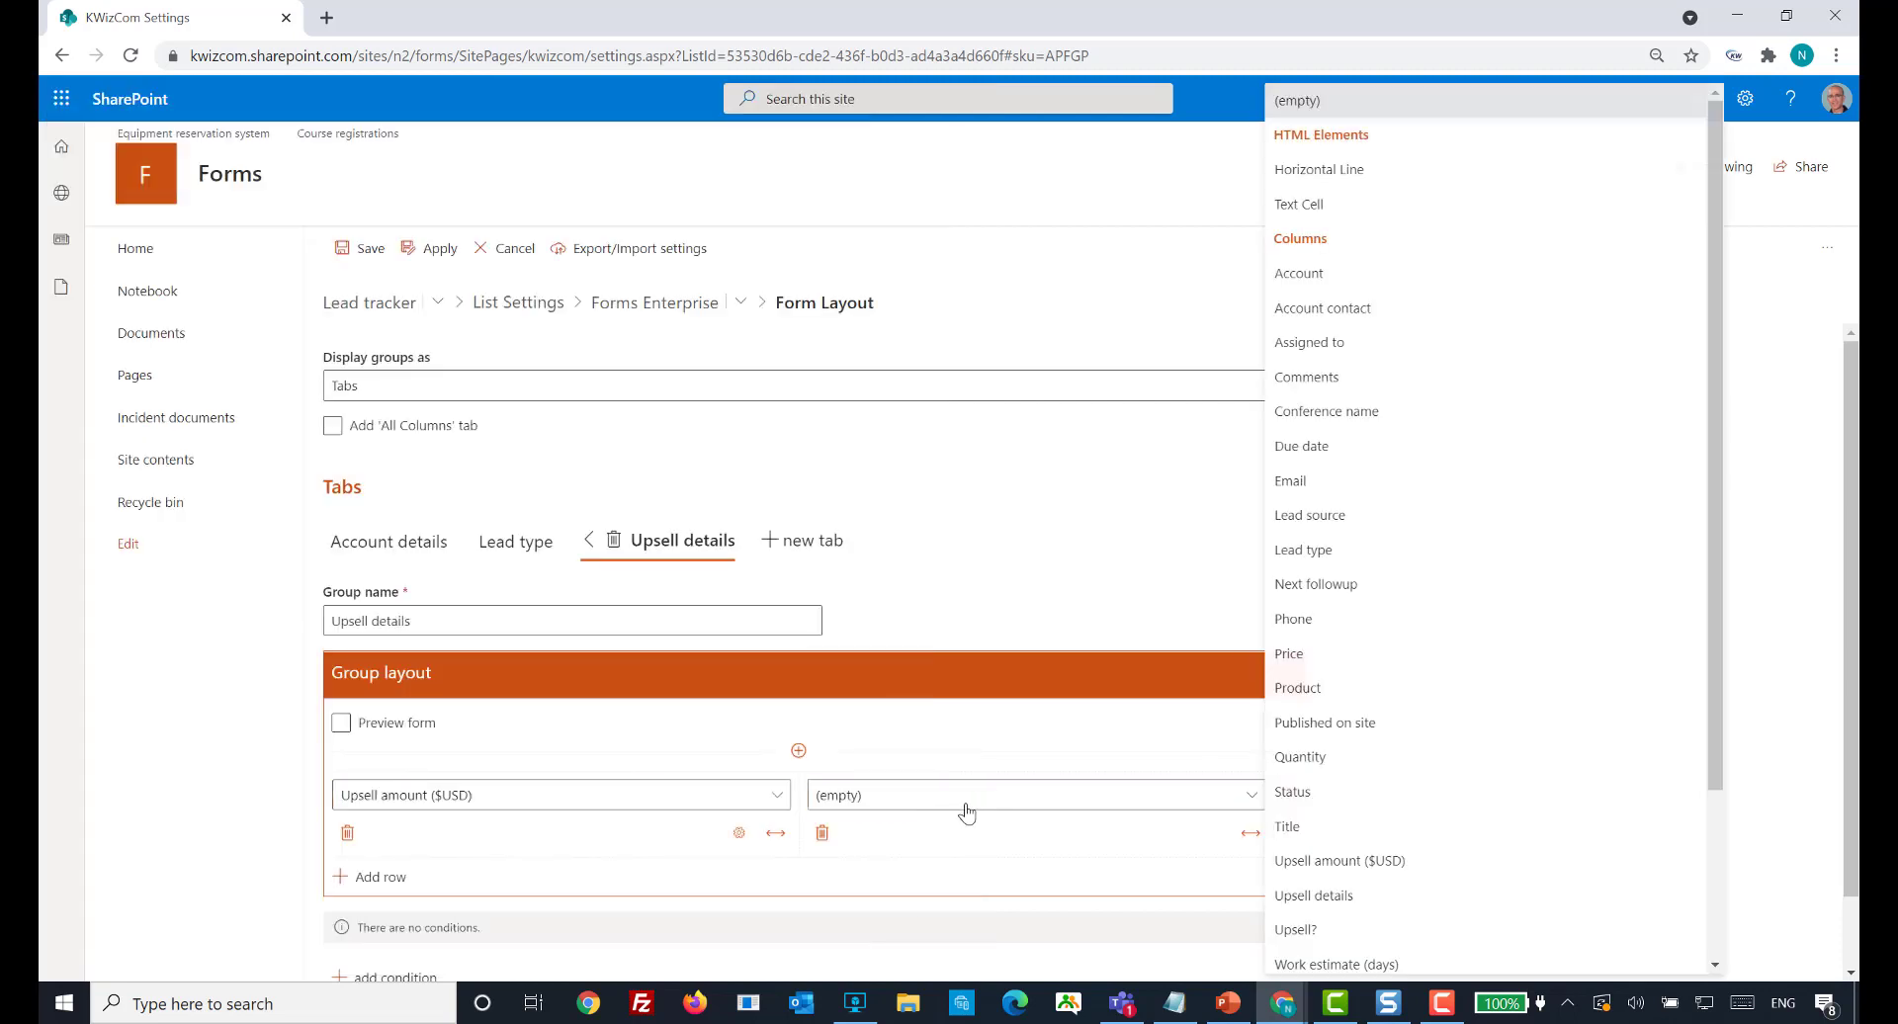
{"action": "left_click", "coordinate": [1364, 900]}
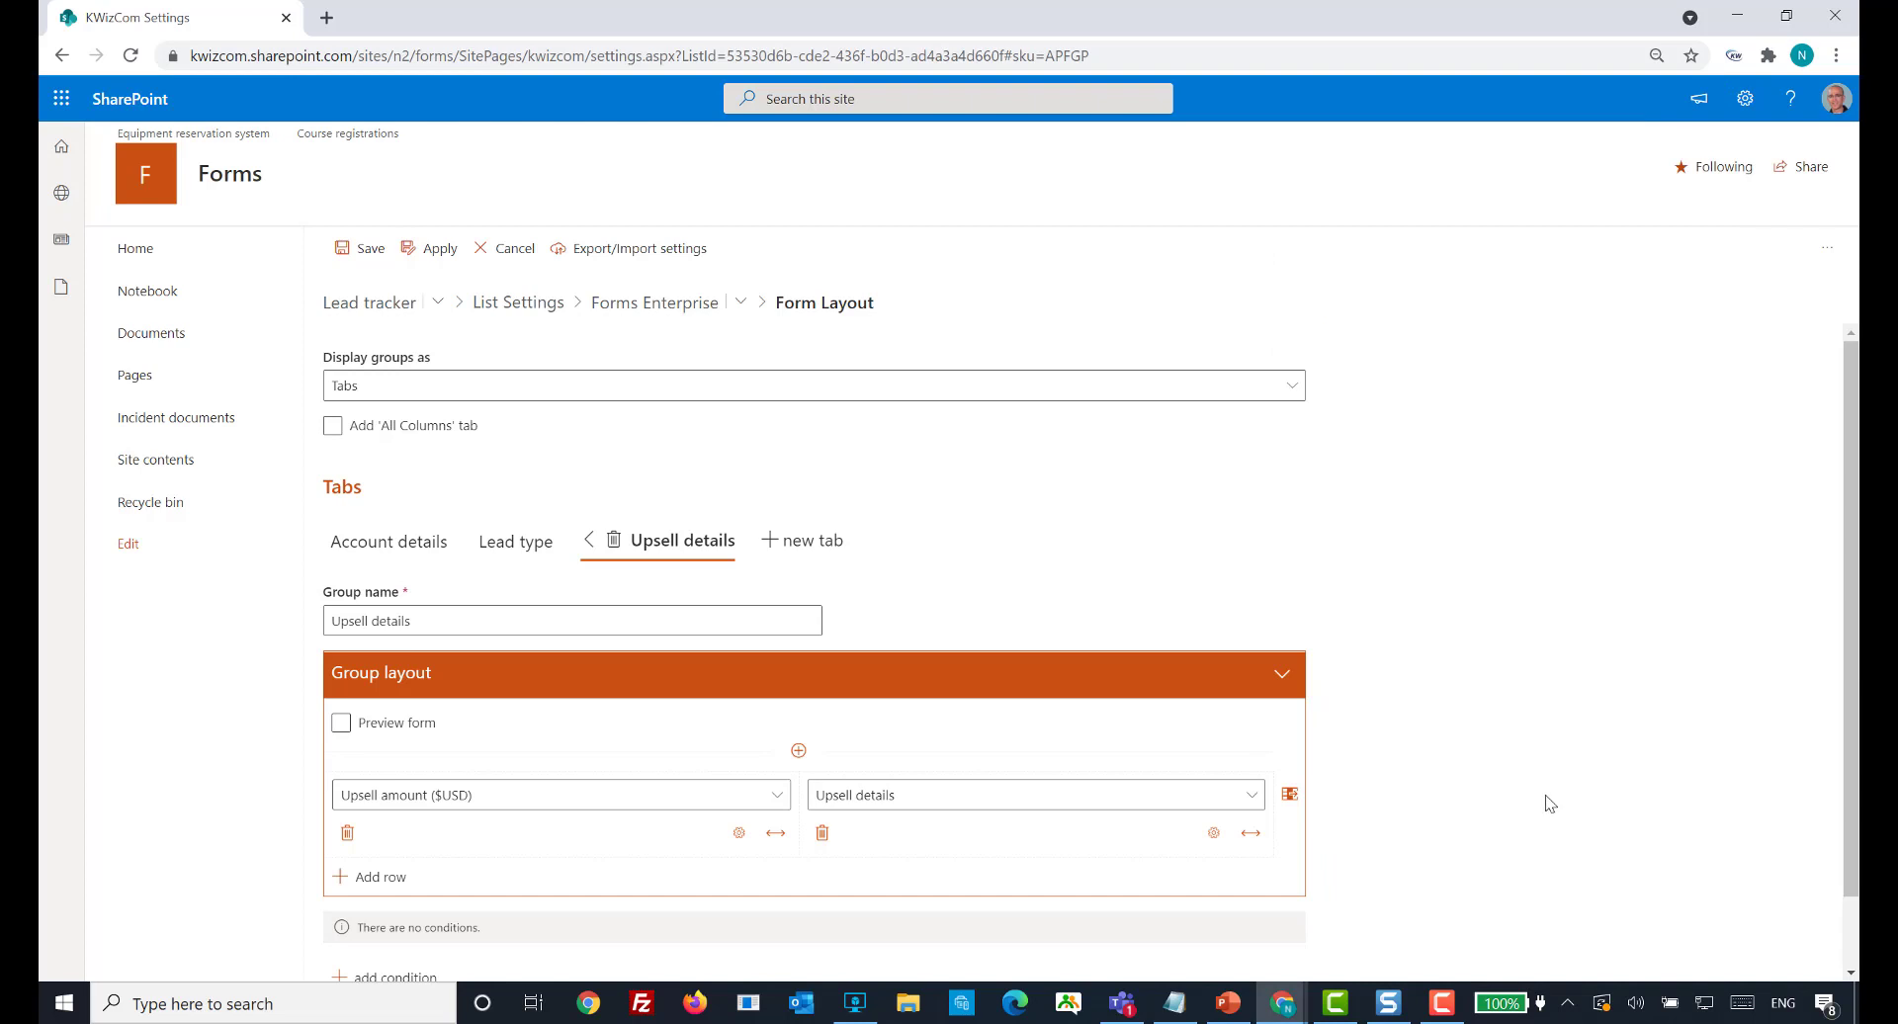
- Add a condition showing the Upsell details tab when the current value of Upsell? is equal to checked, and apply the settings
{"action": "scroll", "coordinate": [1545, 795], "scroll_direction": "down", "scroll_amount": 1}
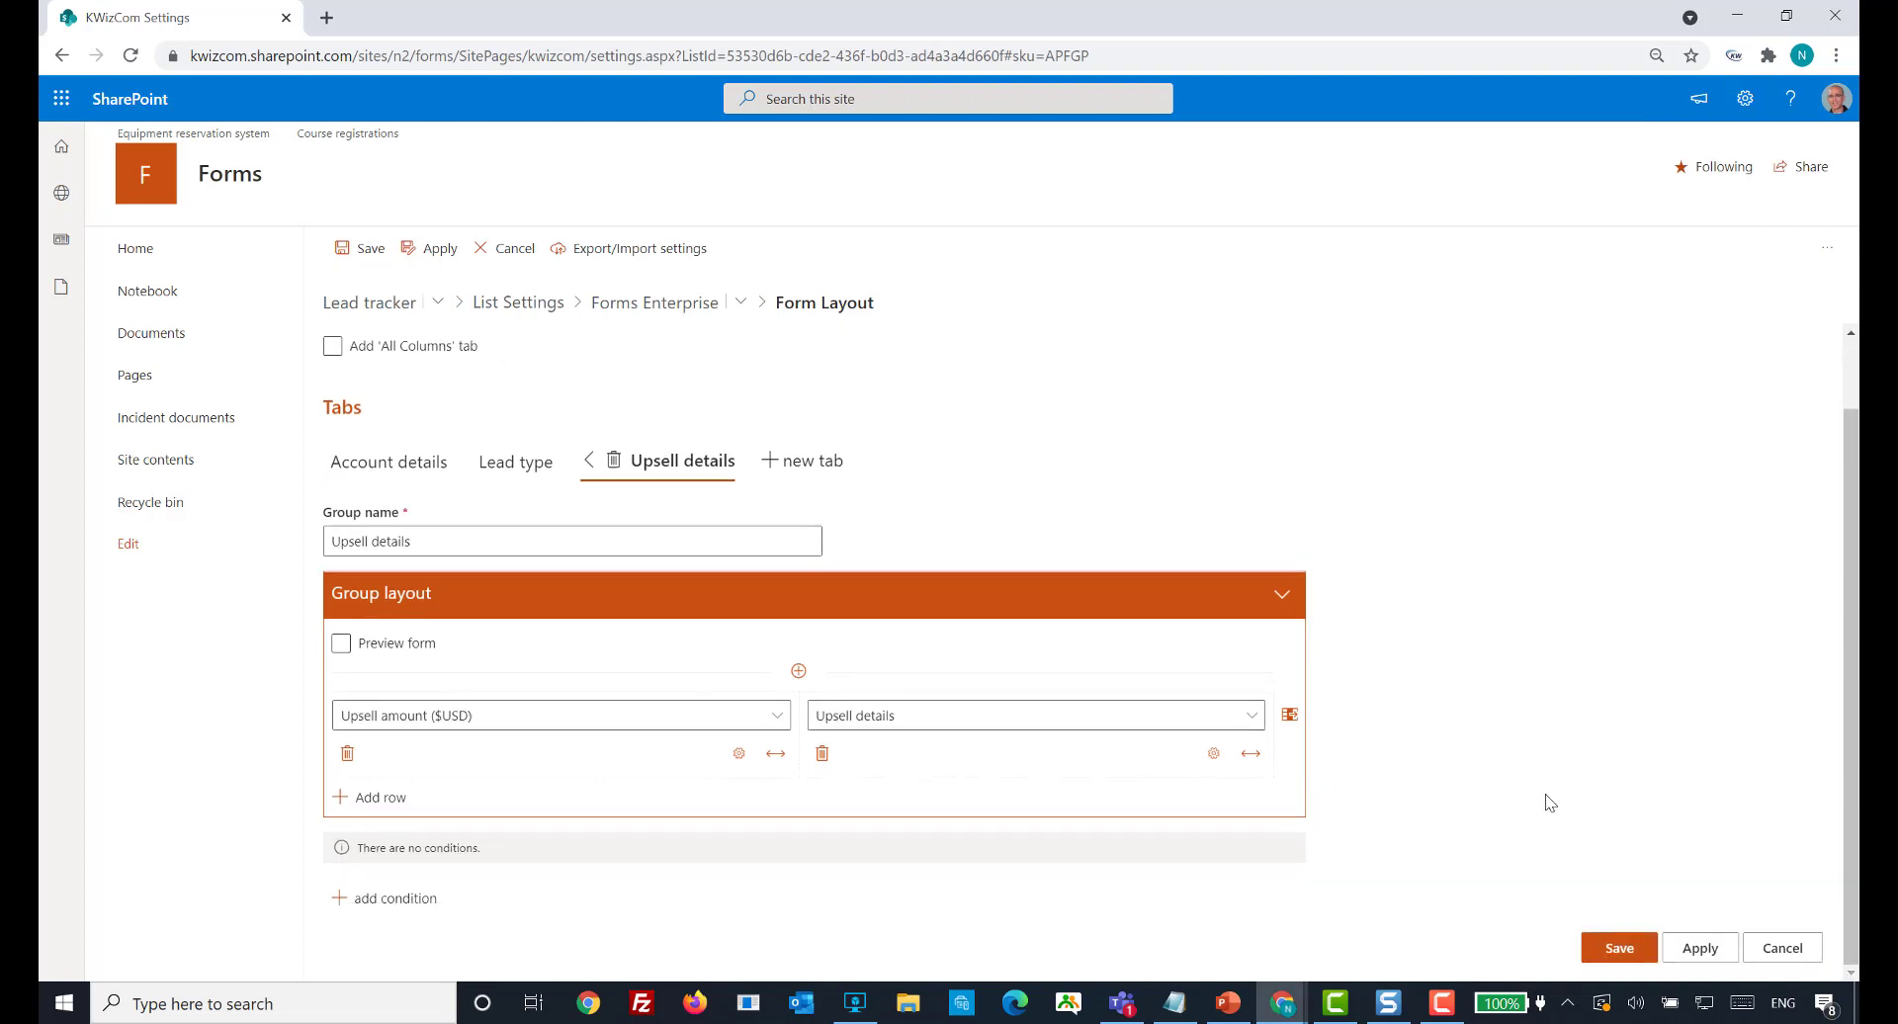
{"action": "left_click", "coordinate": [426, 649]}
{"action": "left_click", "coordinate": [405, 904]}
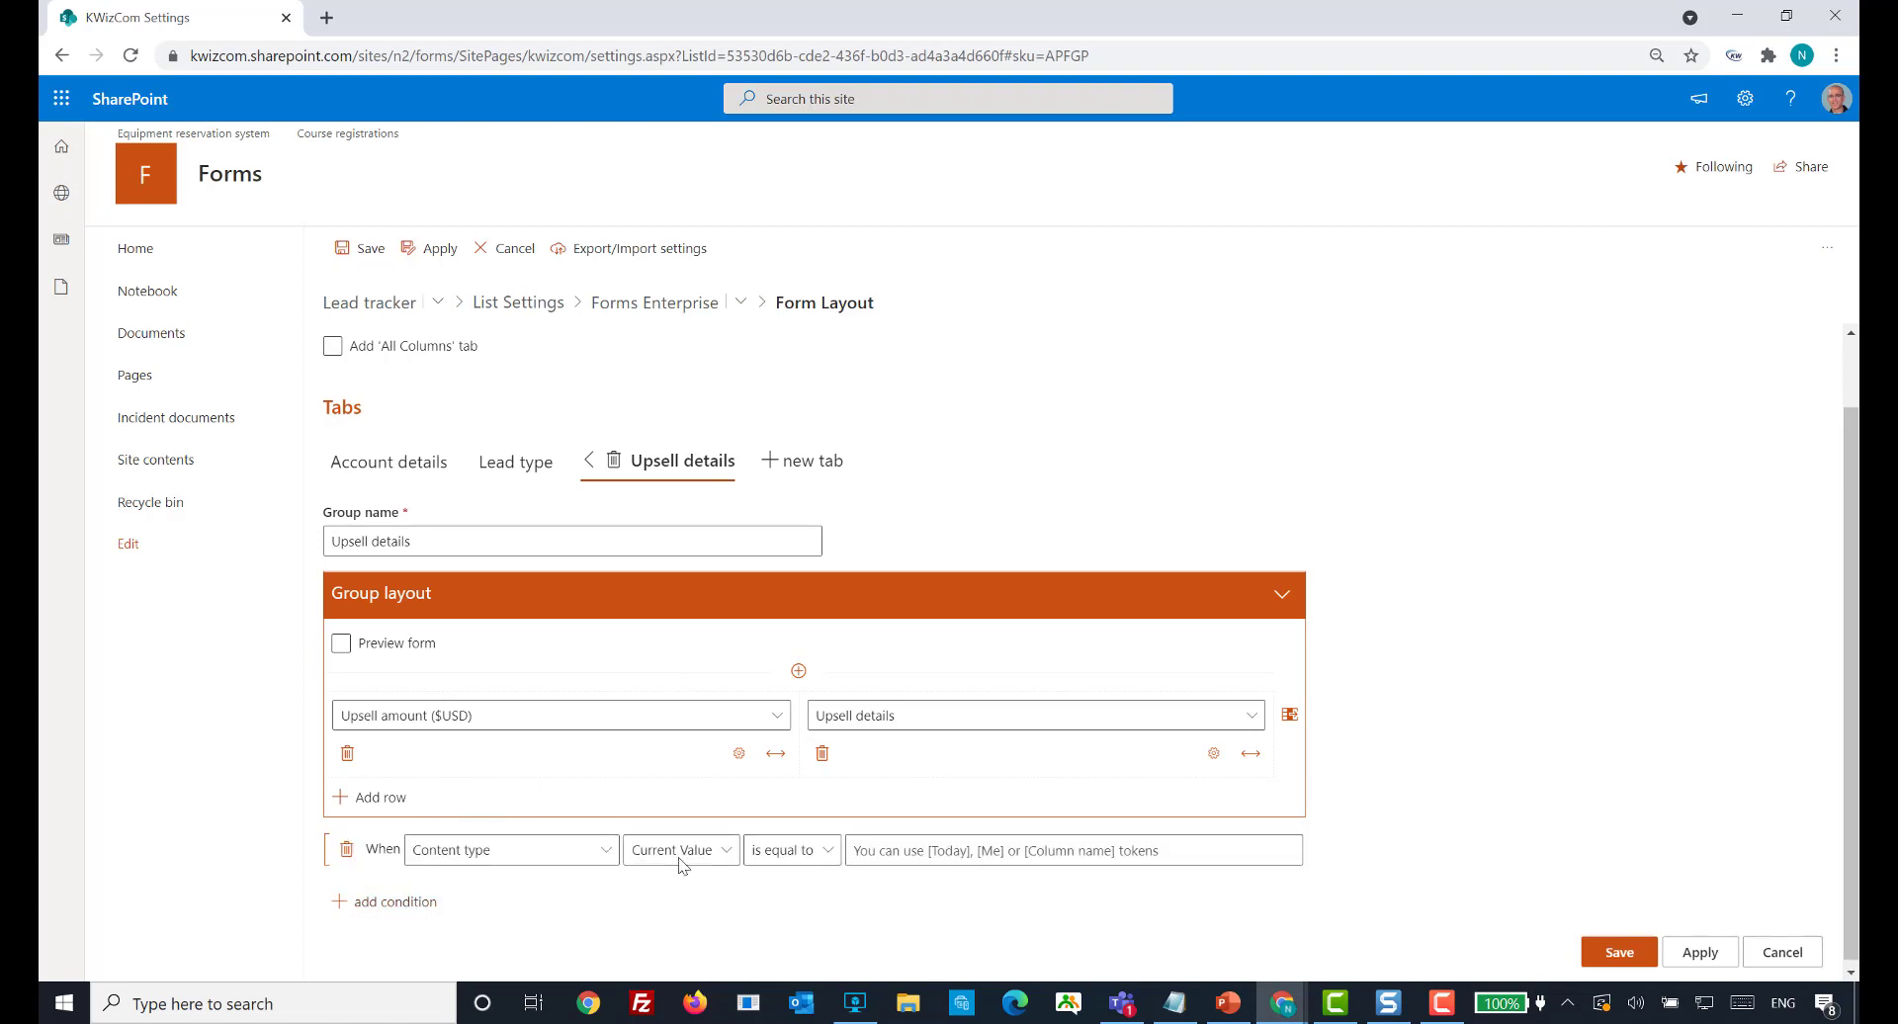
{"action": "left_click", "coordinate": [537, 850]}
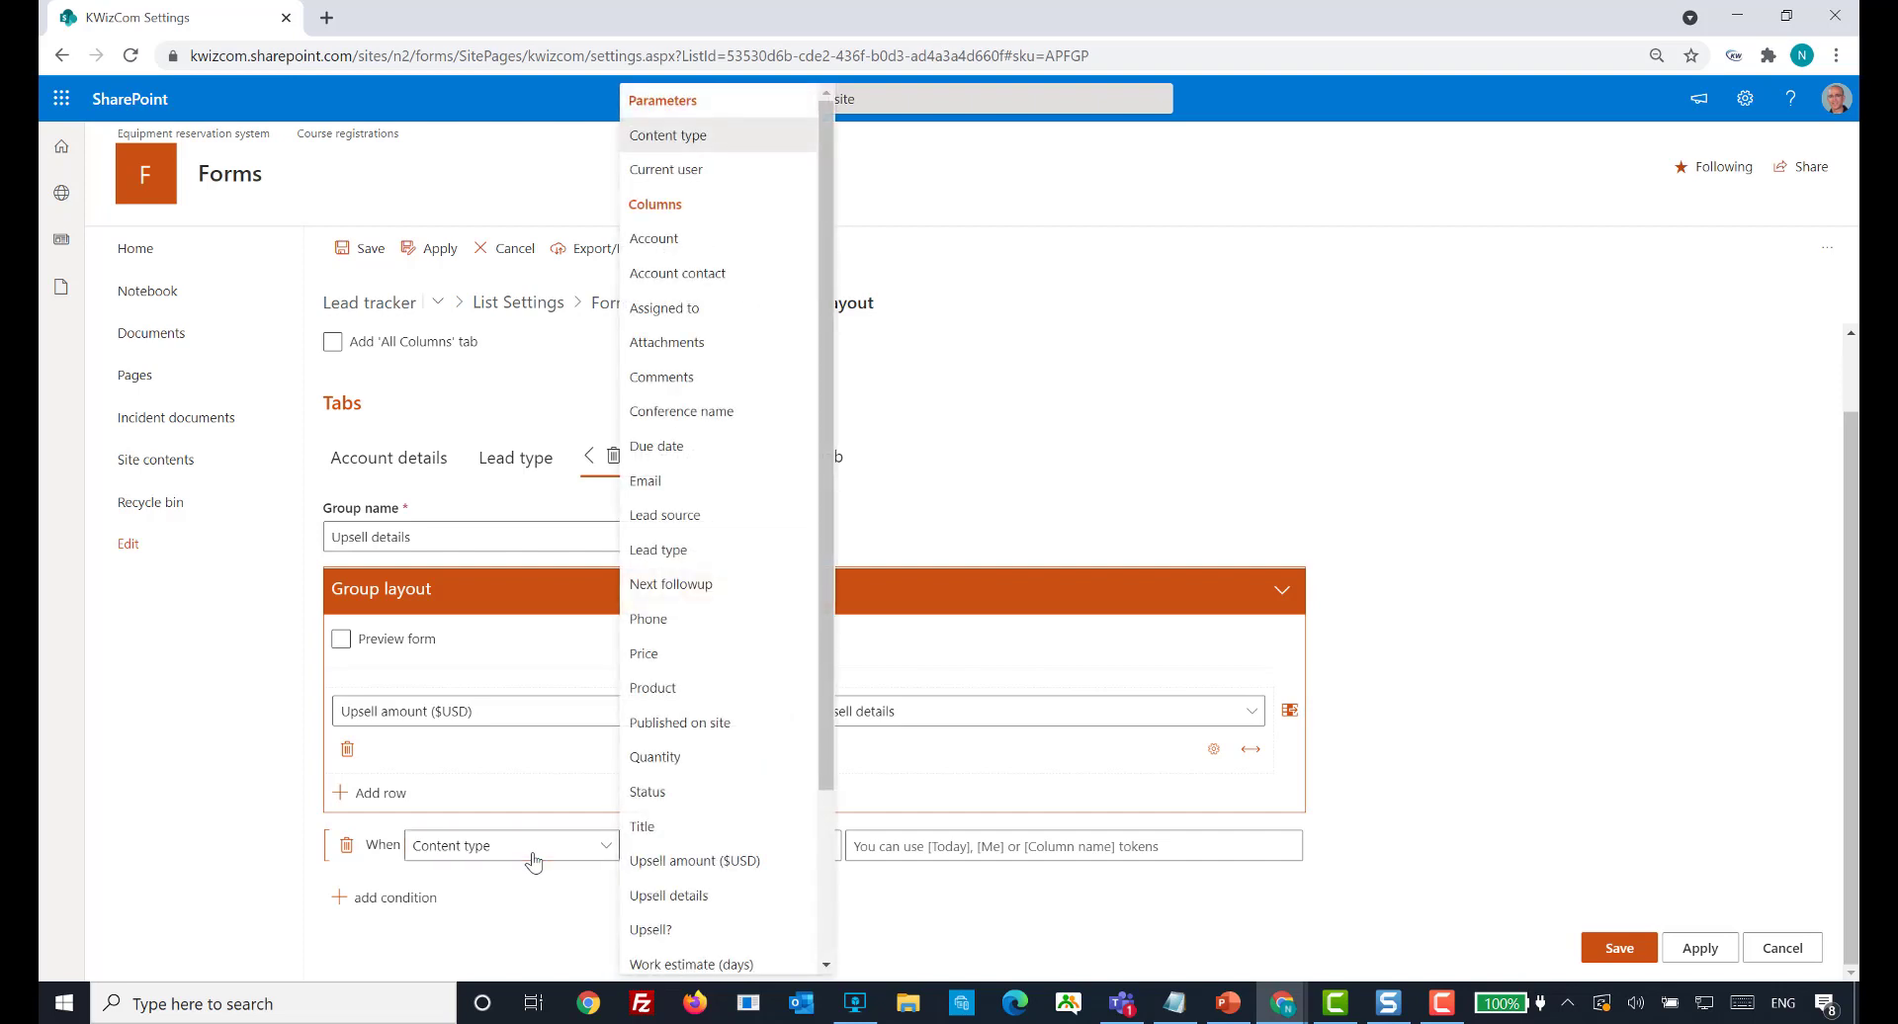
{"action": "left_click", "coordinate": [697, 931]}
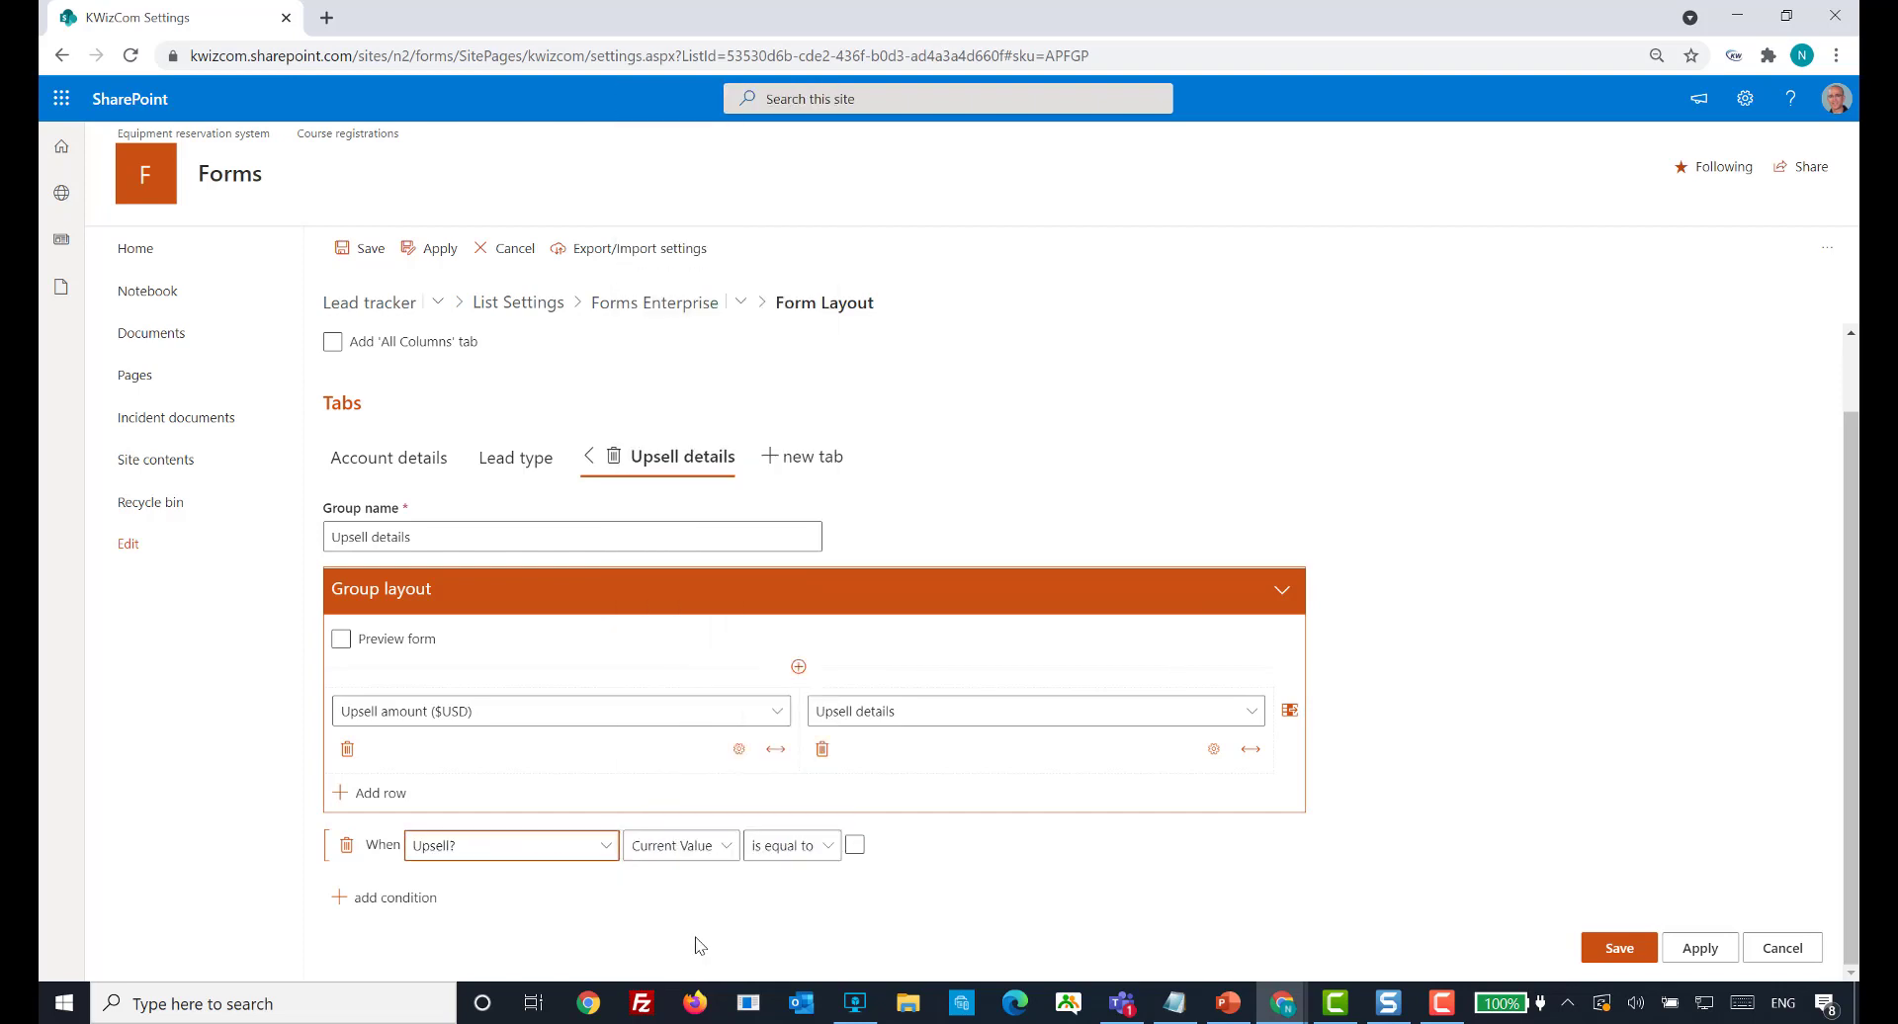
{"action": "left_click", "coordinate": [855, 846]}
{"action": "left_click", "coordinate": [855, 847]}
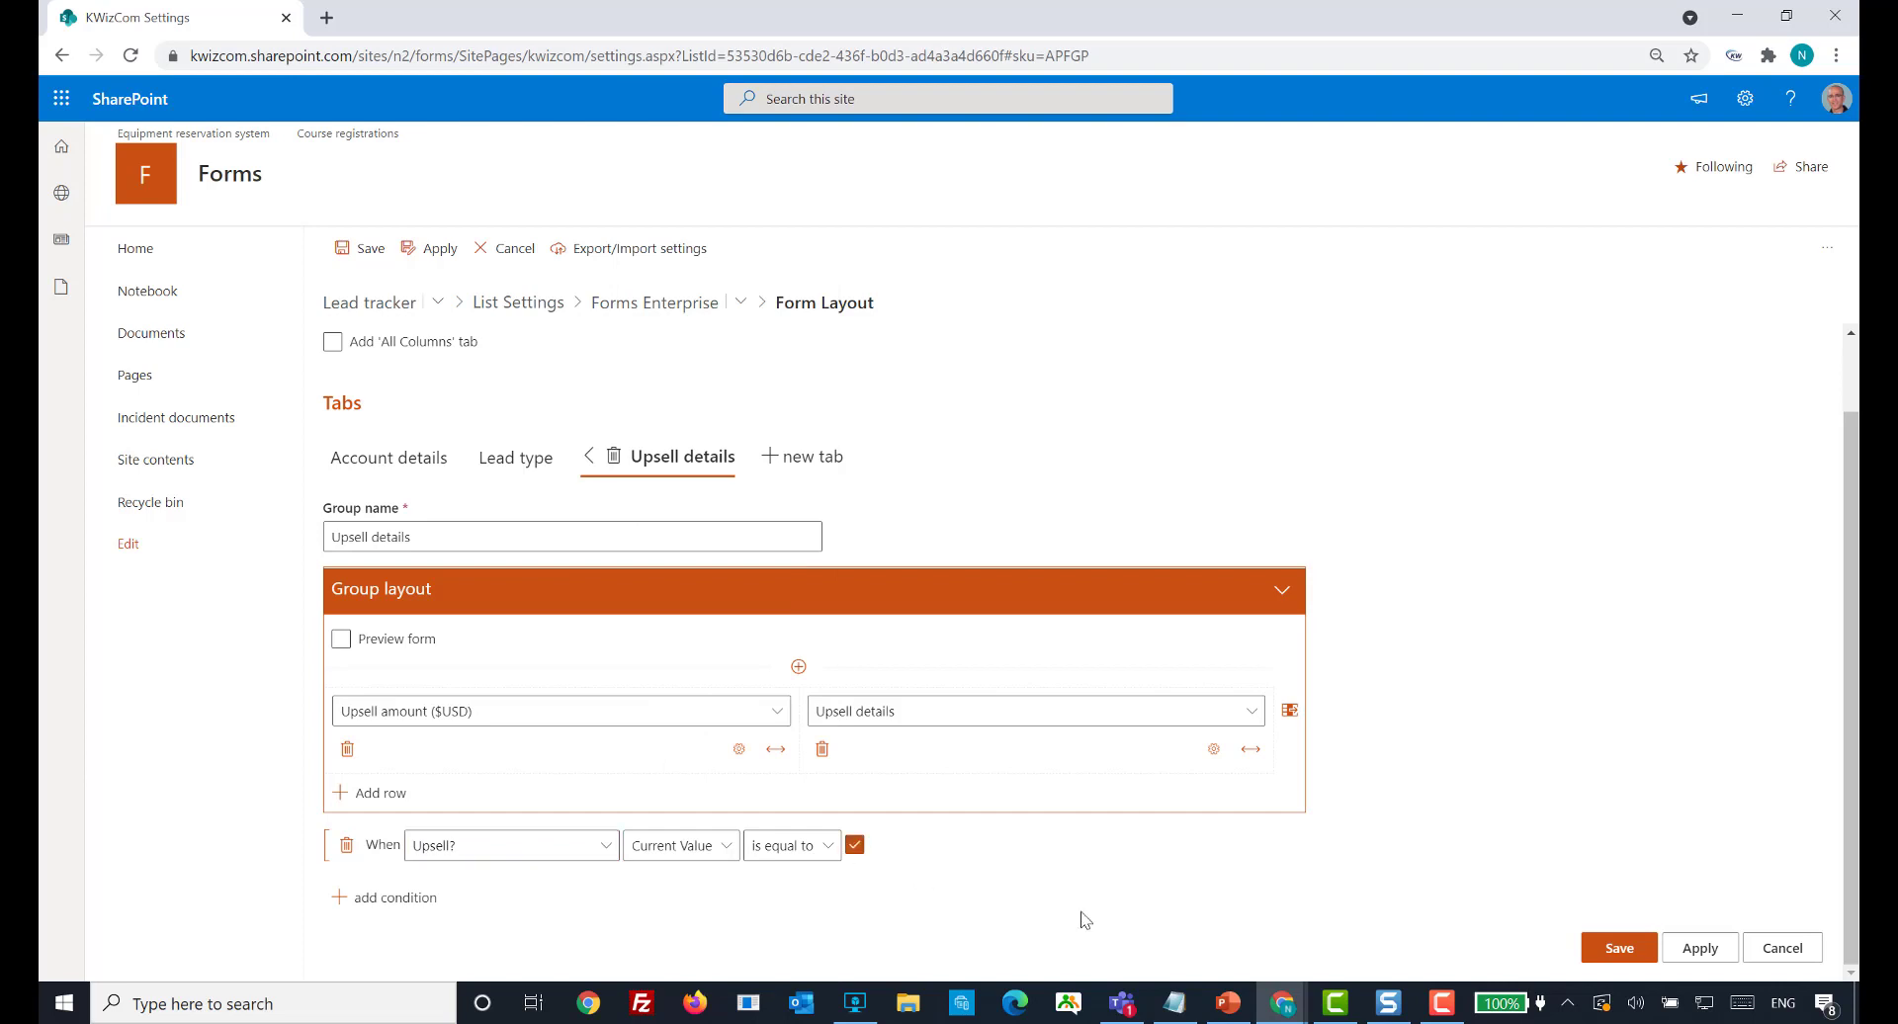
{"action": "left_click", "coordinate": [1692, 951]}
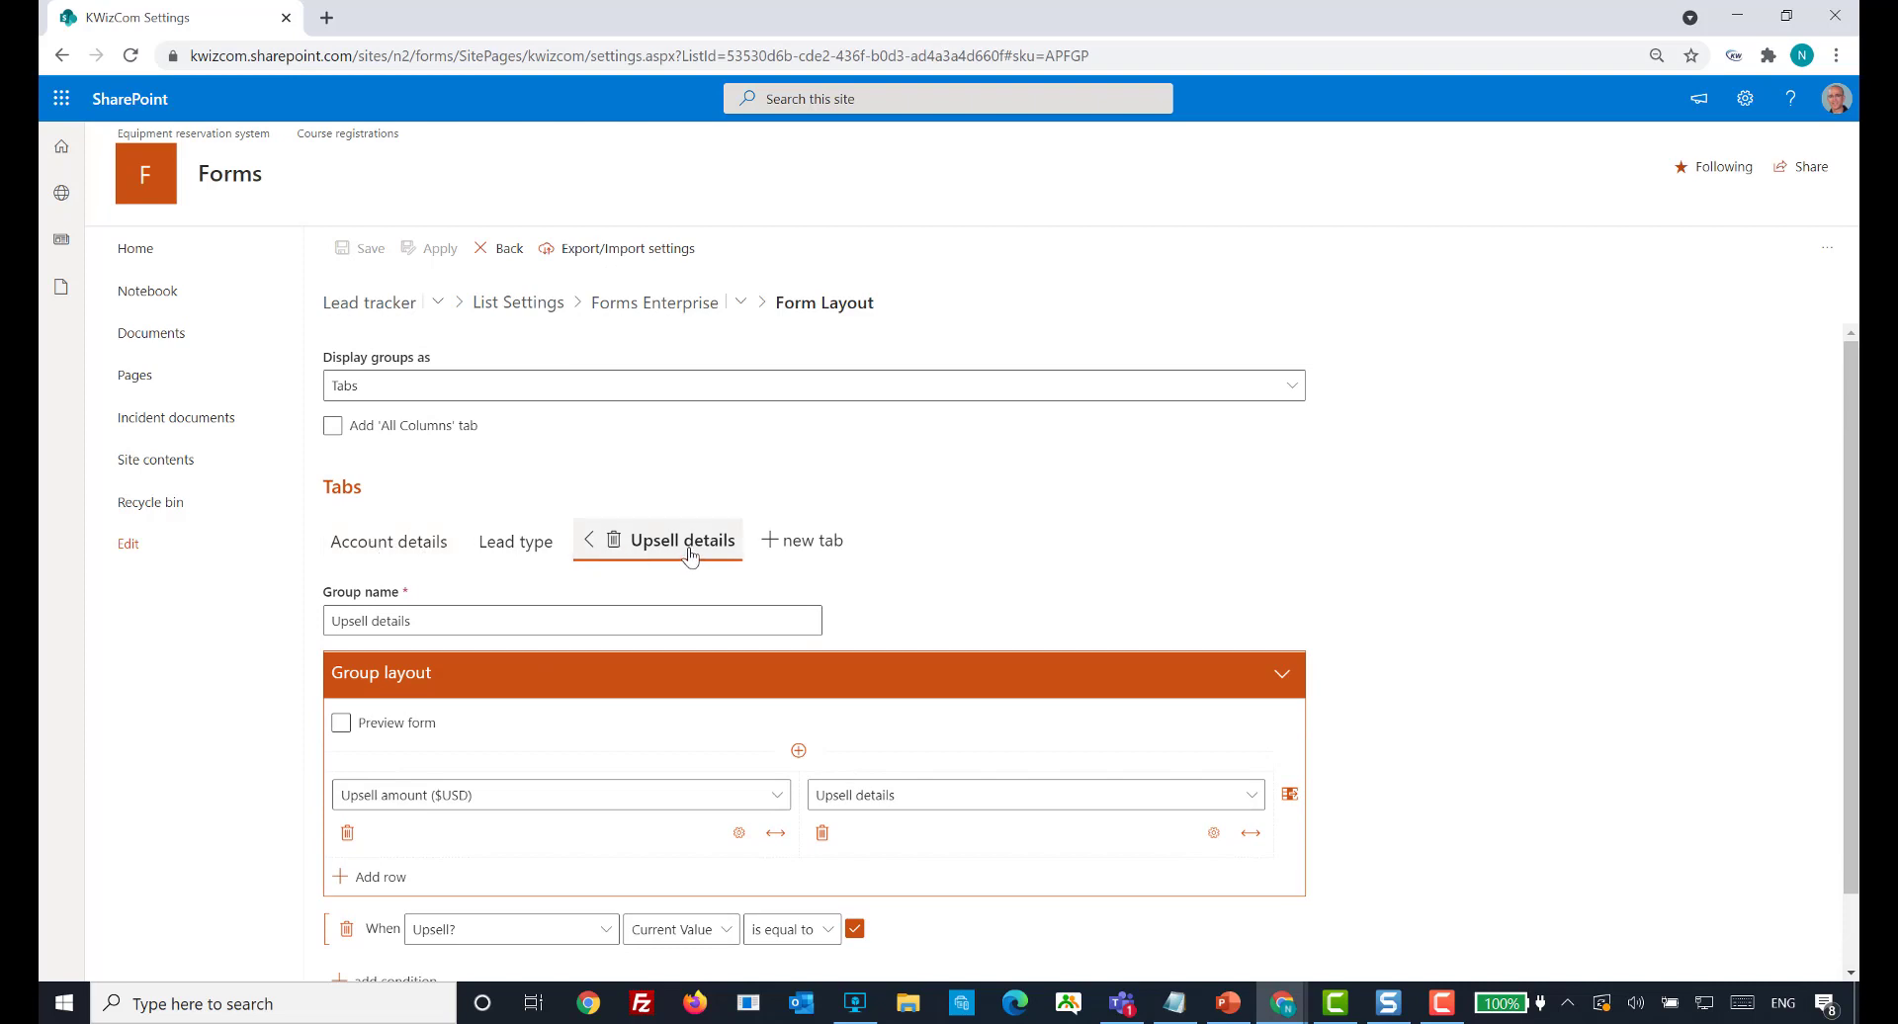
- Open a new item form in the Lead tracker list and review its Account details and Lead type tabs
{"action": "left_click", "coordinate": [365, 313]}
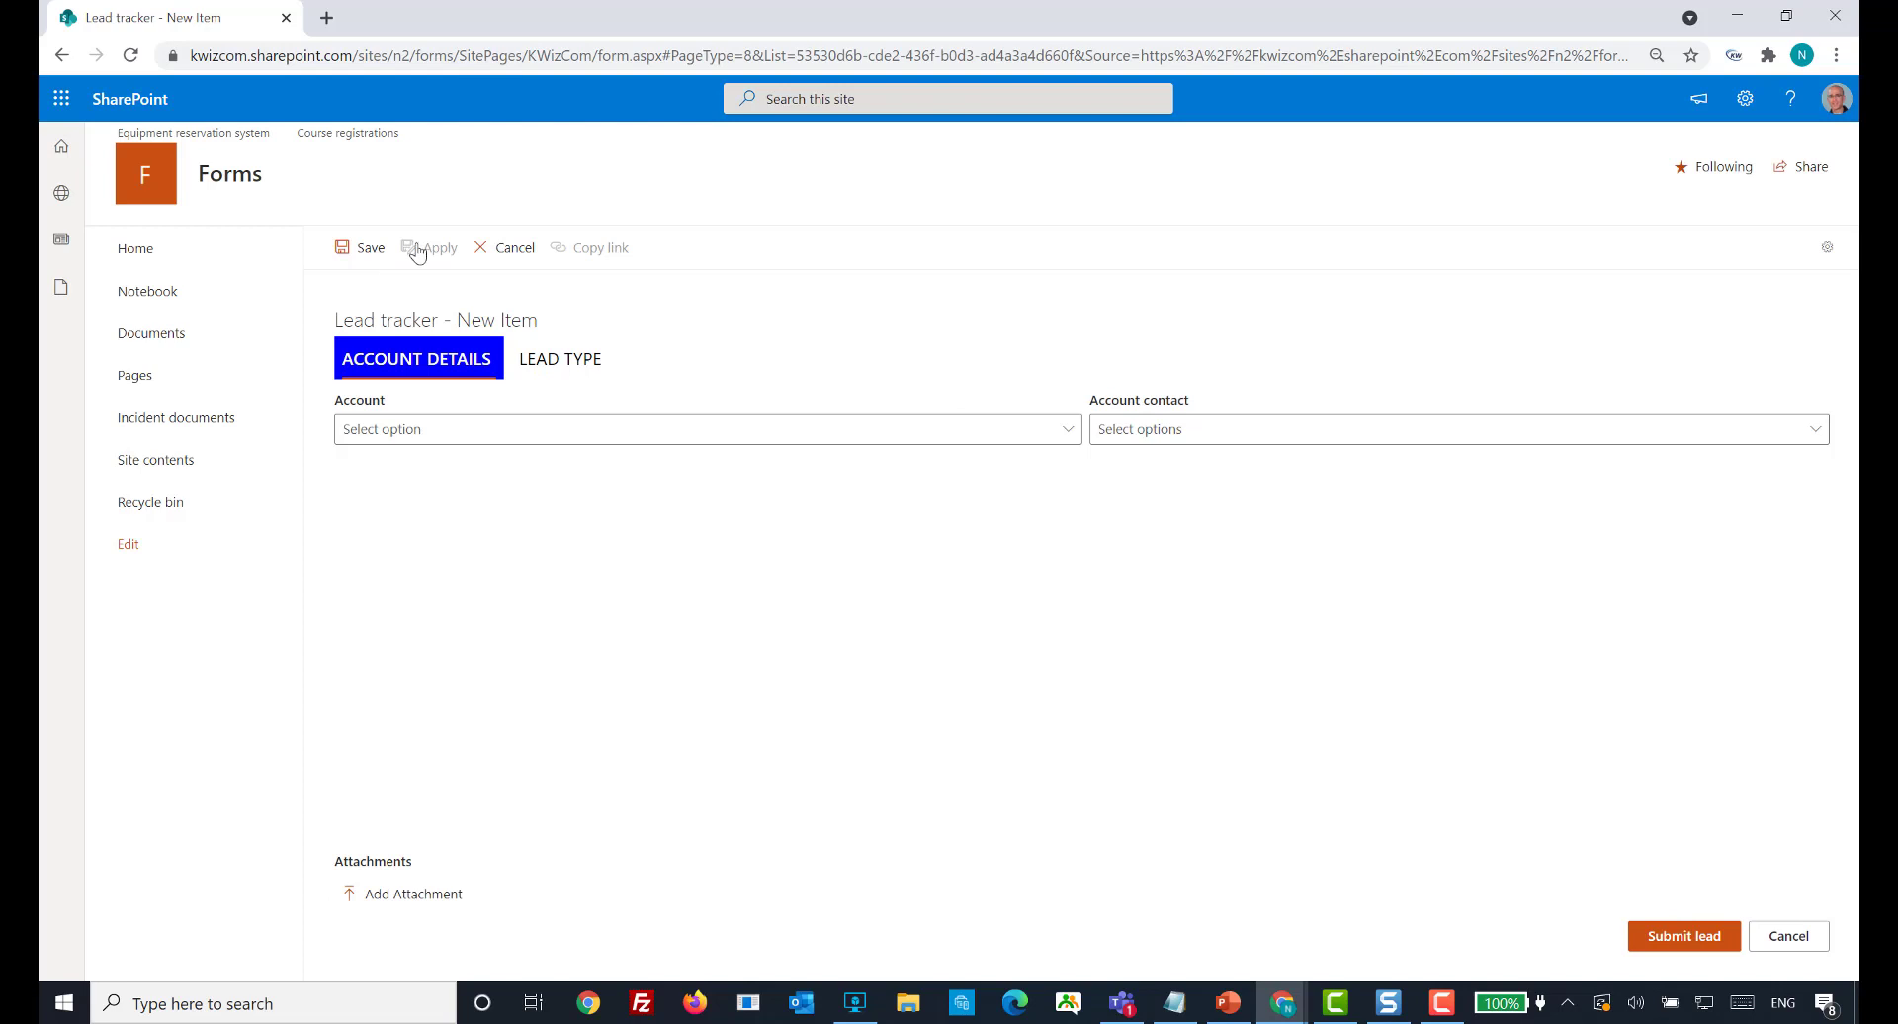
{"action": "left_click", "coordinate": [626, 441]}
{"action": "left_click", "coordinate": [626, 441]}
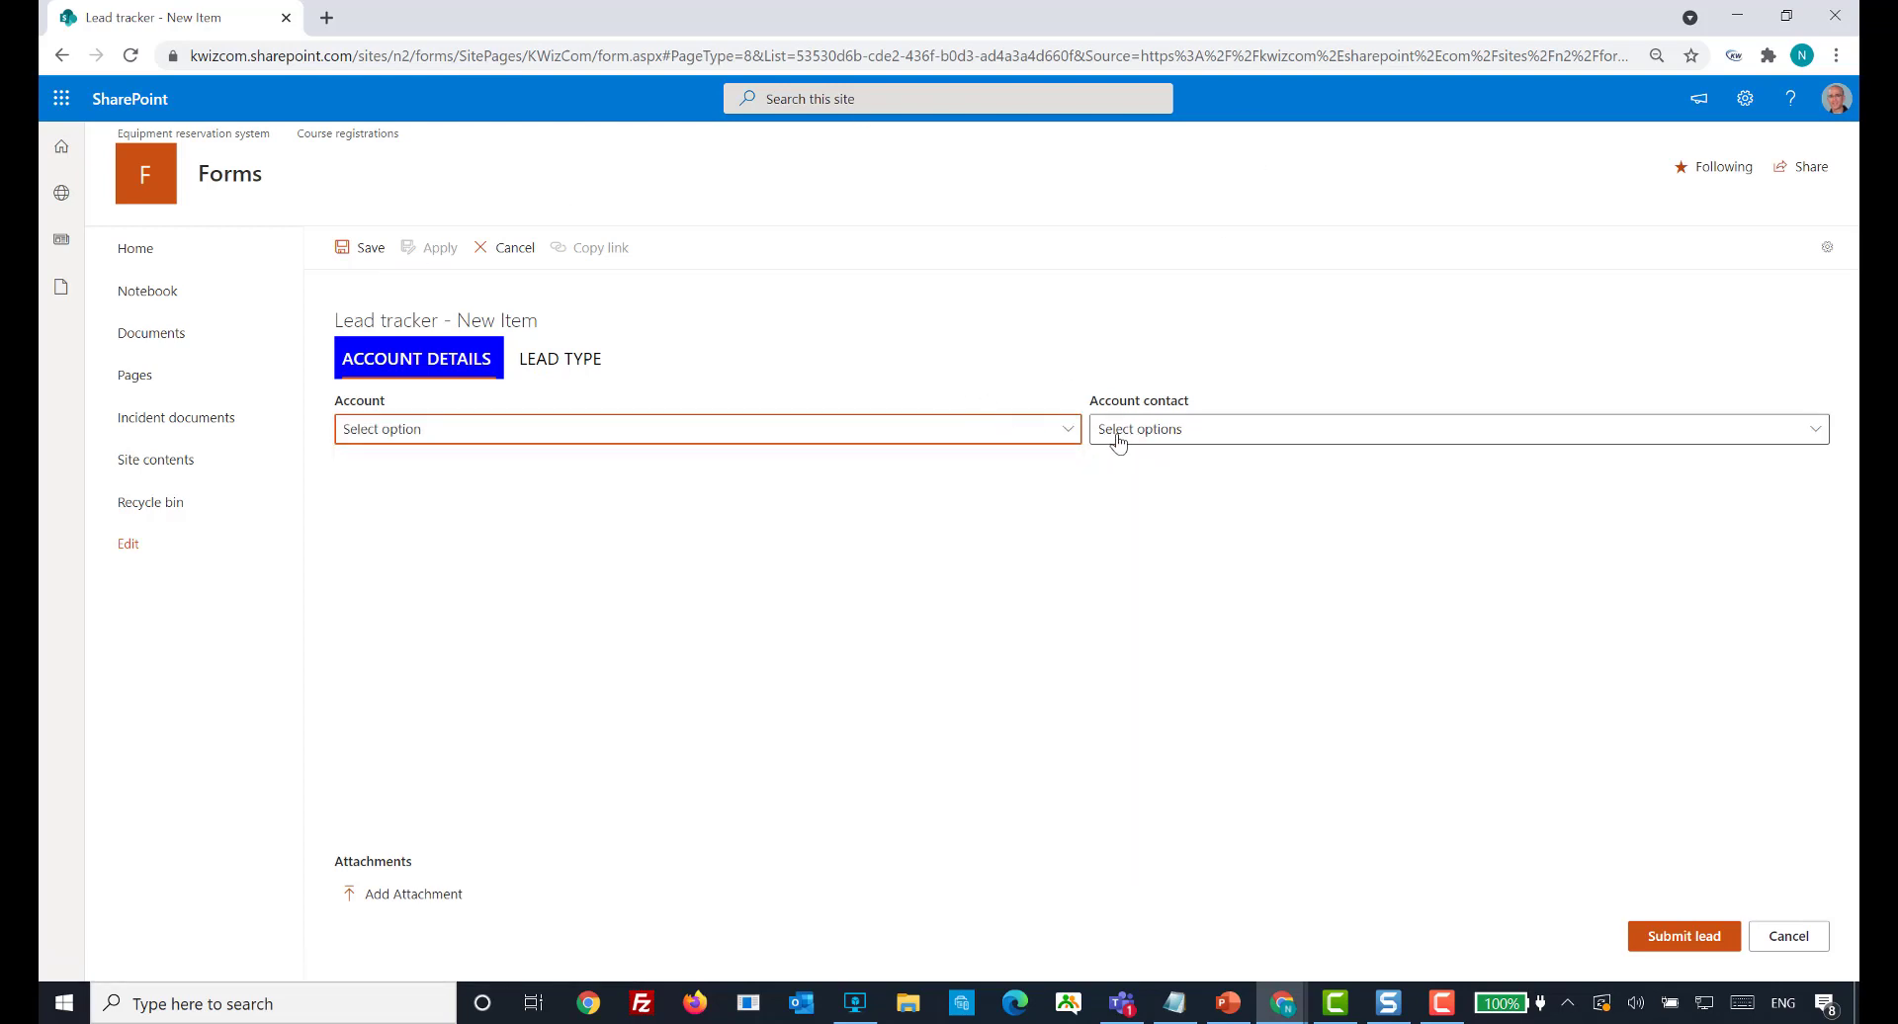
{"action": "left_click", "coordinate": [589, 362]}
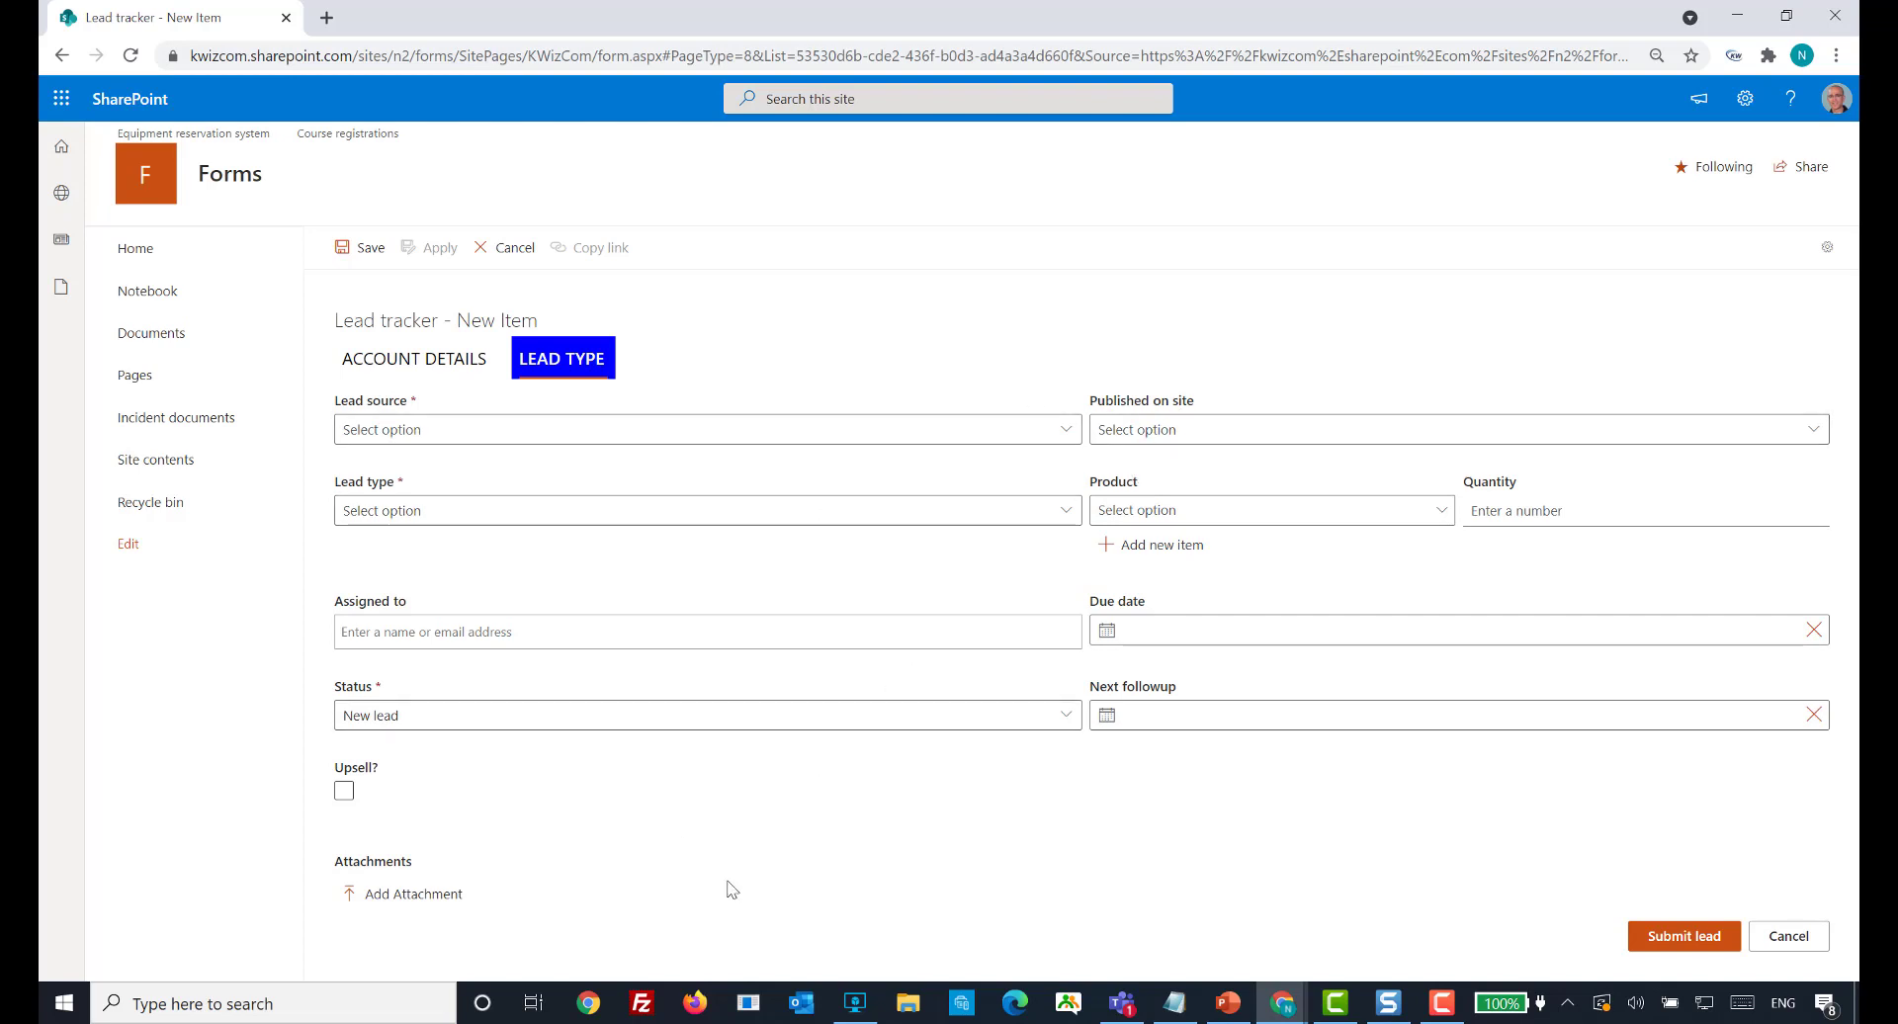
- Enable Upsell? in the new item, view the Upsell details tab, and return through Lead type to Account details
{"action": "left_click", "coordinate": [344, 793]}
{"action": "left_click", "coordinate": [685, 373]}
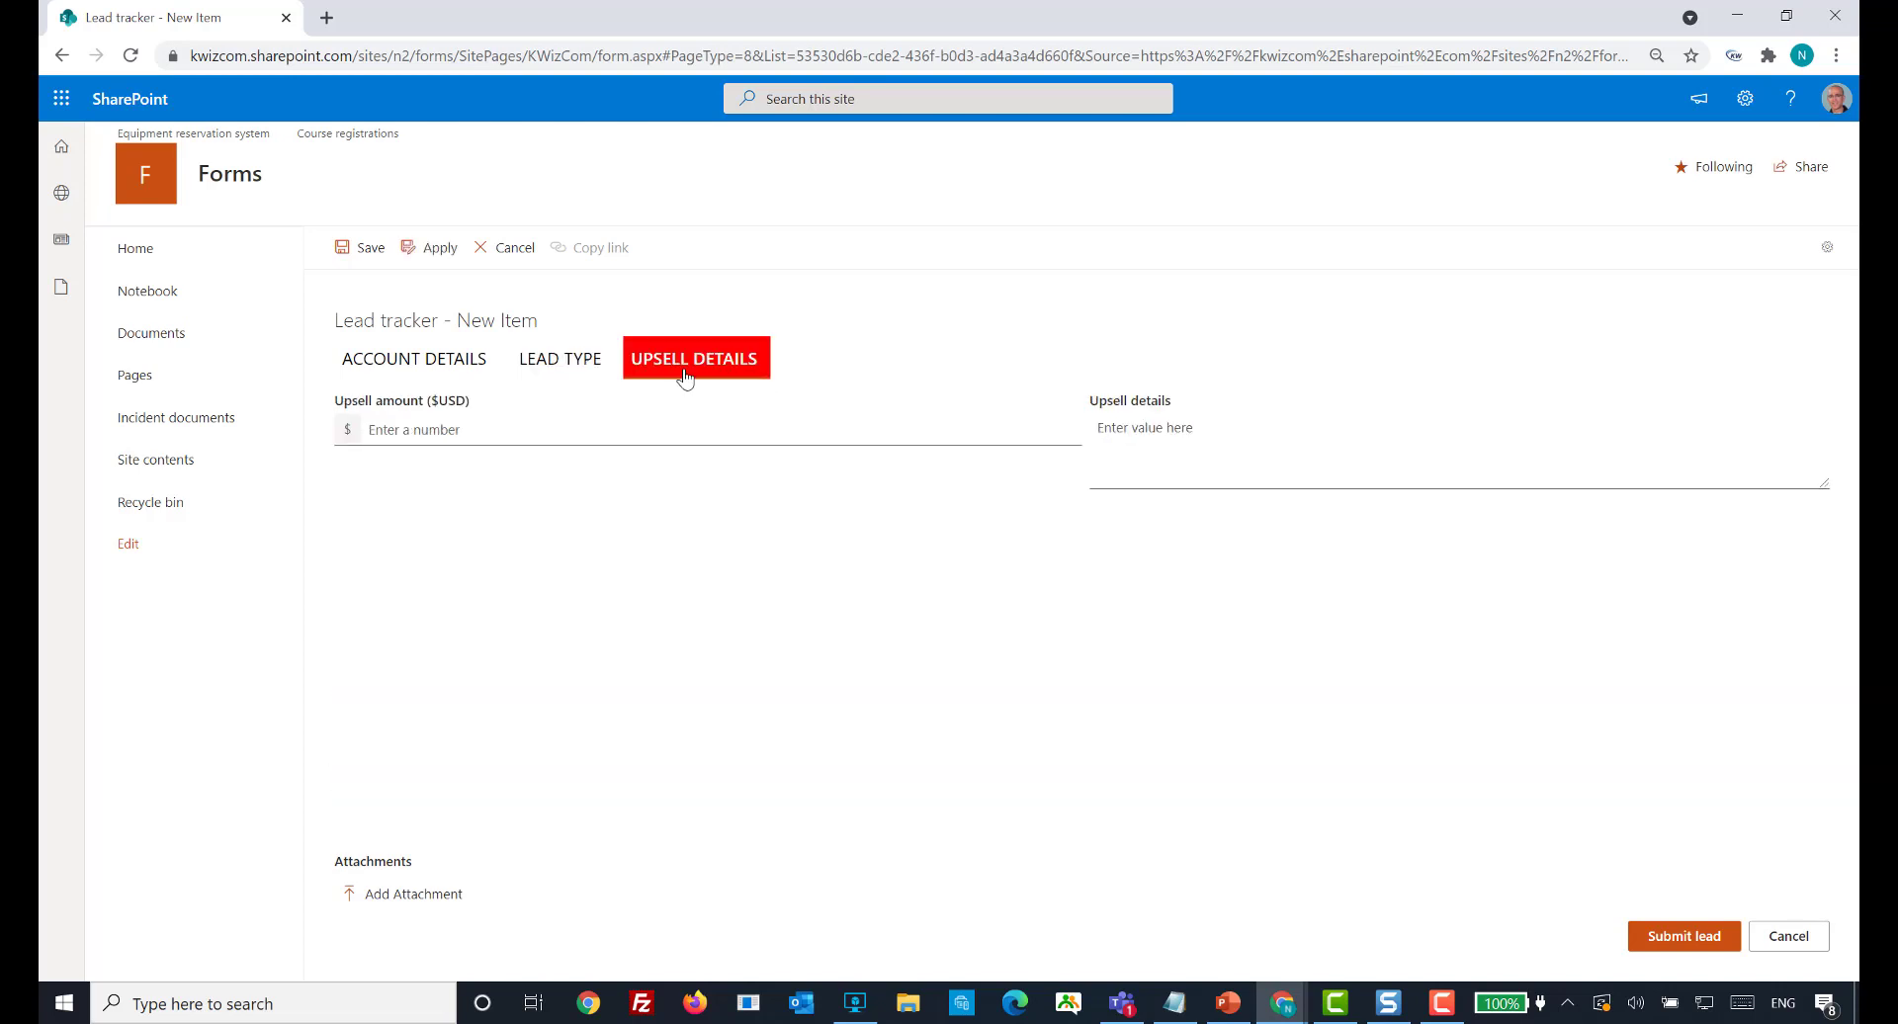
{"action": "left_click", "coordinate": [564, 372]}
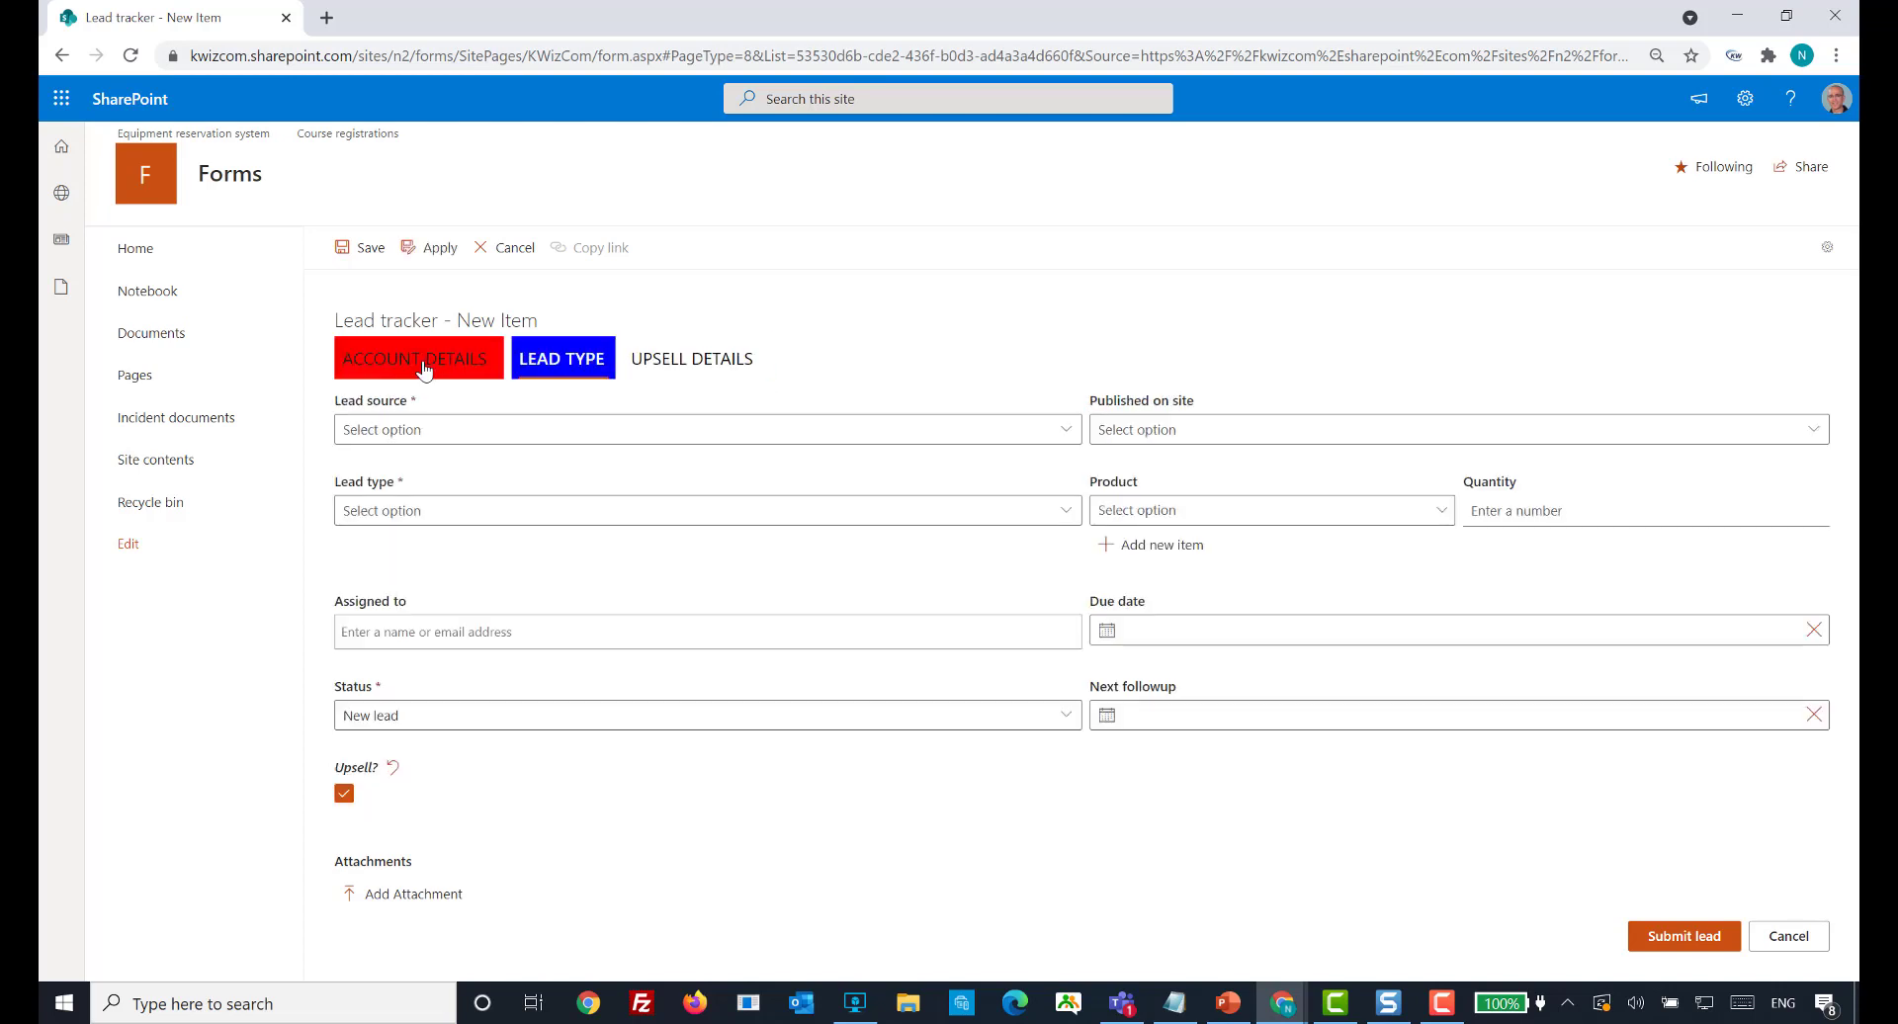
{"action": "left_click", "coordinate": [425, 372]}
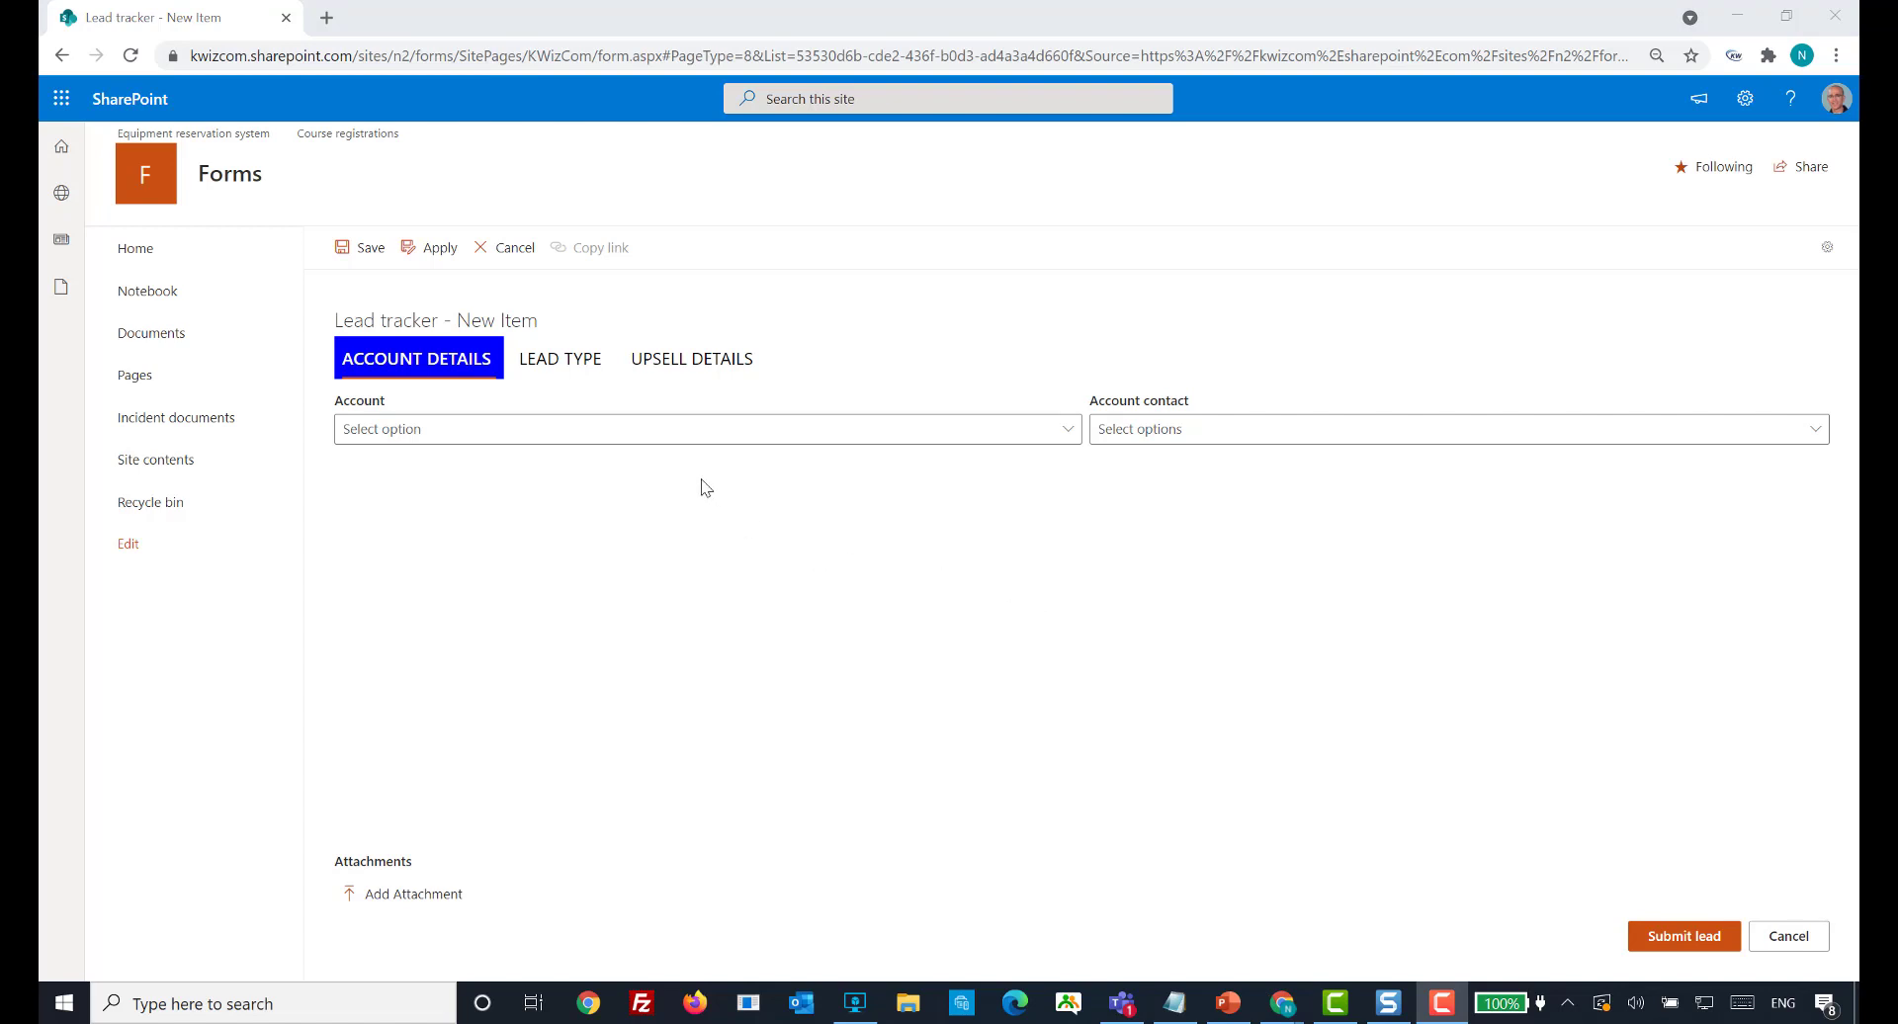
- Restore the browser window from full screen and narrow it to about half its width to test the form's responsiveness
{"action": "left_click", "coordinate": [1786, 17]}
{"action": "left_click_drag", "start_coordinate": [1633, 247], "coordinate": [1399, 175]}
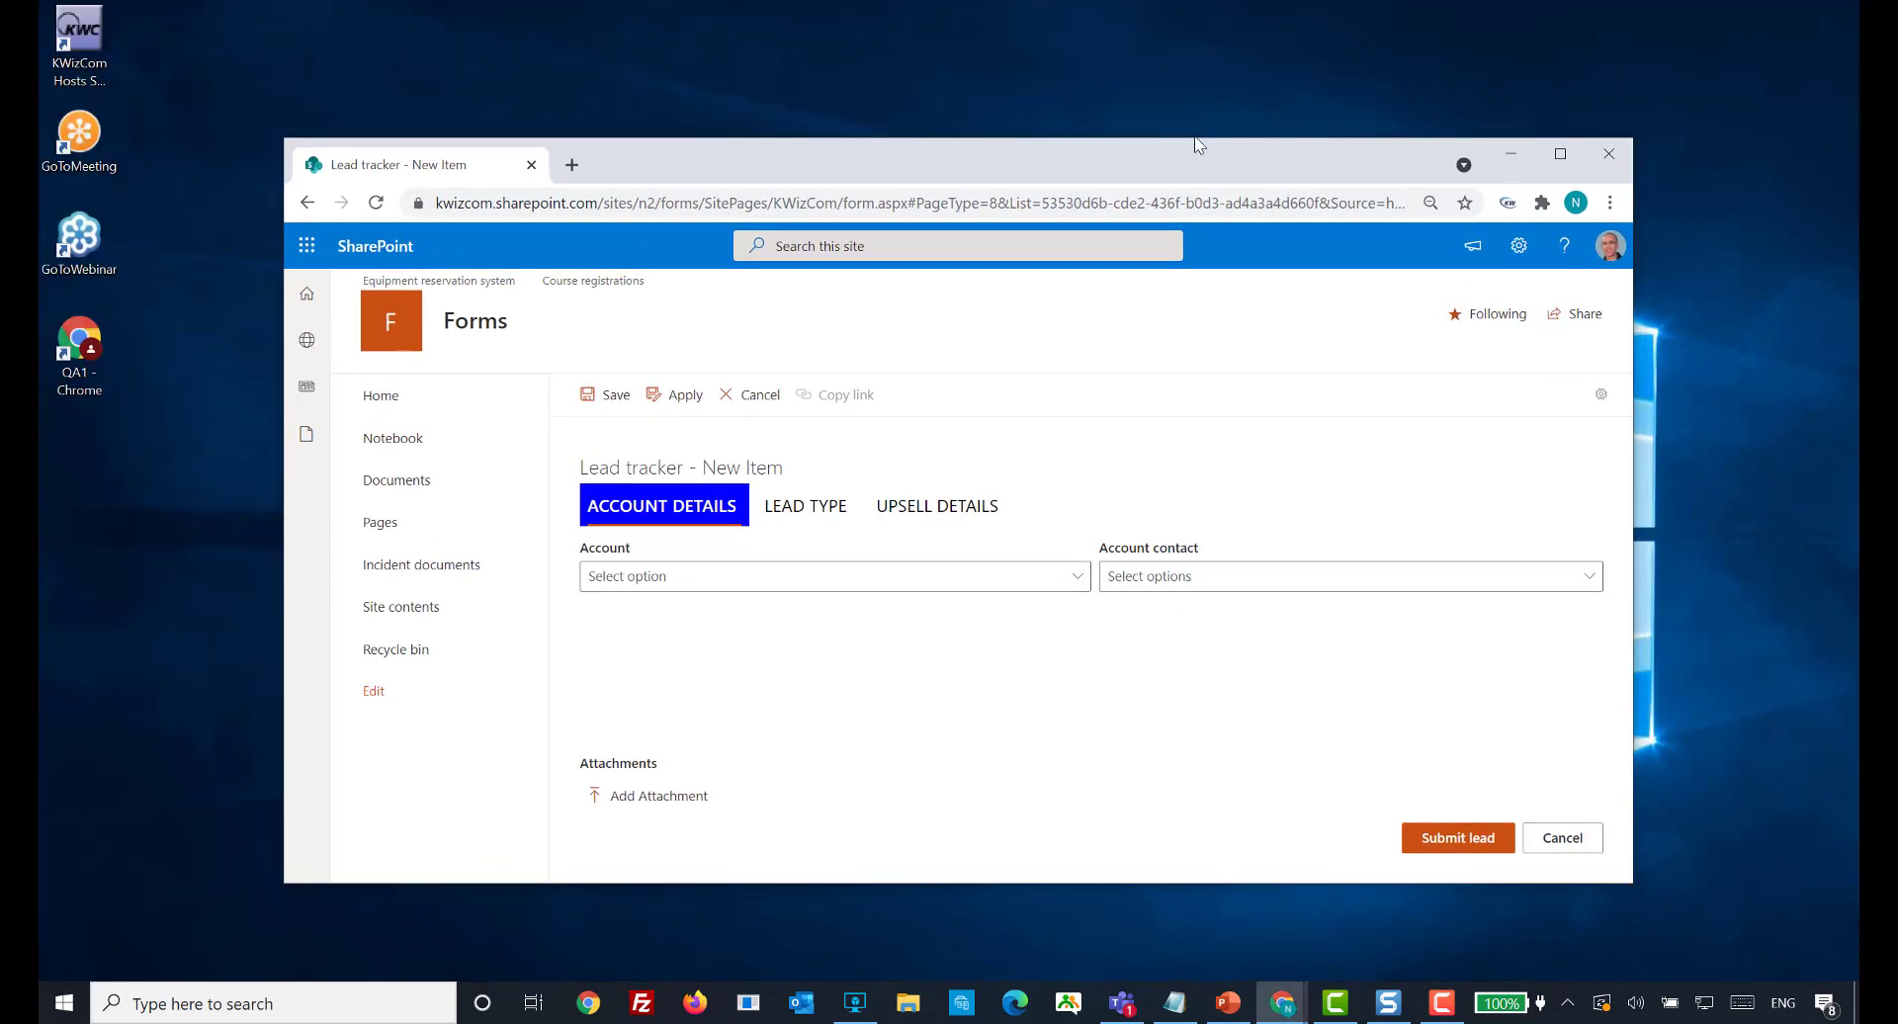
{"action": "left_click_drag", "start_coordinate": [1194, 139], "coordinate": [1191, 39]}
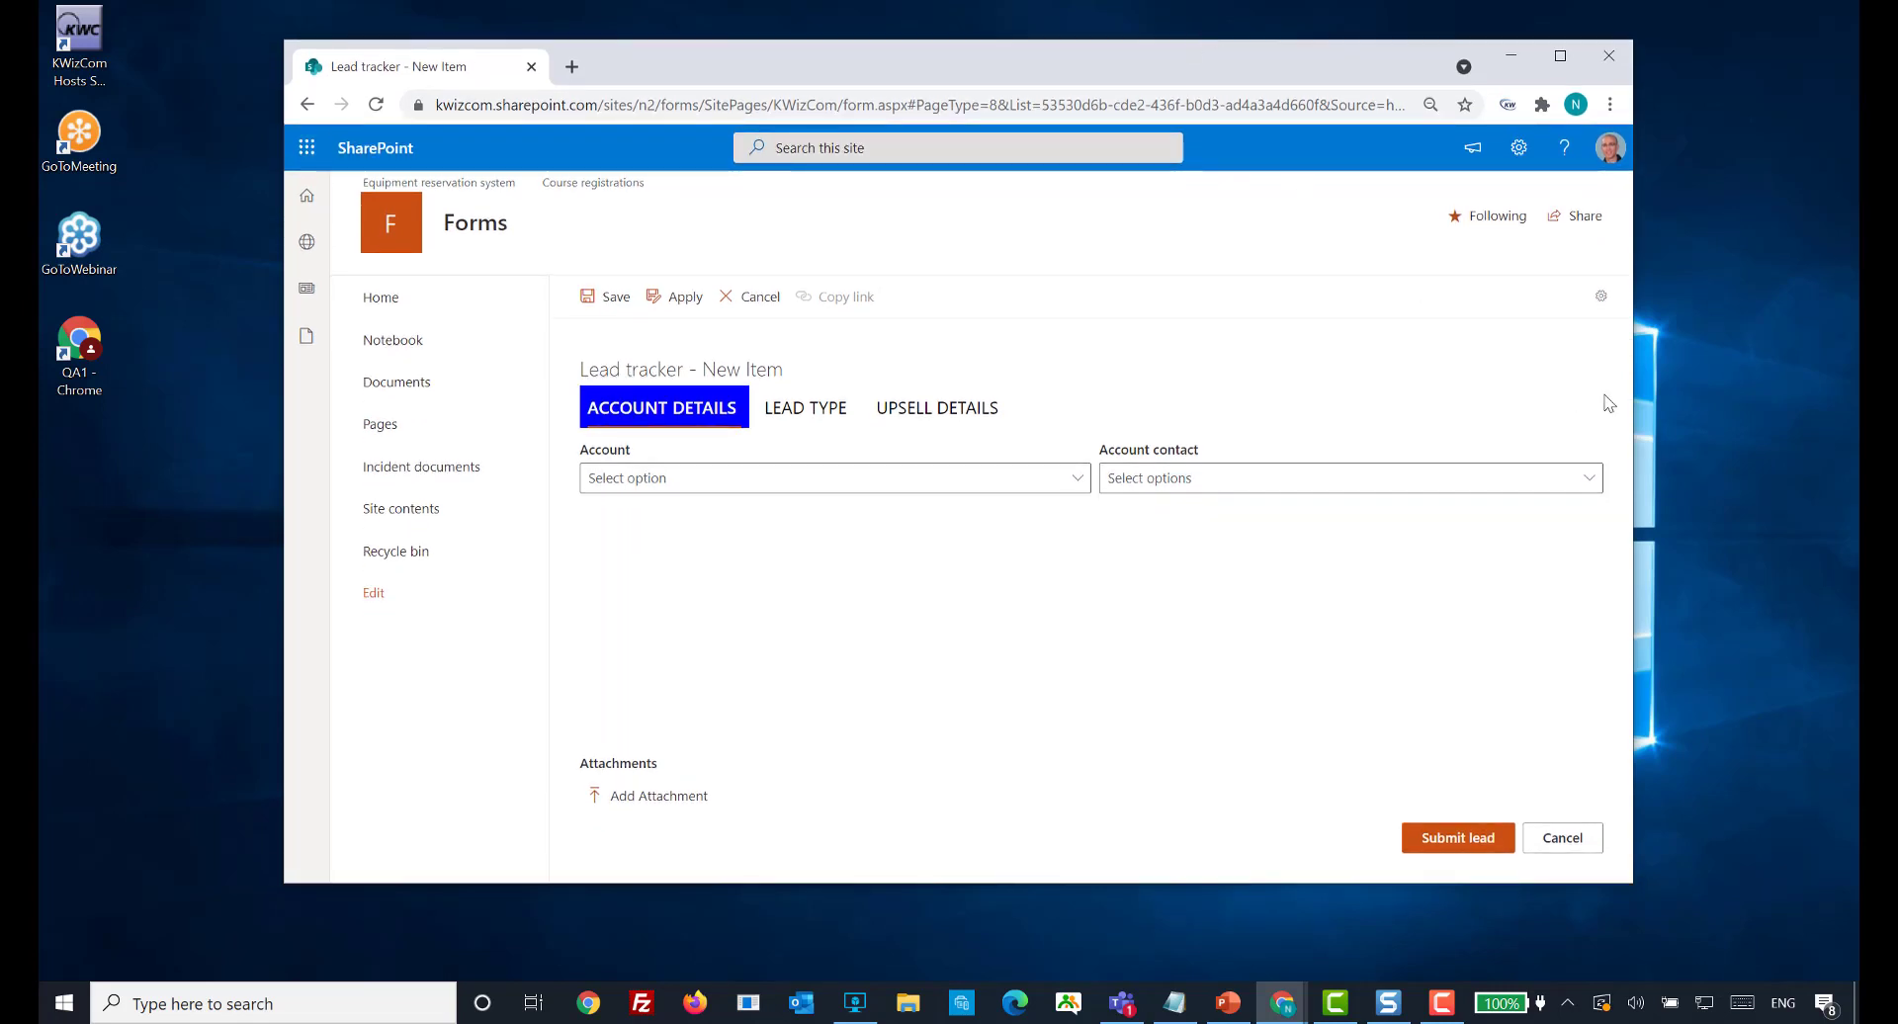
{"action": "left_click_drag", "start_coordinate": [1629, 394], "coordinate": [969, 436]}
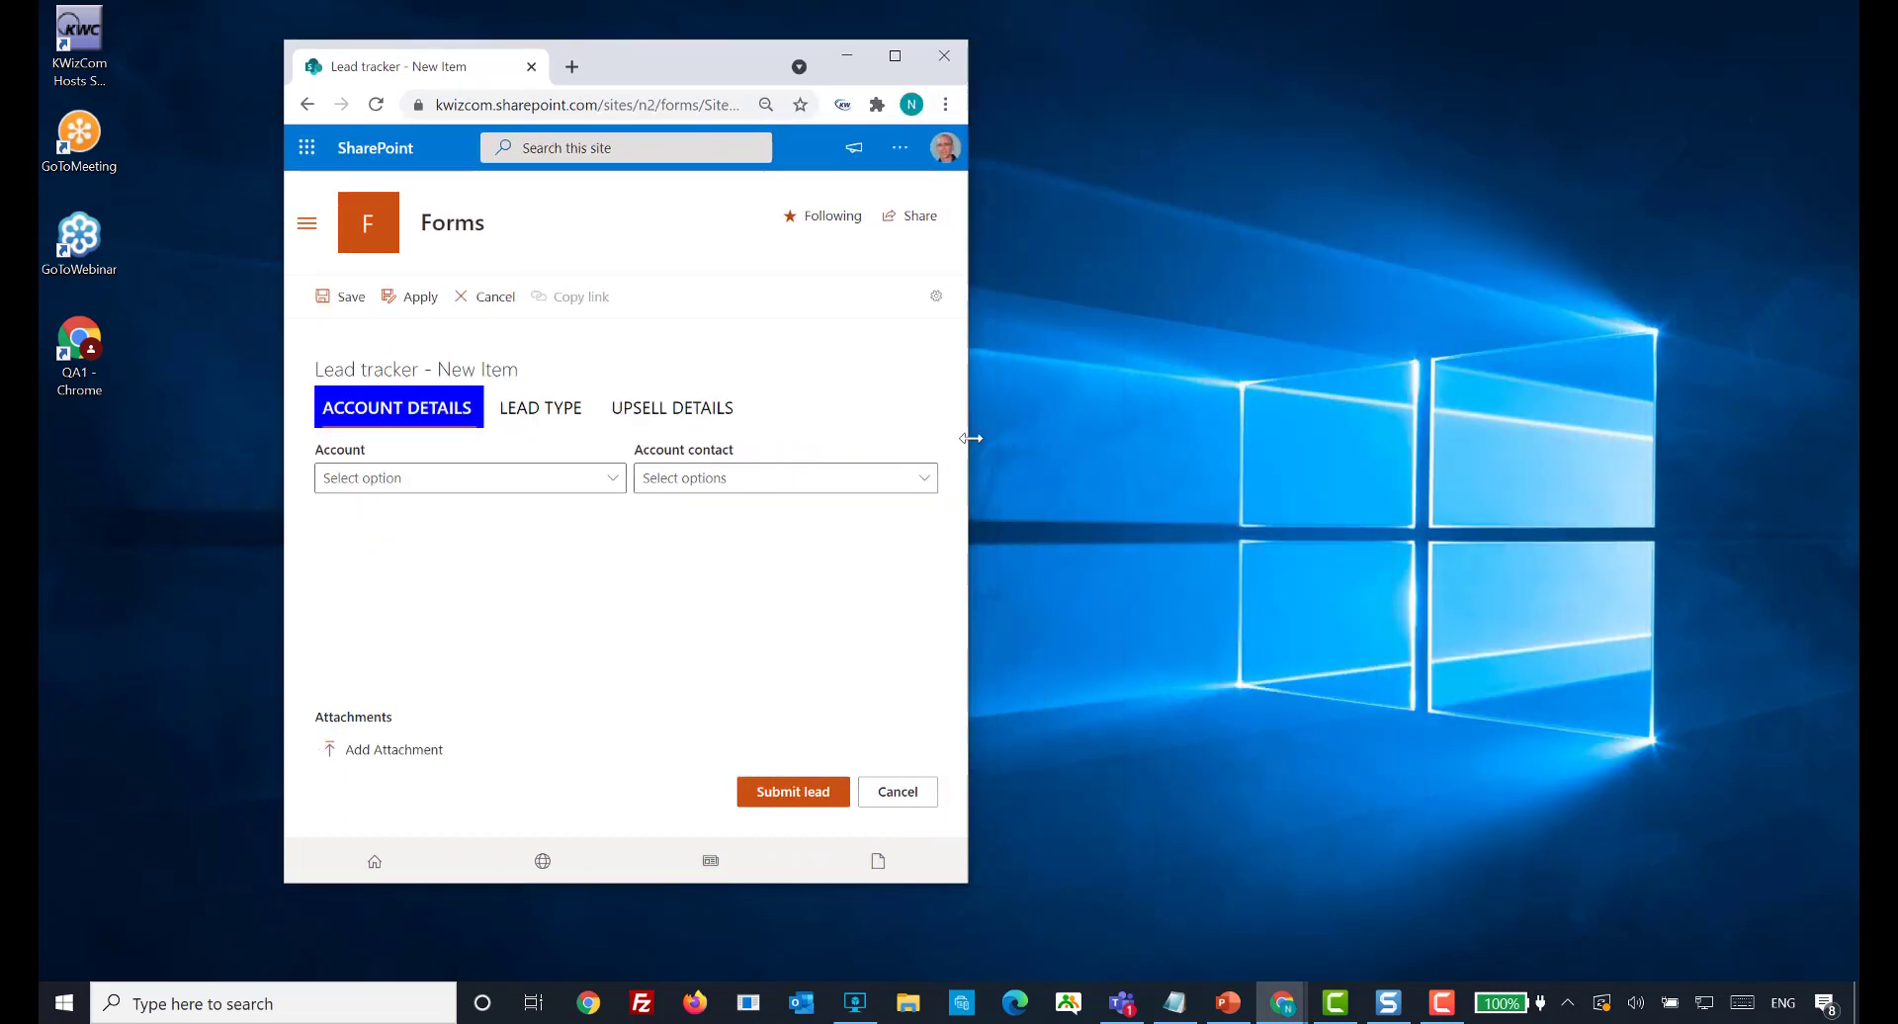
- Review the Lead type, Upsell details and Account details tabs in the narrow window, and maximize it again from Lead type
{"action": "left_click", "coordinate": [540, 406]}
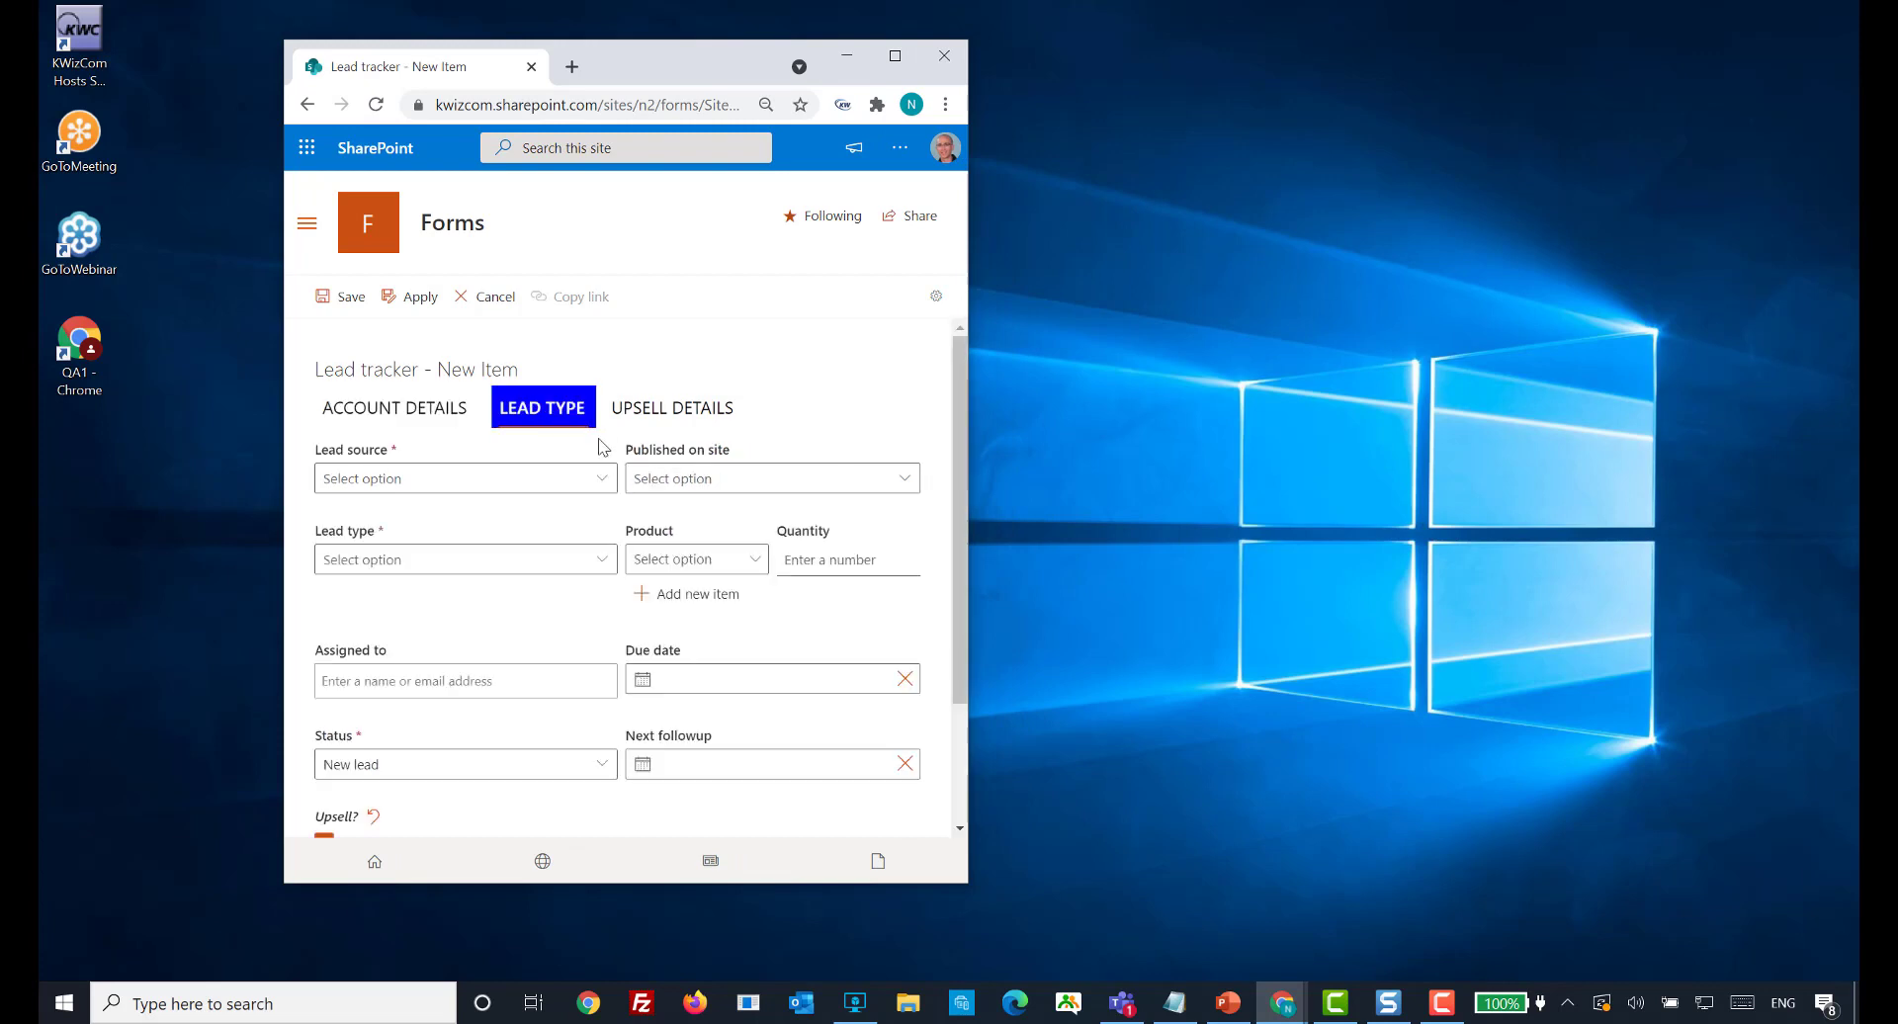
{"action": "left_click", "coordinate": [645, 417]}
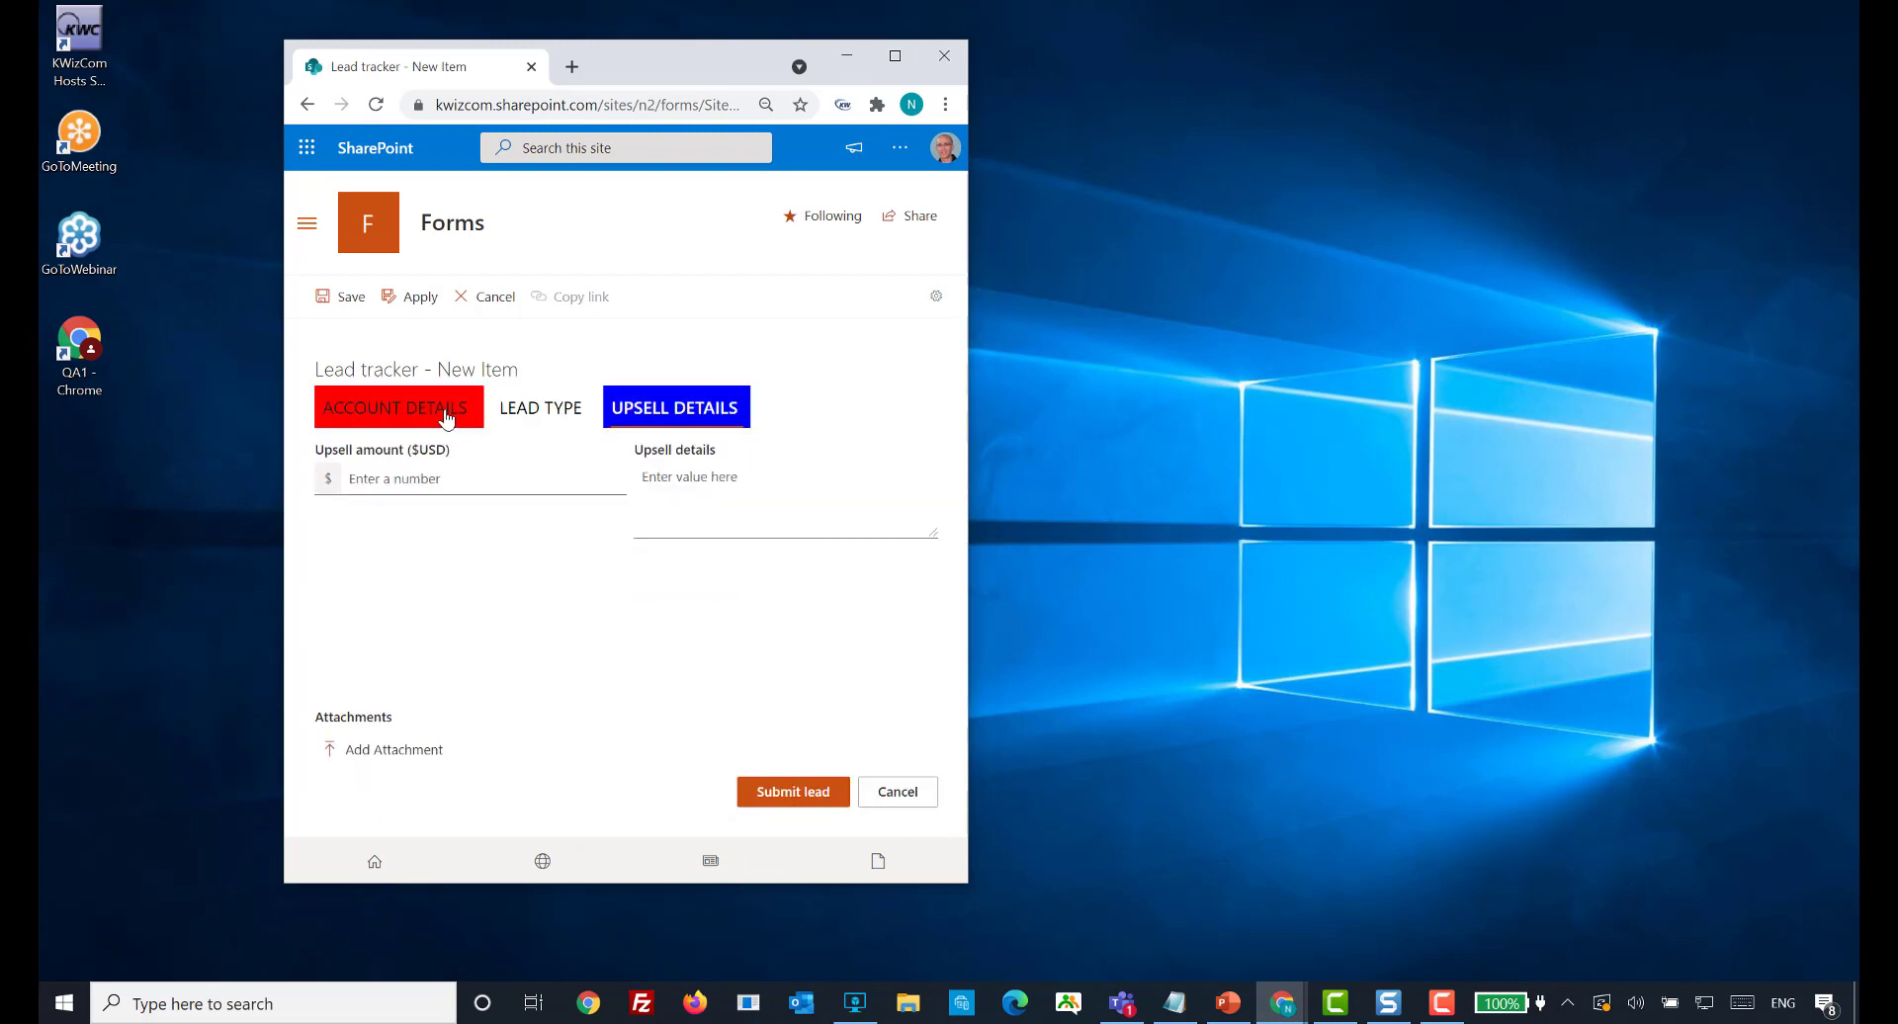
{"action": "left_click", "coordinate": [445, 415]}
{"action": "left_click", "coordinate": [521, 414]}
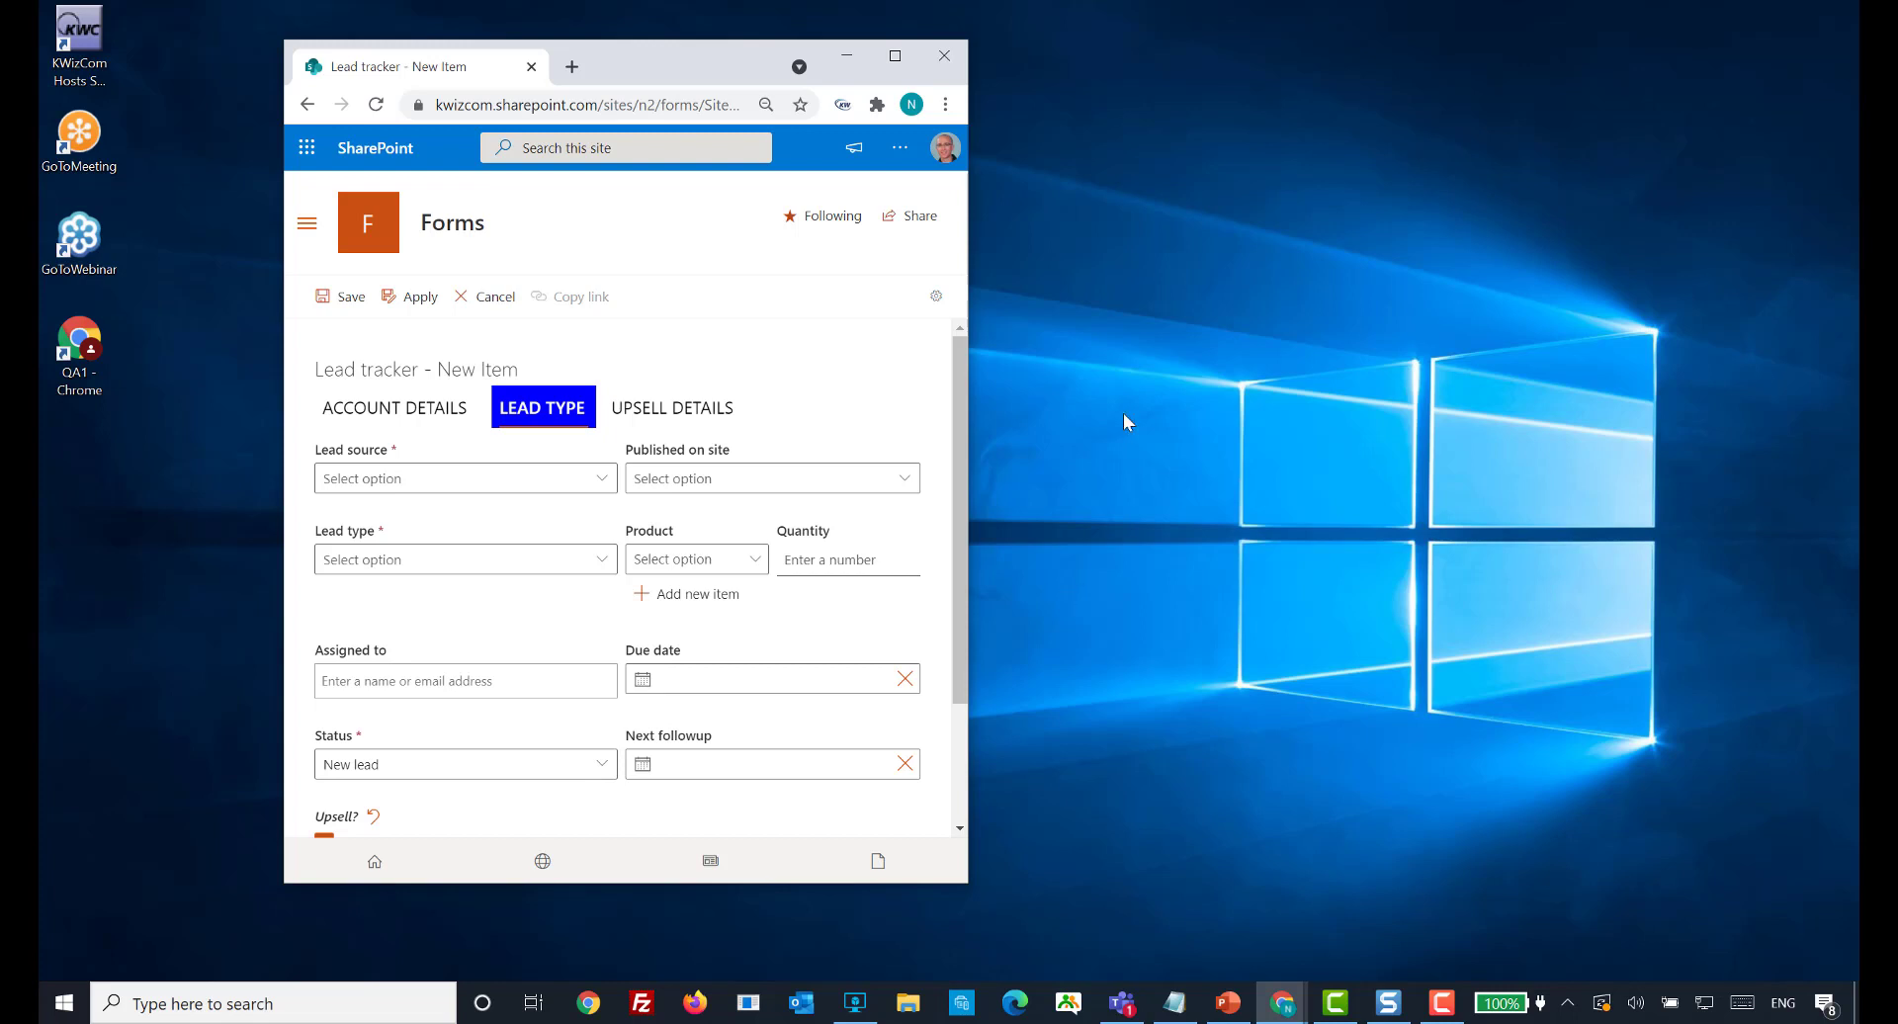
{"action": "left_click", "coordinate": [895, 55]}
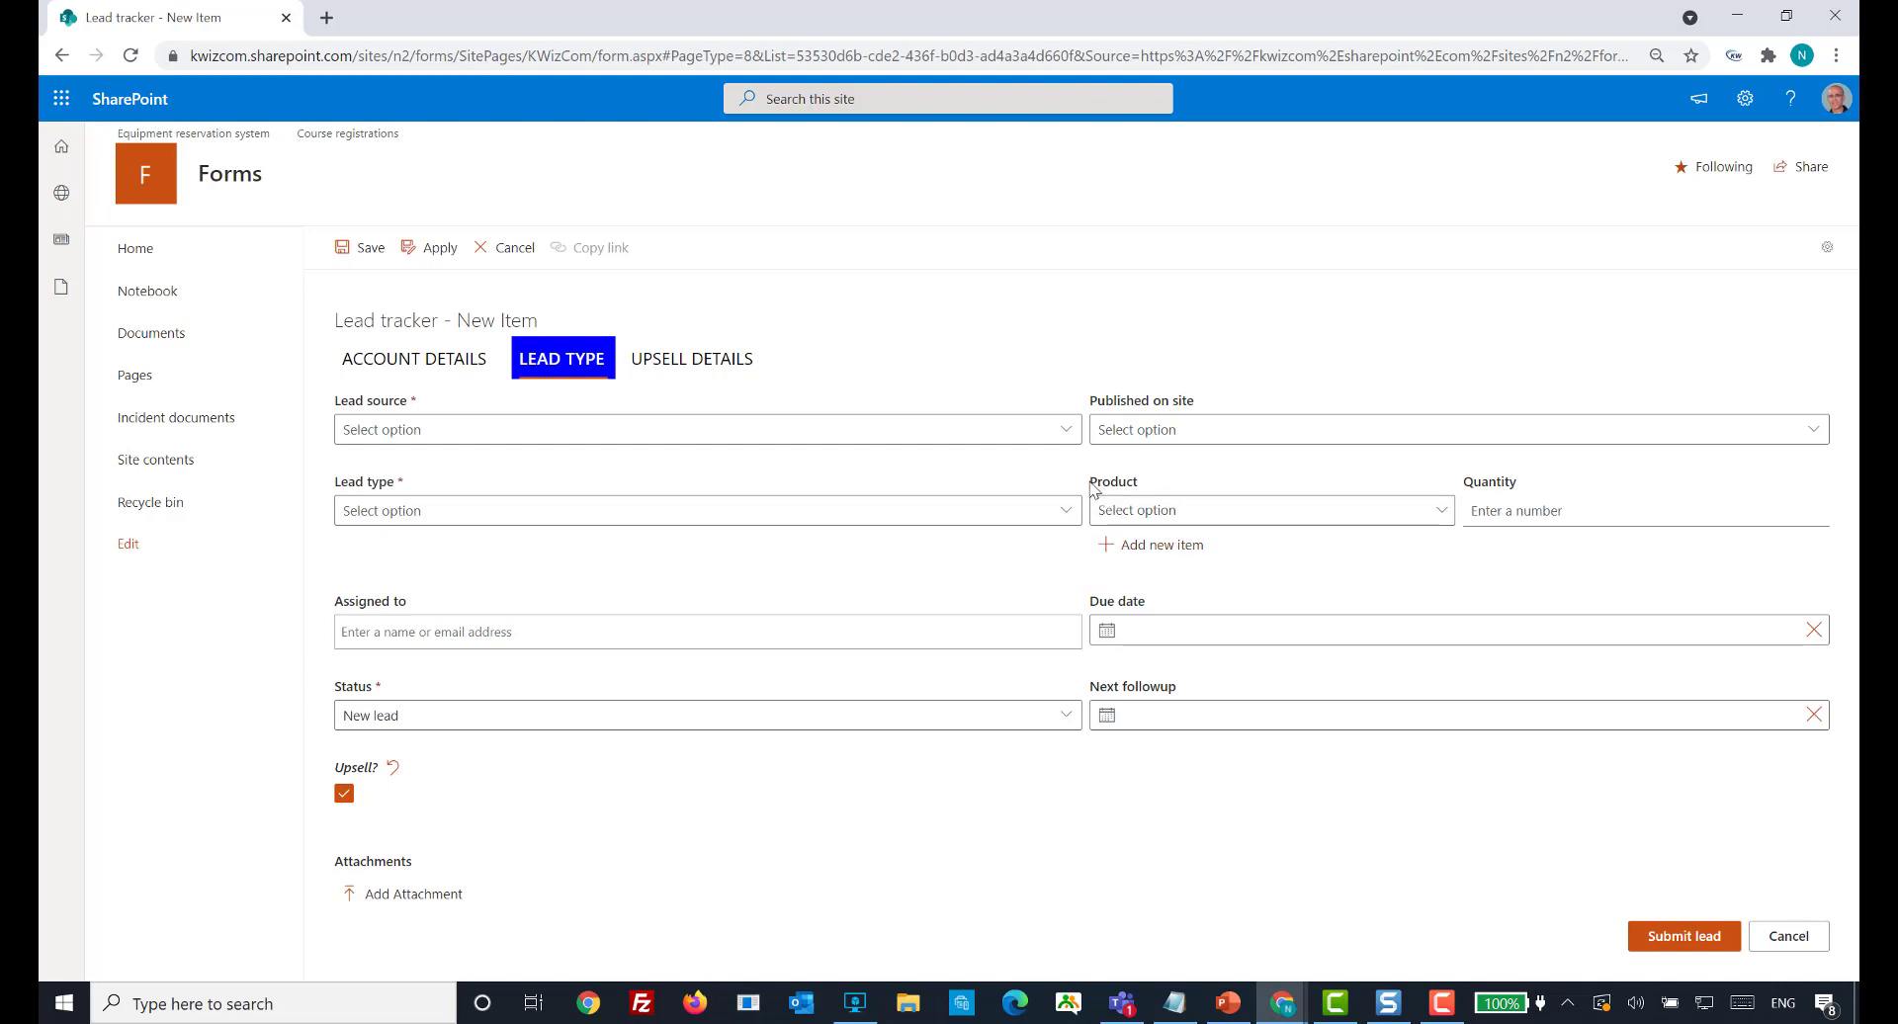
- Highlight the Product and Quantity labels, and try the lead type as Product license before setting it to Custom project
{"action": "left_click_drag", "start_coordinate": [1091, 486], "coordinate": [1268, 491]}
{"action": "left_click_drag", "start_coordinate": [1462, 486], "coordinate": [1525, 489]}
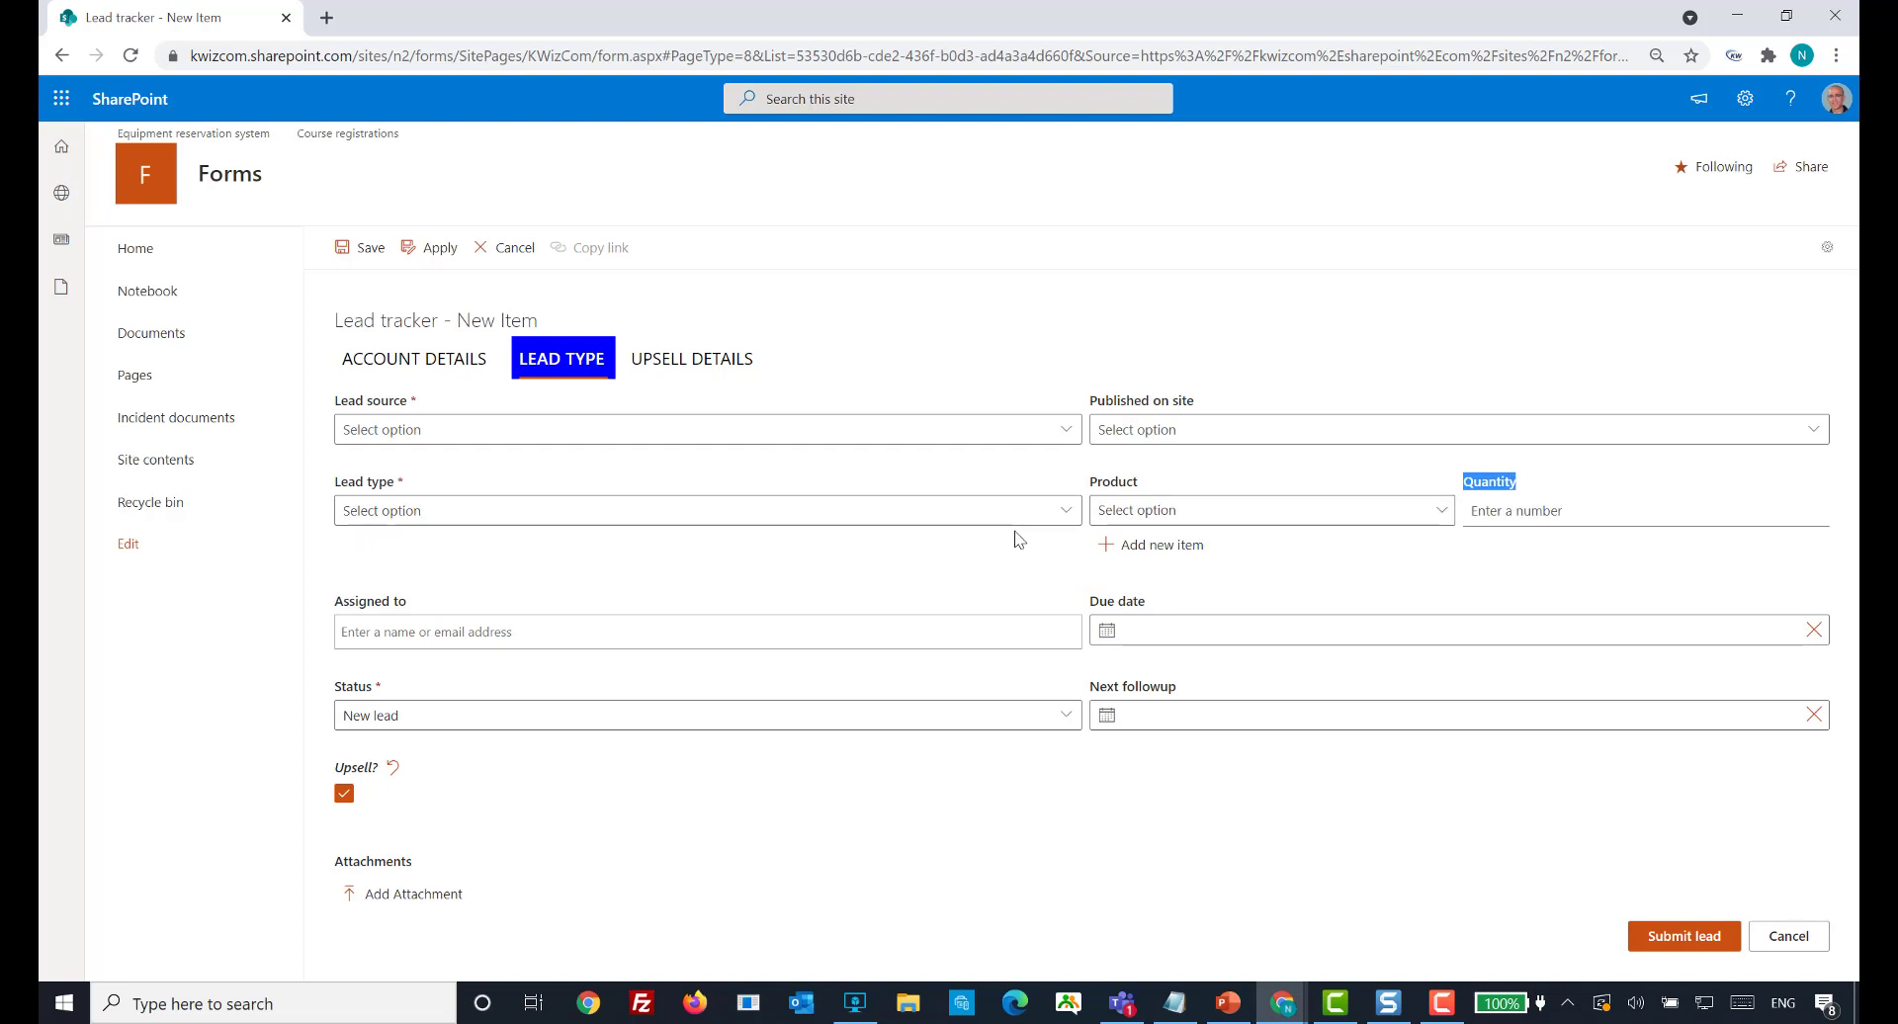
{"action": "left_click", "coordinate": [1074, 510]}
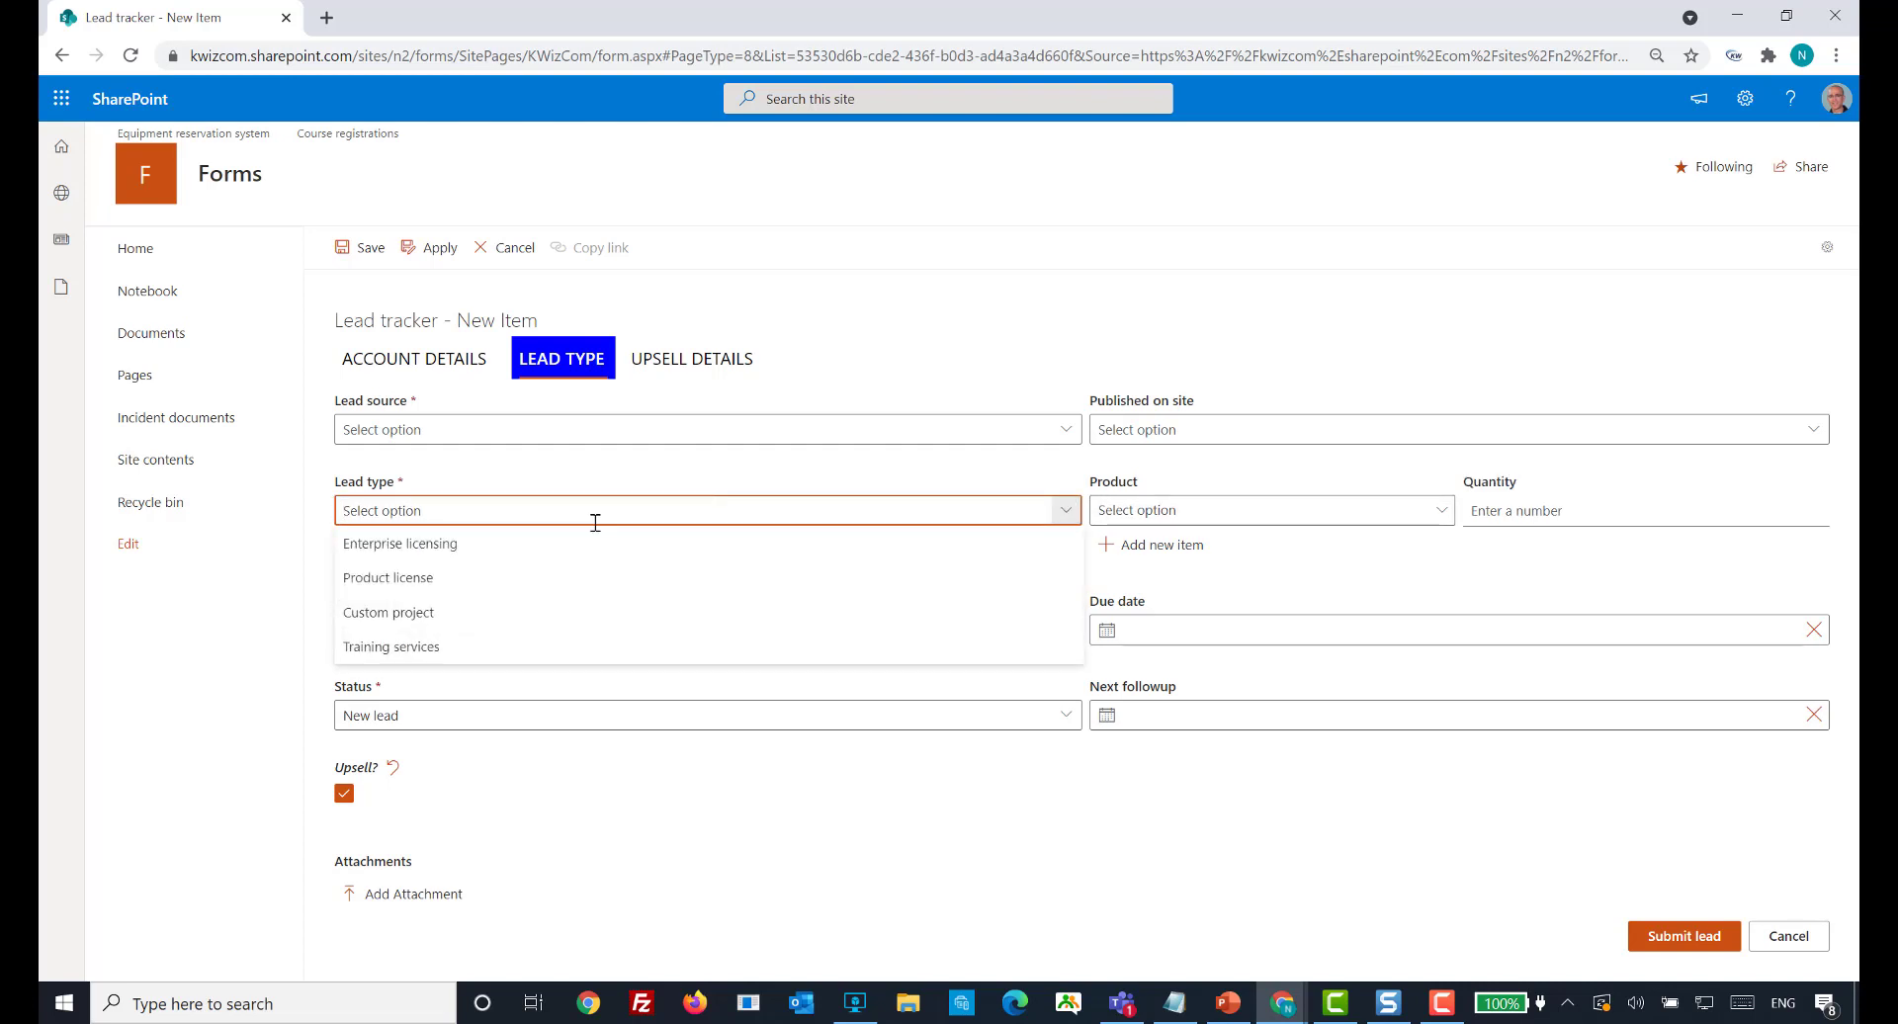
{"action": "left_click", "coordinate": [382, 585]}
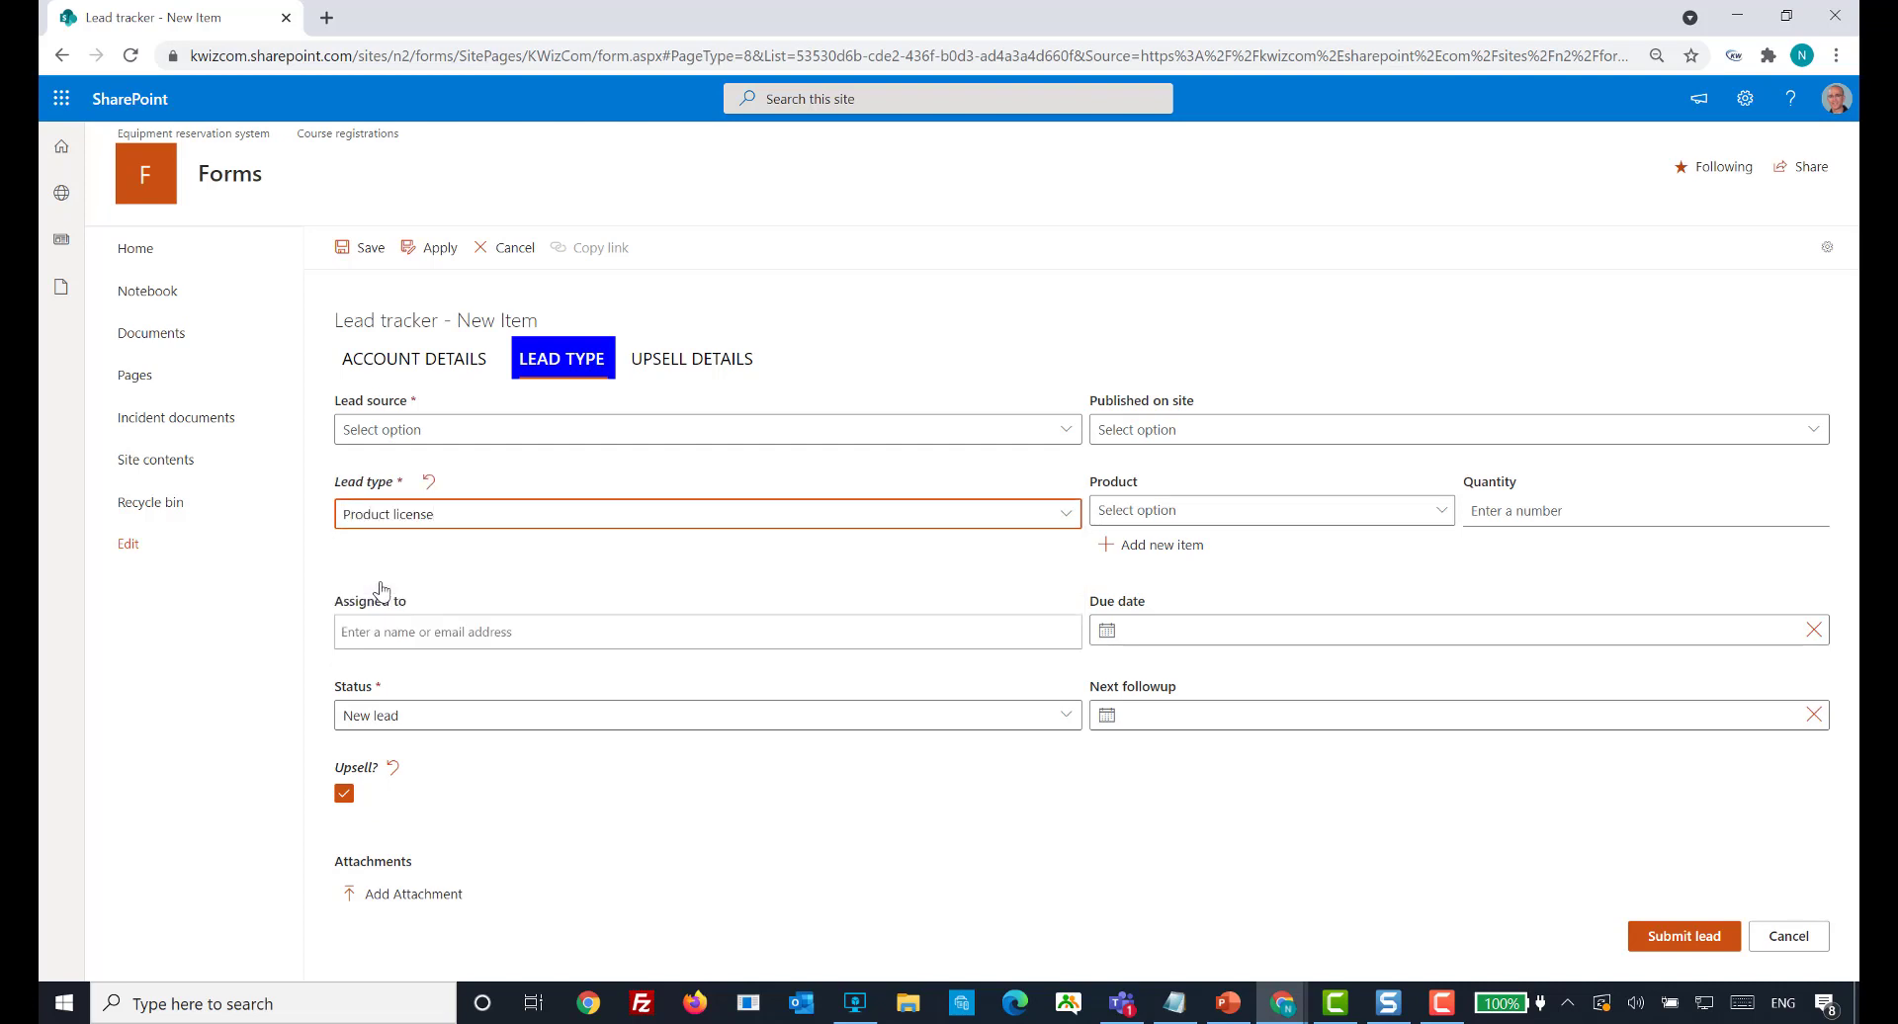
{"action": "left_click", "coordinate": [1065, 513]}
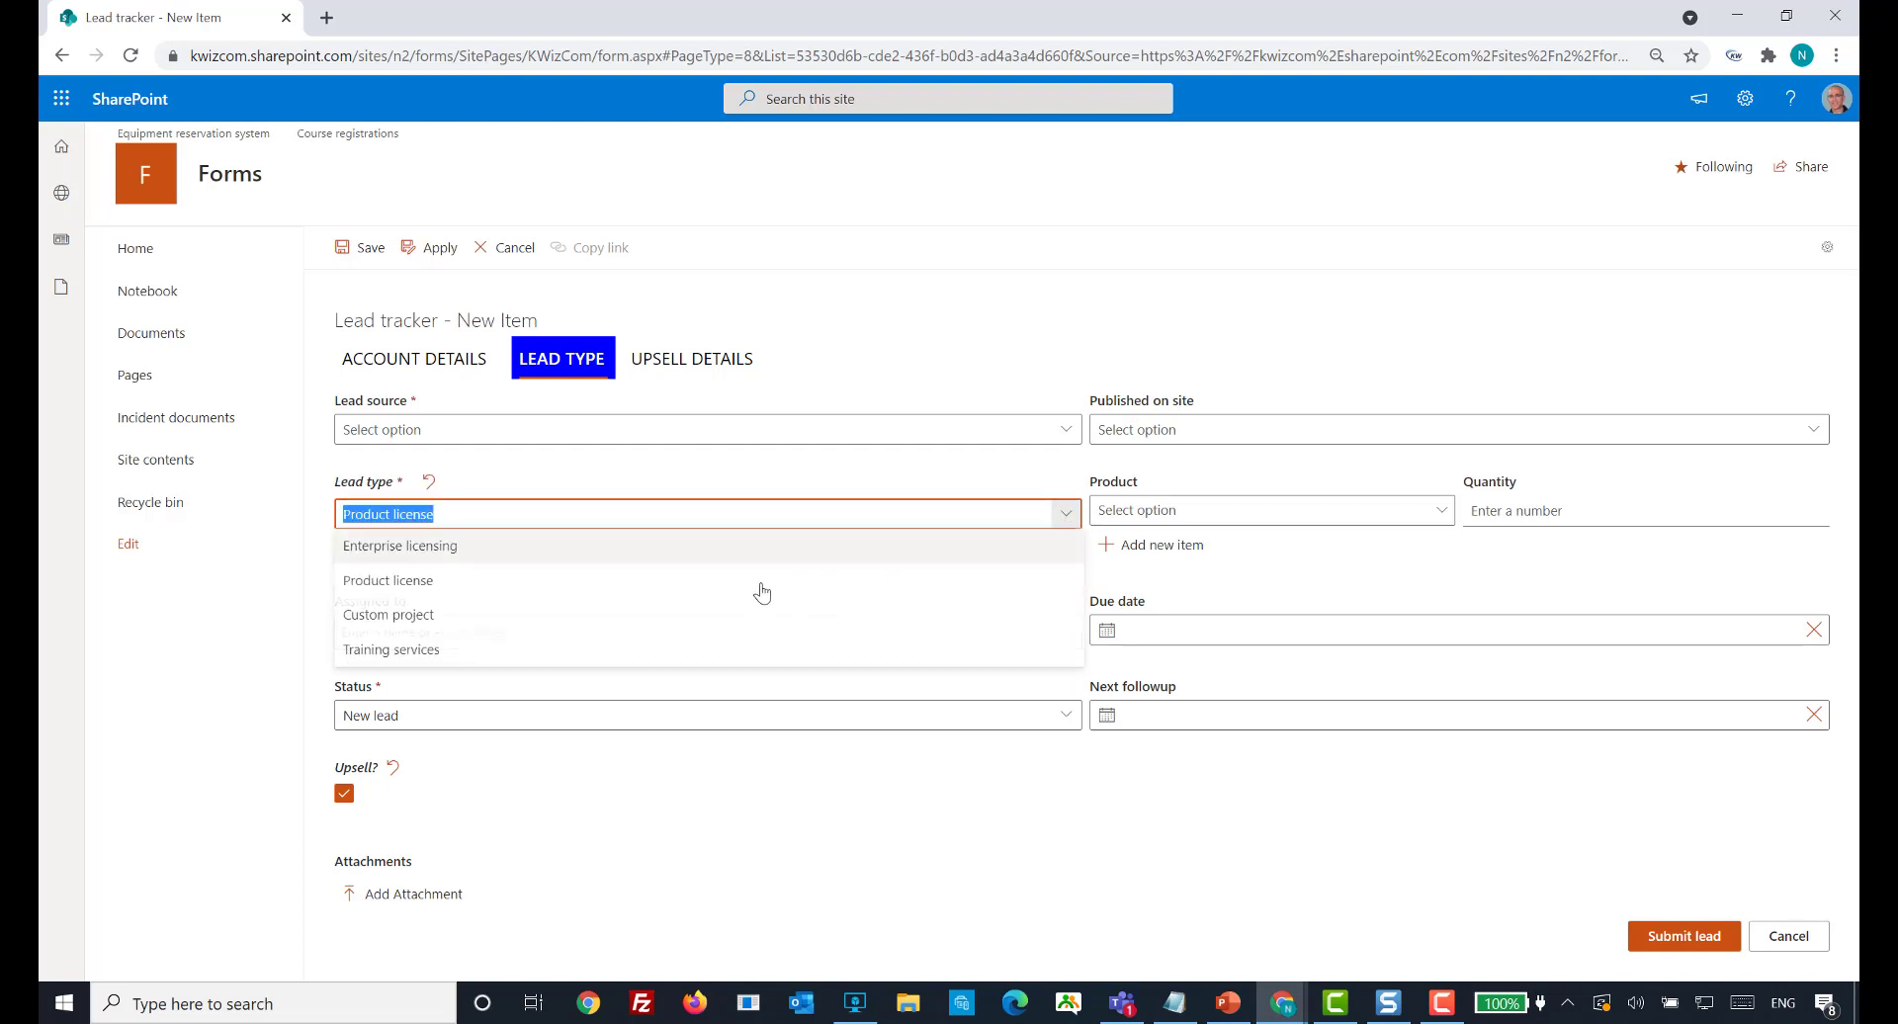
{"action": "left_click", "coordinate": [477, 623]}
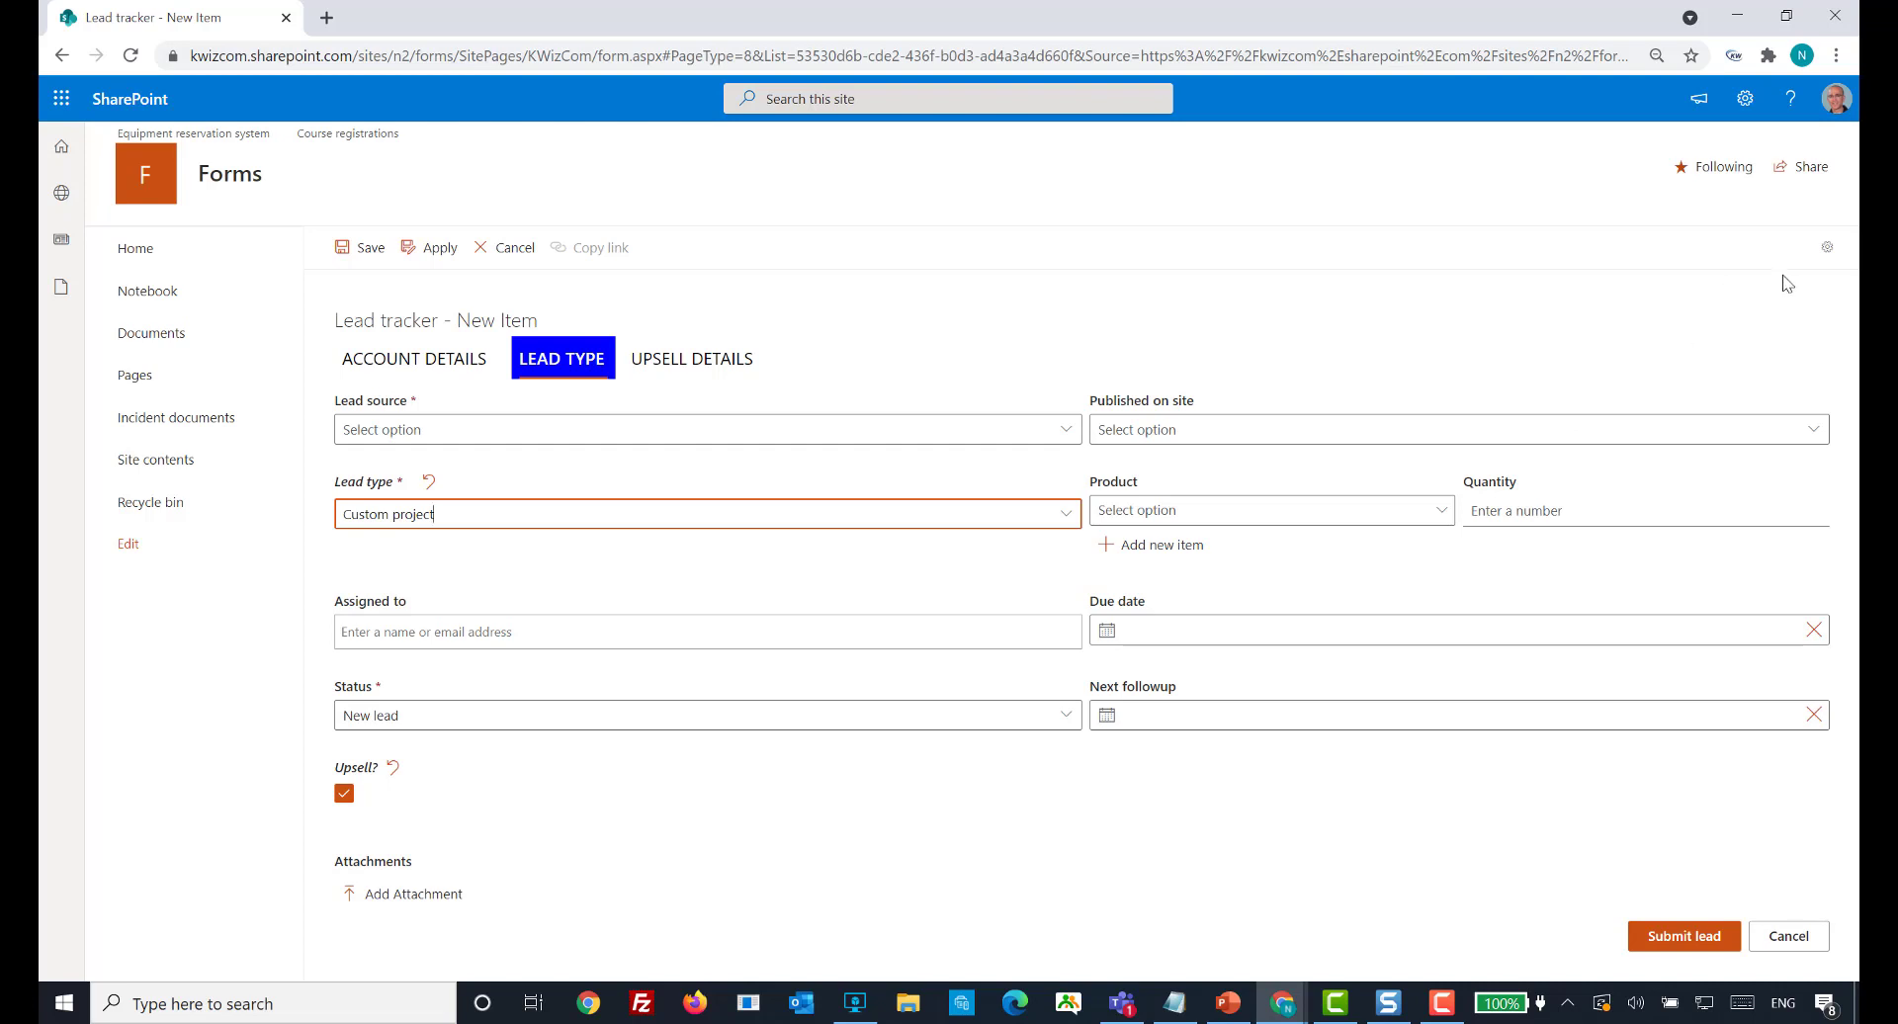
- Open the list's Dynamic Column Permissions settings from the form configuration and show the rules for the Product column
{"action": "left_click", "coordinate": [1826, 249]}
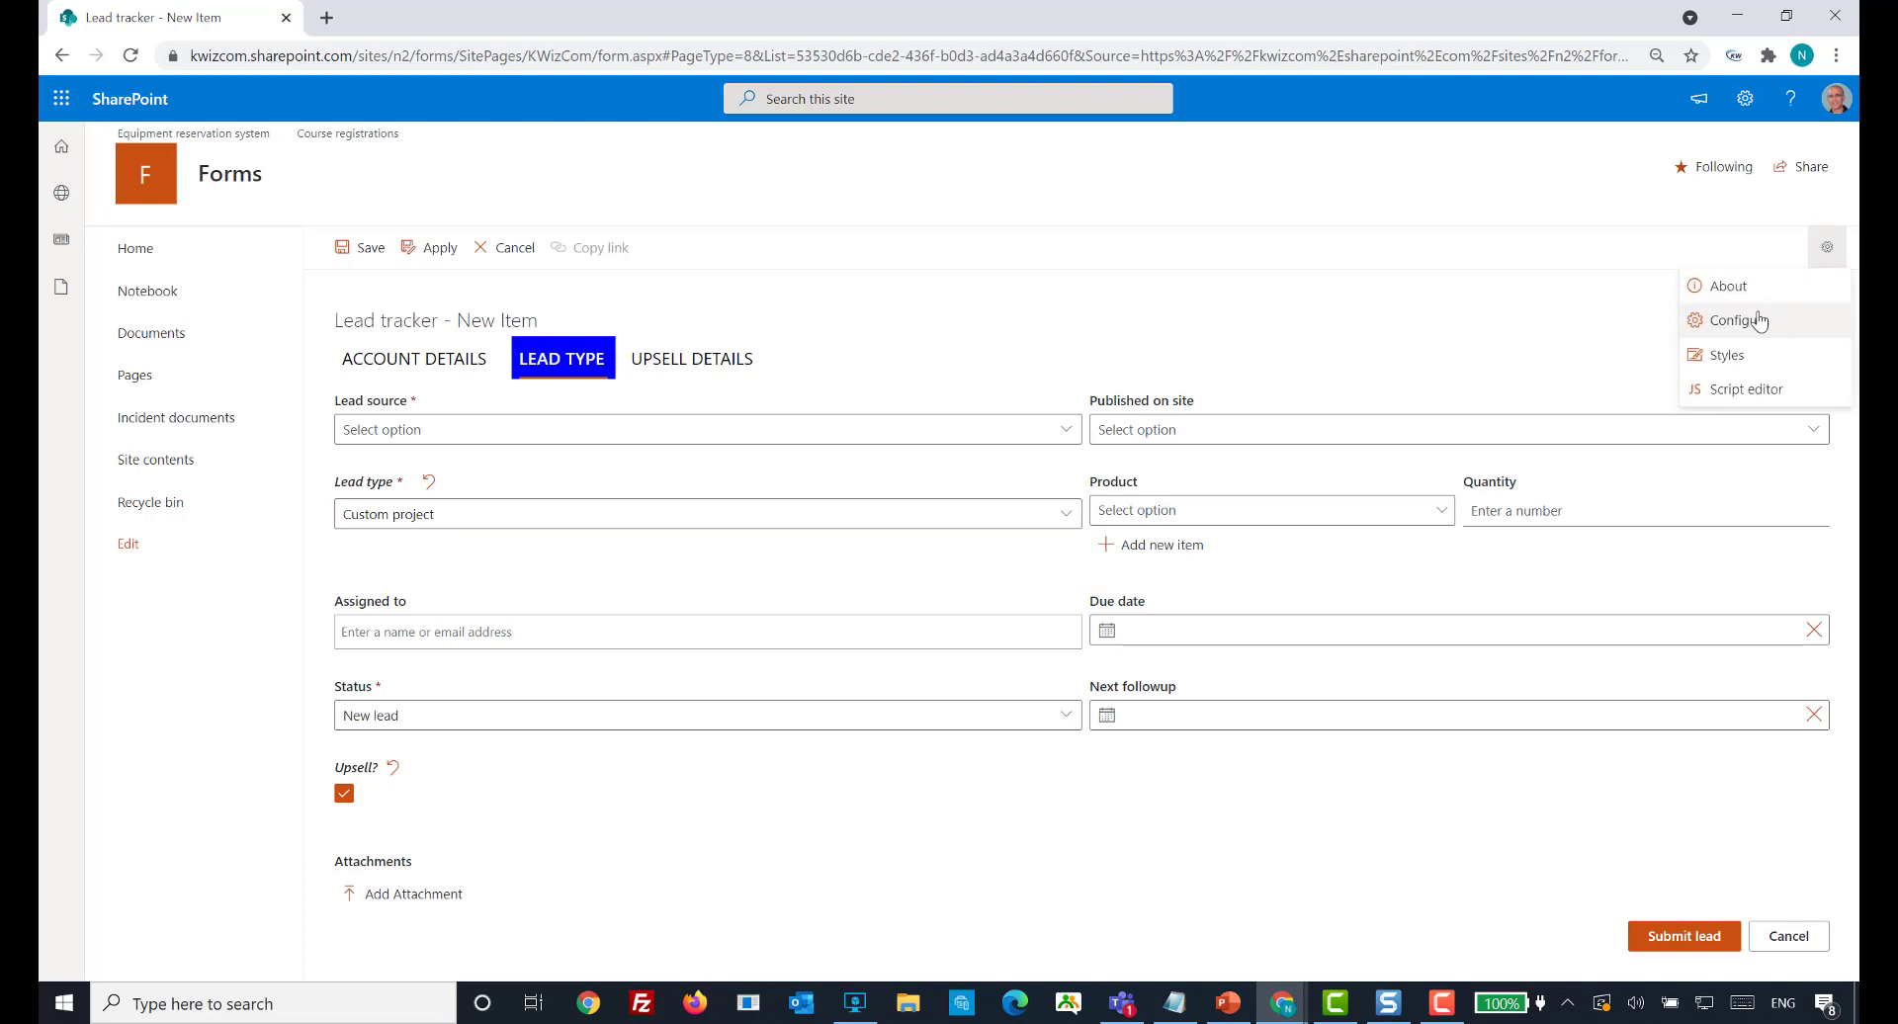
{"action": "left_click", "coordinate": [1740, 321]}
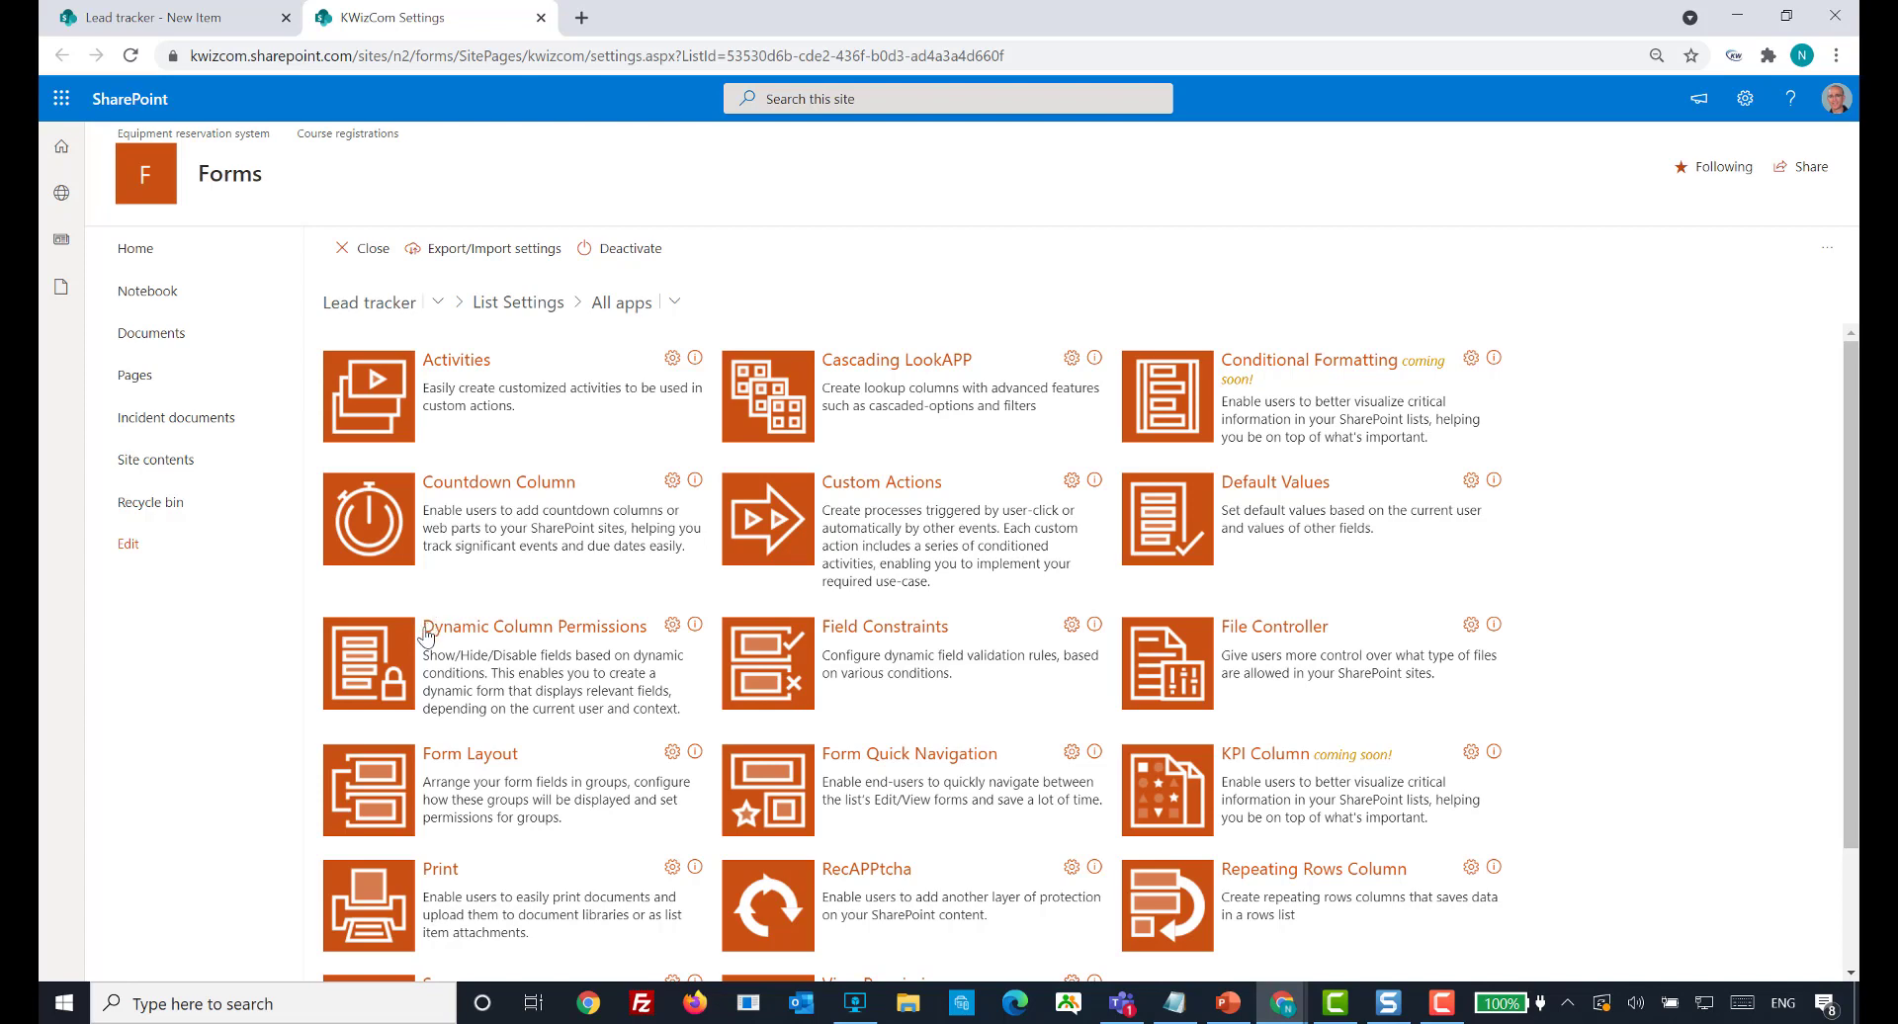
{"action": "left_click", "coordinate": [673, 627]}
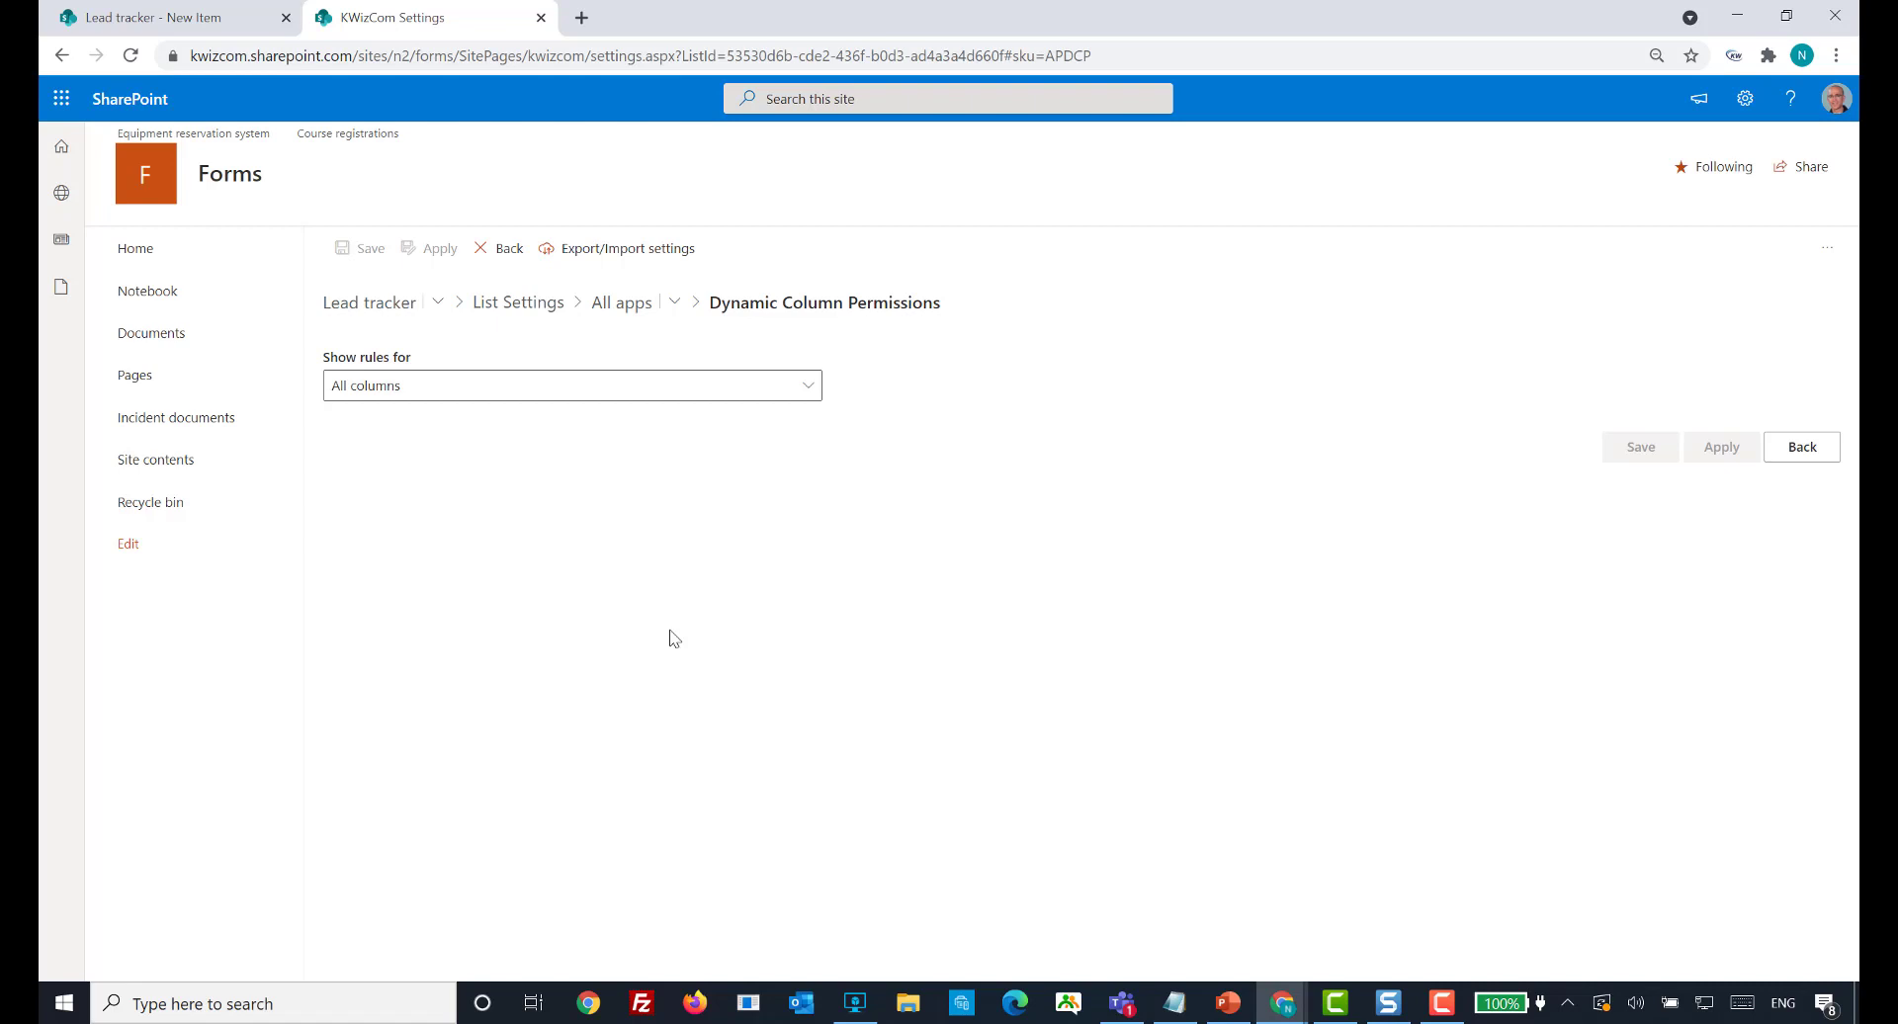
{"action": "left_click", "coordinate": [809, 385]}
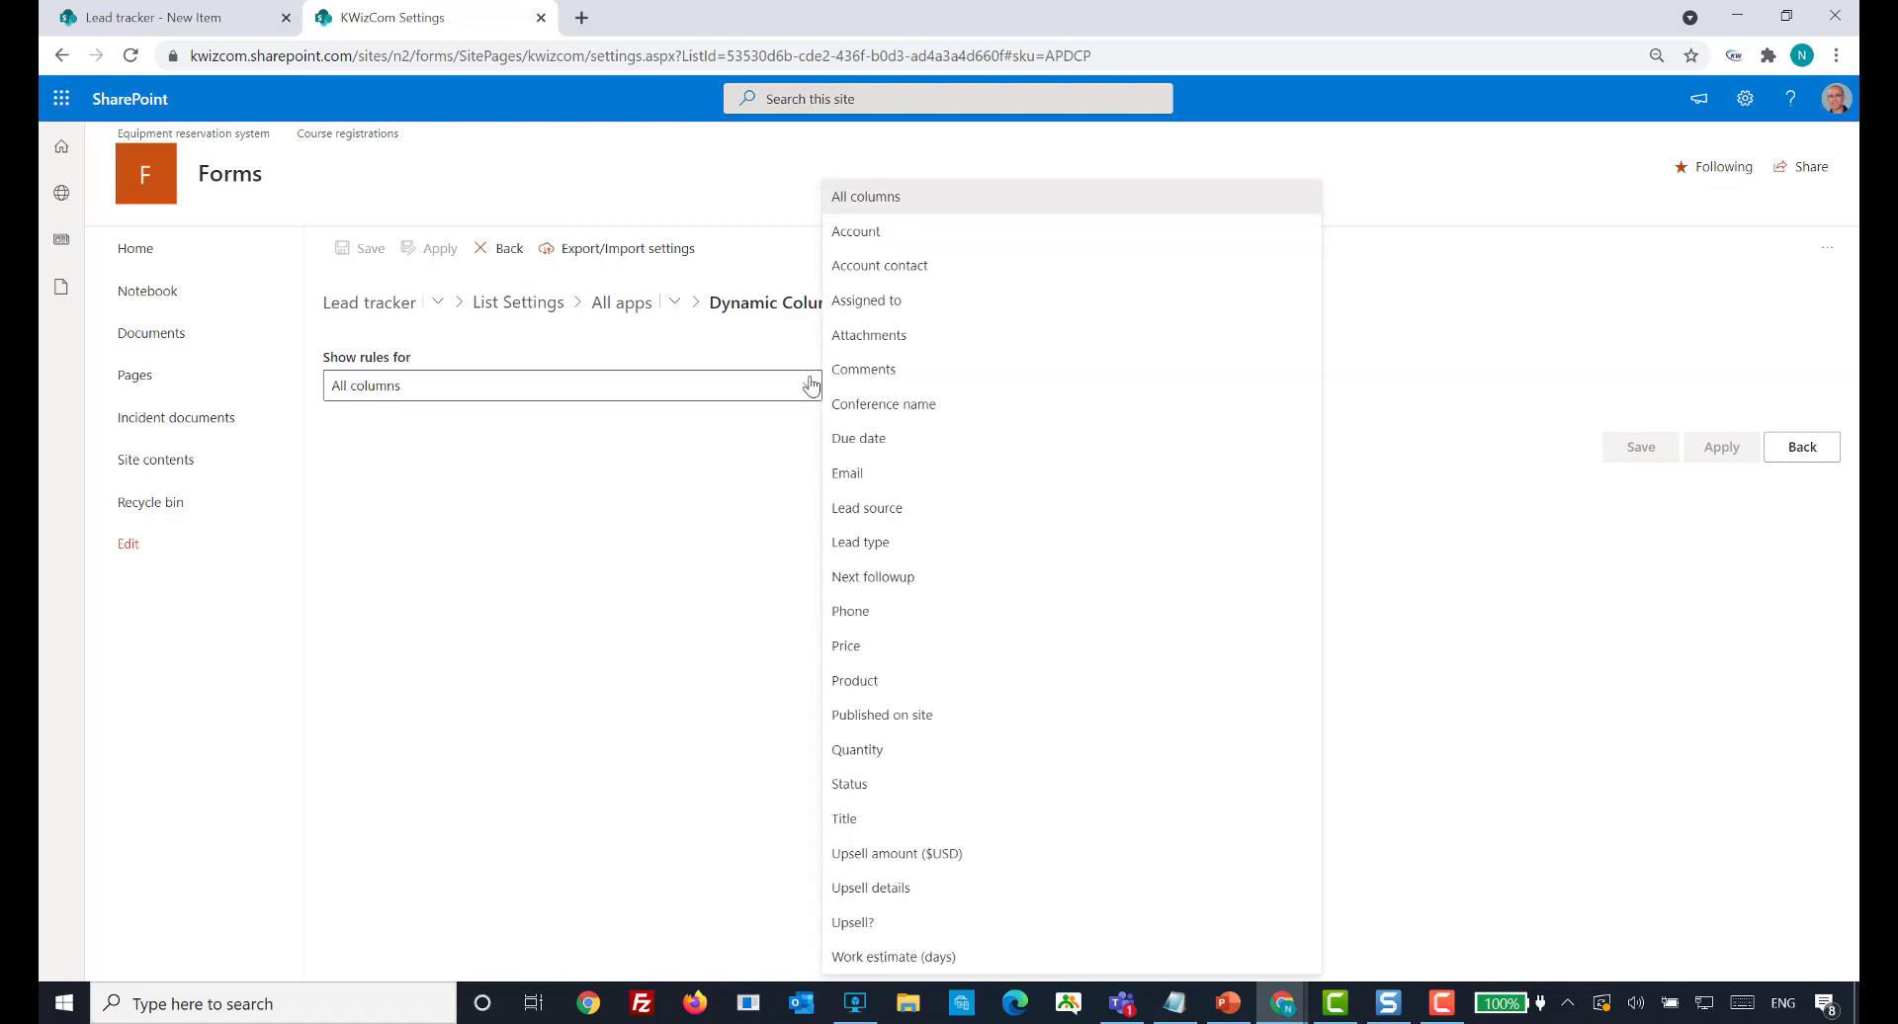
{"action": "left_click", "coordinate": [856, 690]}
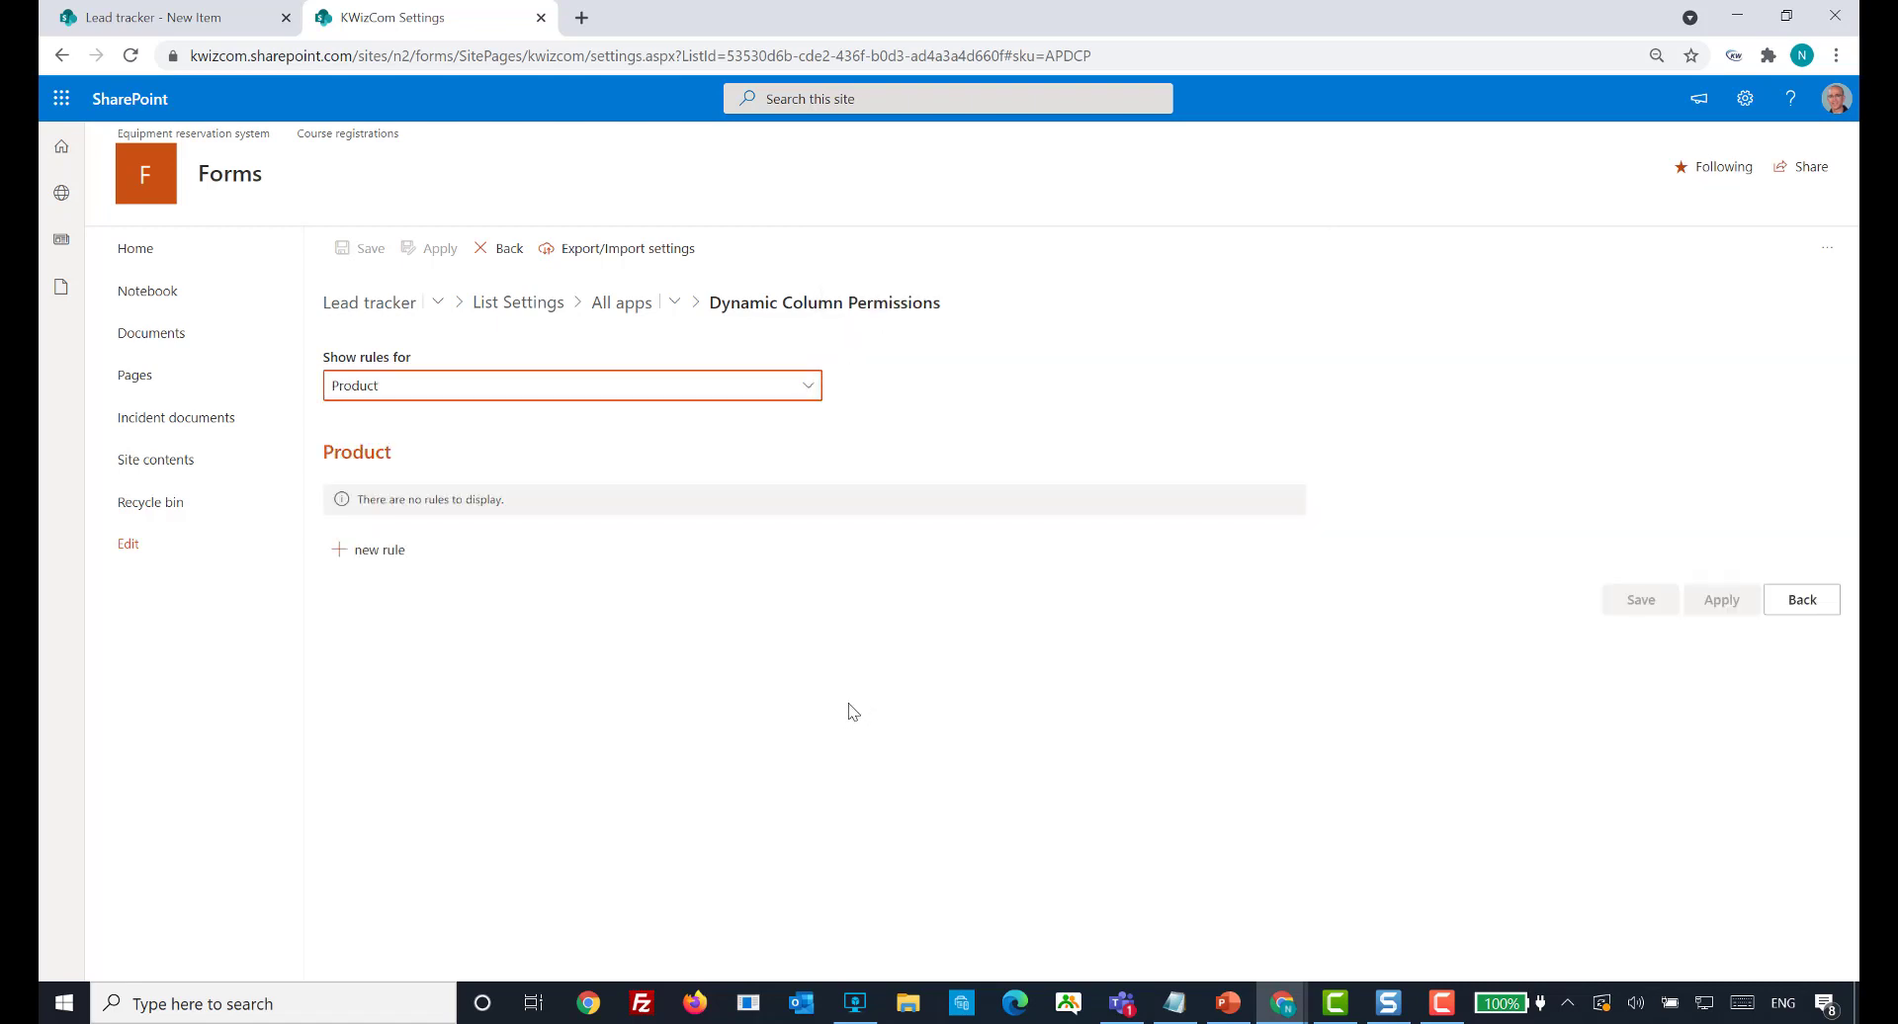
- Create a rule that hides the Product column in the new item, edit item and view item forms
{"action": "left_click", "coordinate": [378, 567]}
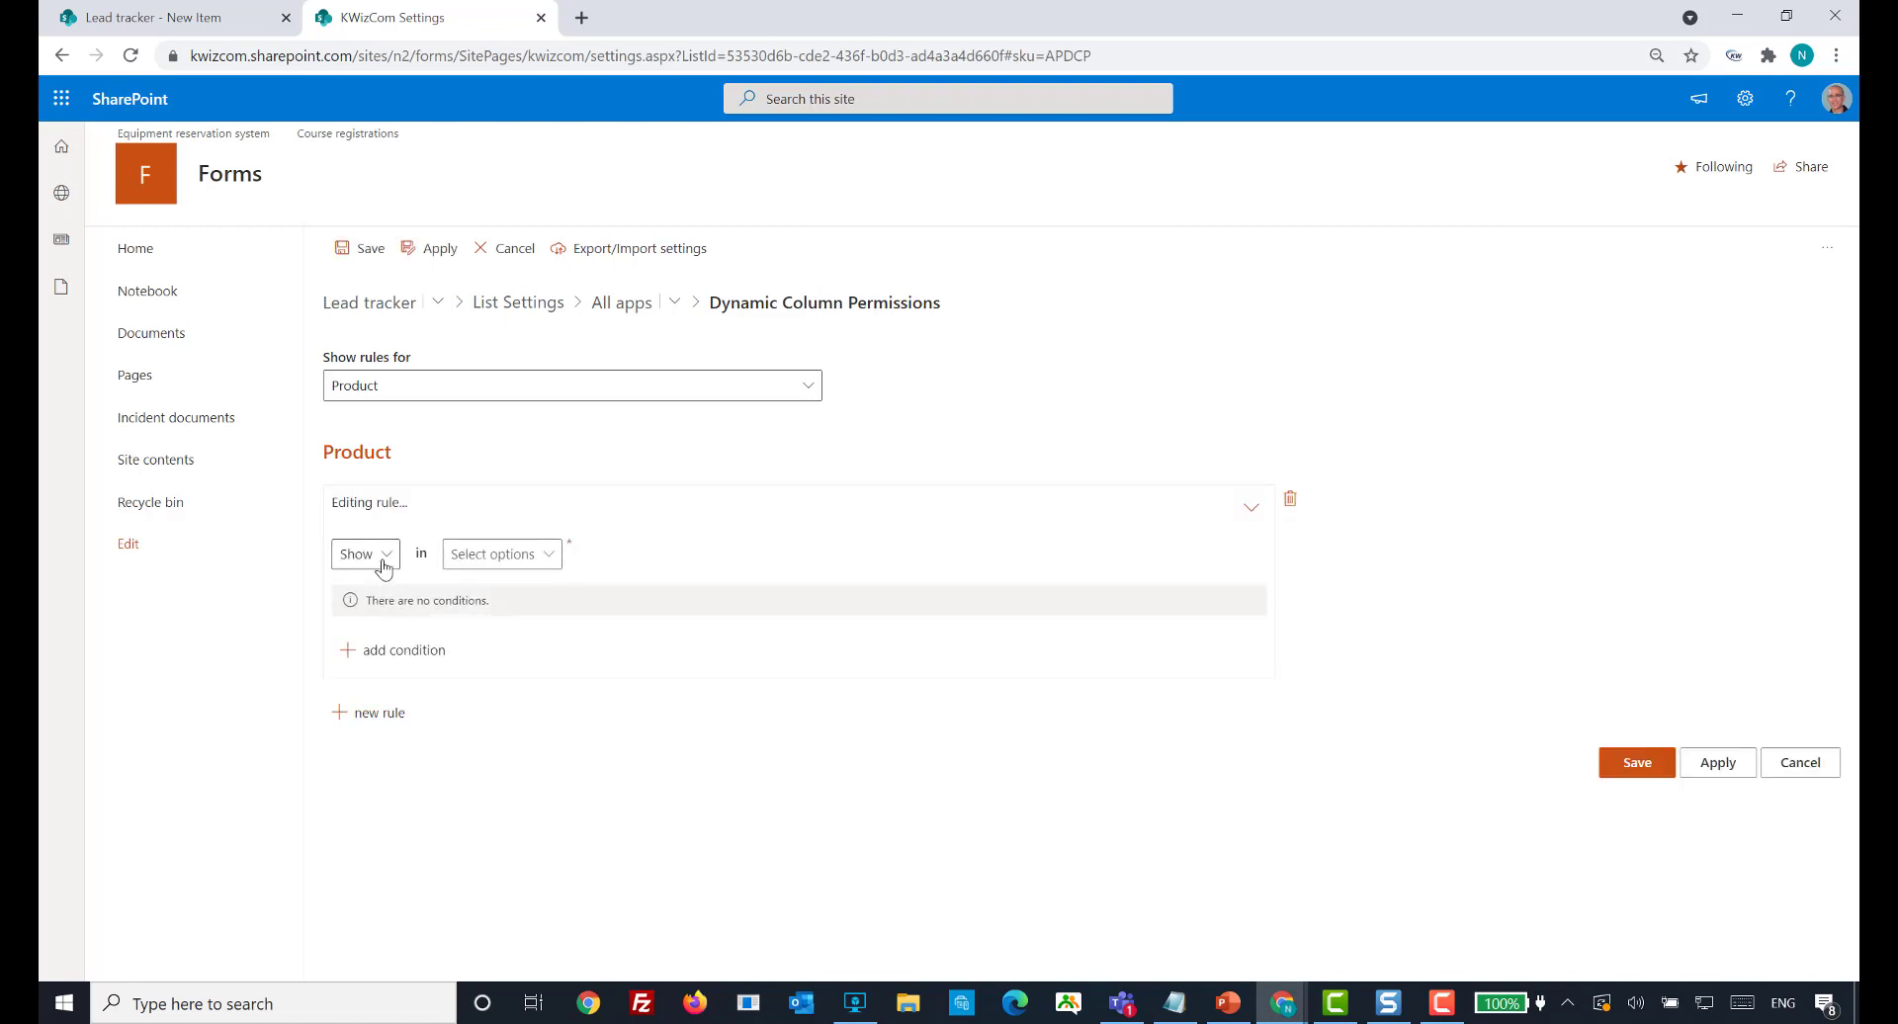
{"action": "left_click", "coordinate": [380, 561]}
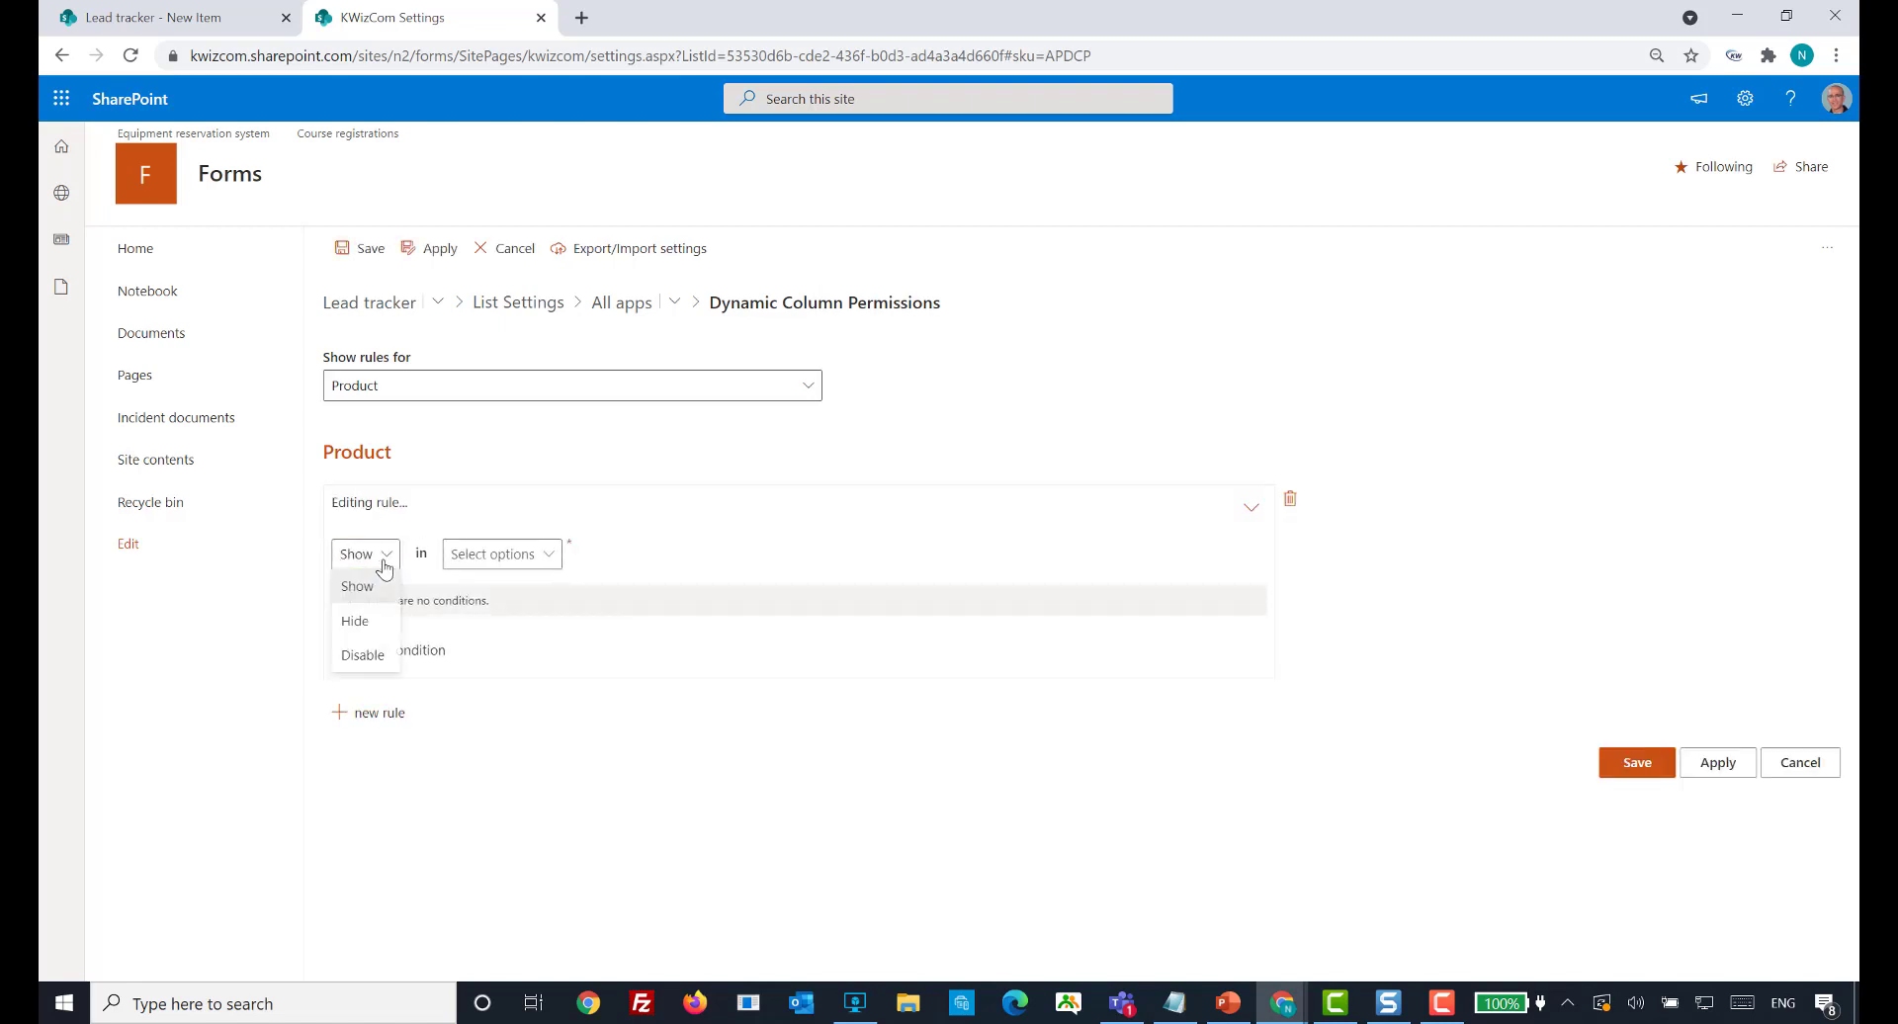
{"action": "left_click", "coordinate": [376, 623]}
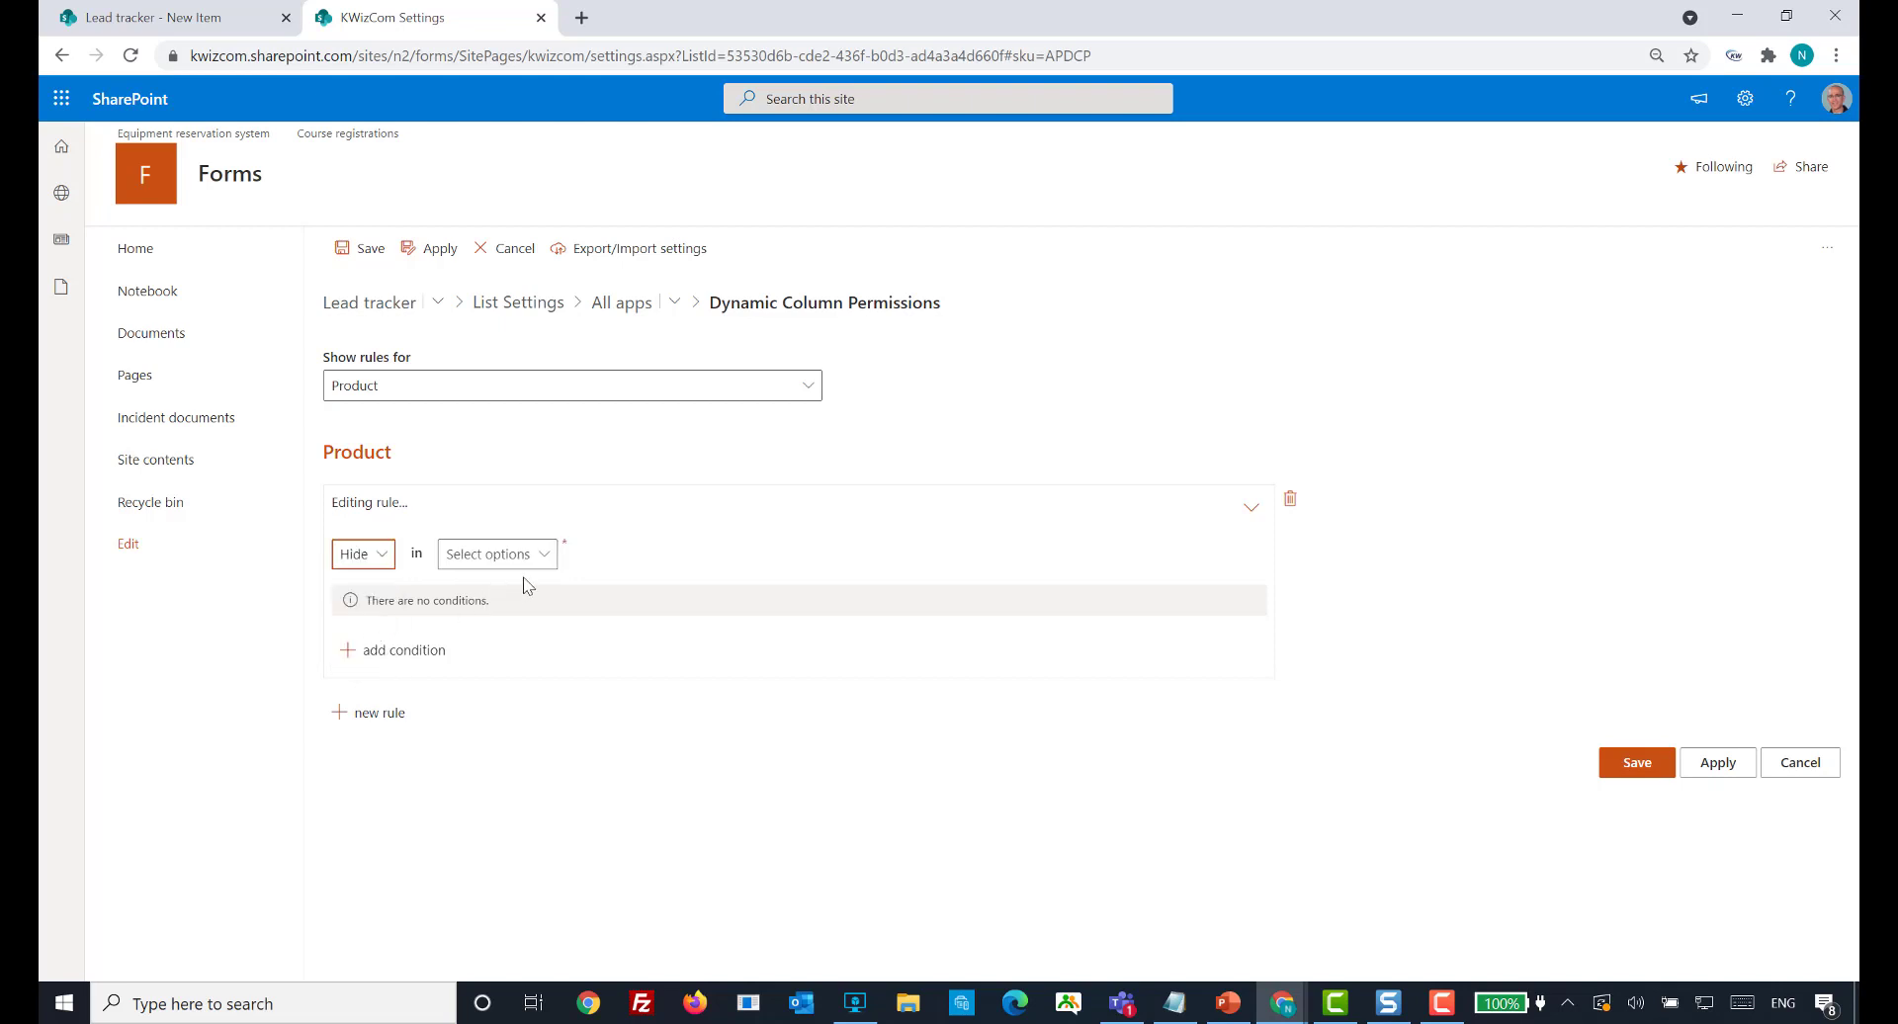
{"action": "left_click", "coordinate": [548, 562]}
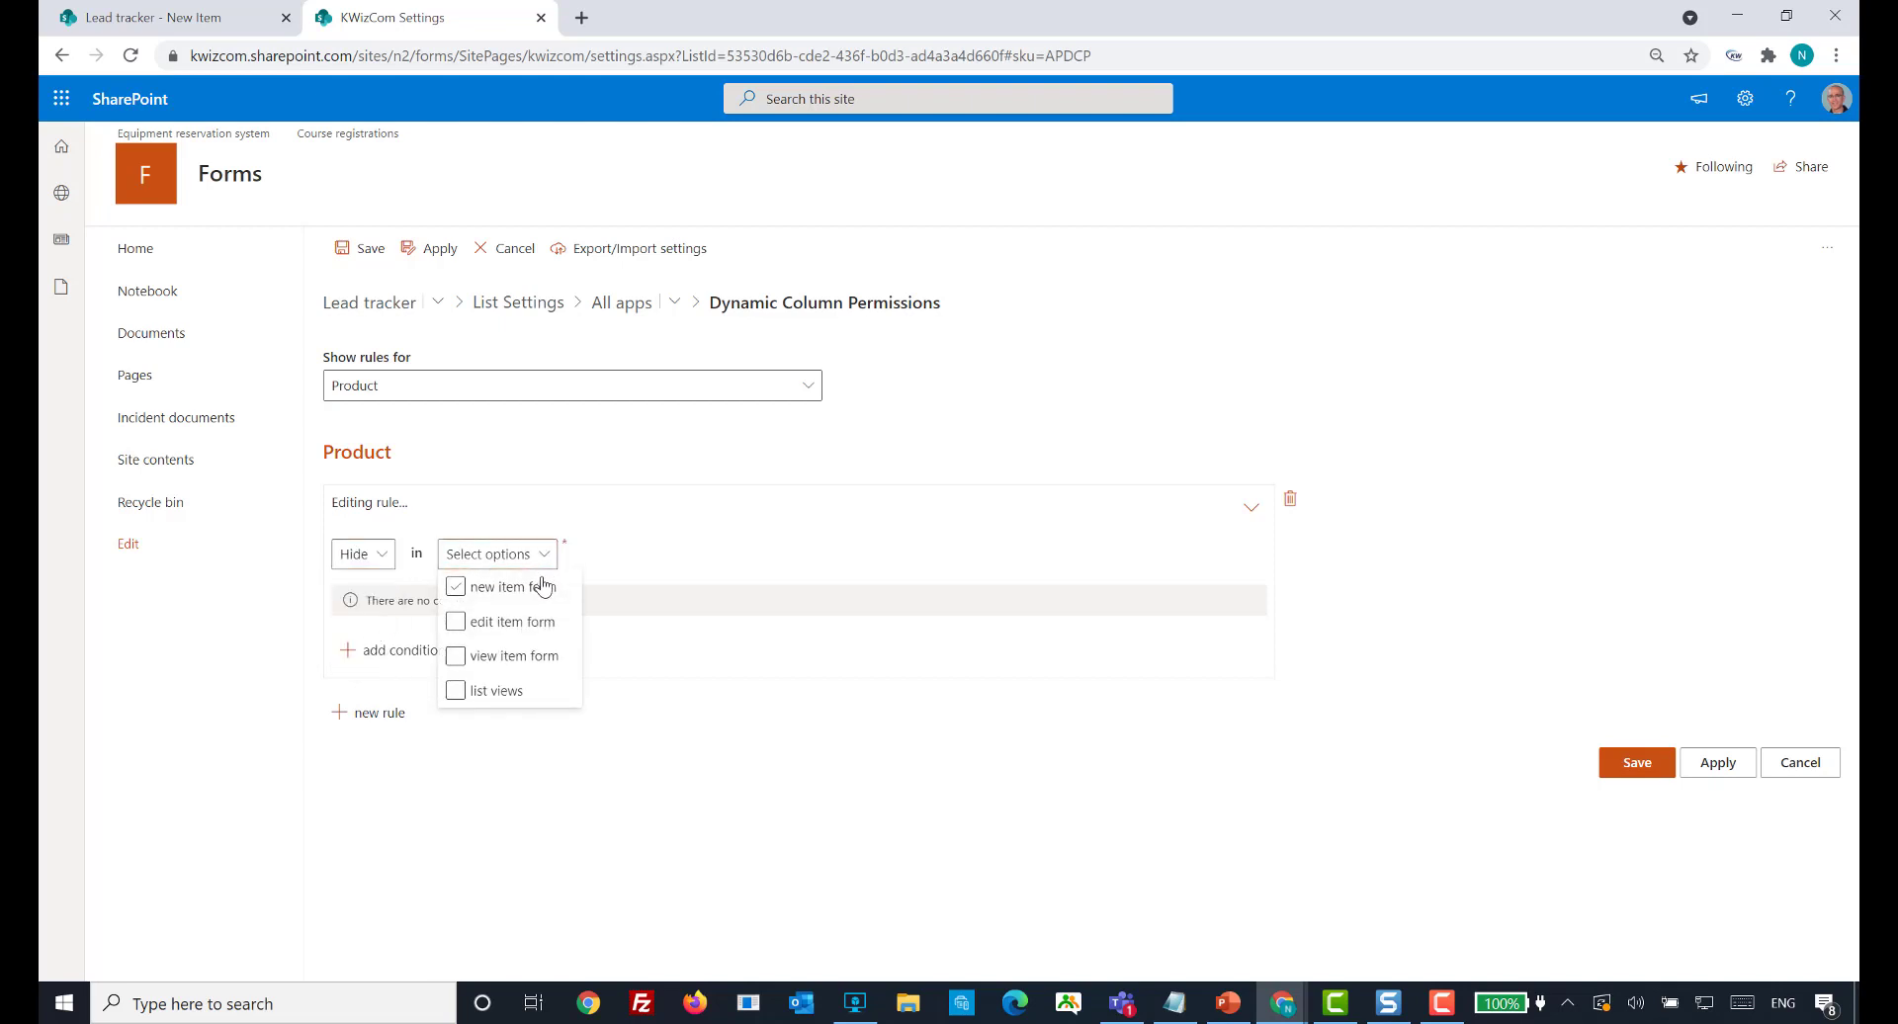
{"action": "left_click", "coordinate": [541, 588]}
{"action": "left_click", "coordinate": [508, 624]}
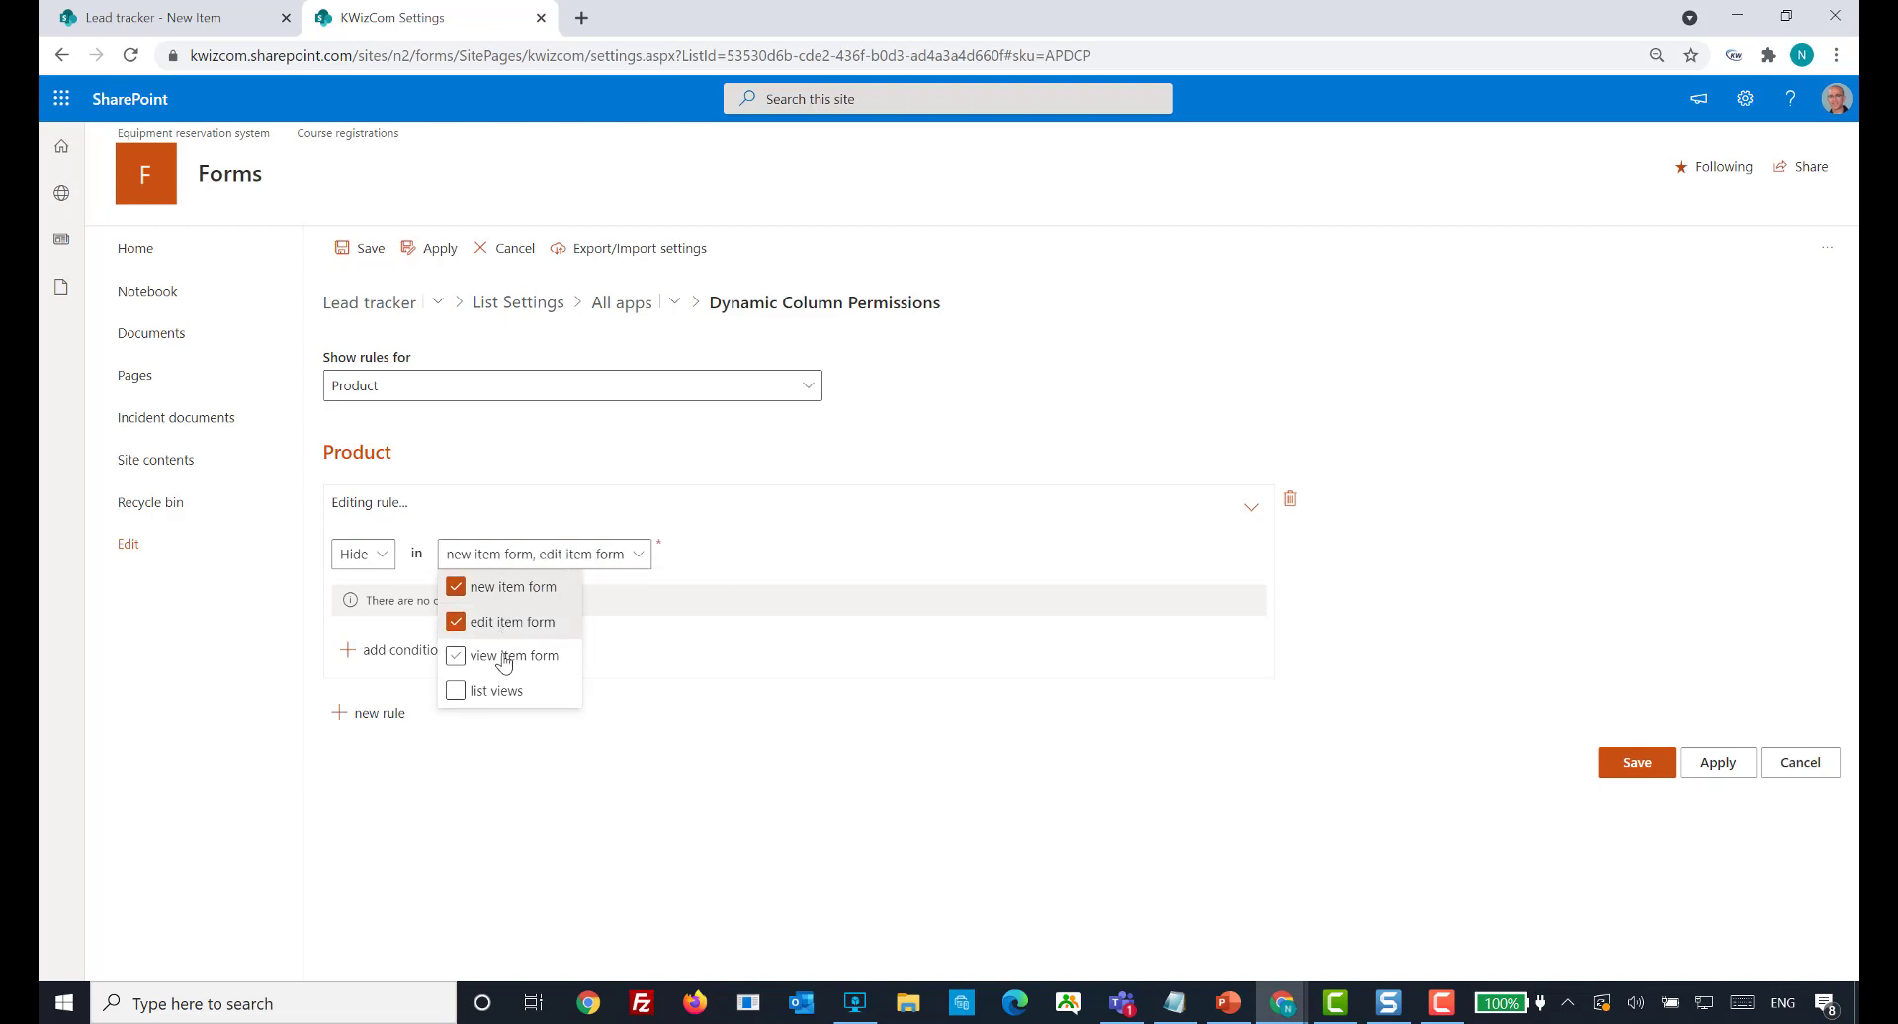
{"action": "left_click", "coordinate": [504, 660]}
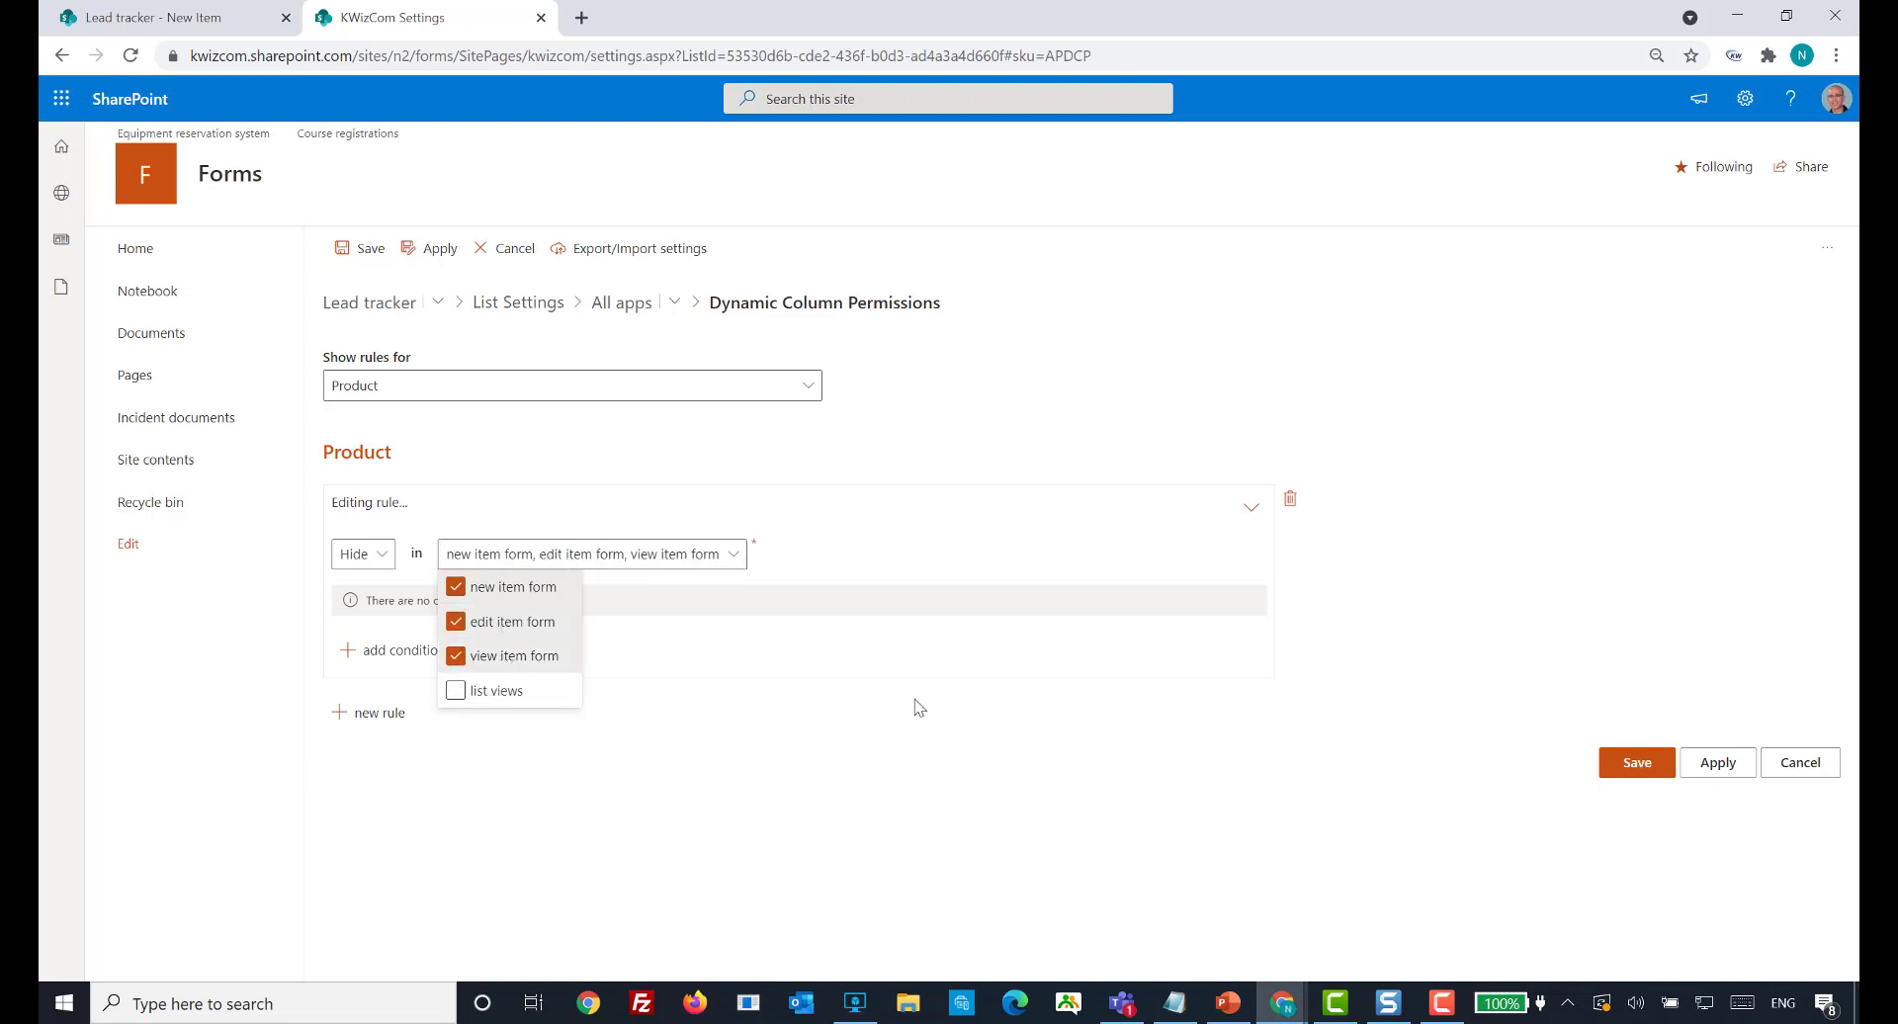
- Add a condition to the Product rule so it applies when Lead type's current value is not equal to Product license
{"action": "left_click", "coordinate": [1116, 566]}
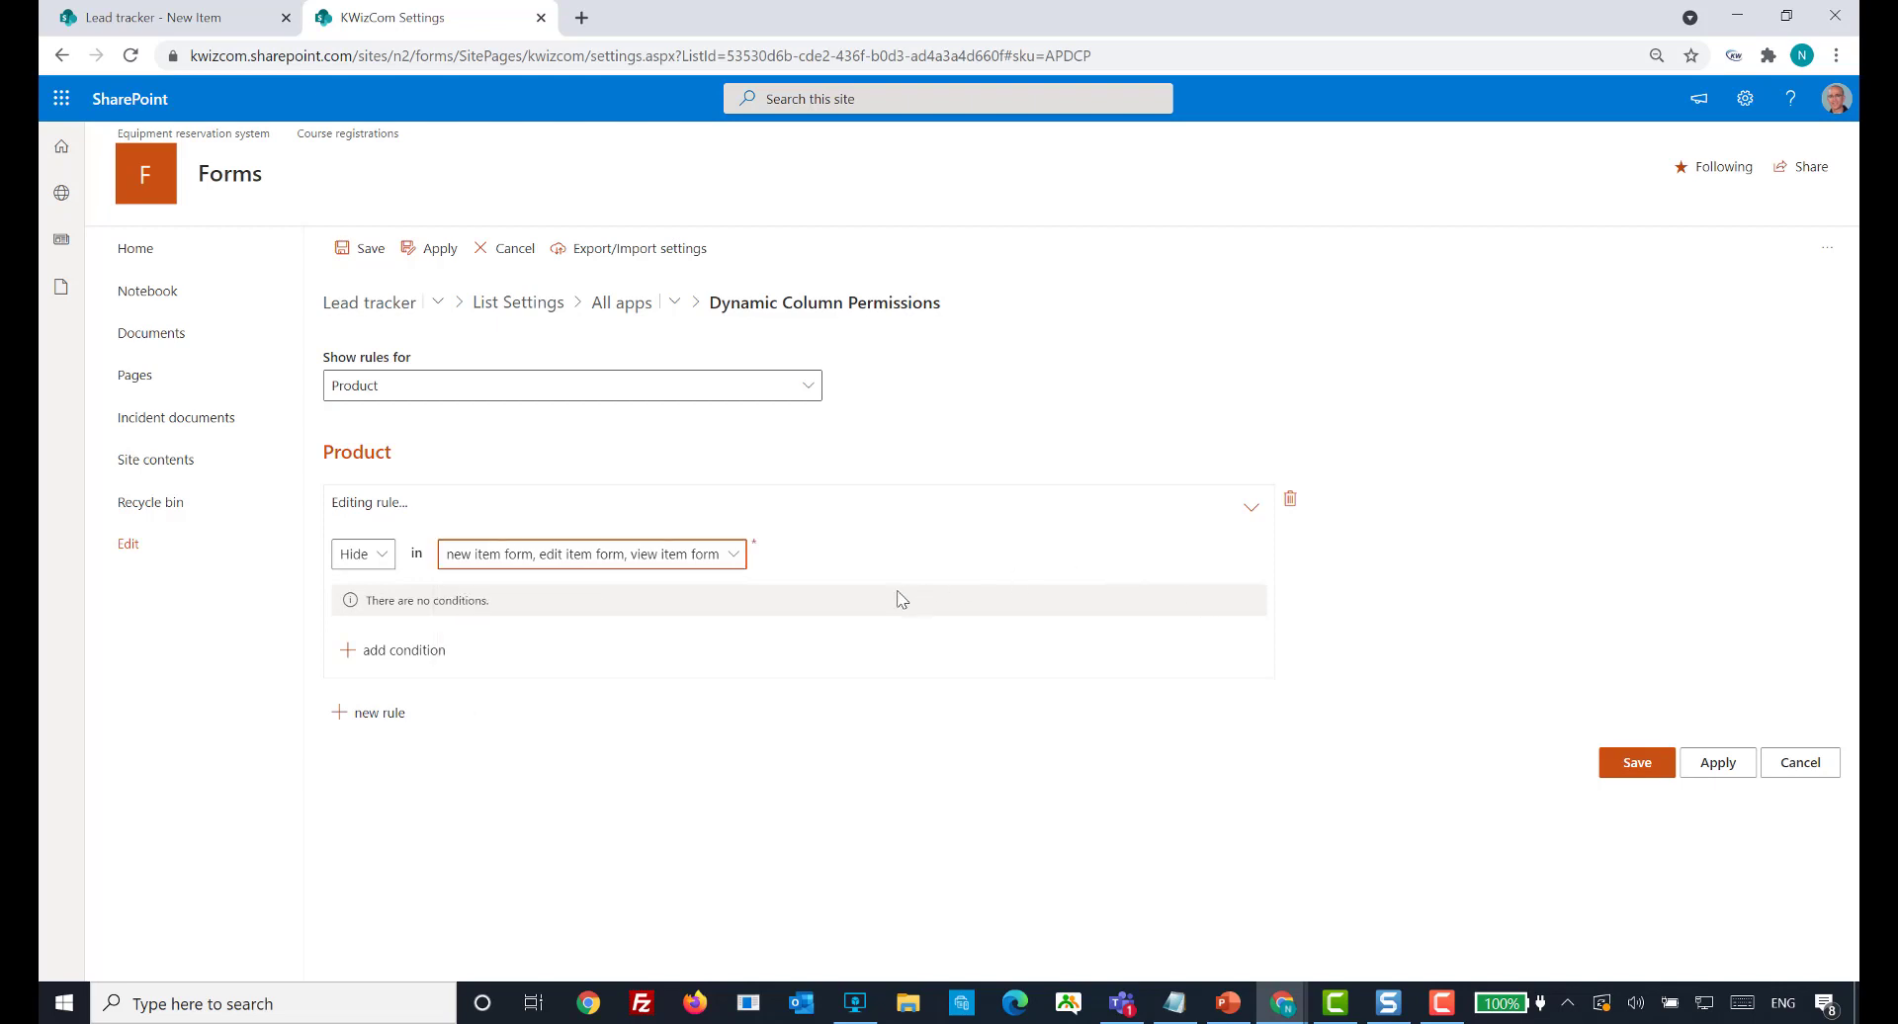
{"action": "left_click", "coordinate": [407, 652]}
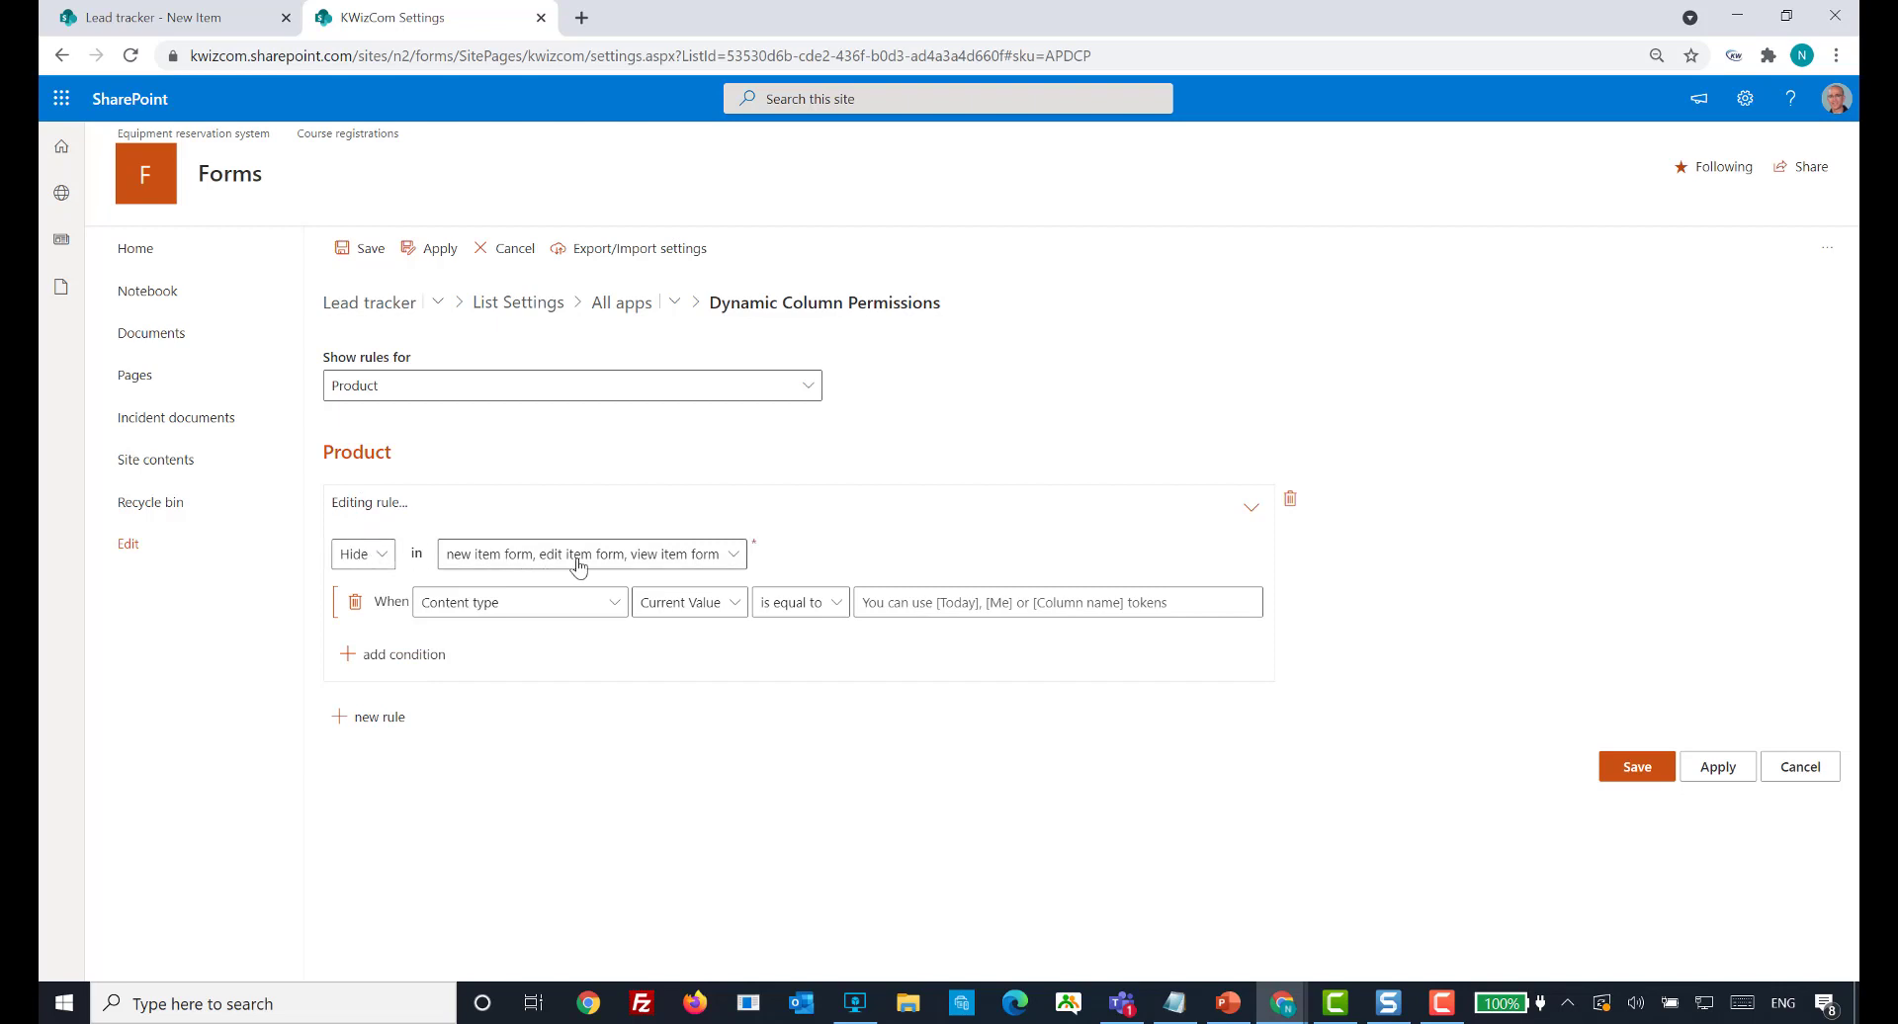
{"action": "left_click", "coordinate": [575, 604]}
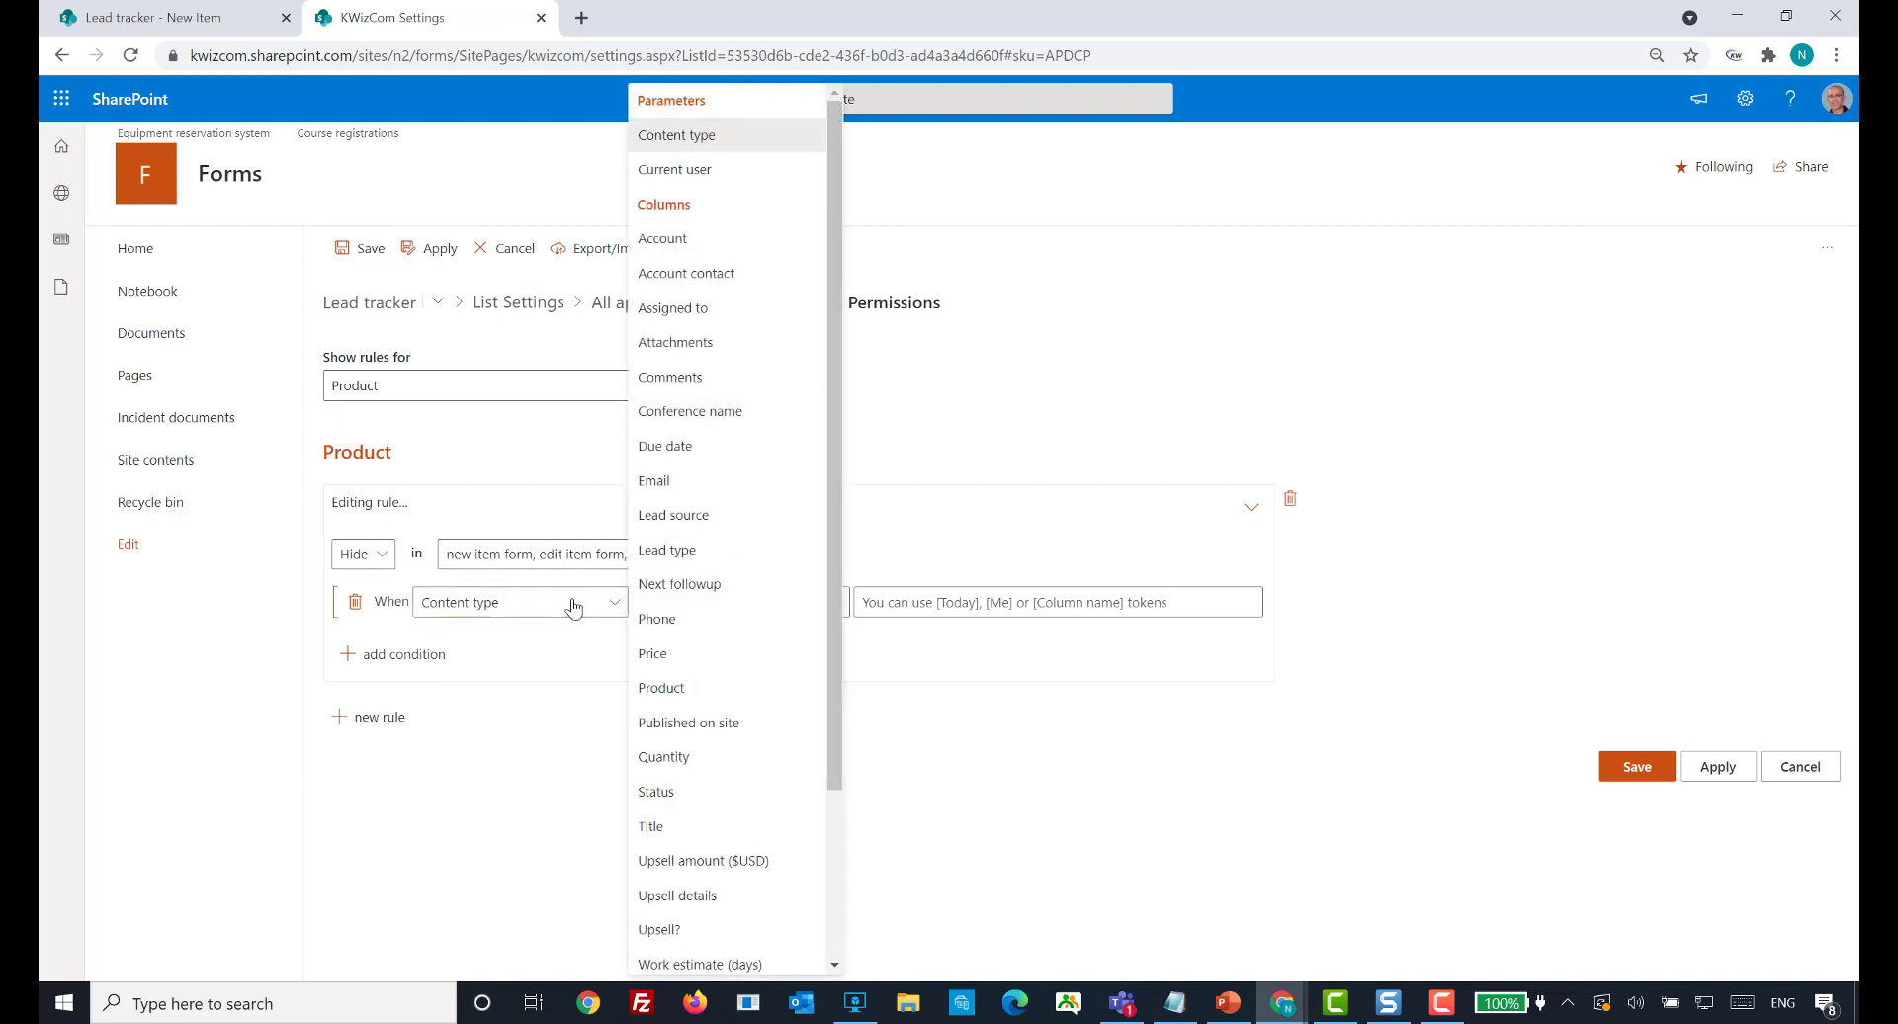
{"action": "left_click", "coordinate": [660, 555]}
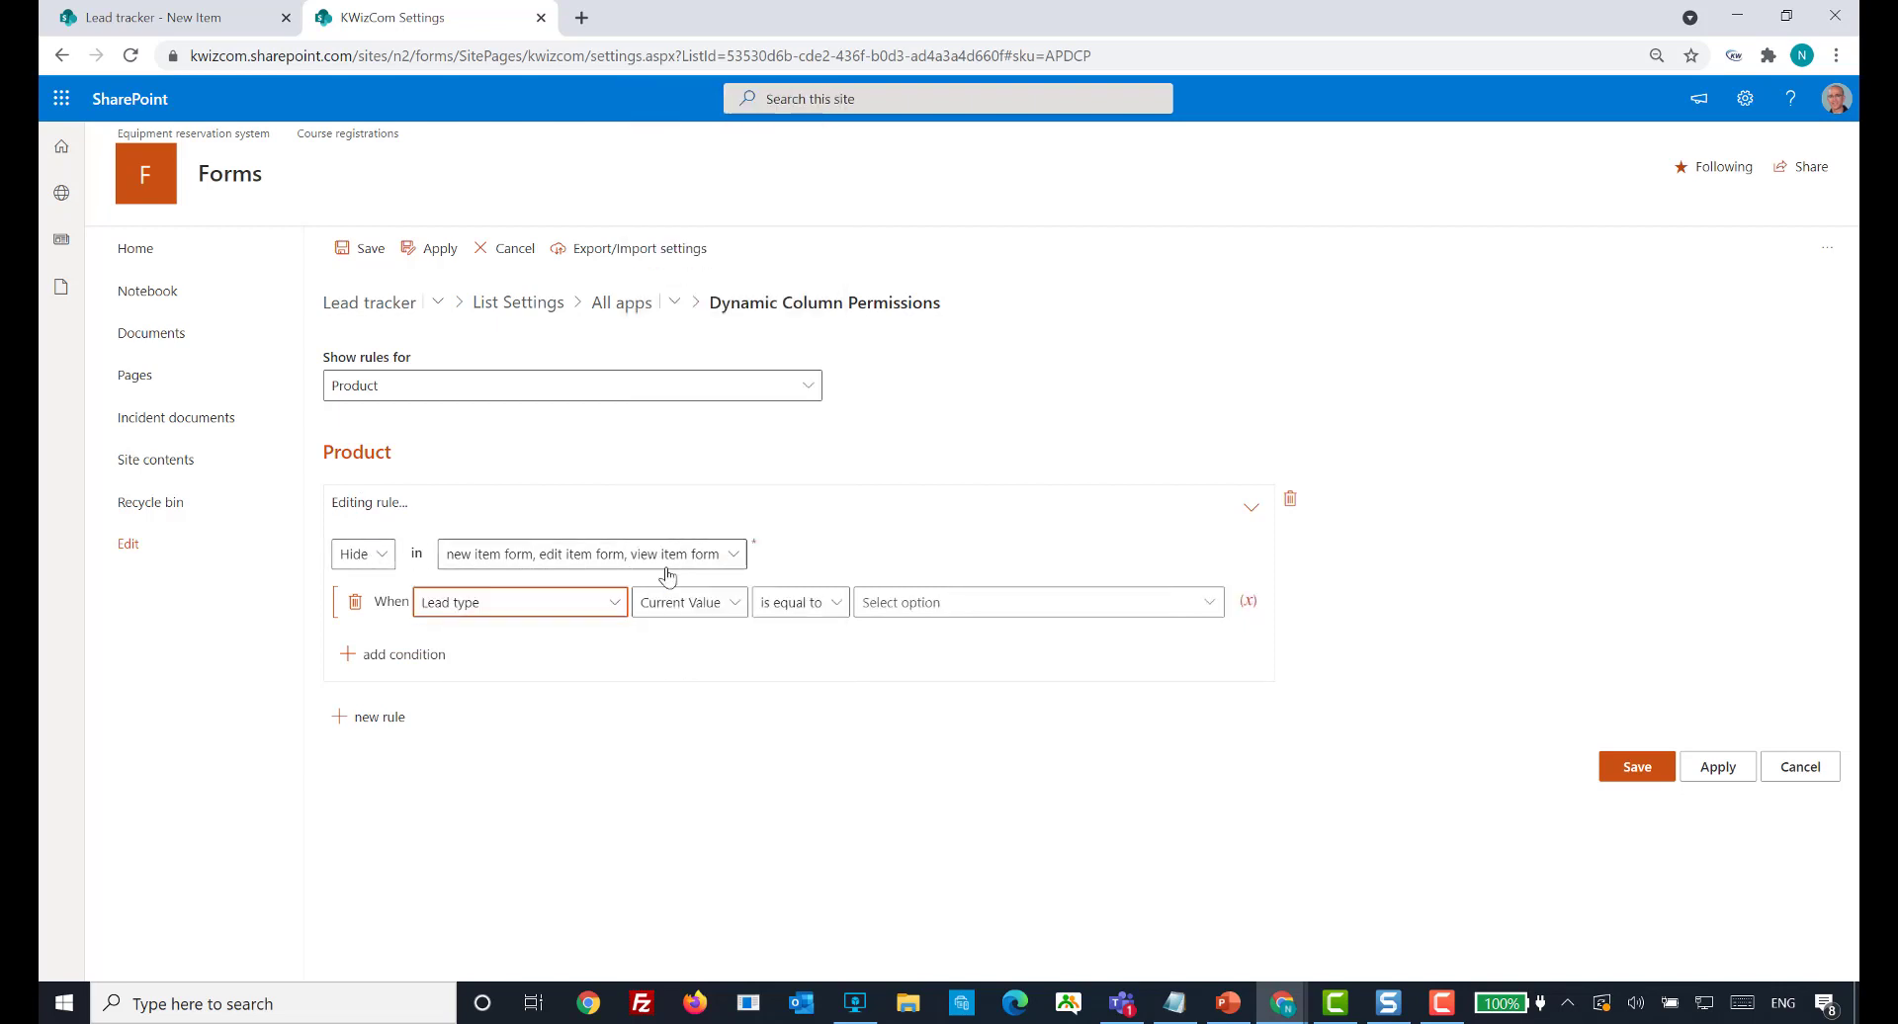
{"action": "left_click", "coordinate": [830, 604]}
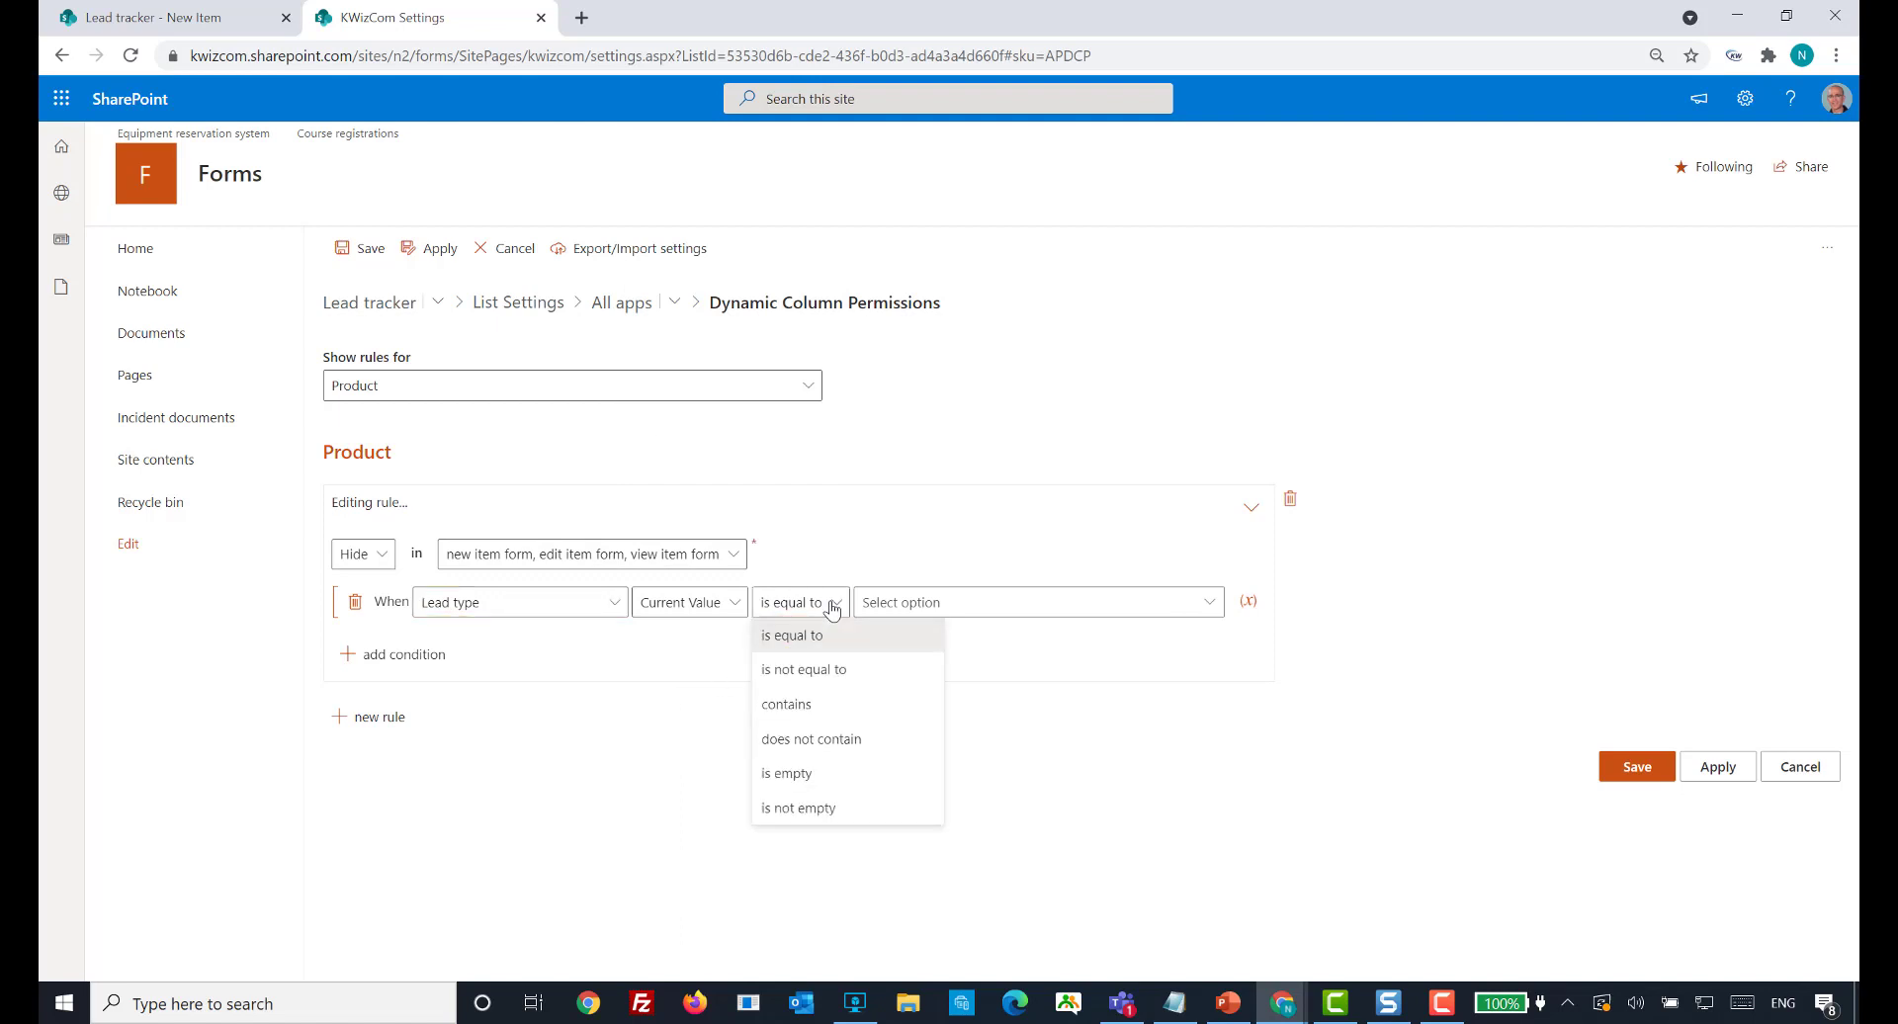
{"action": "left_click", "coordinate": [823, 671]}
{"action": "left_click", "coordinate": [928, 603]}
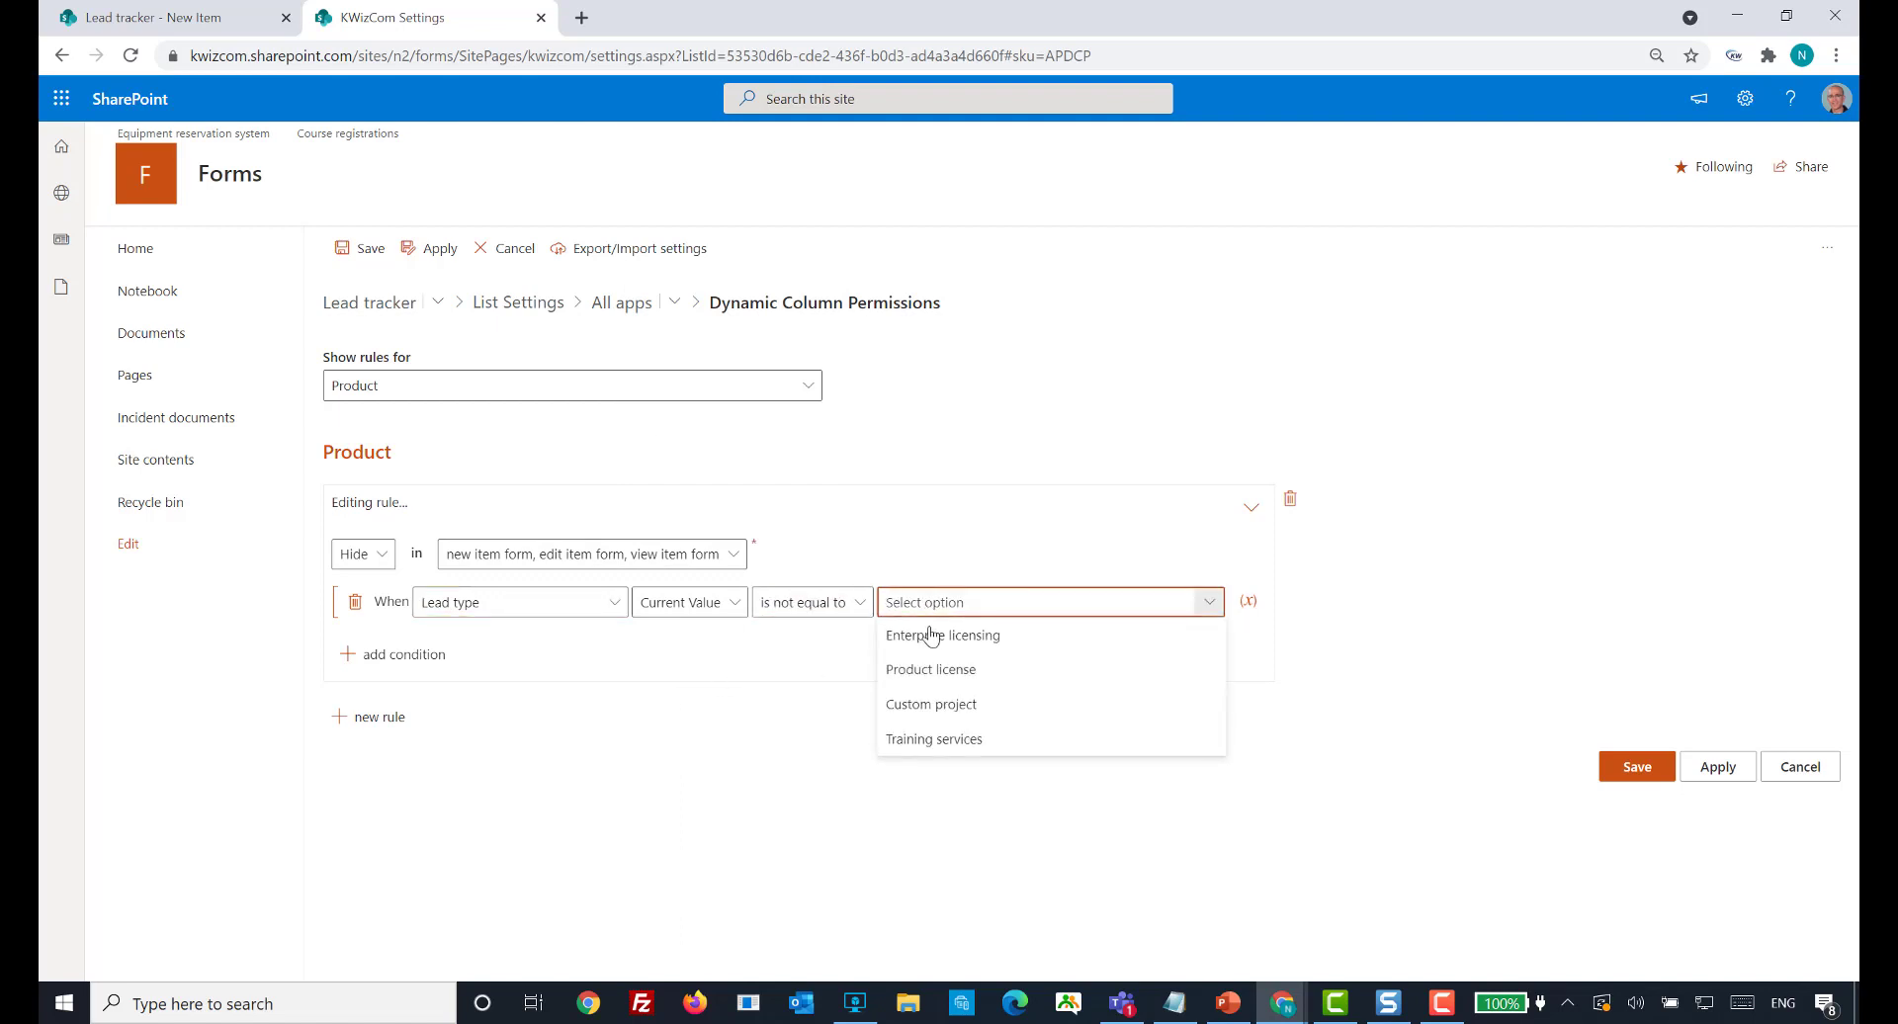
{"action": "left_click", "coordinate": [931, 670]}
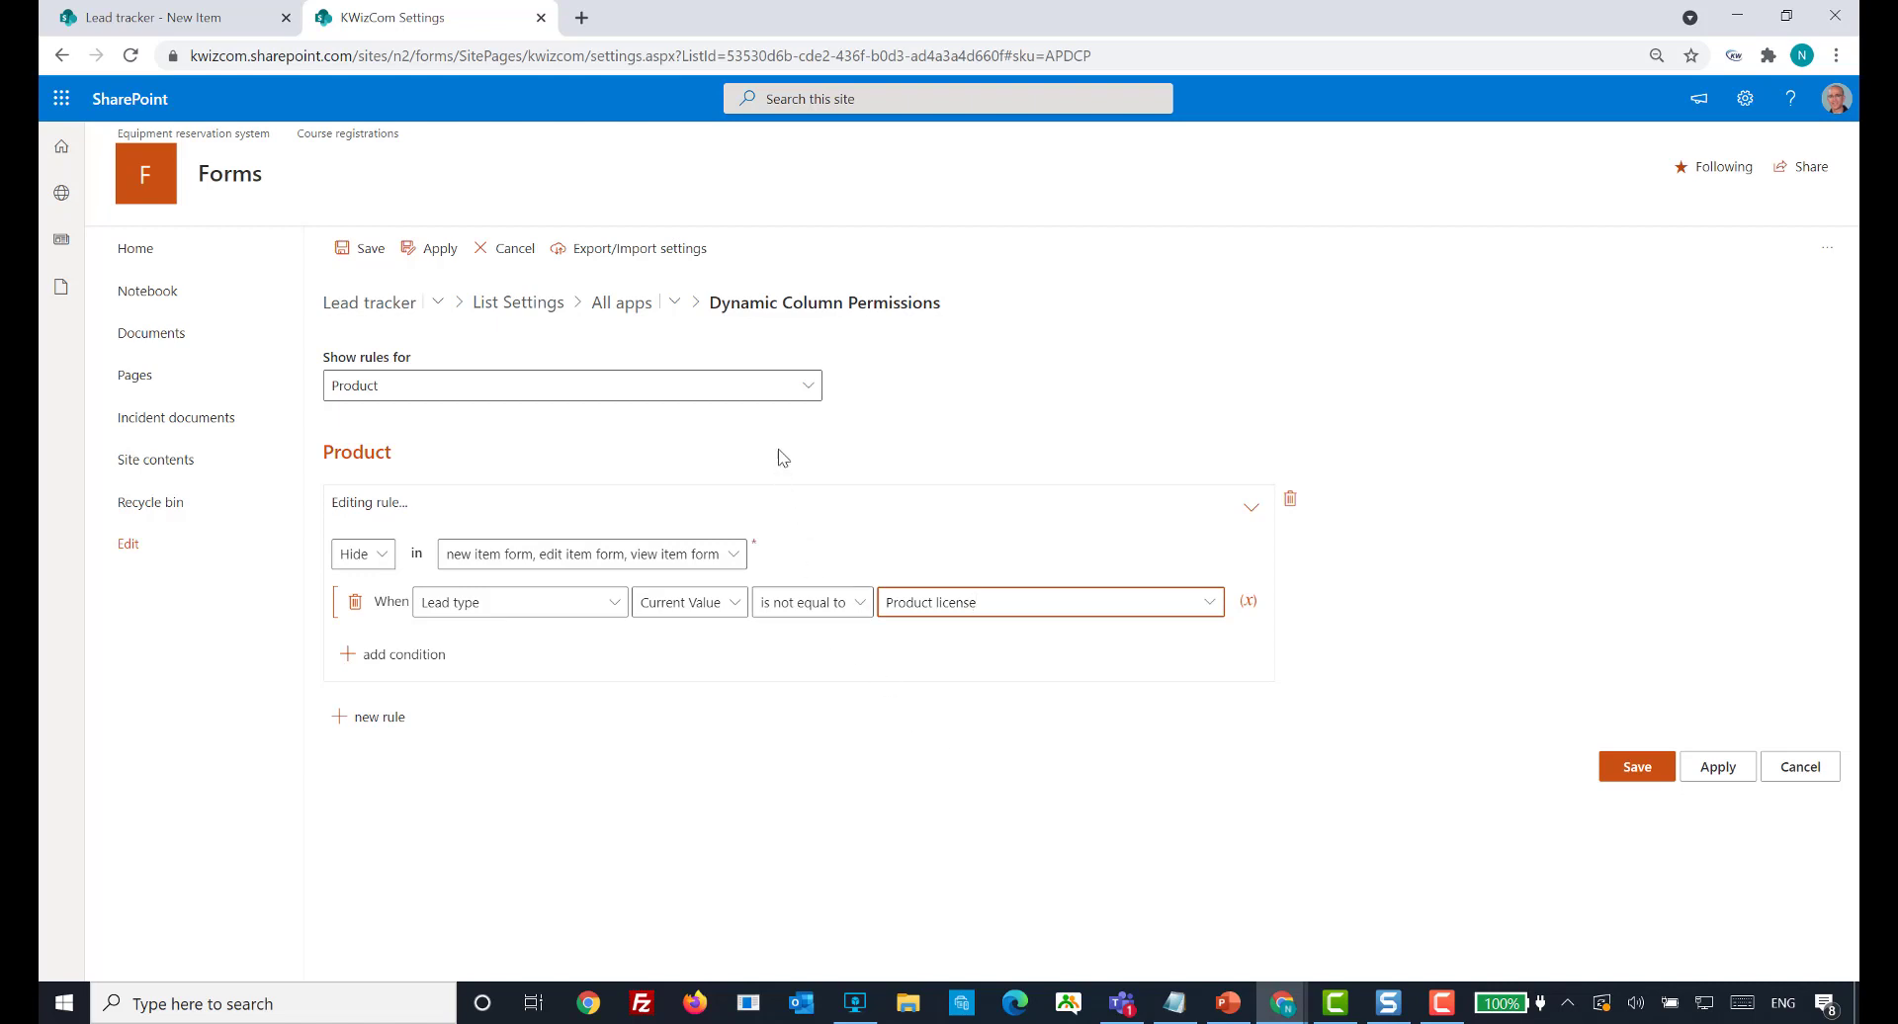
- Create a rule for the Quantity column that hides it in the new item, edit item and view item forms
{"action": "left_click", "coordinate": [808, 392]}
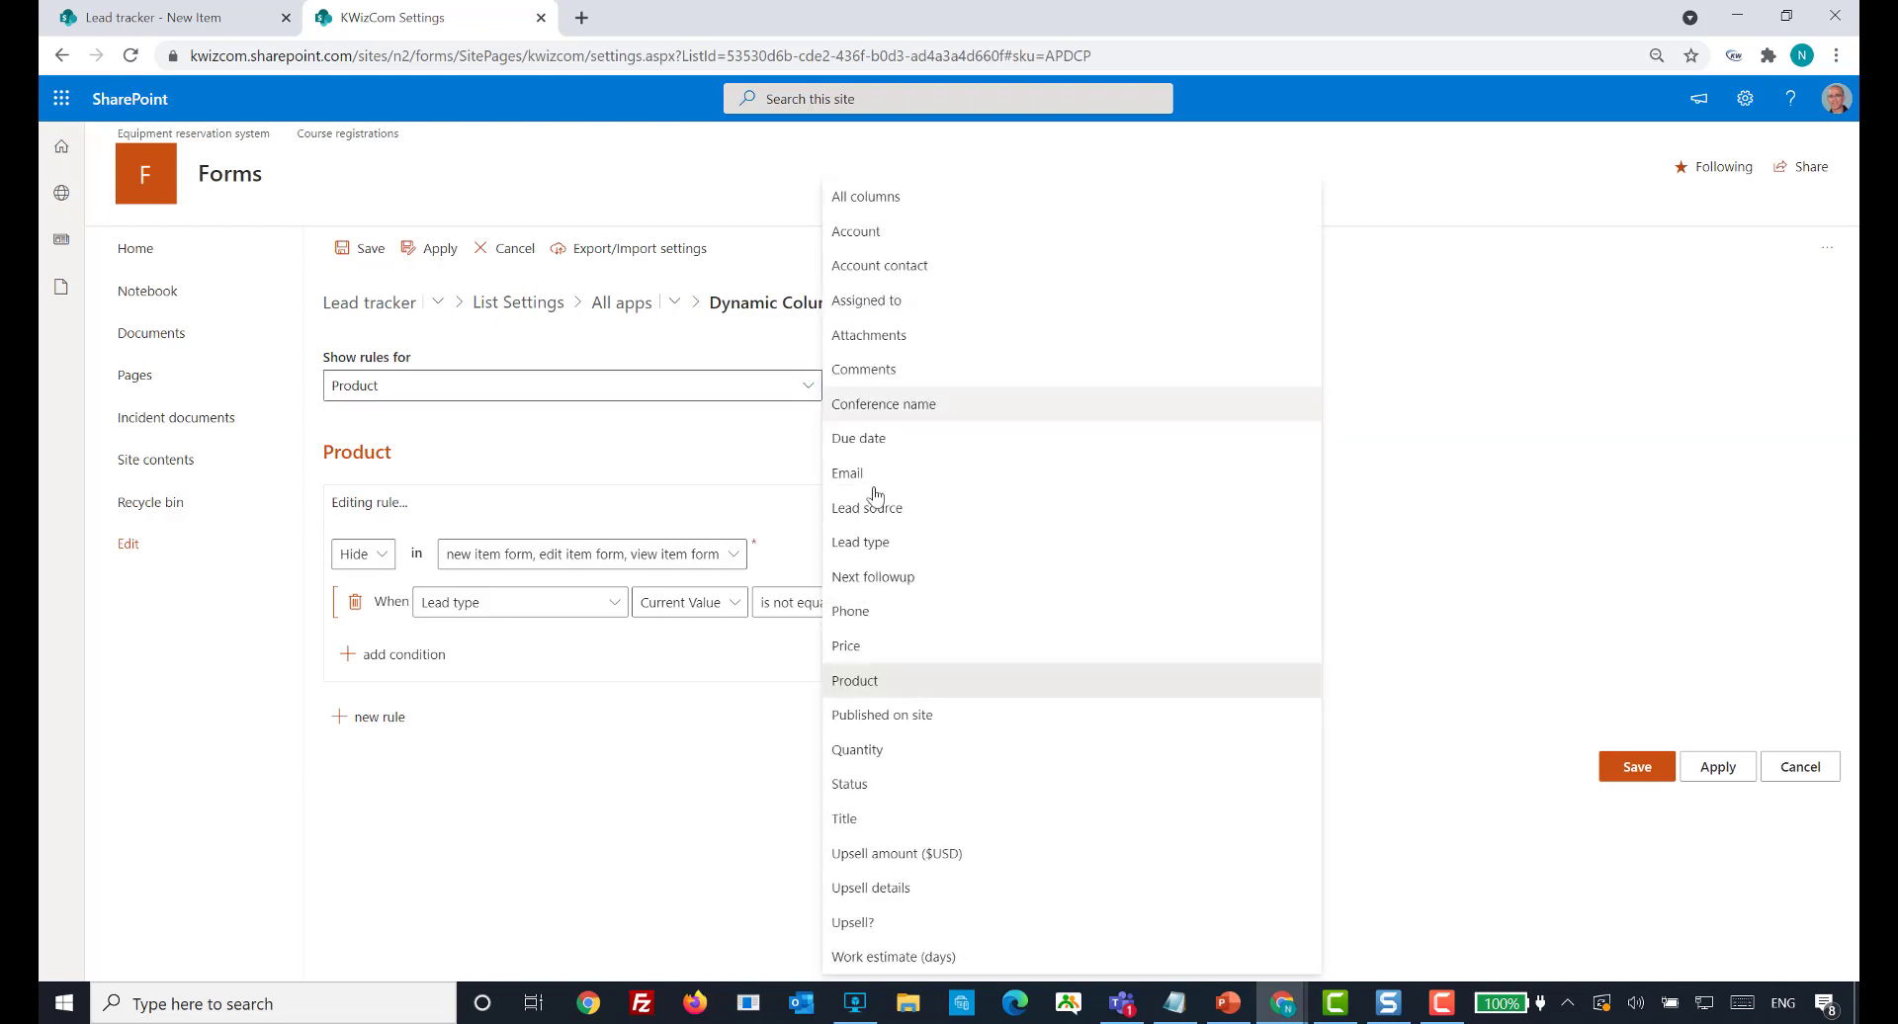
{"action": "left_click", "coordinate": [875, 756]}
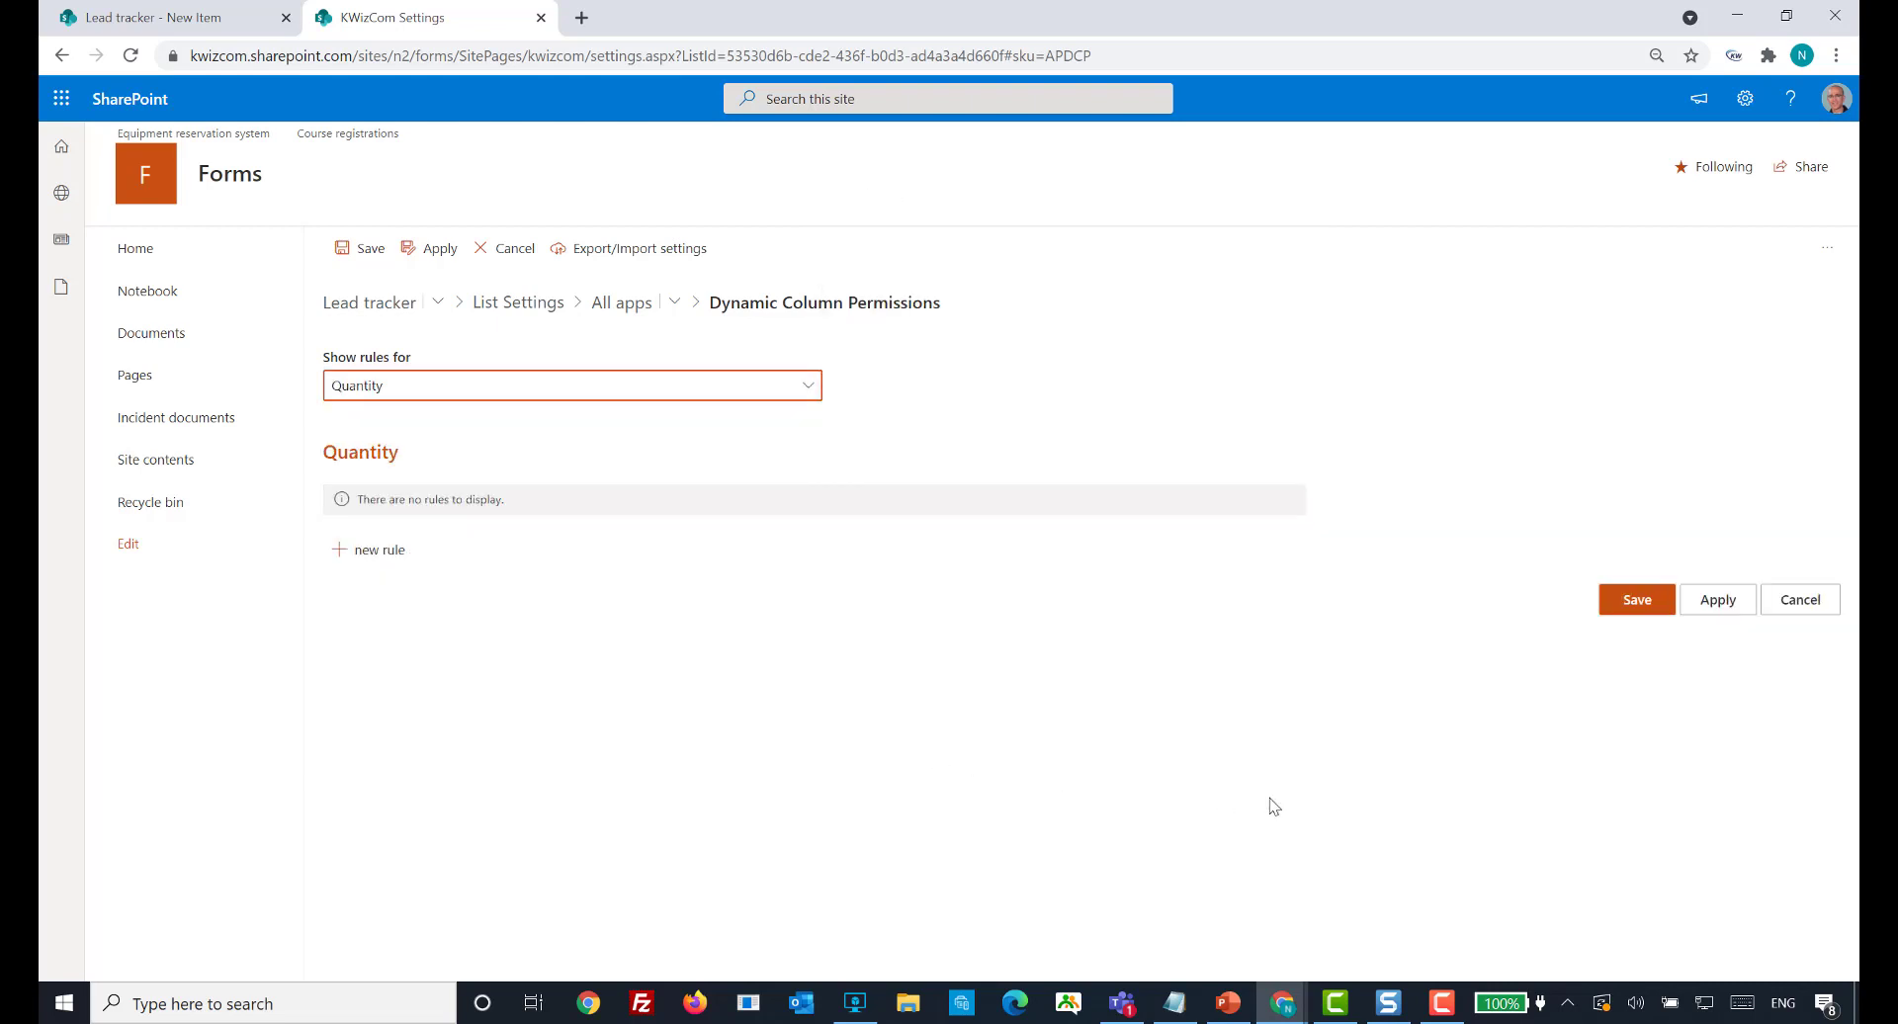
{"action": "left_click", "coordinate": [391, 554]}
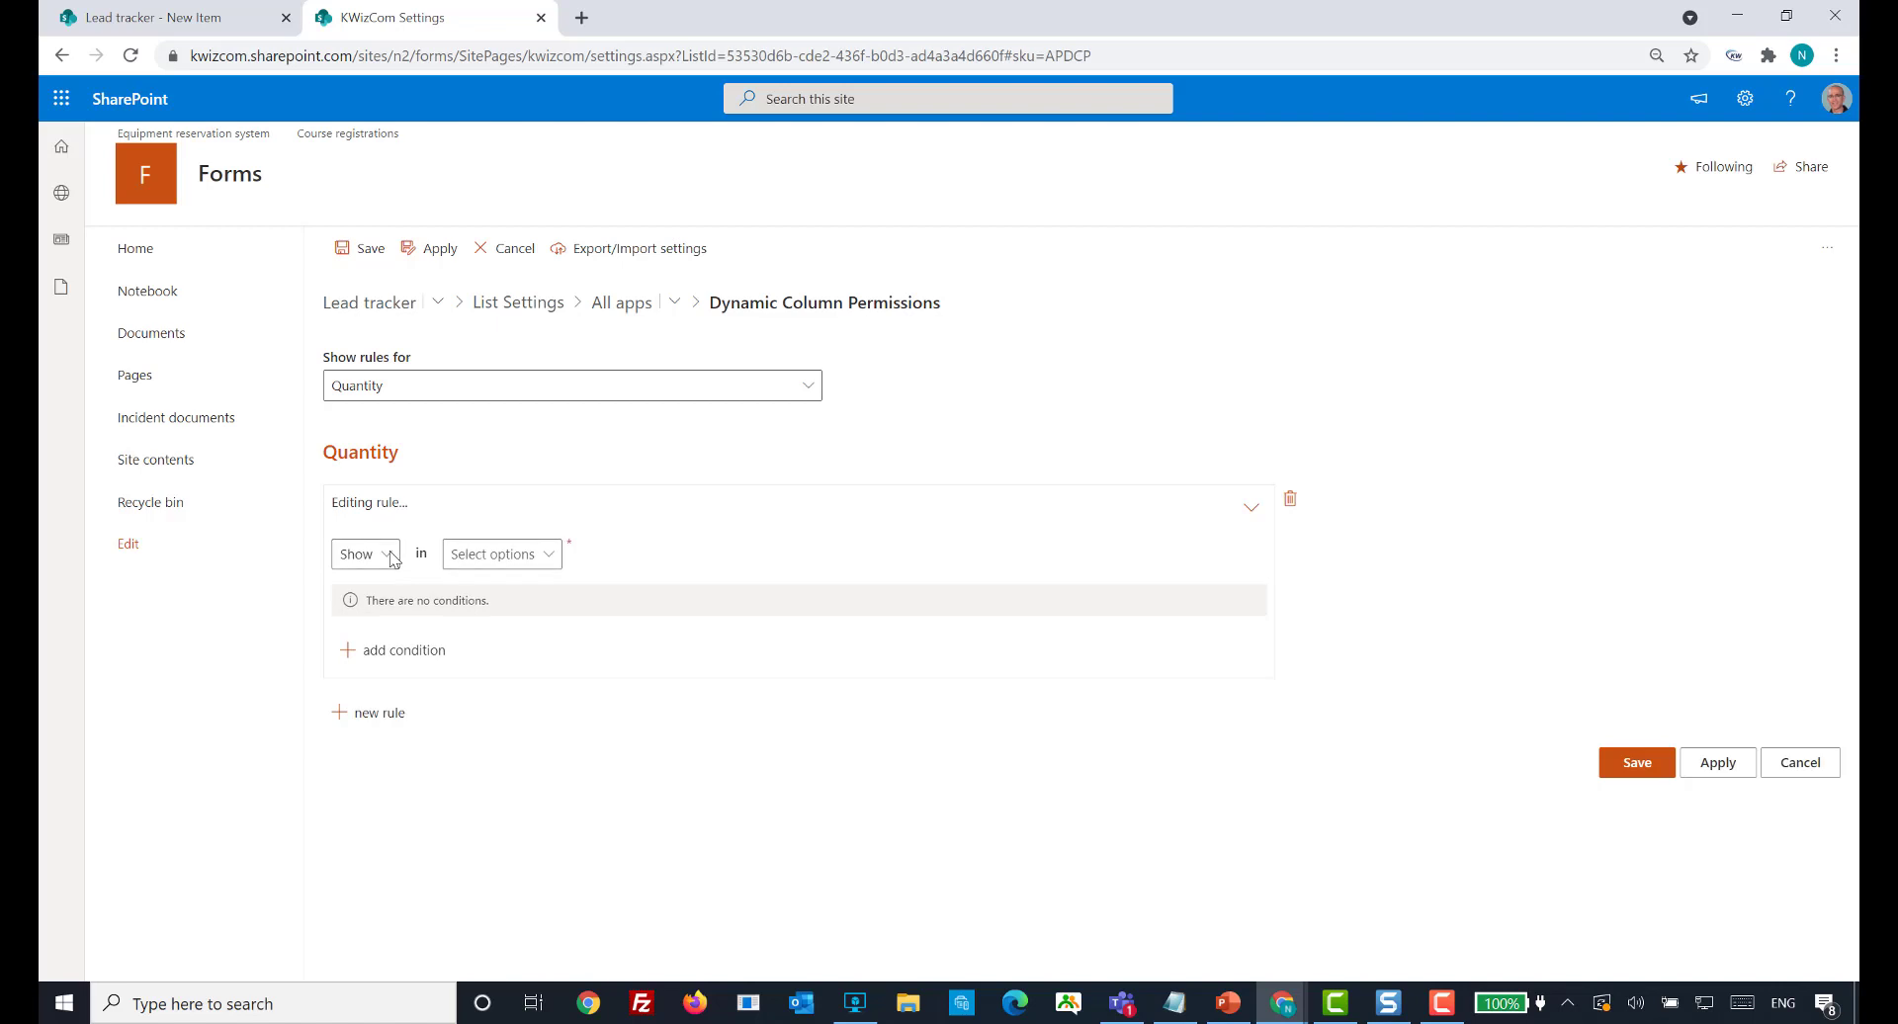
{"action": "left_click", "coordinate": [385, 554]}
{"action": "left_click", "coordinate": [379, 624]}
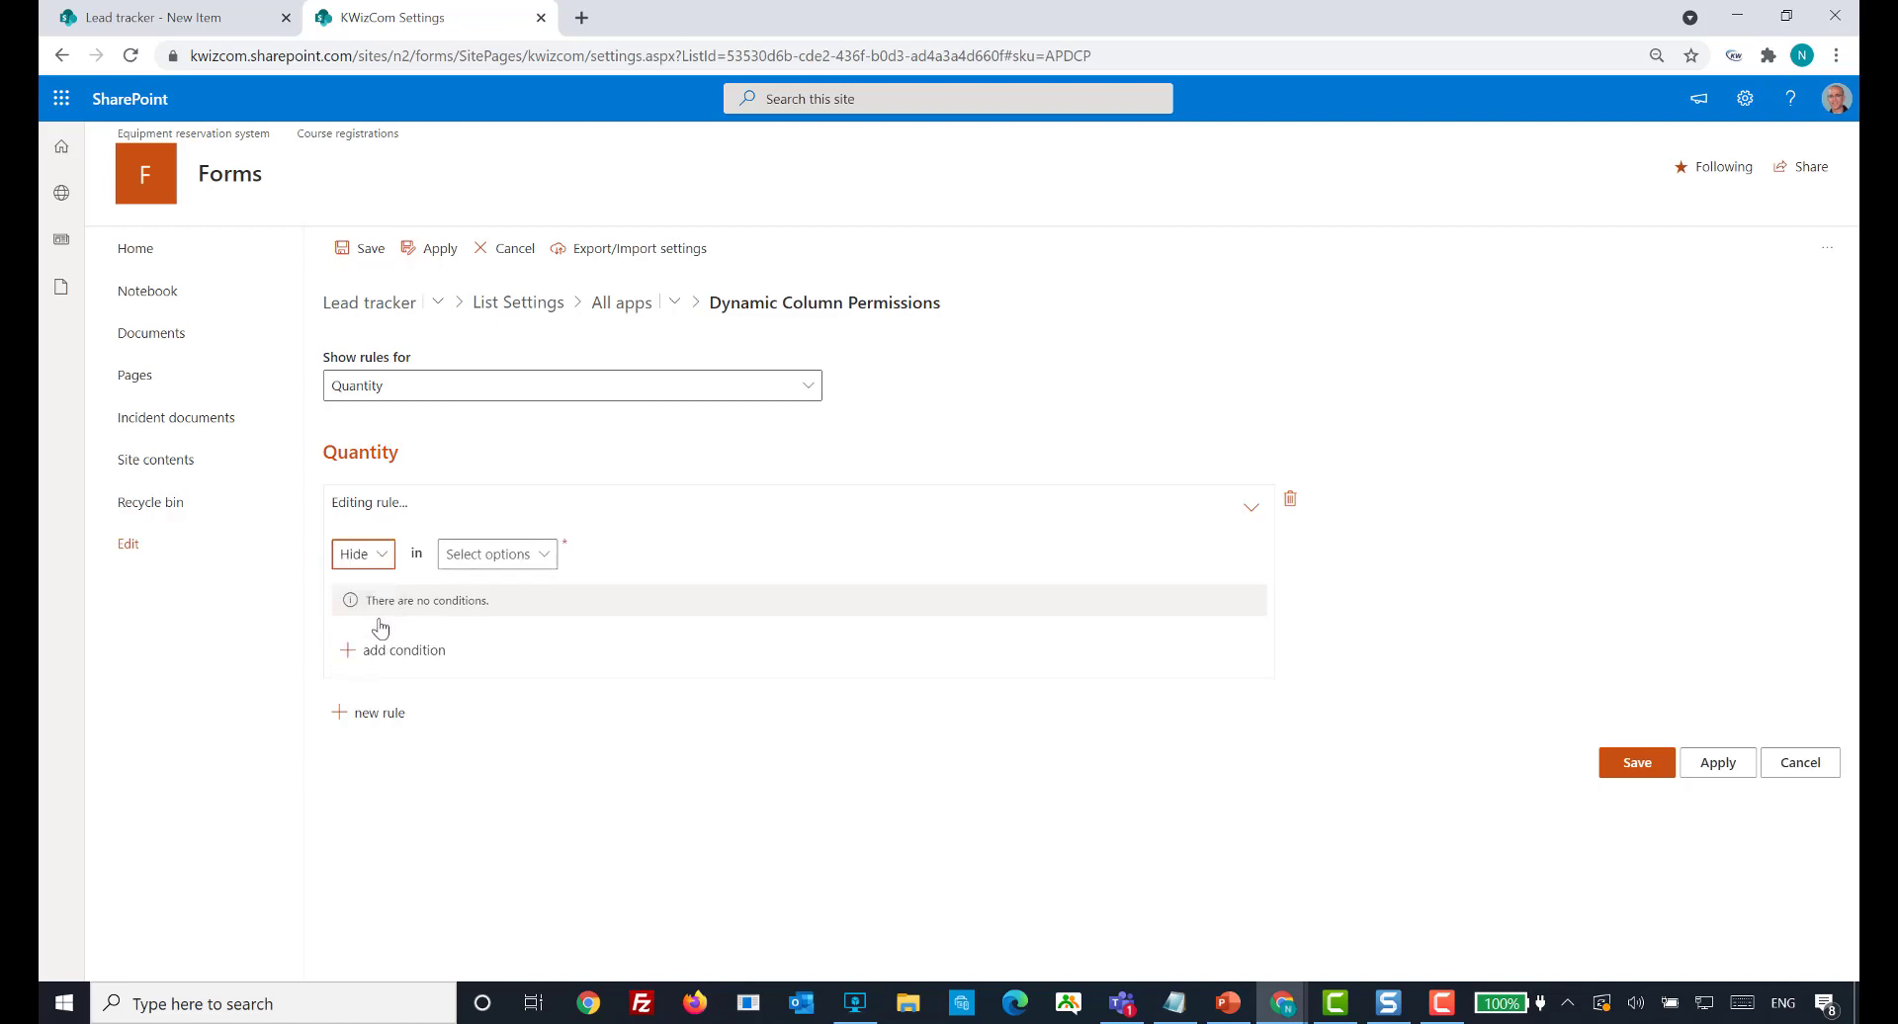
{"action": "left_click", "coordinate": [516, 558]}
{"action": "left_click", "coordinate": [497, 587]}
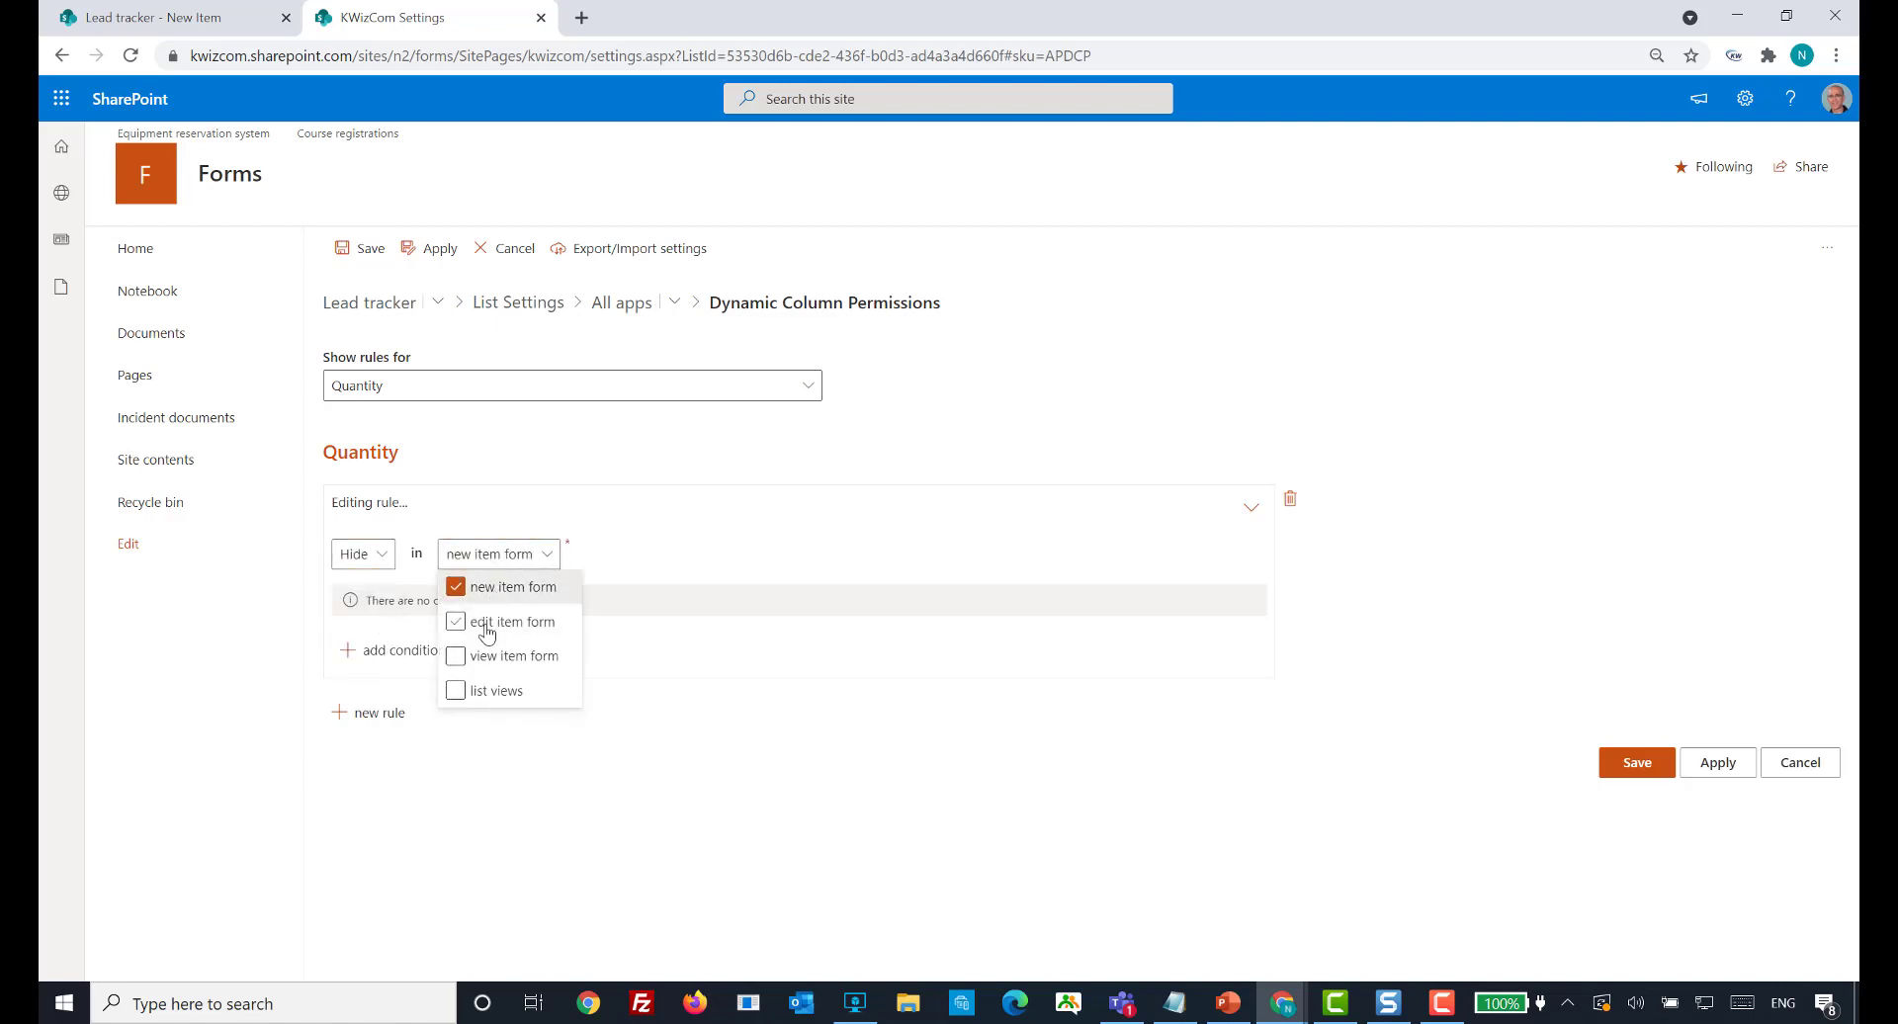
{"action": "left_click", "coordinate": [465, 621]}
{"action": "left_click", "coordinate": [481, 656]}
{"action": "left_click", "coordinate": [720, 737]}
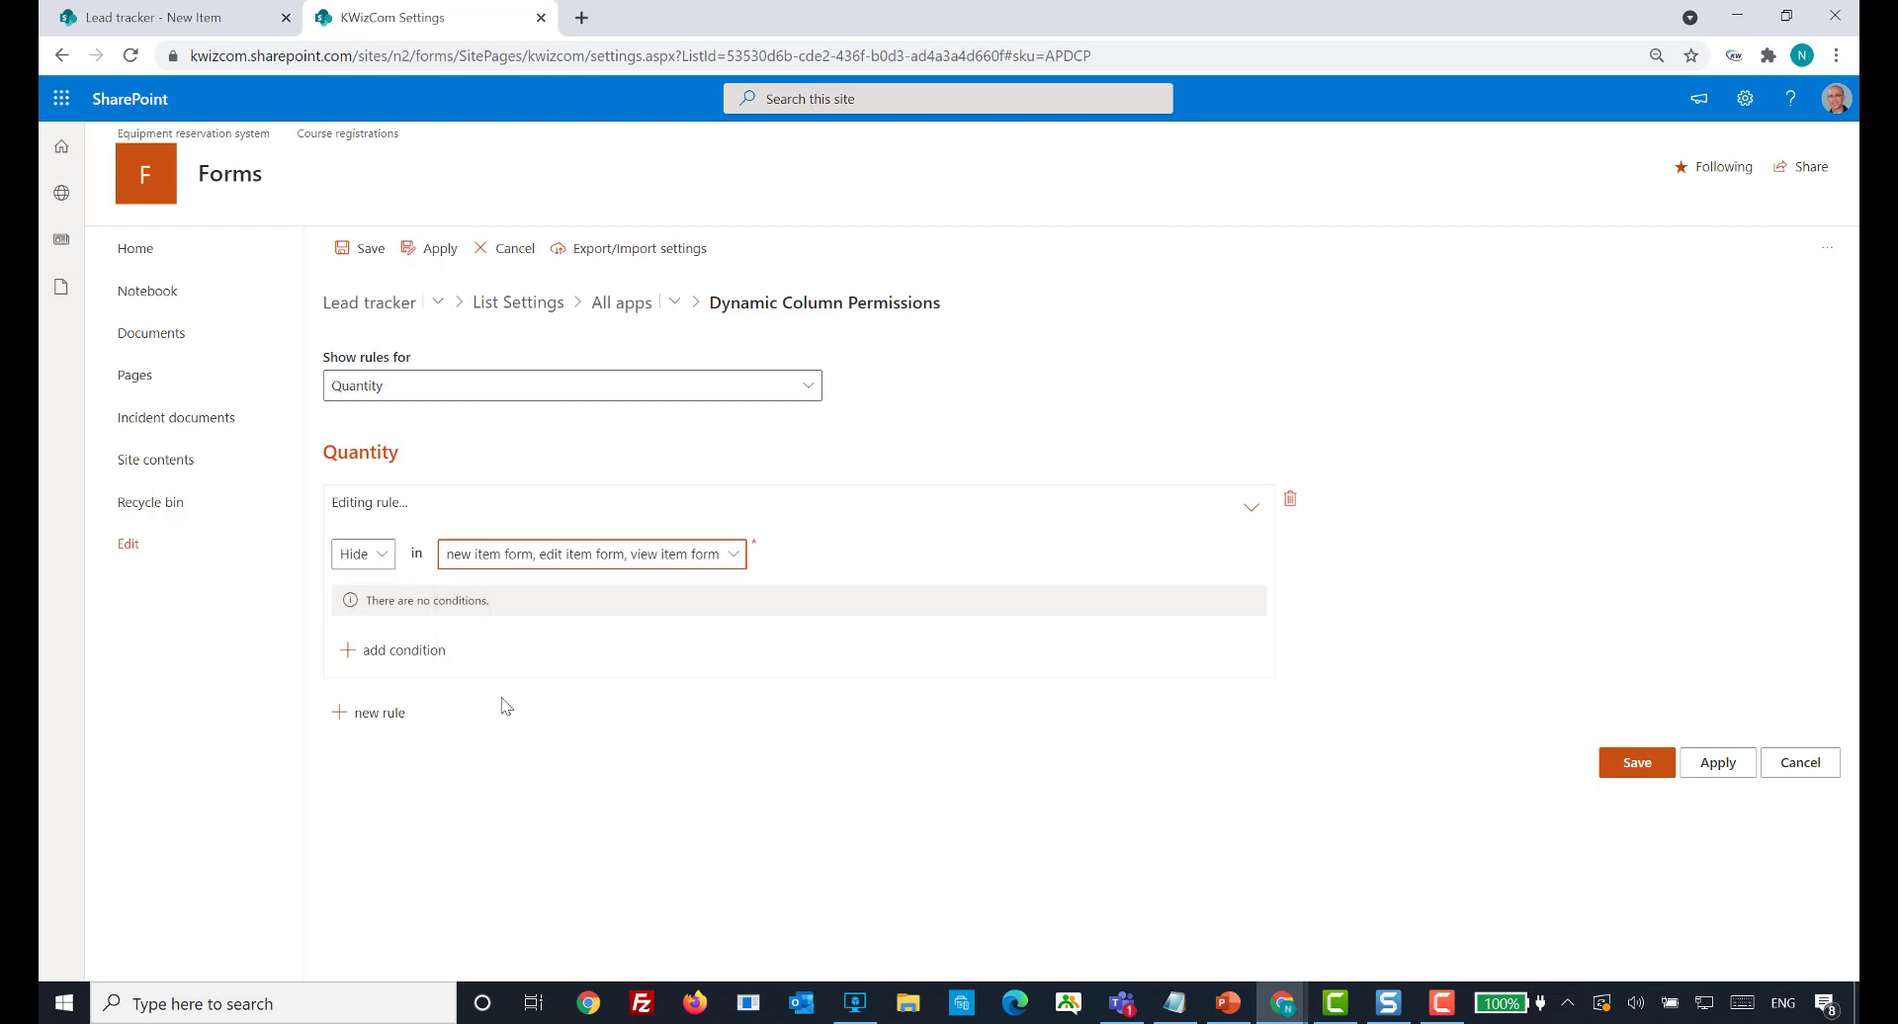
- Add the condition Lead type is not equal to Product license to the Quantity rule, and save the column permissions settings
{"action": "left_click", "coordinate": [425, 660]}
{"action": "left_click", "coordinate": [513, 611]}
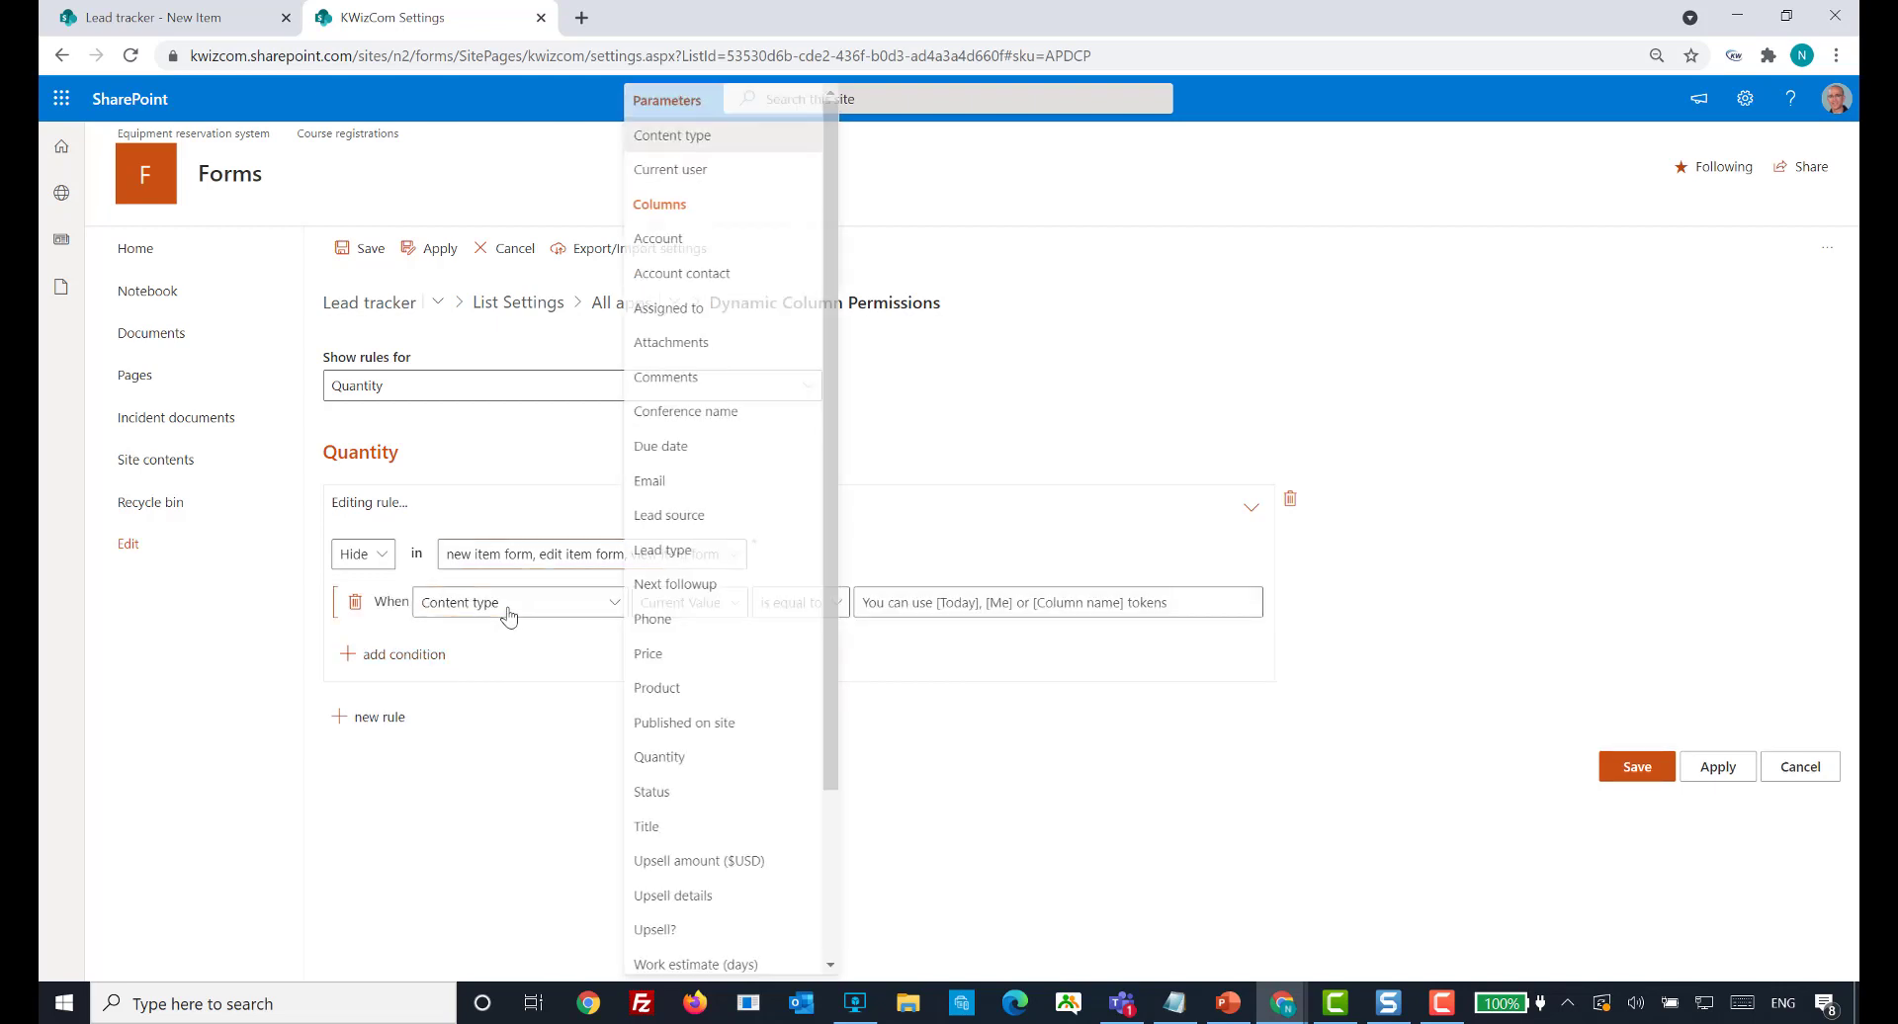
{"action": "left_click", "coordinate": [682, 550]}
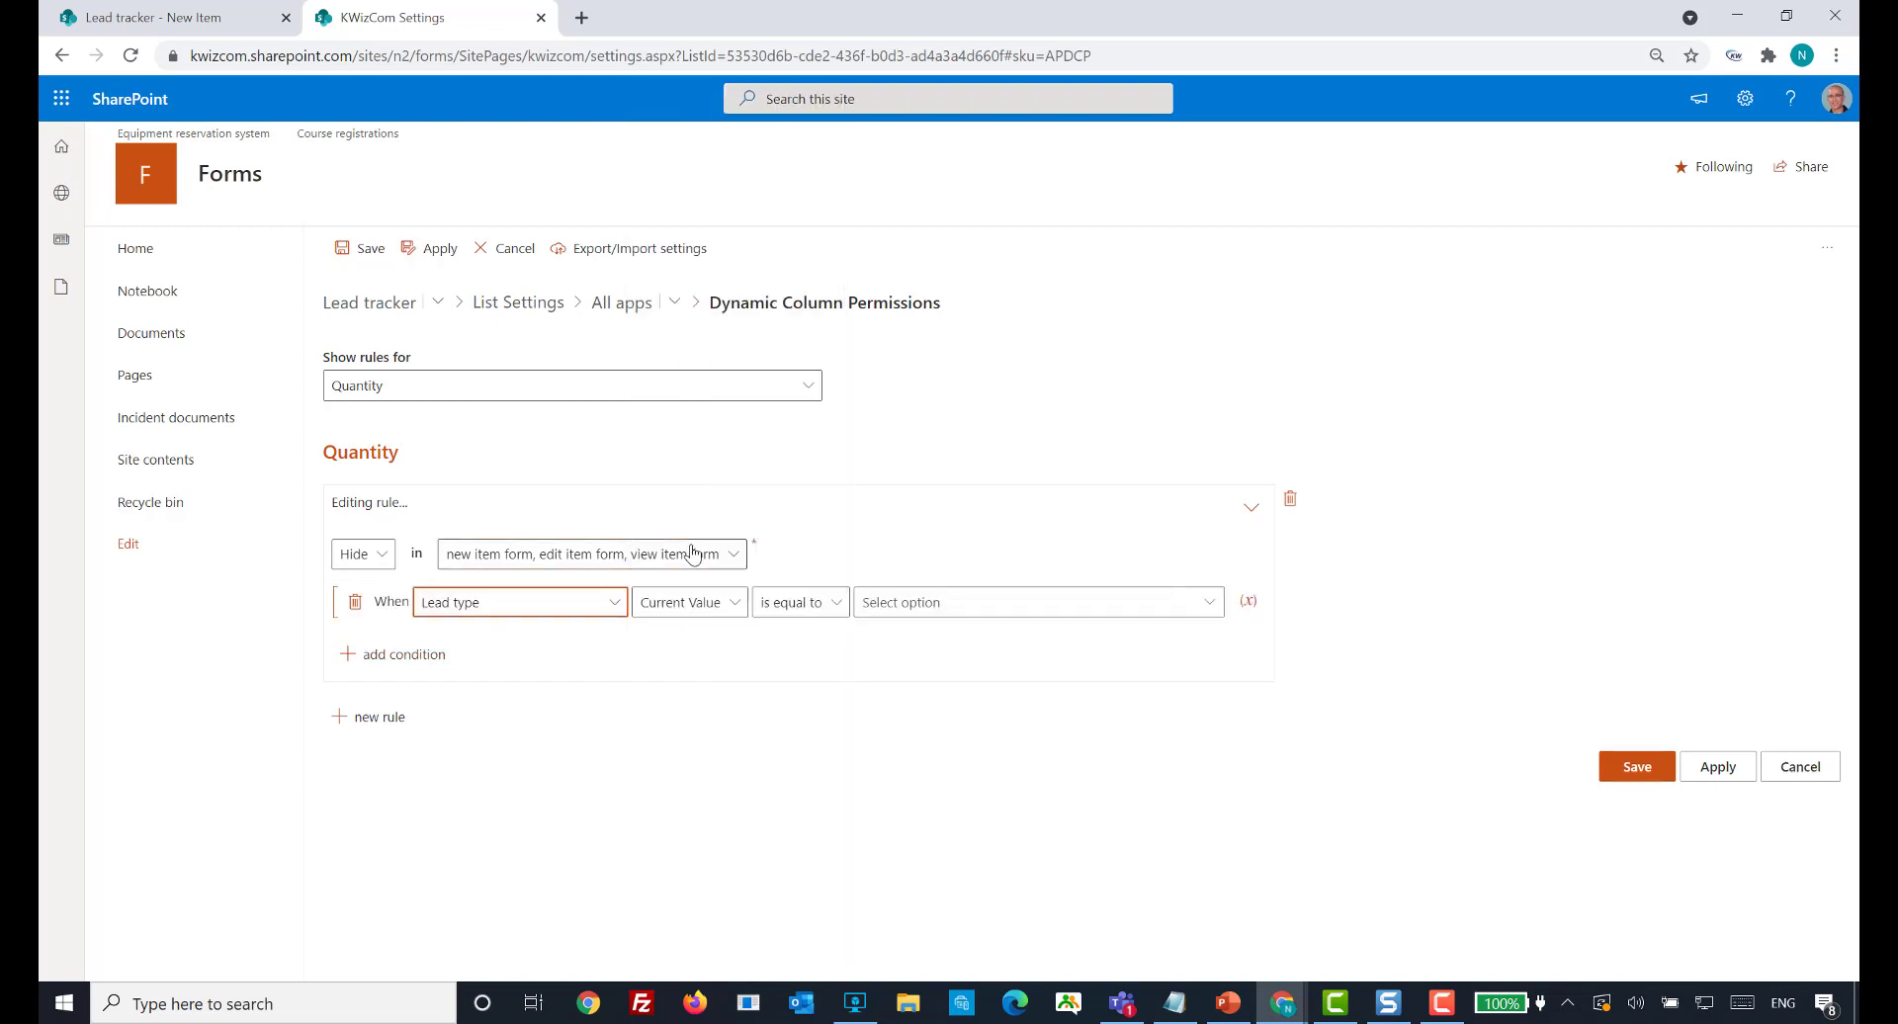
{"action": "left_click", "coordinate": [804, 607]}
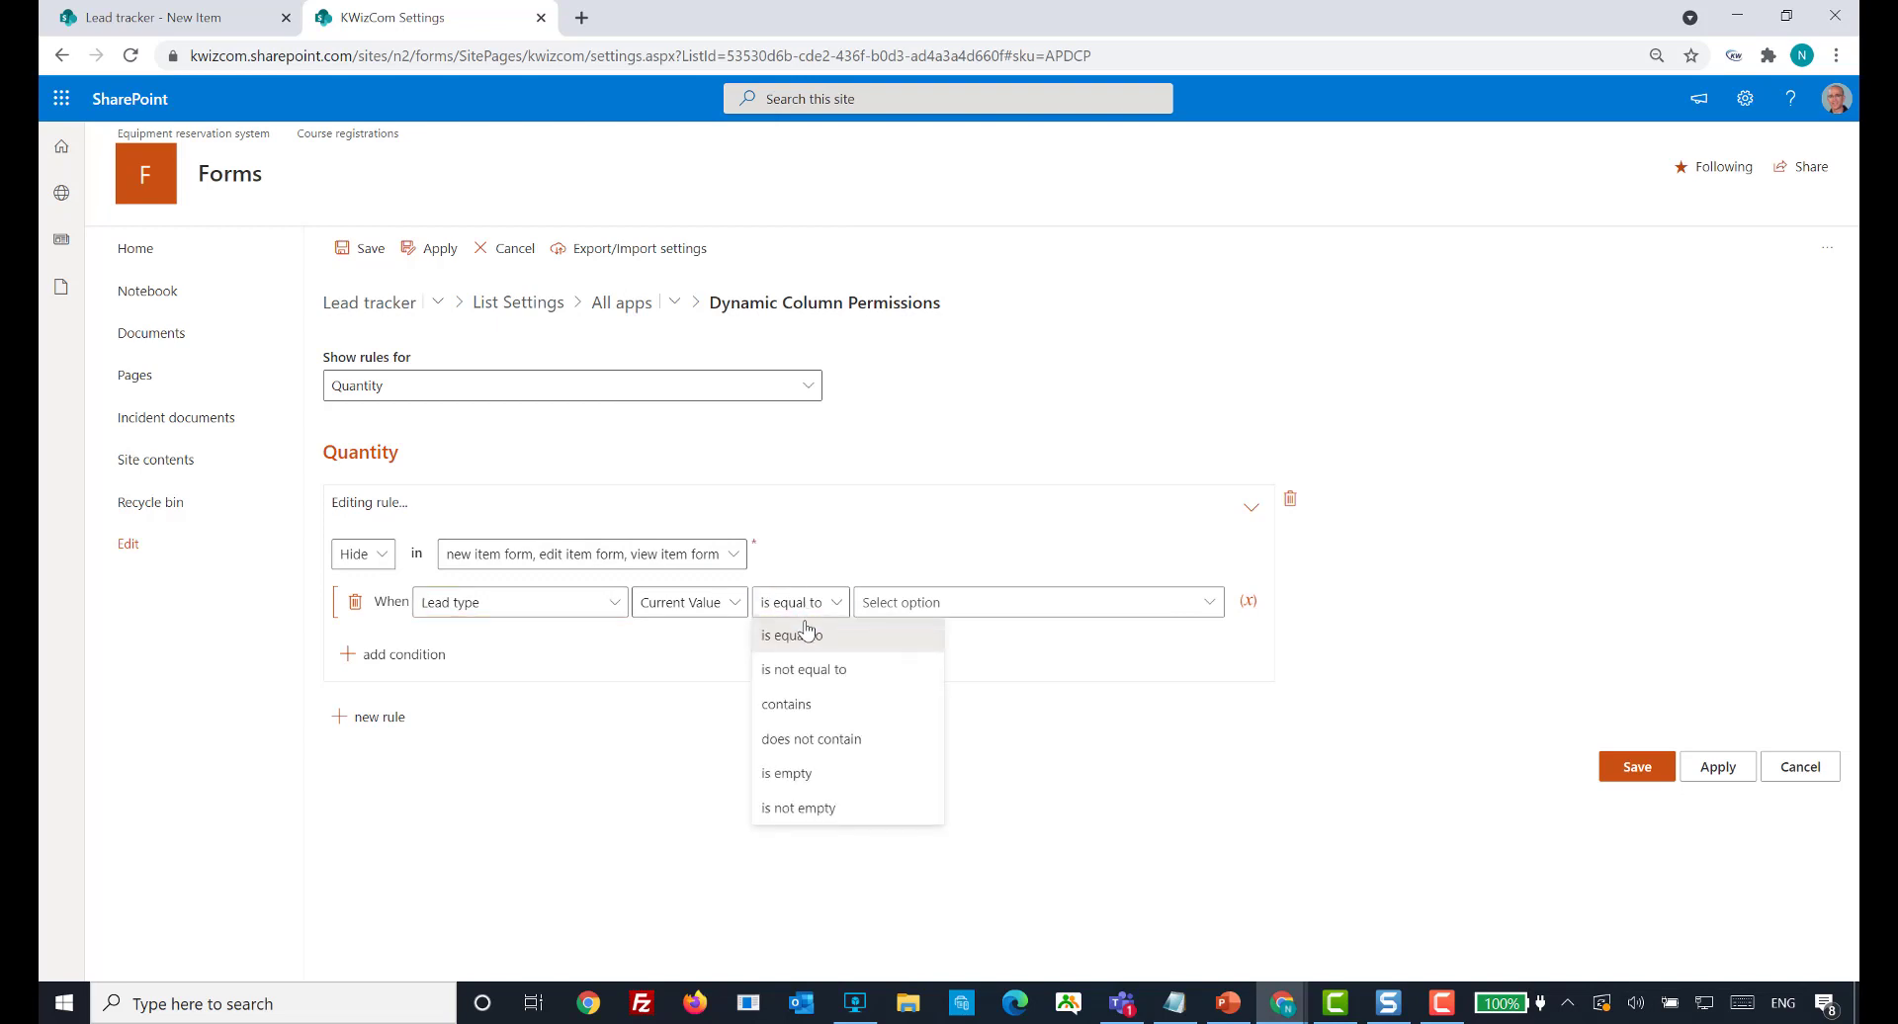
{"action": "left_click", "coordinate": [807, 684]}
{"action": "left_click", "coordinate": [978, 605]}
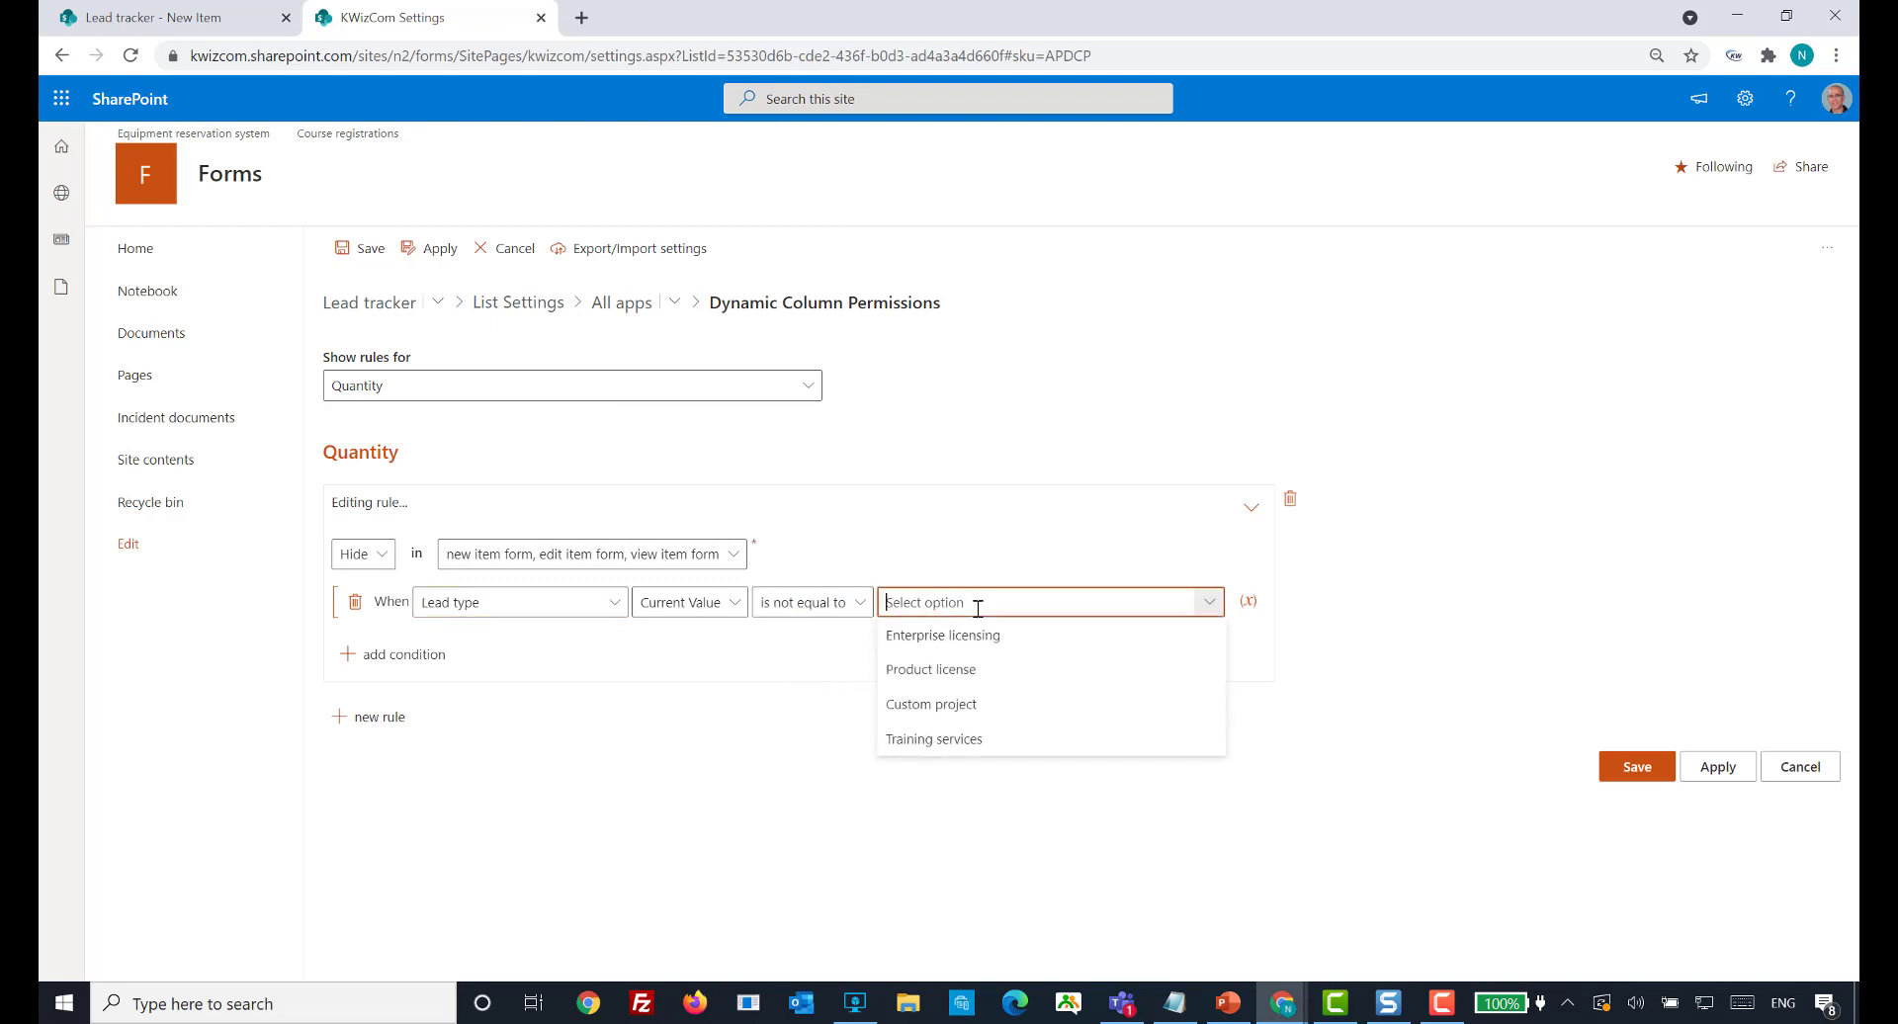
{"action": "left_click", "coordinate": [967, 673]}
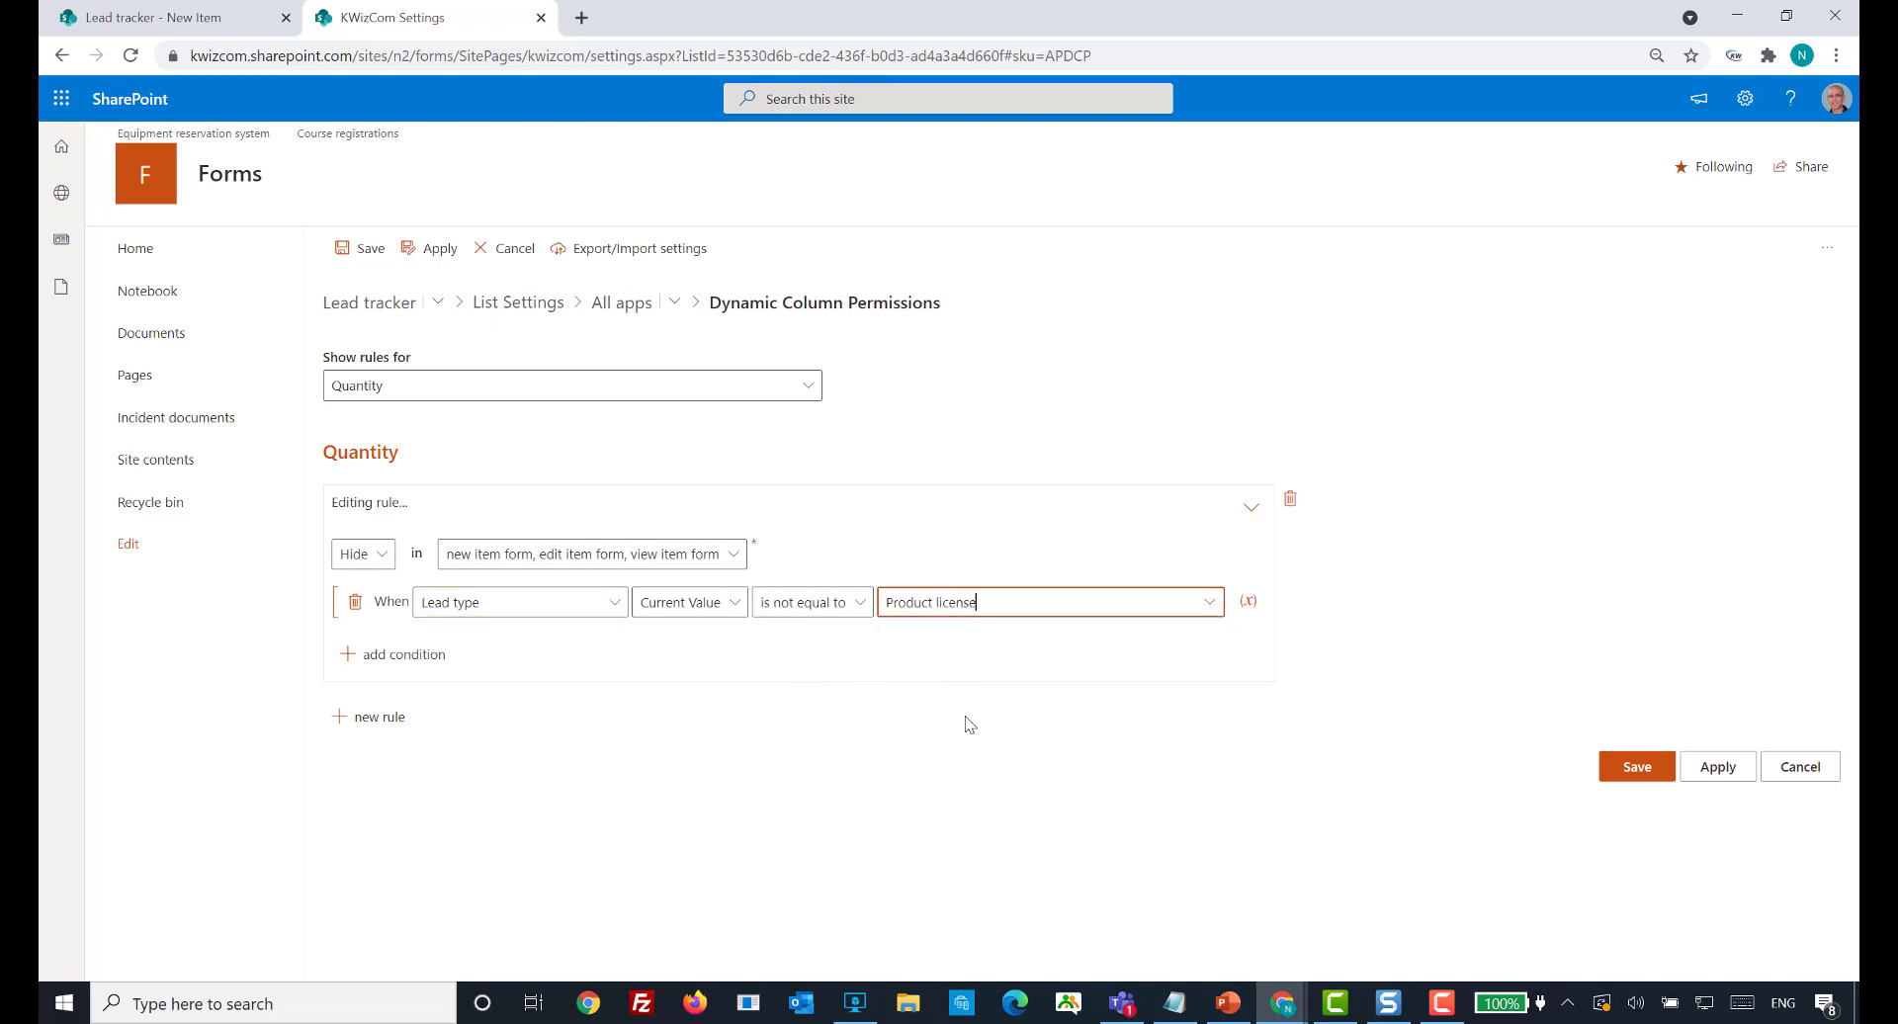
{"action": "left_click", "coordinate": [1637, 763]}
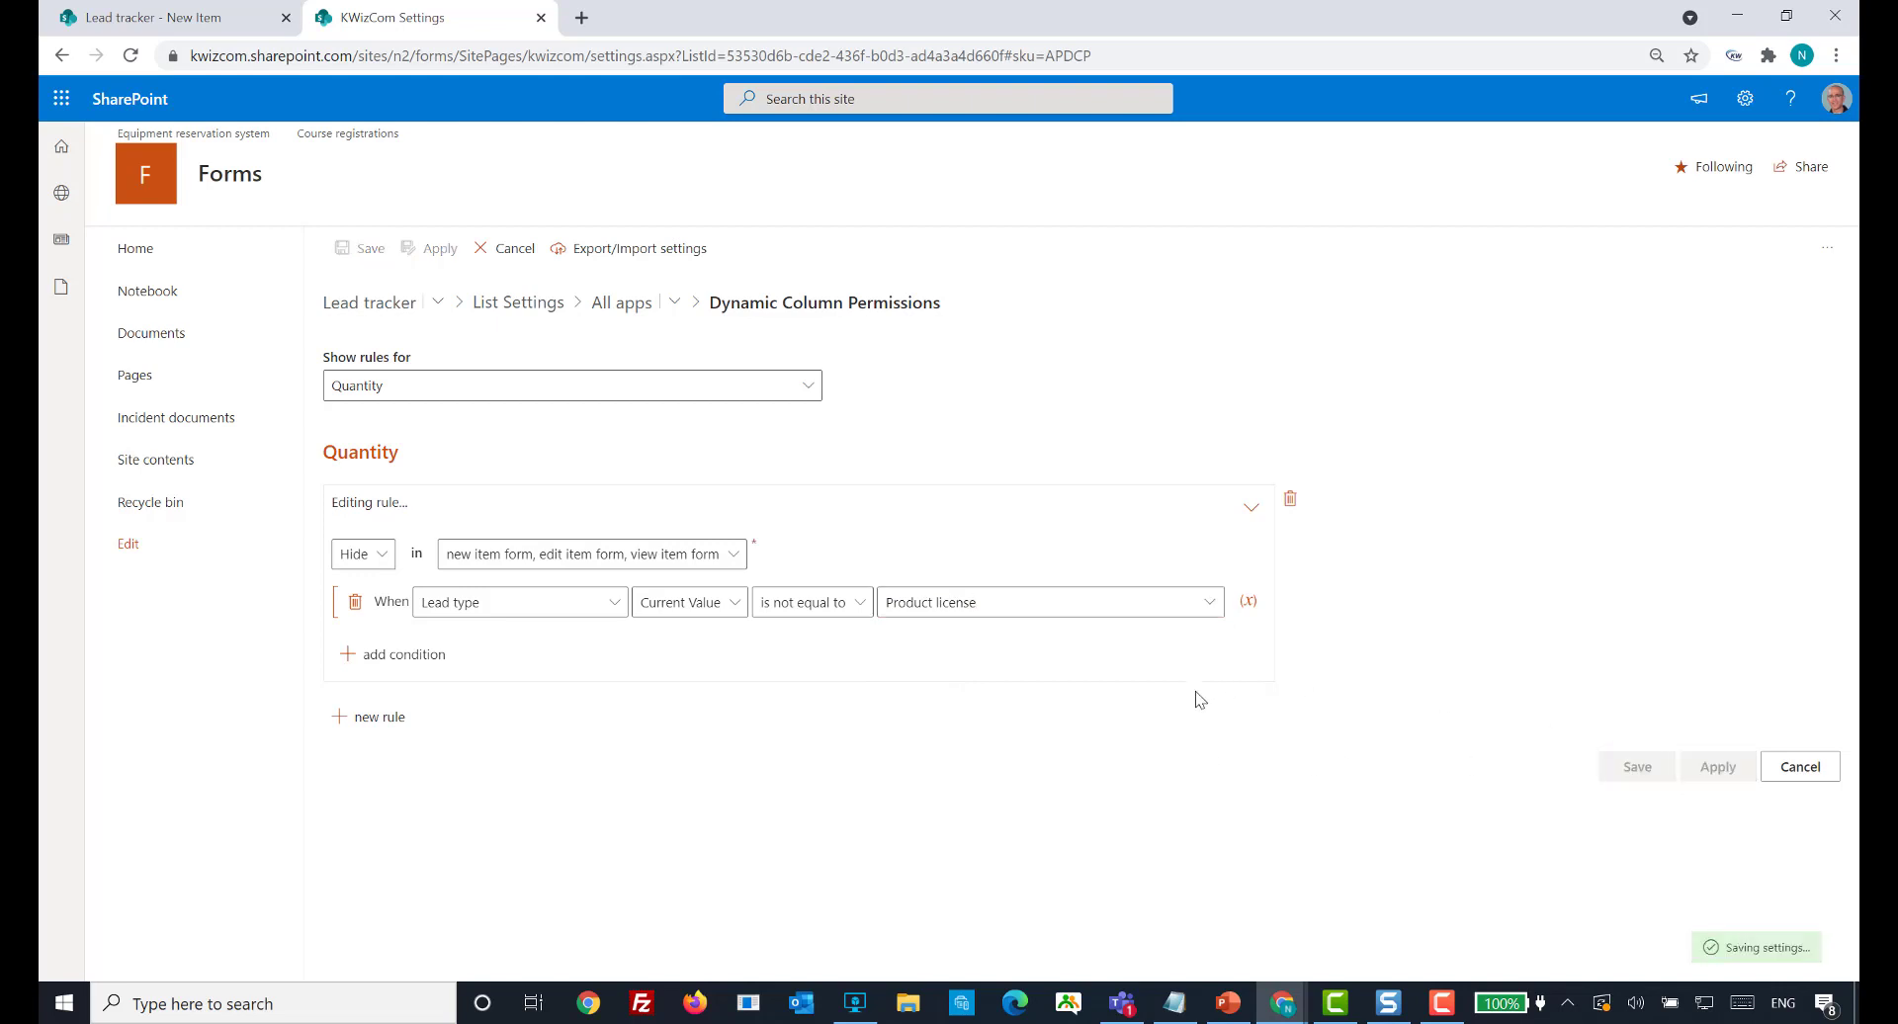
- Reload the new lead form and test the Lead type field with Product license, followed by Custom project
{"action": "left_click", "coordinate": [193, 18]}
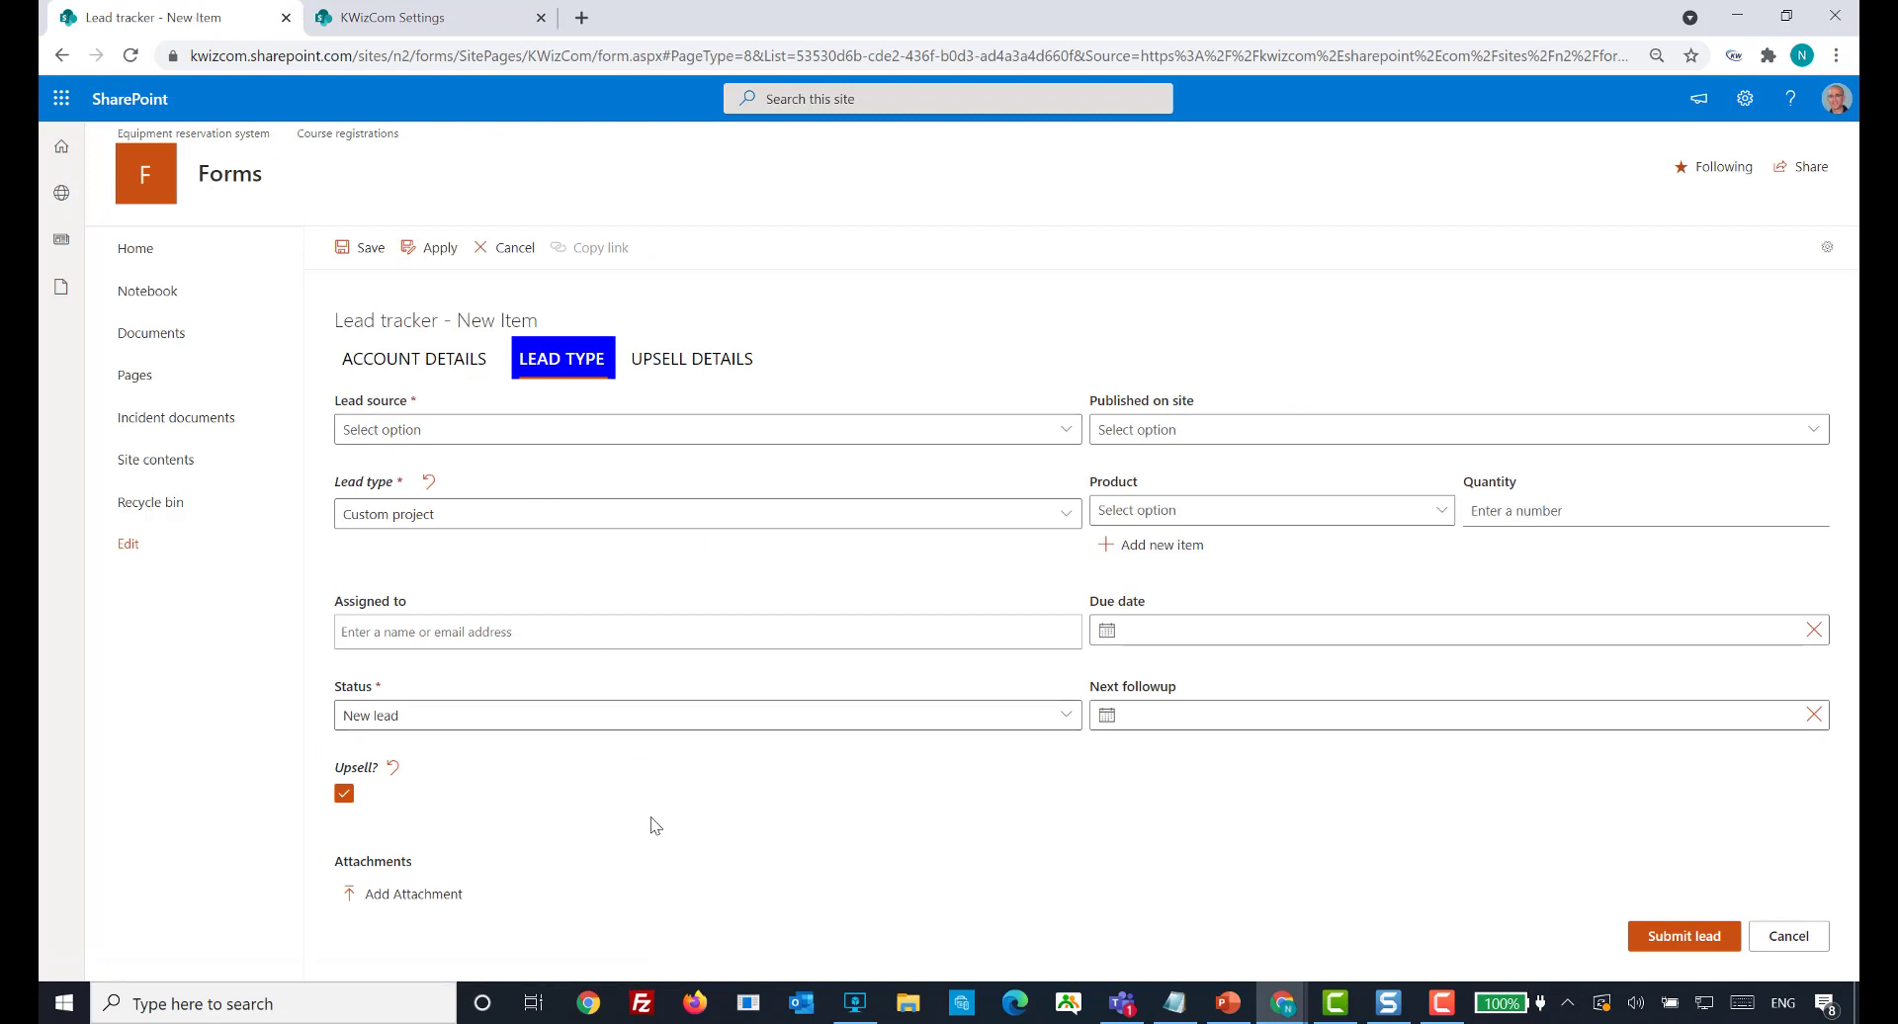
{"action": "key", "text": "F5"}
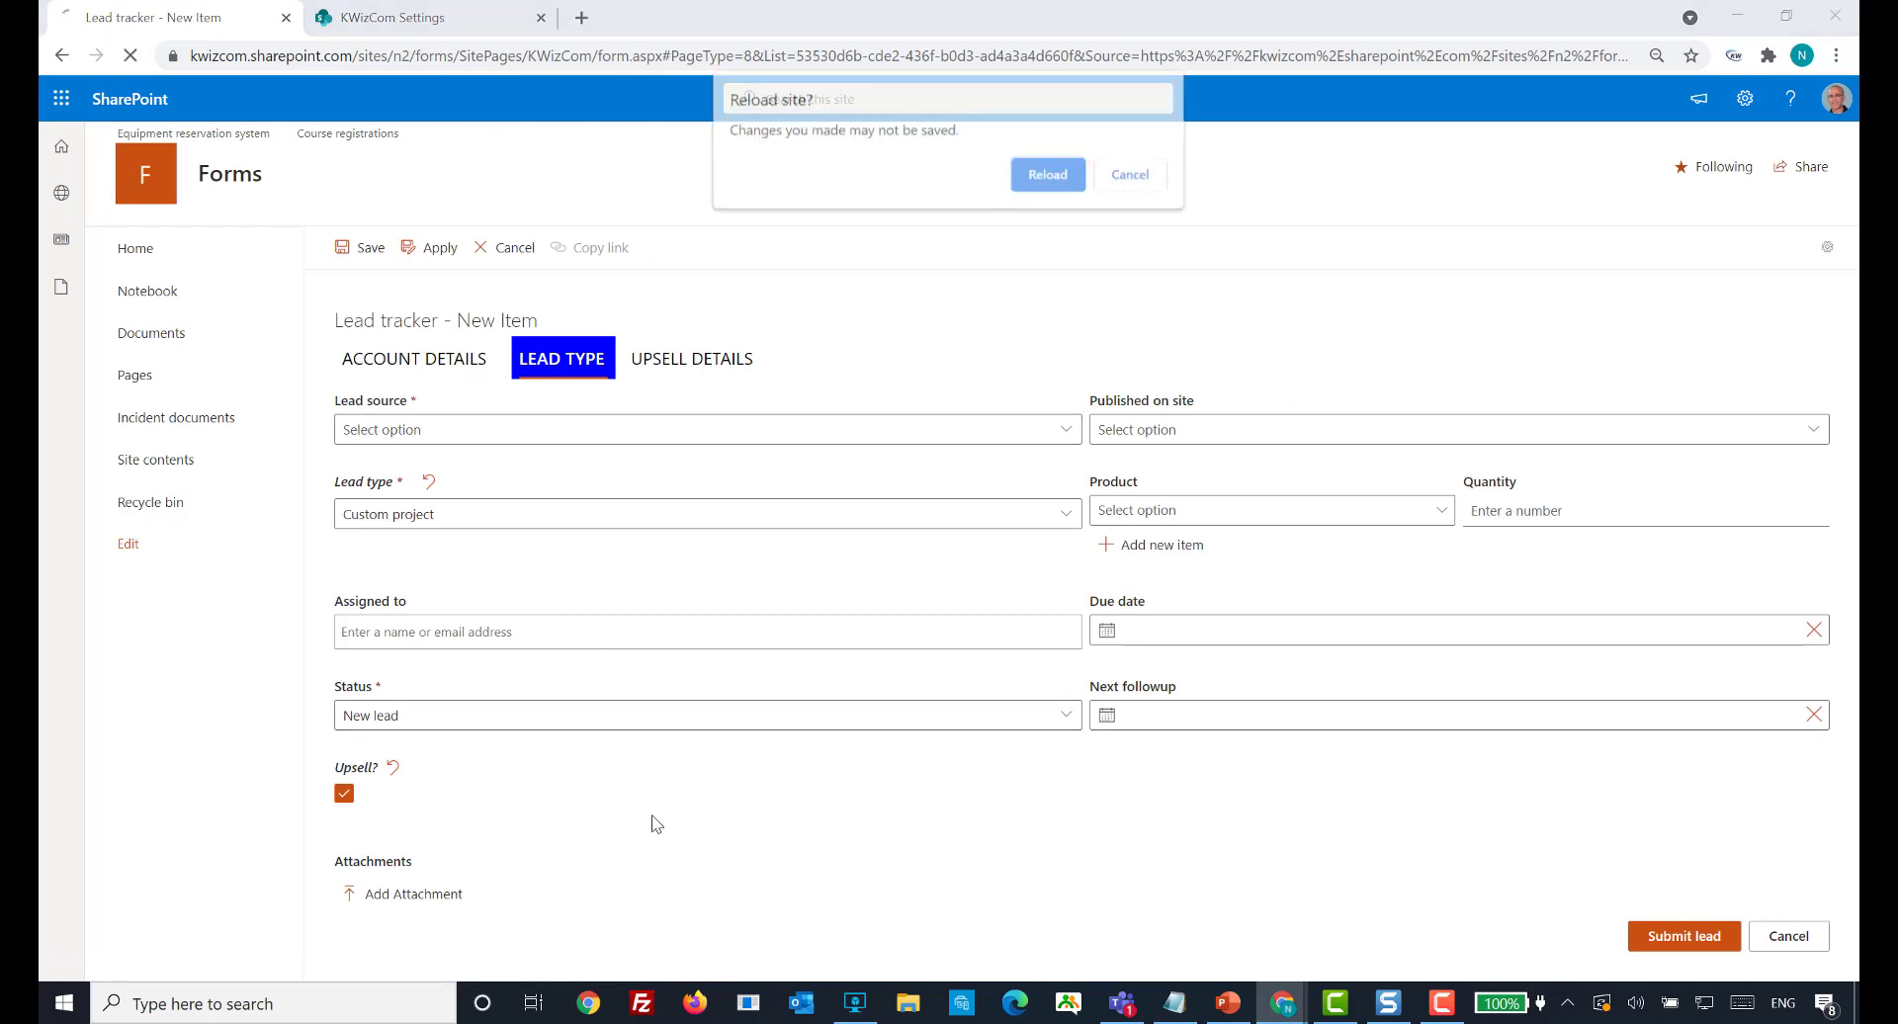
{"action": "left_click", "coordinate": [1062, 180]}
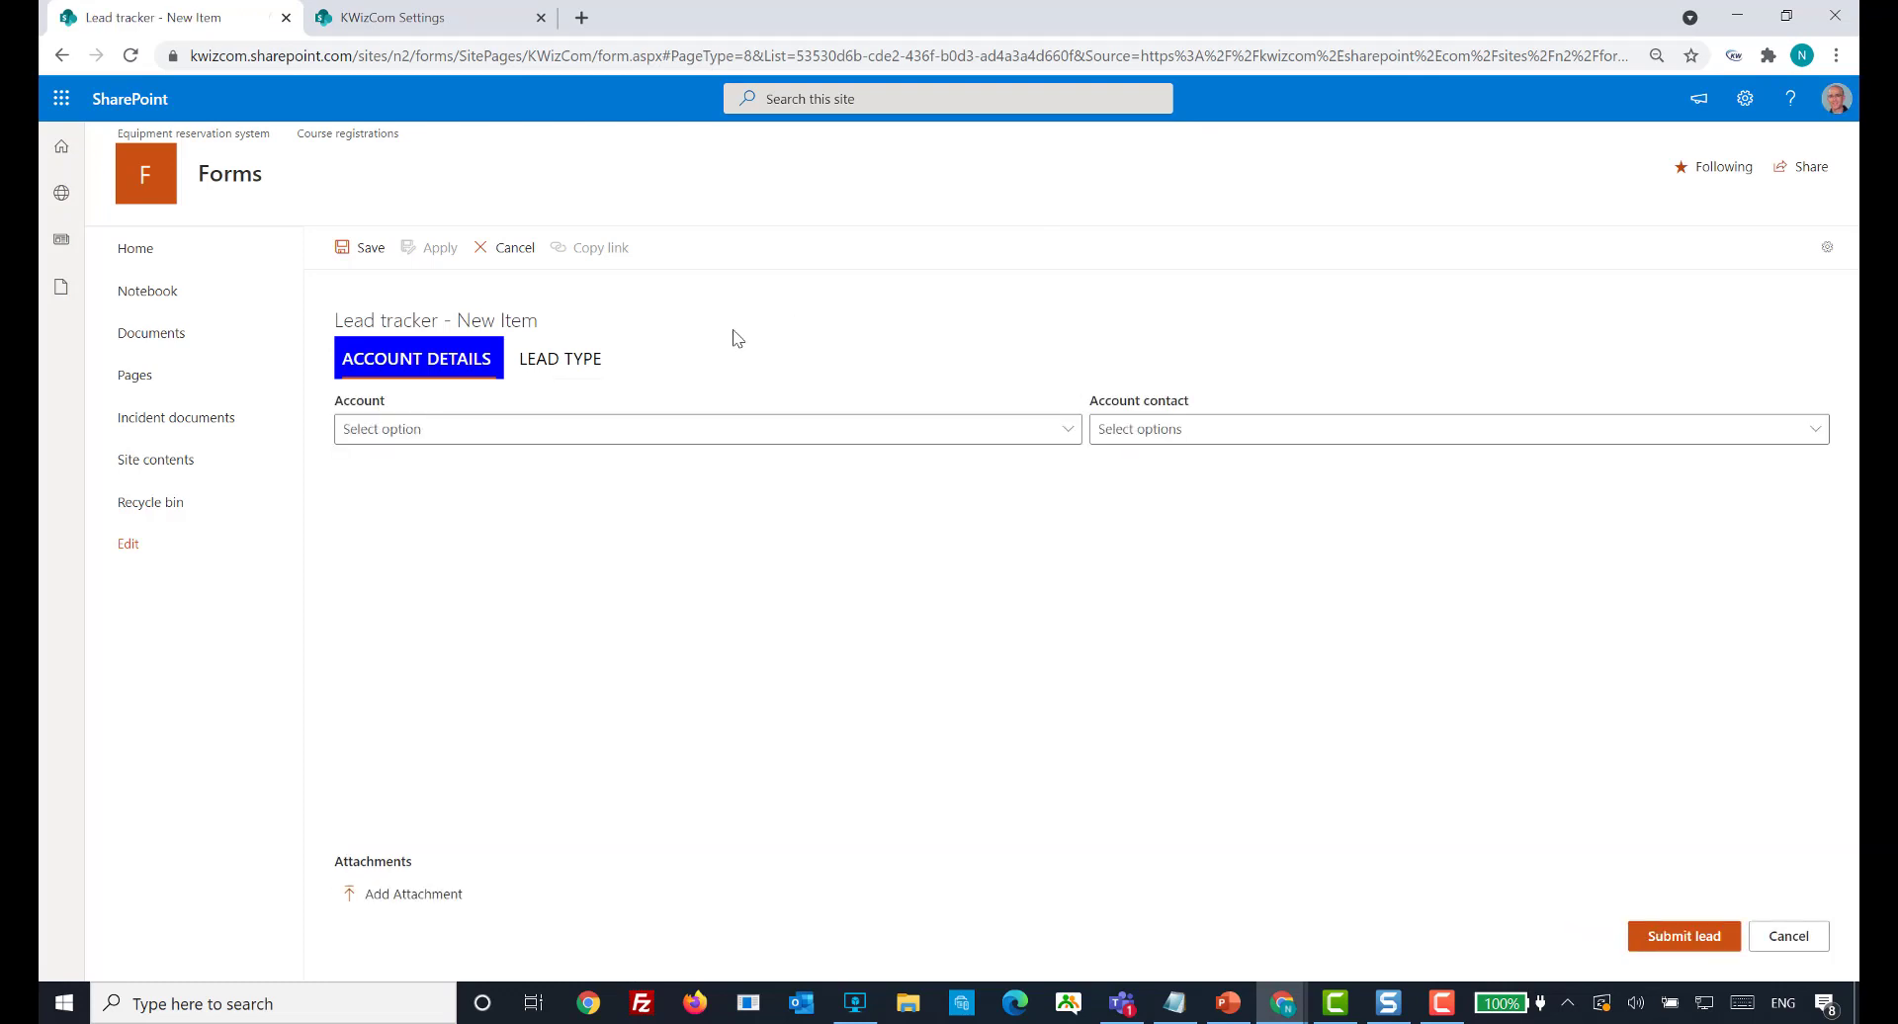
{"action": "left_click", "coordinate": [556, 366]}
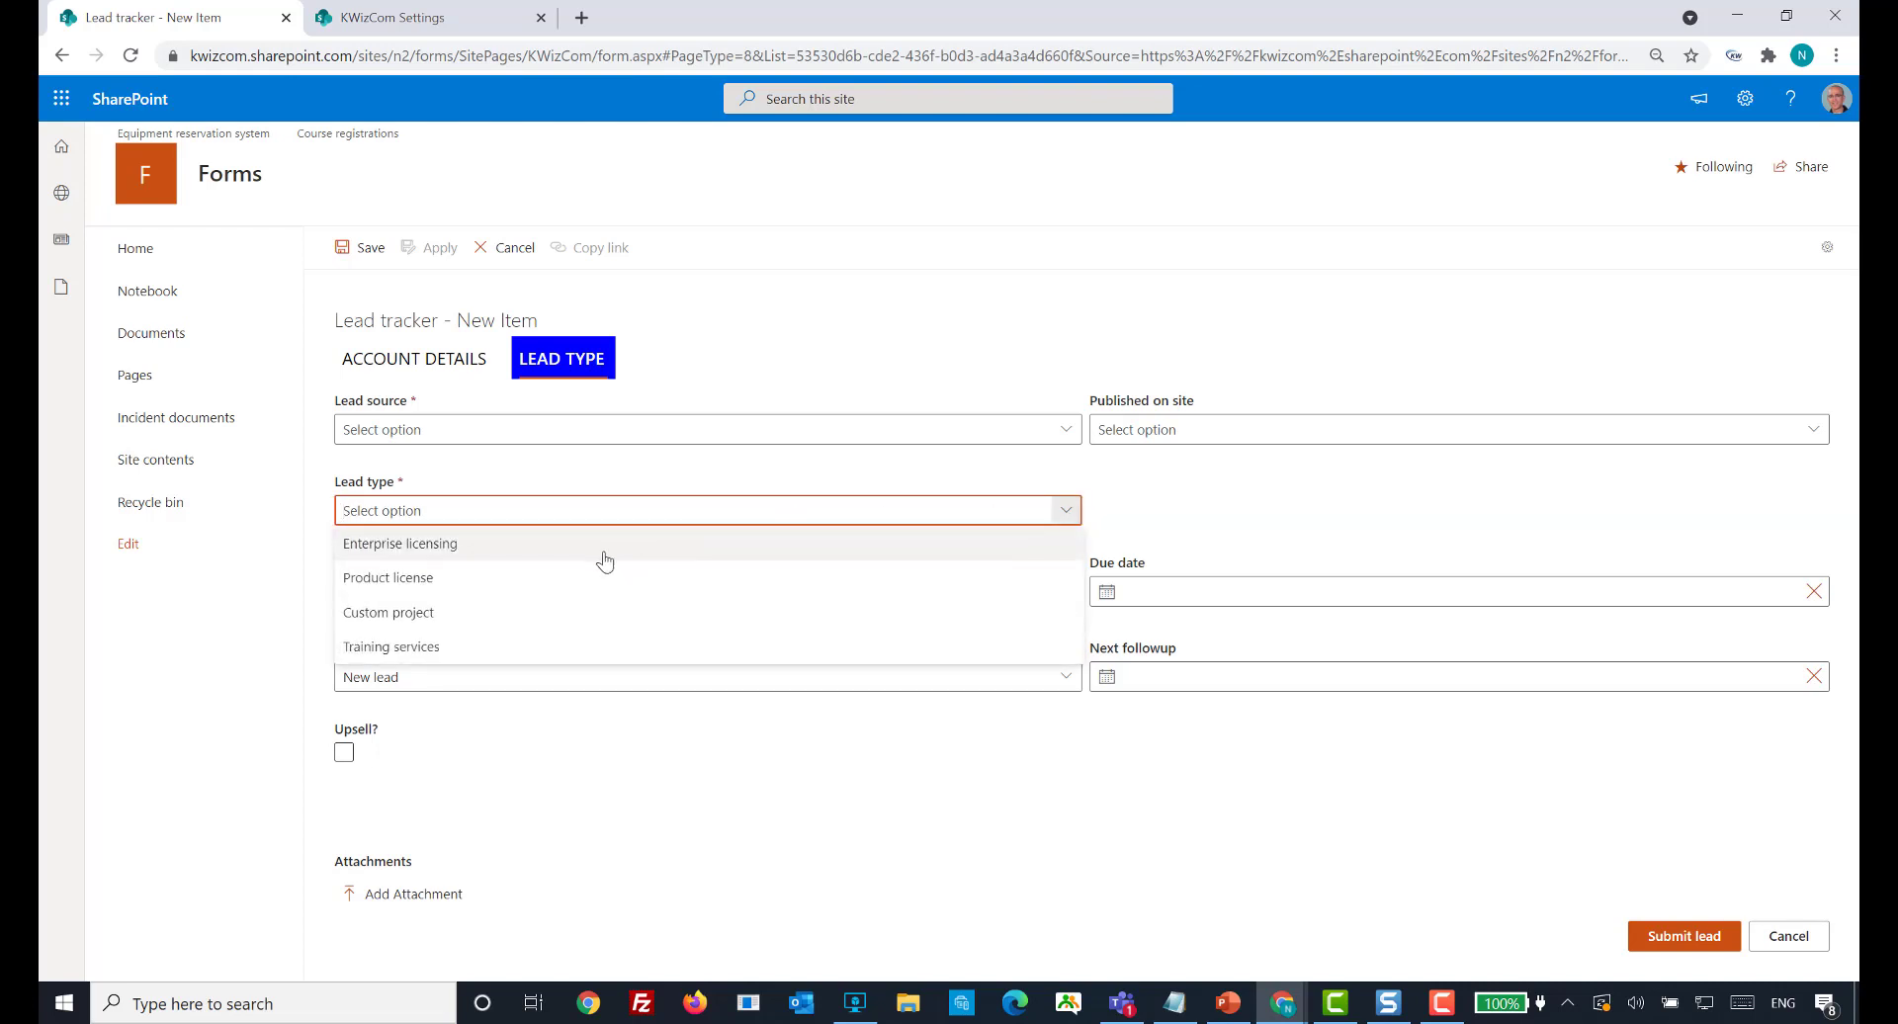
{"action": "left_click", "coordinate": [507, 578]}
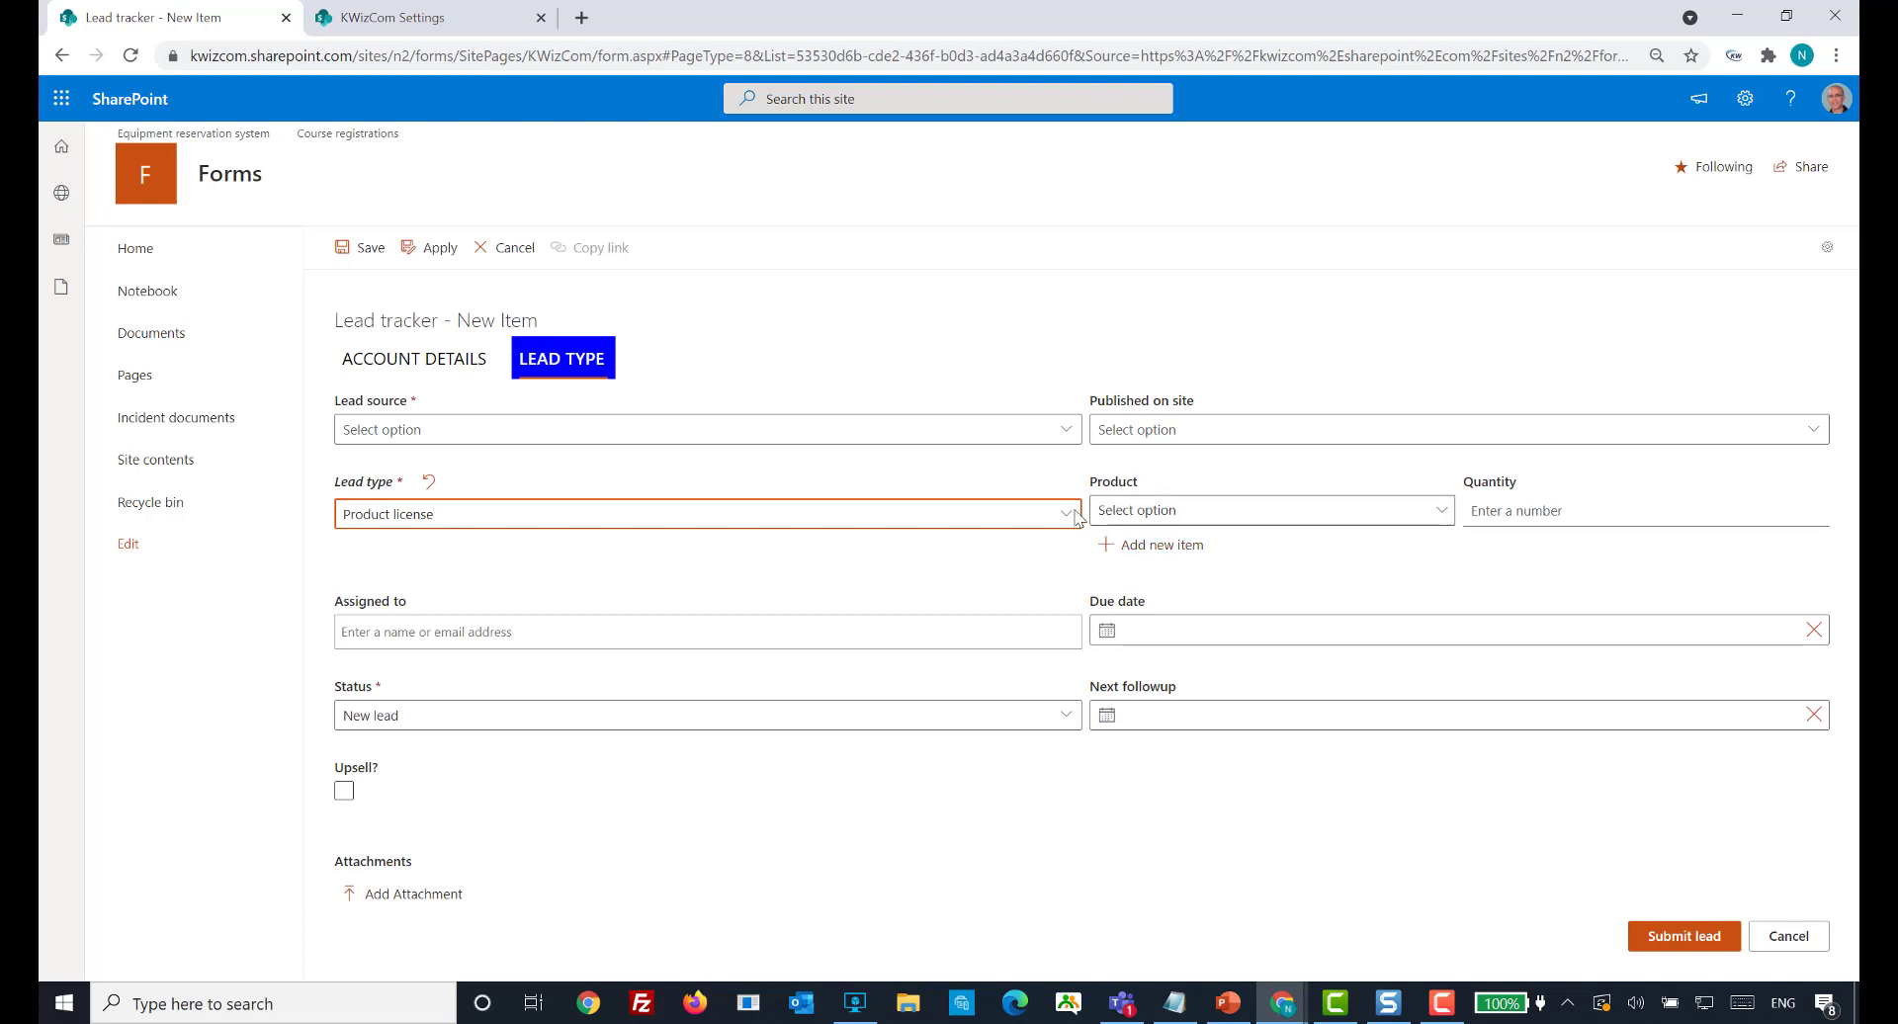
{"action": "left_click", "coordinate": [1073, 514]}
{"action": "left_click", "coordinate": [497, 615]}
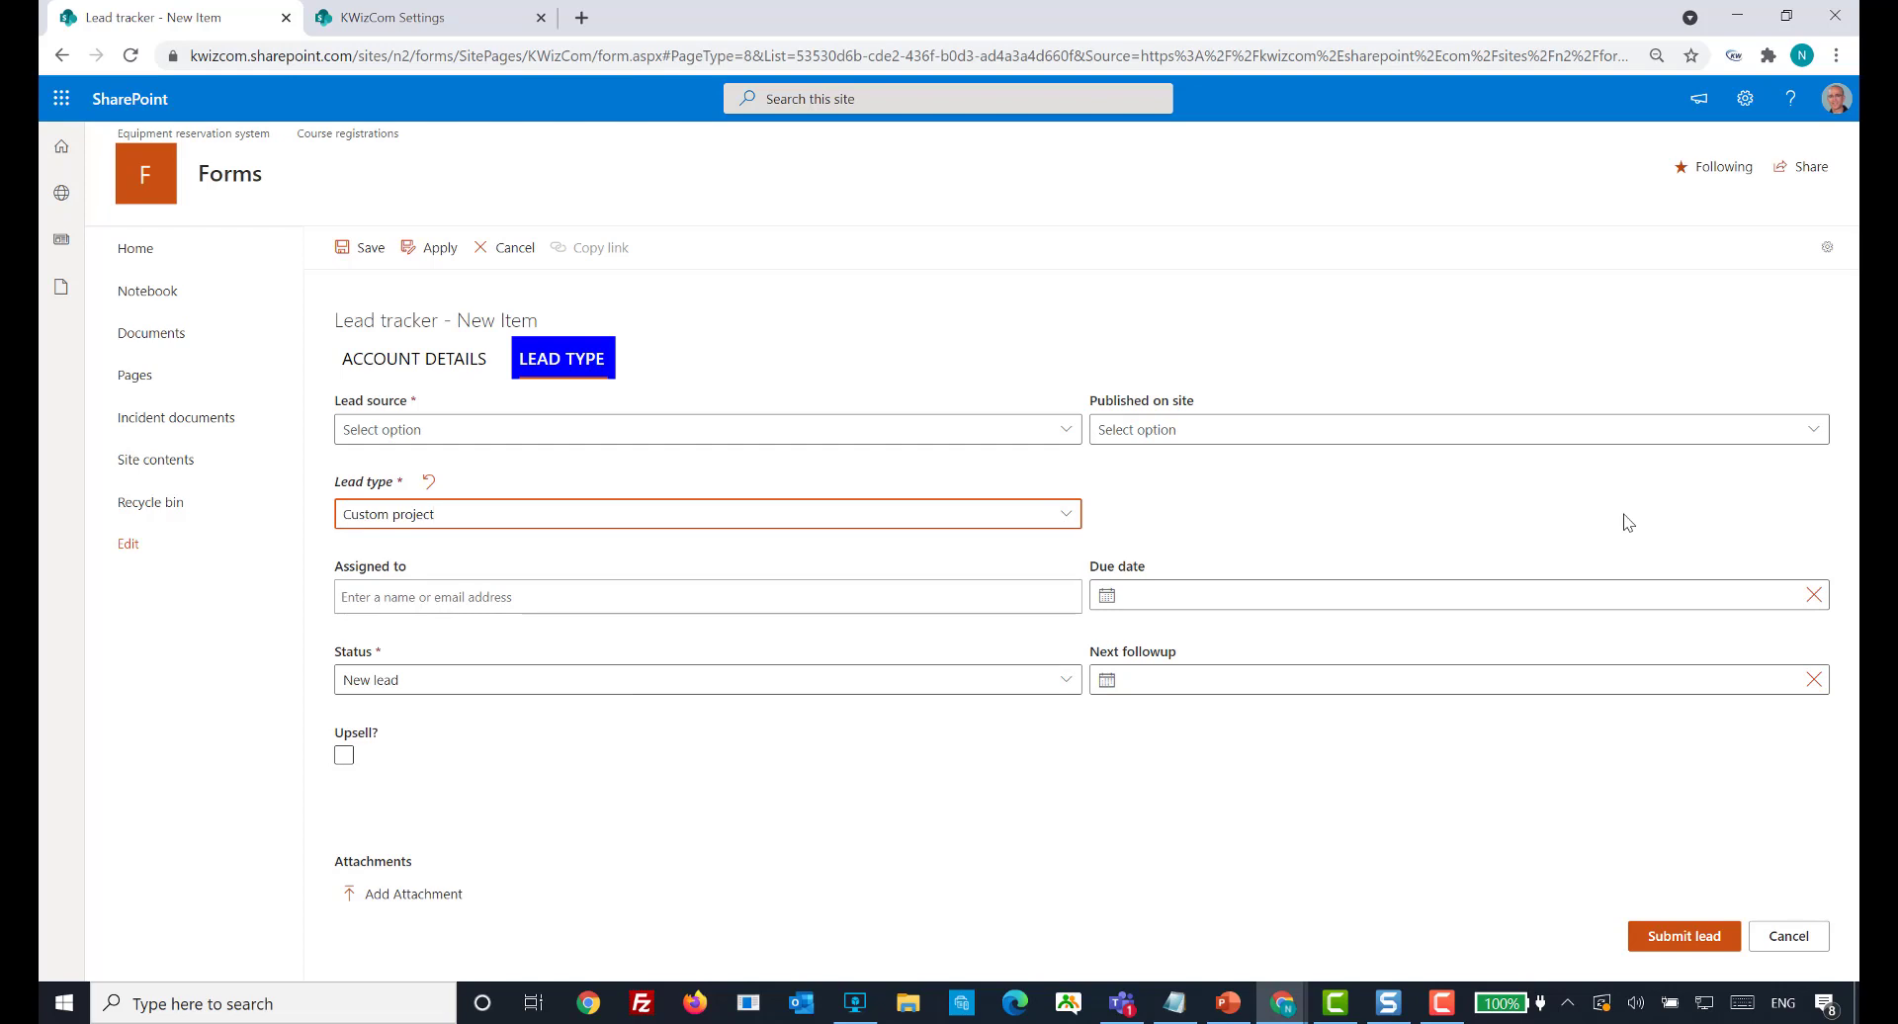
- Reopen the list's Dynamic Column Permissions settings and open the Product column's rule for editing
{"action": "left_click", "coordinate": [407, 30]}
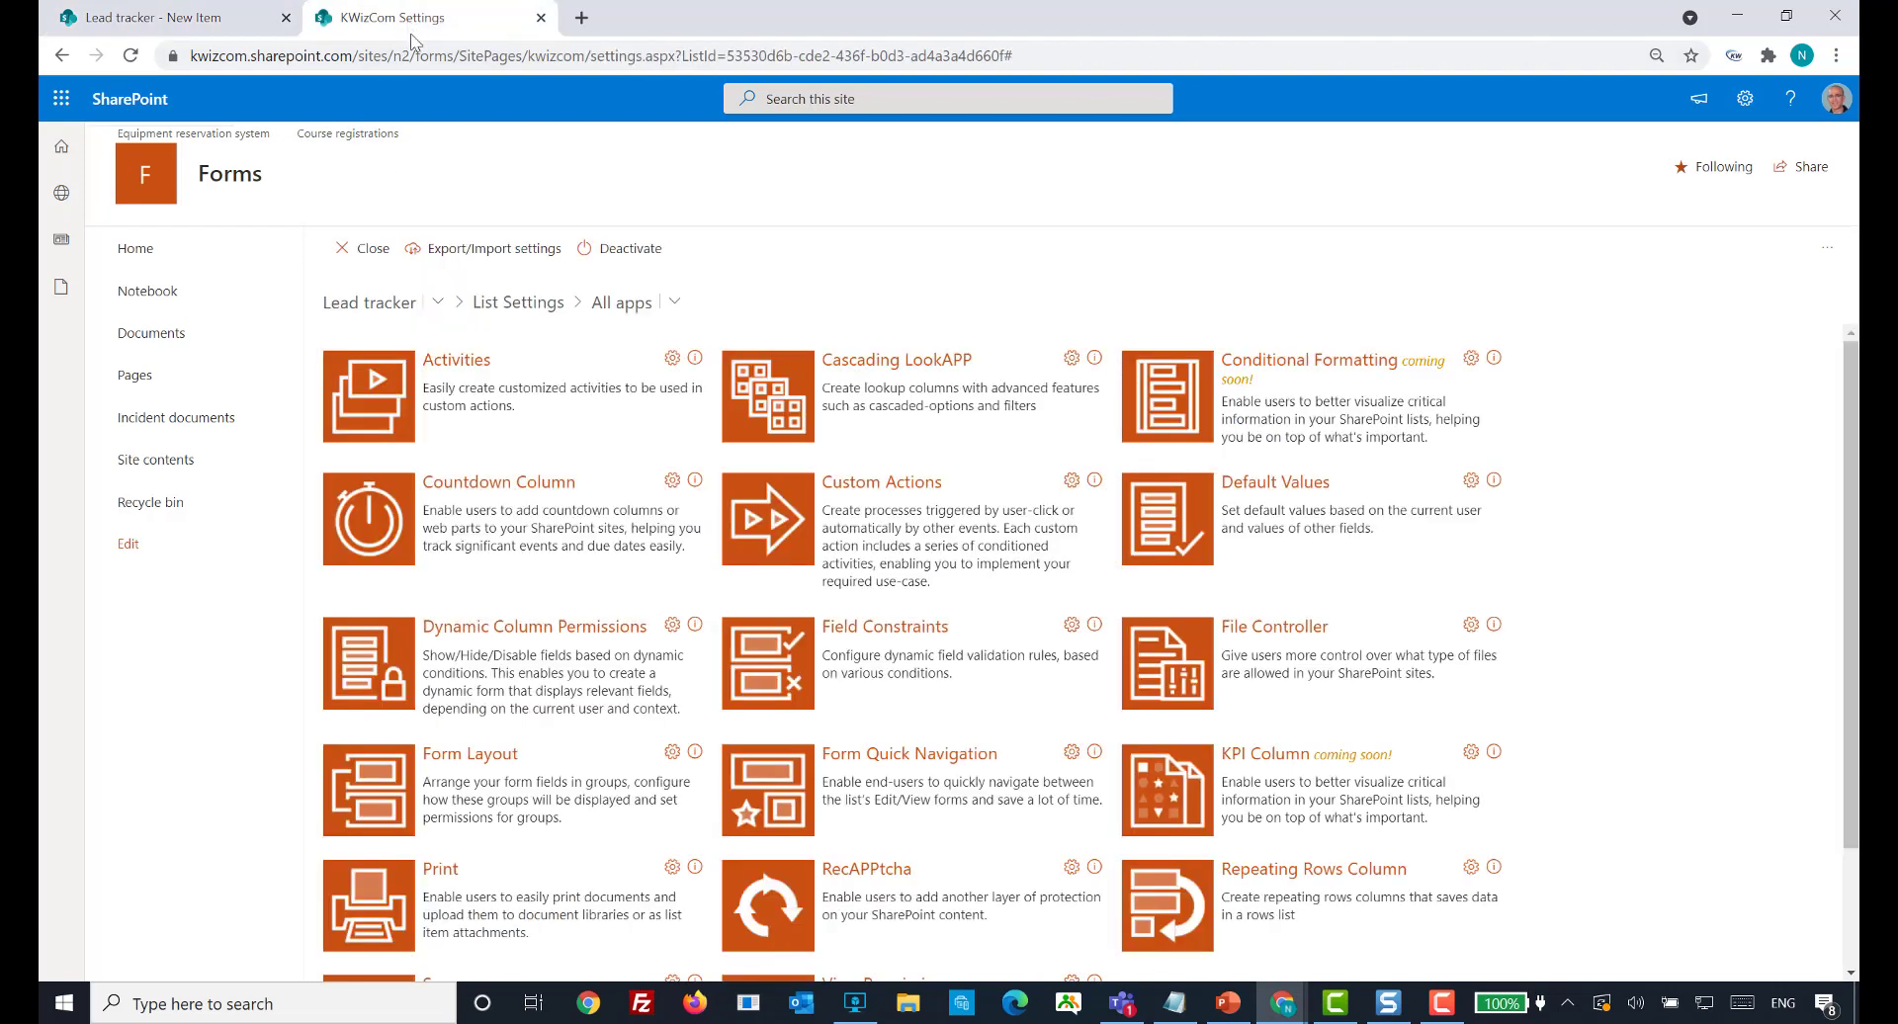
{"action": "left_click", "coordinate": [671, 627]}
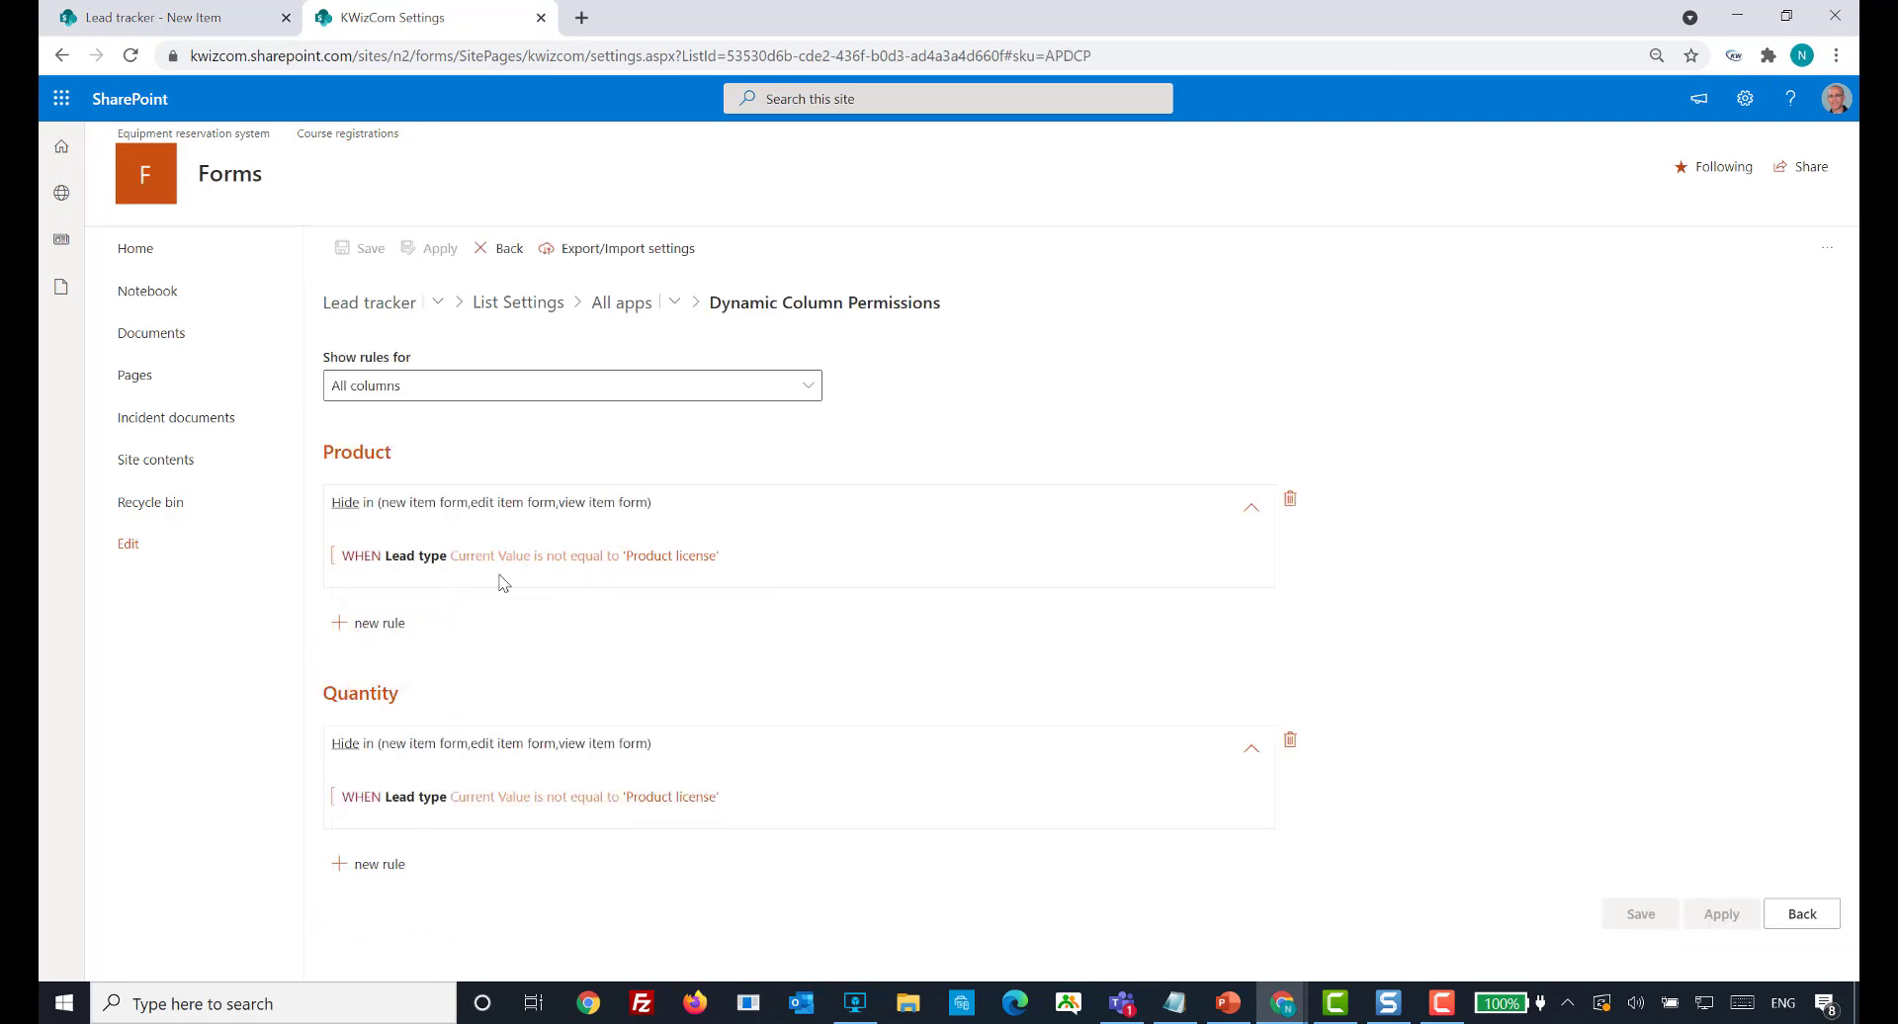
{"action": "left_click", "coordinate": [933, 515]}
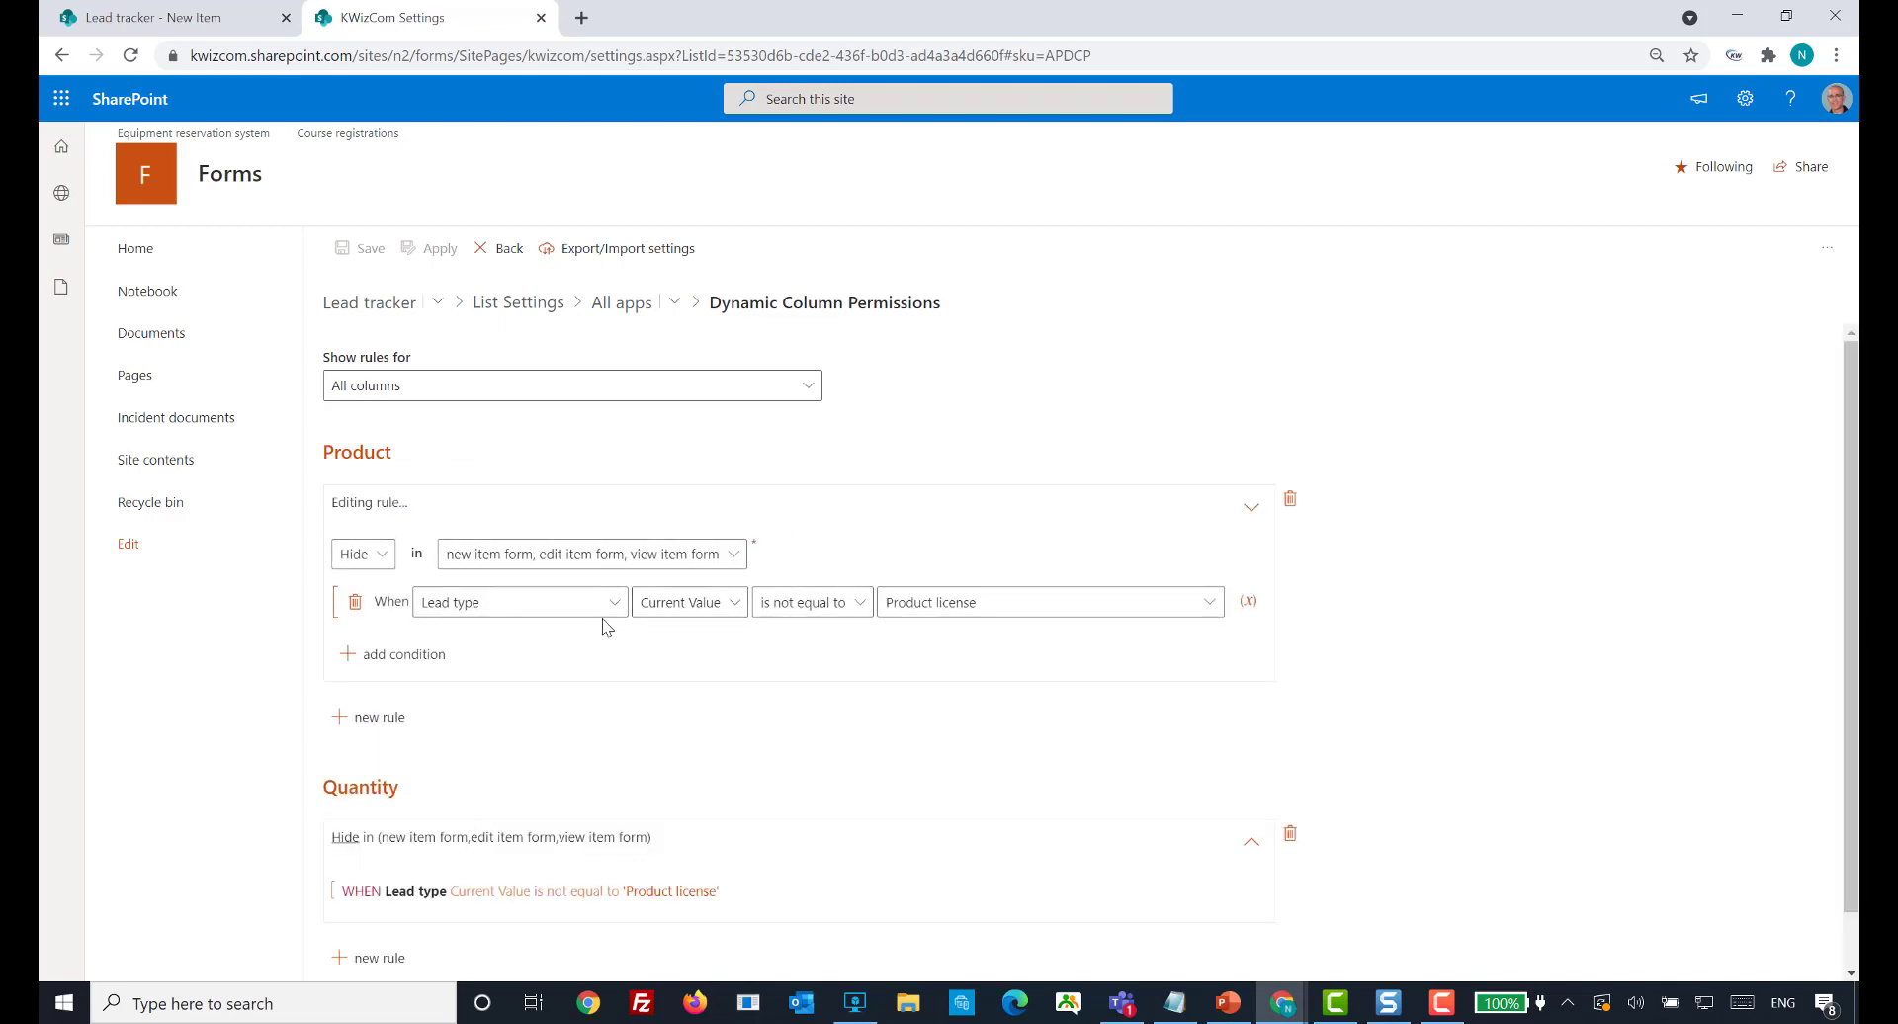
- Try a second condition with the Current user parameter and the in operator on the Product rule, and remove that condition
{"action": "left_click", "coordinate": [393, 655]}
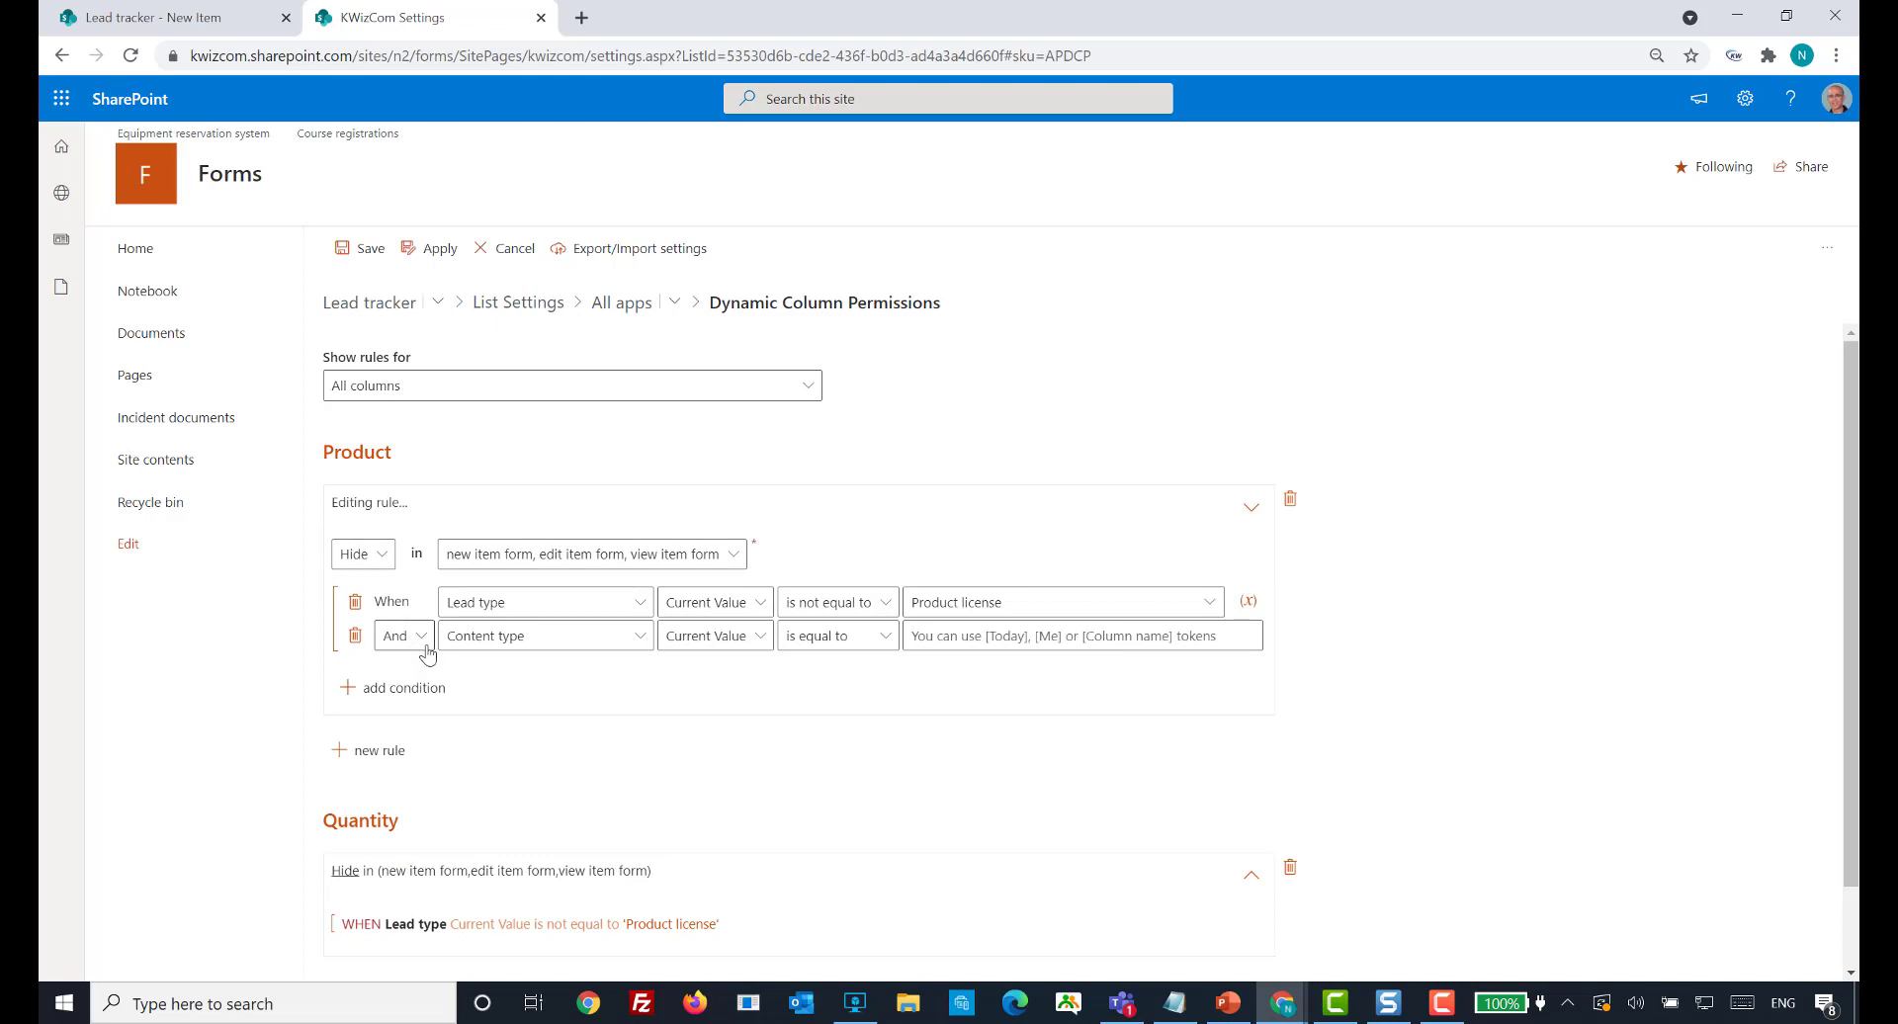
{"action": "left_click", "coordinate": [427, 653]}
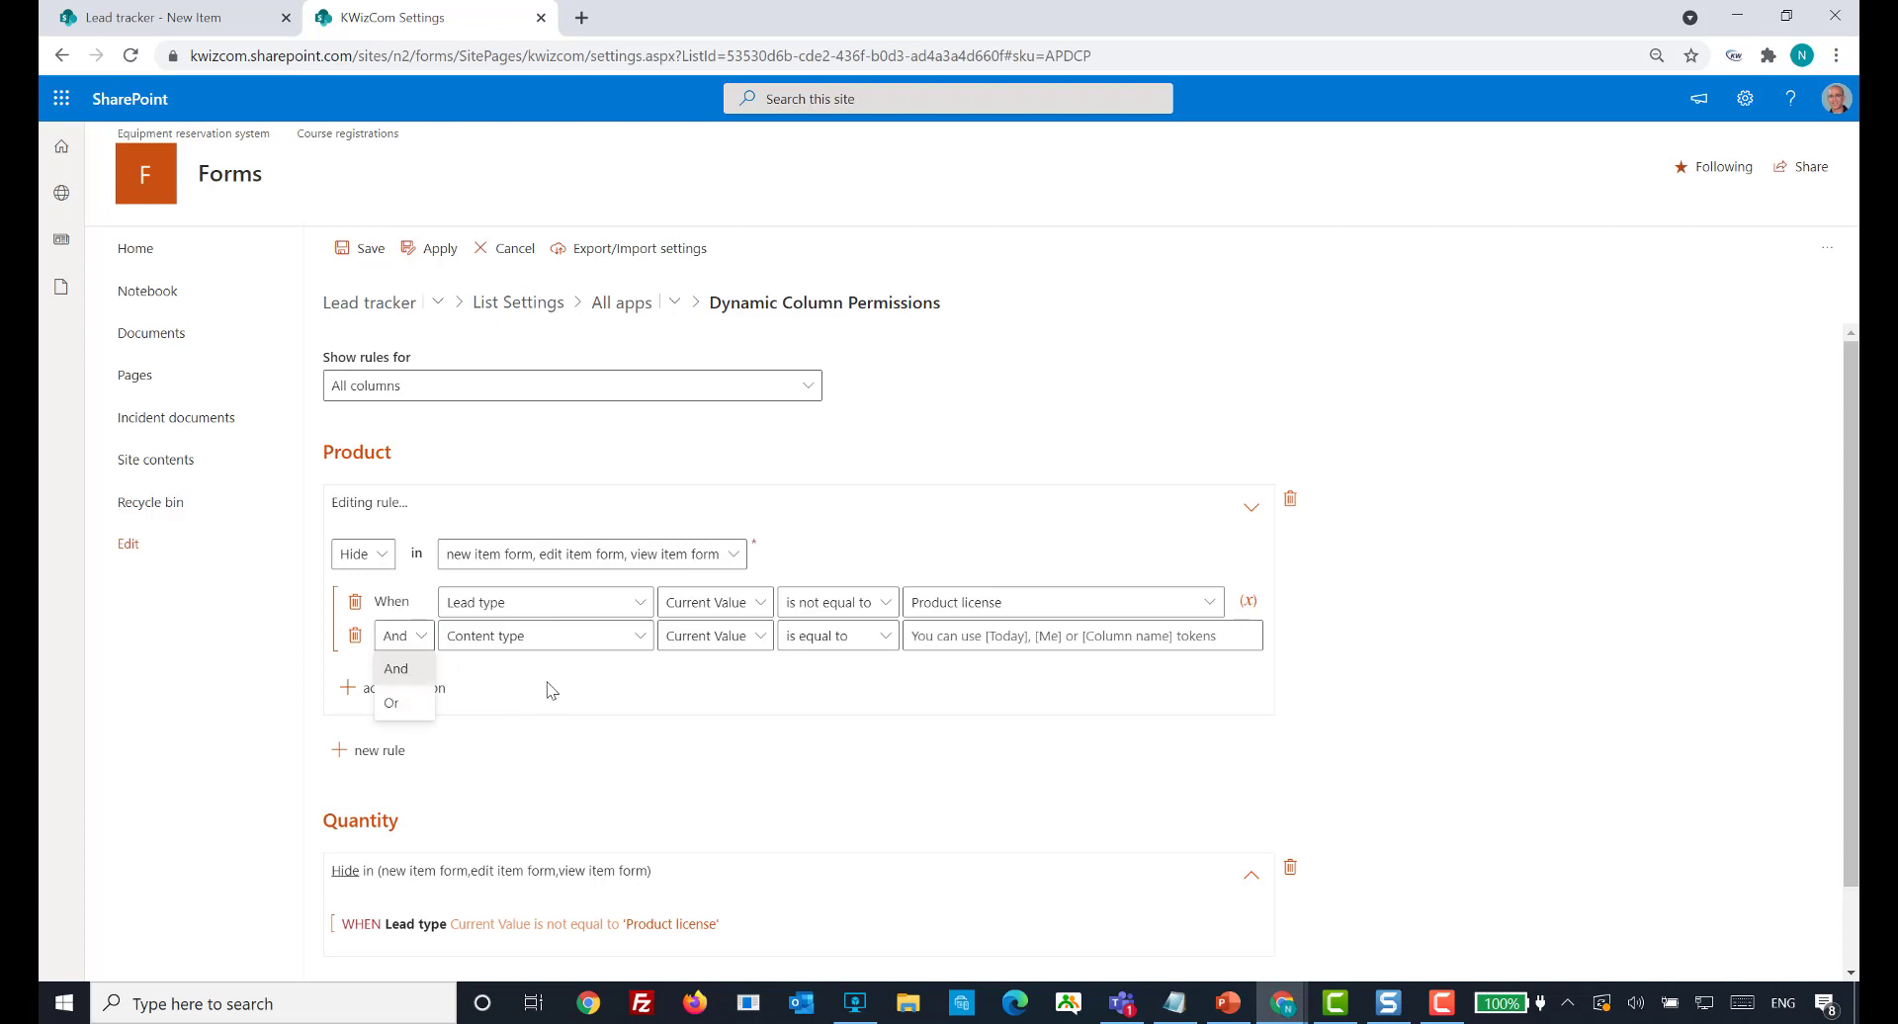
{"action": "key", "text": "Escape"}
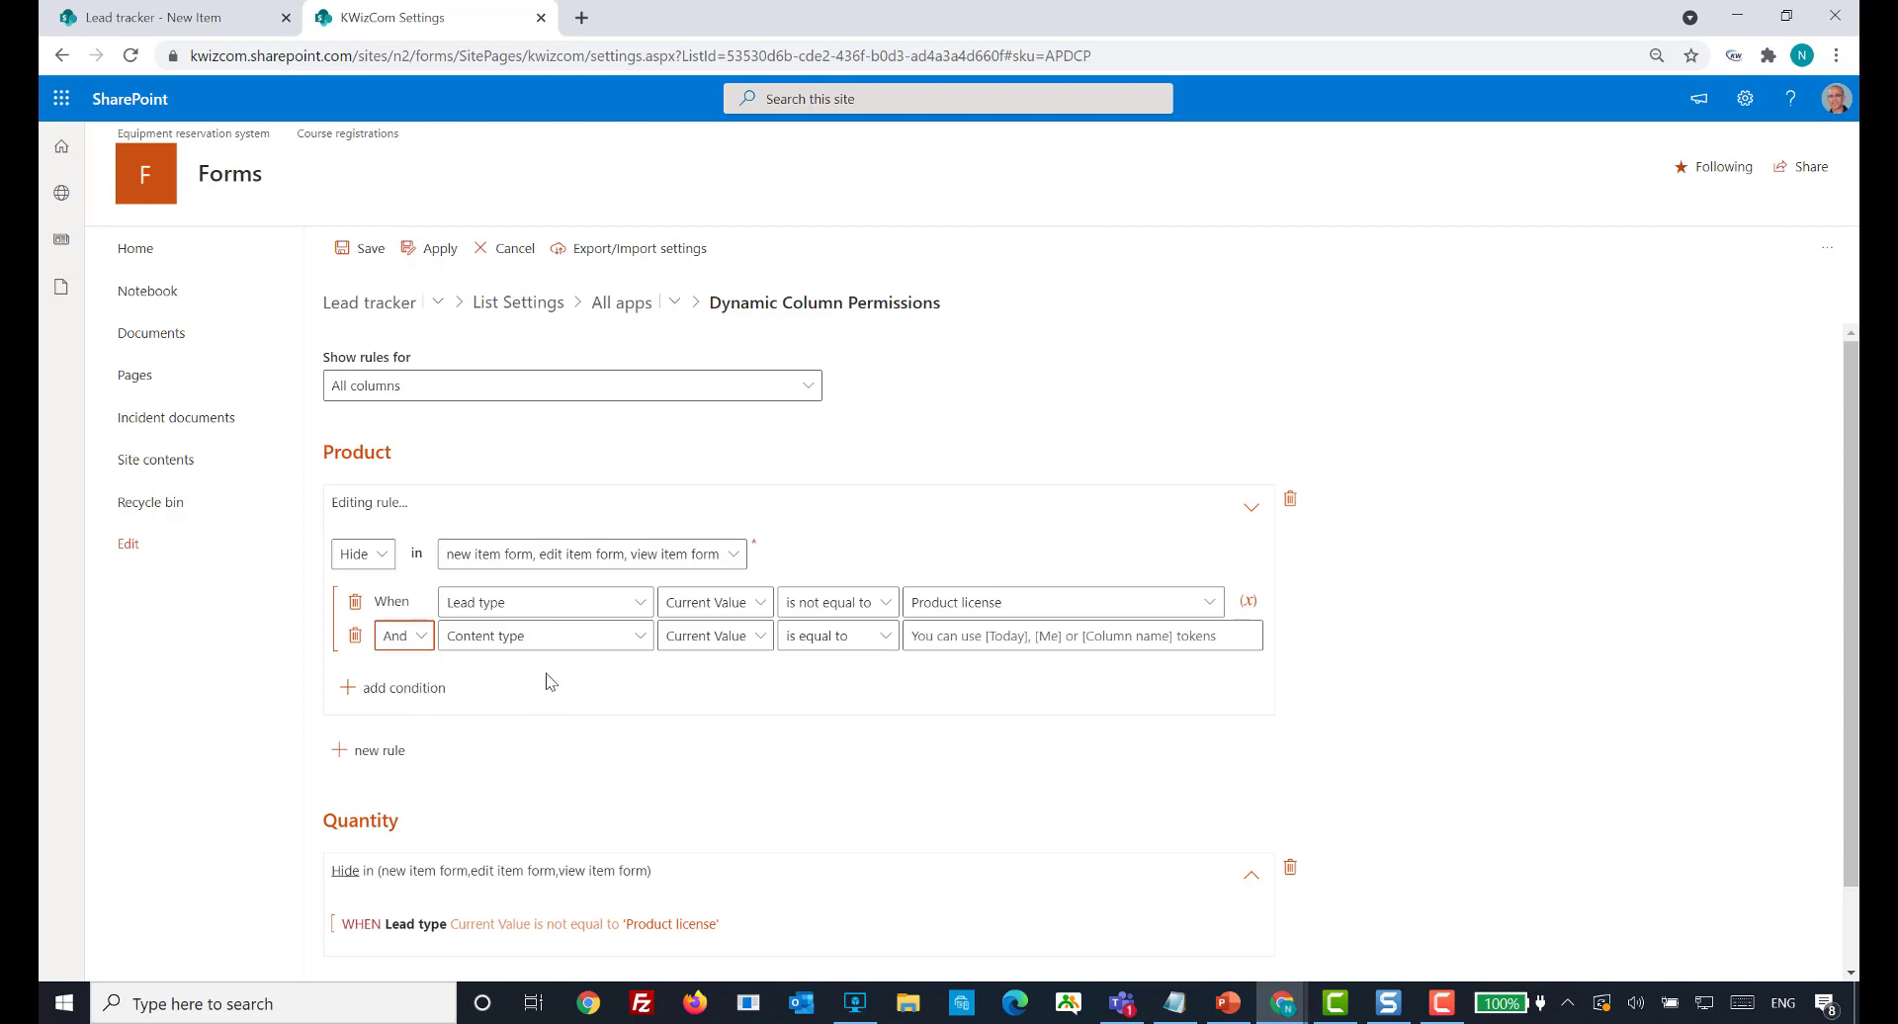
{"action": "left_click", "coordinate": [639, 642]}
{"action": "left_click", "coordinate": [639, 648]}
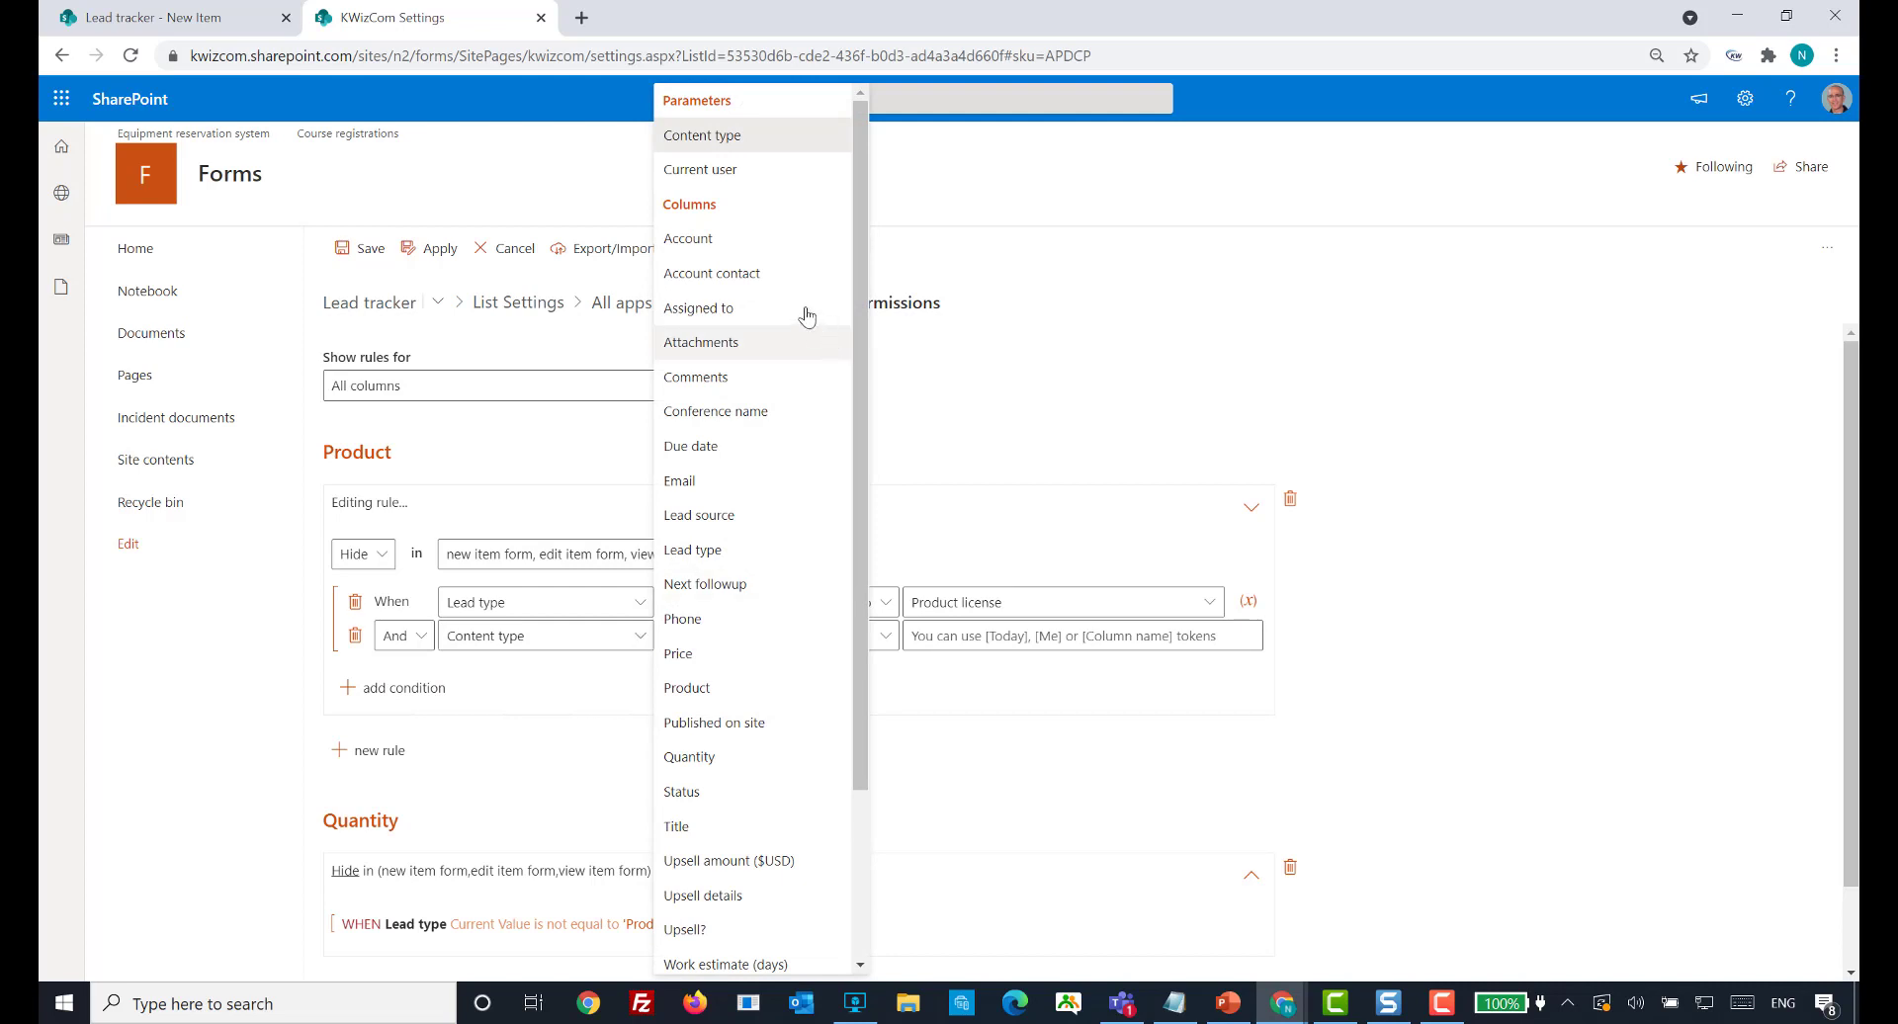
{"action": "left_click", "coordinate": [741, 171]}
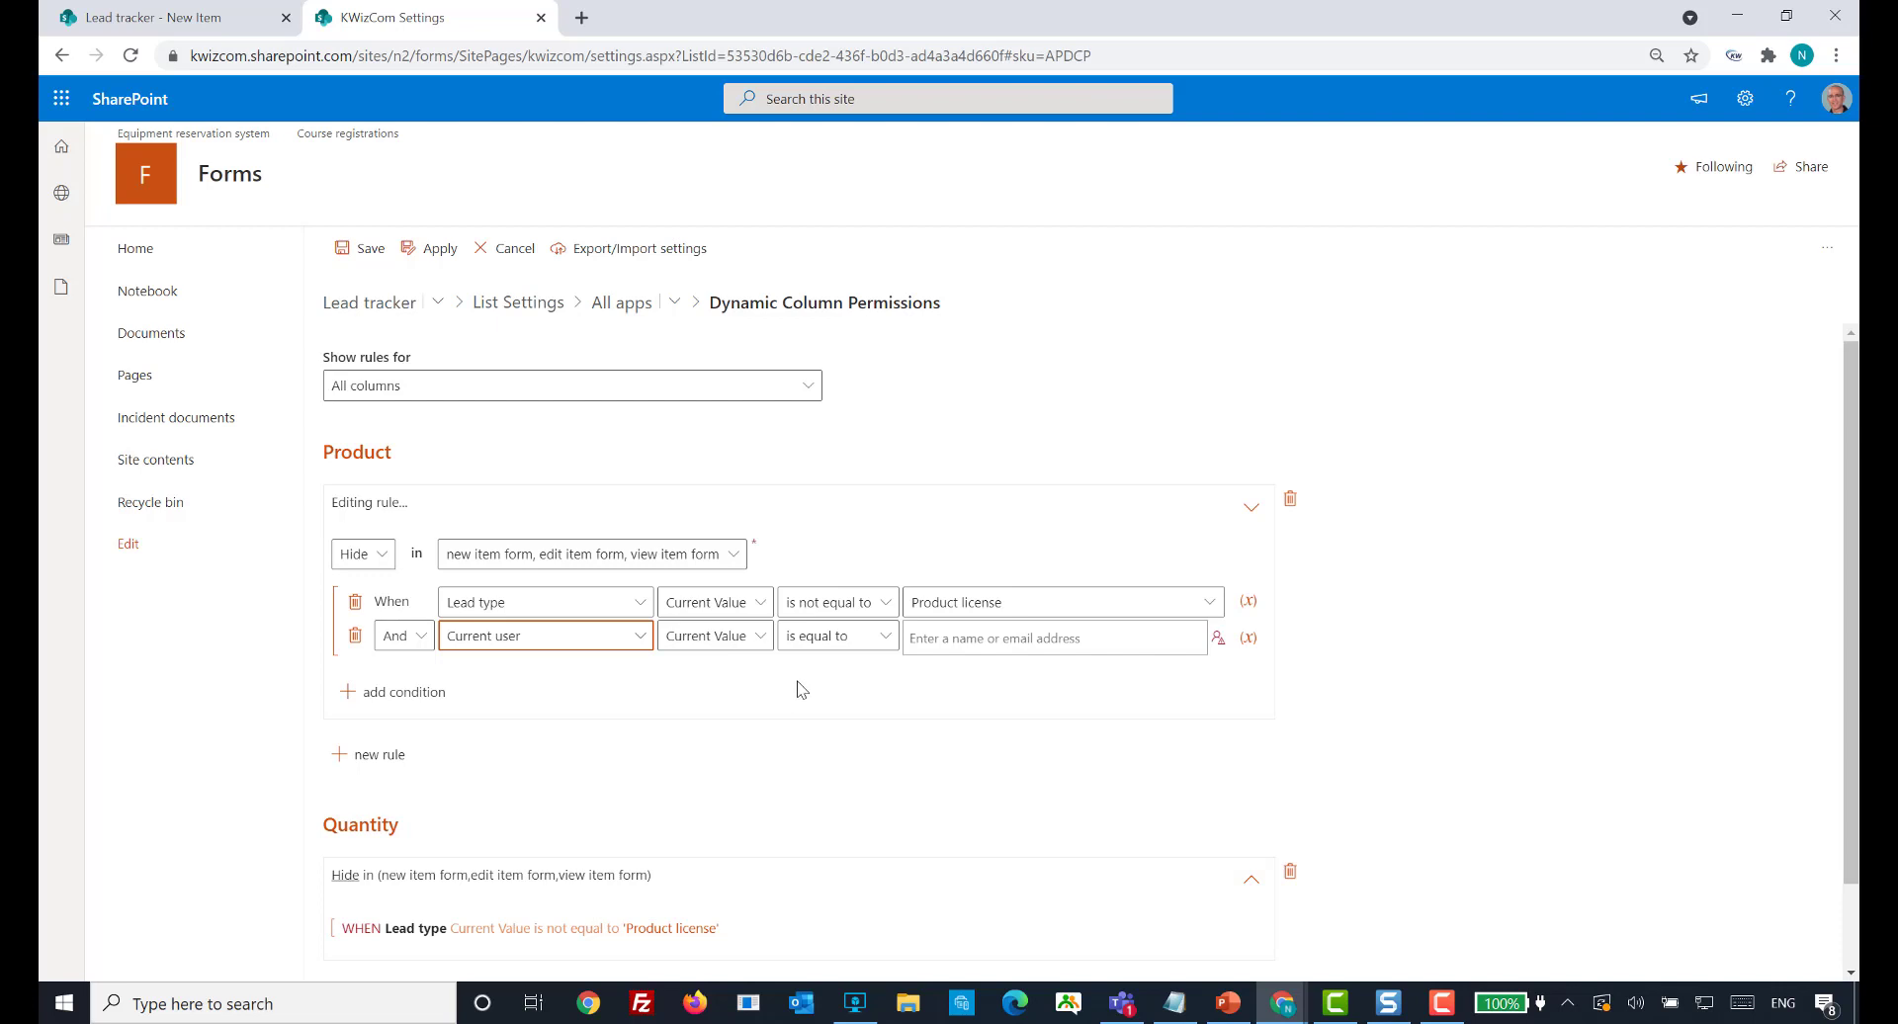
{"action": "left_click", "coordinate": [848, 643]}
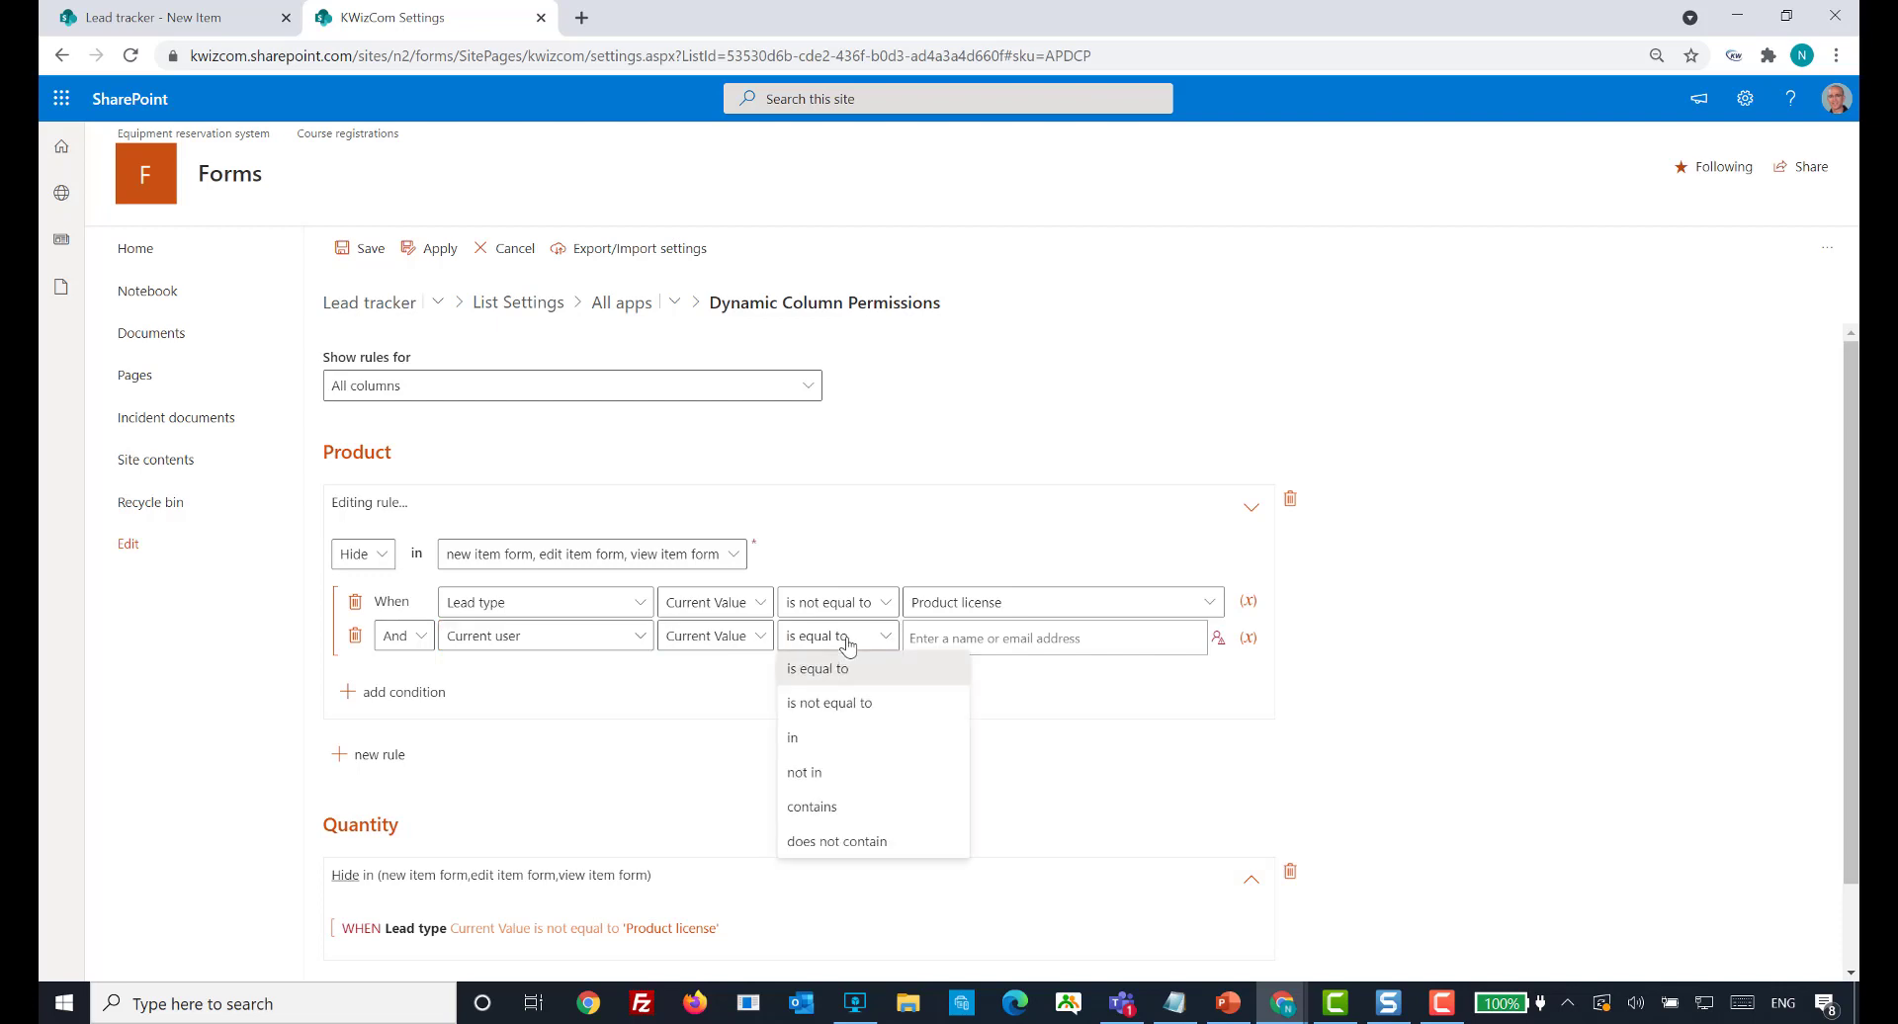
{"action": "left_click", "coordinate": [813, 736]}
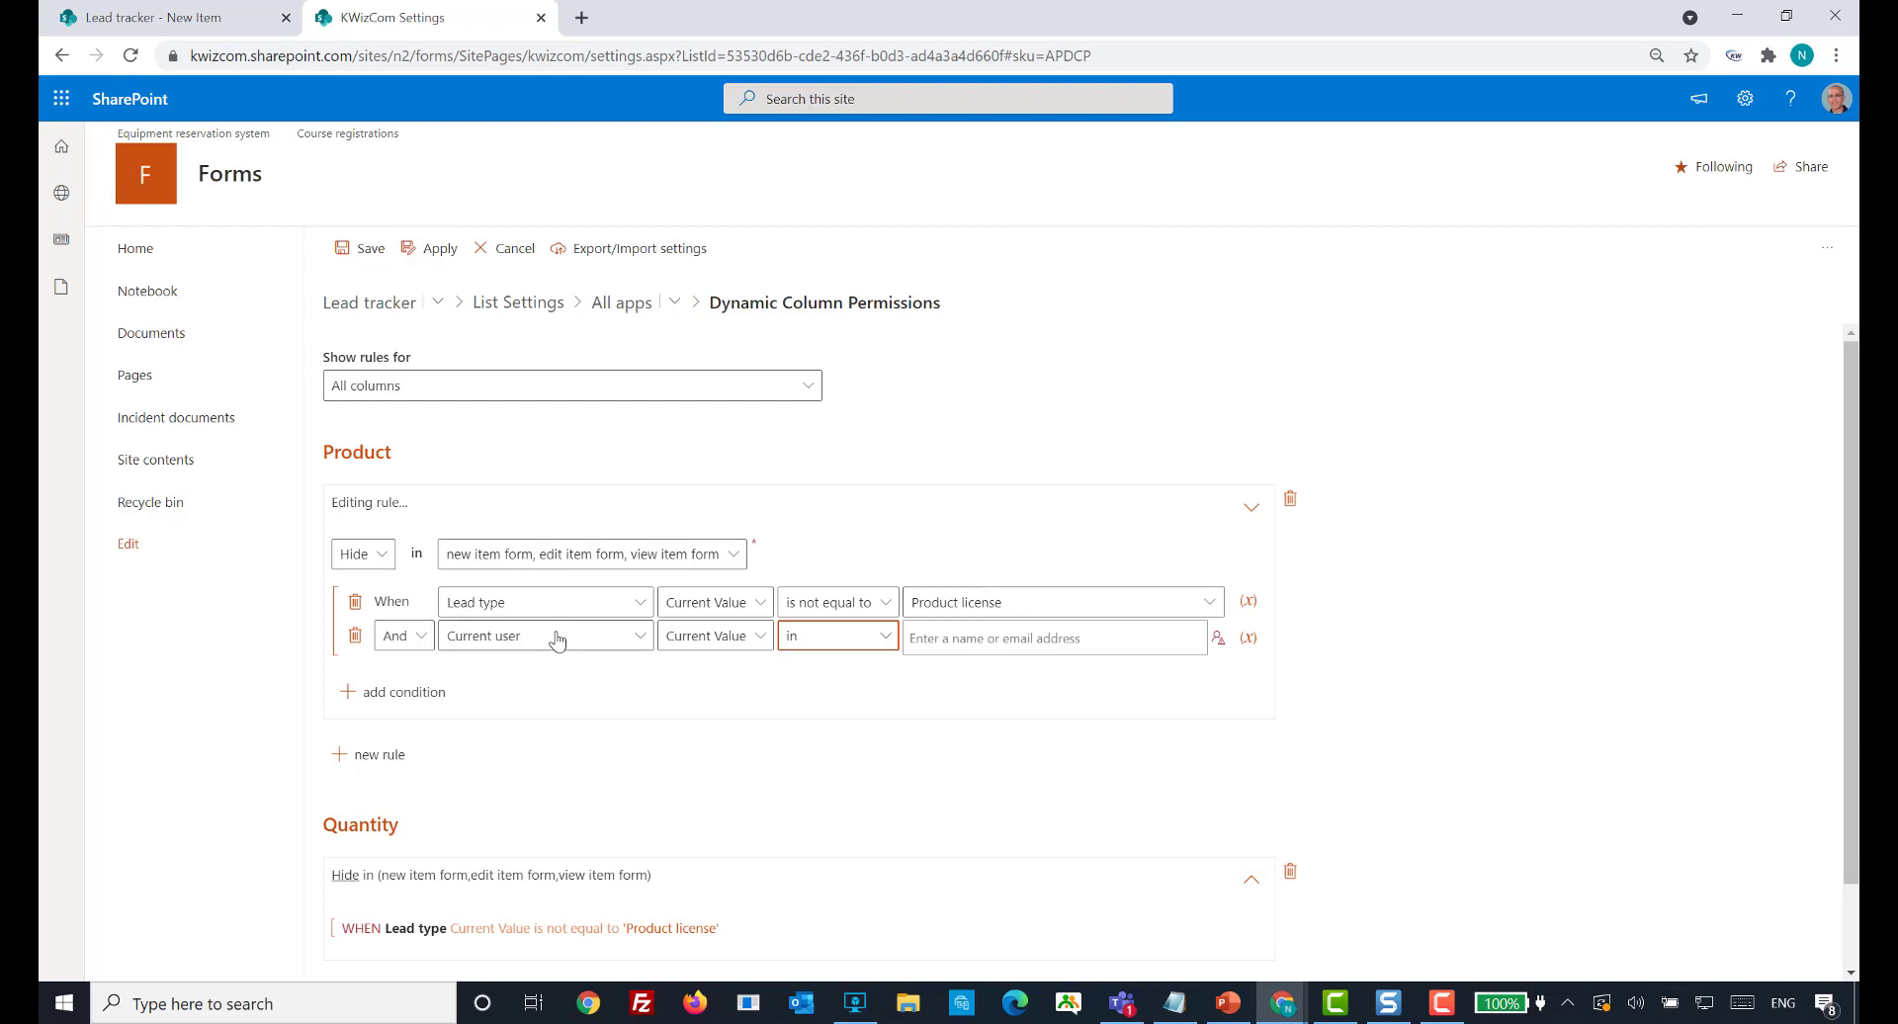
{"action": "left_click", "coordinate": [354, 637]}
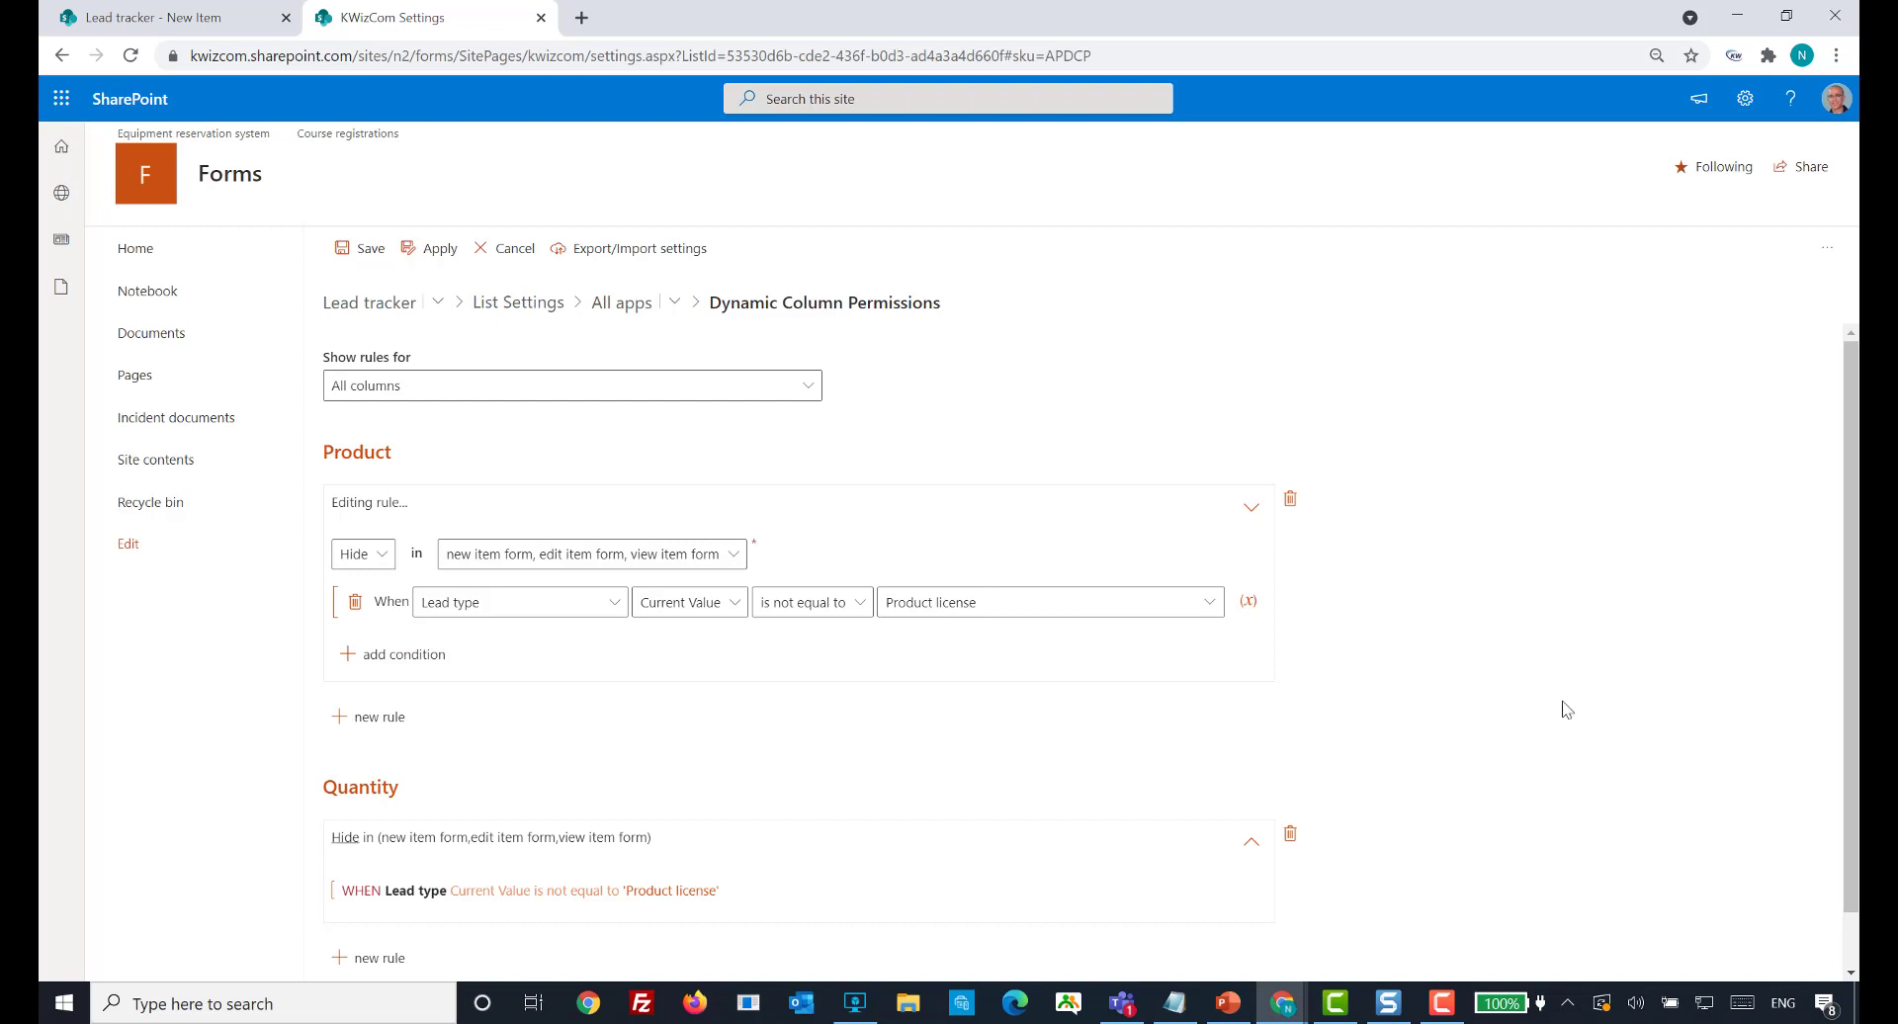
- Save the column permissions settings and return to the new lead form
{"action": "scroll", "coordinate": [1566, 710], "scroll_direction": "down", "scroll_amount": 1}
{"action": "left_click", "coordinate": [1626, 951]}
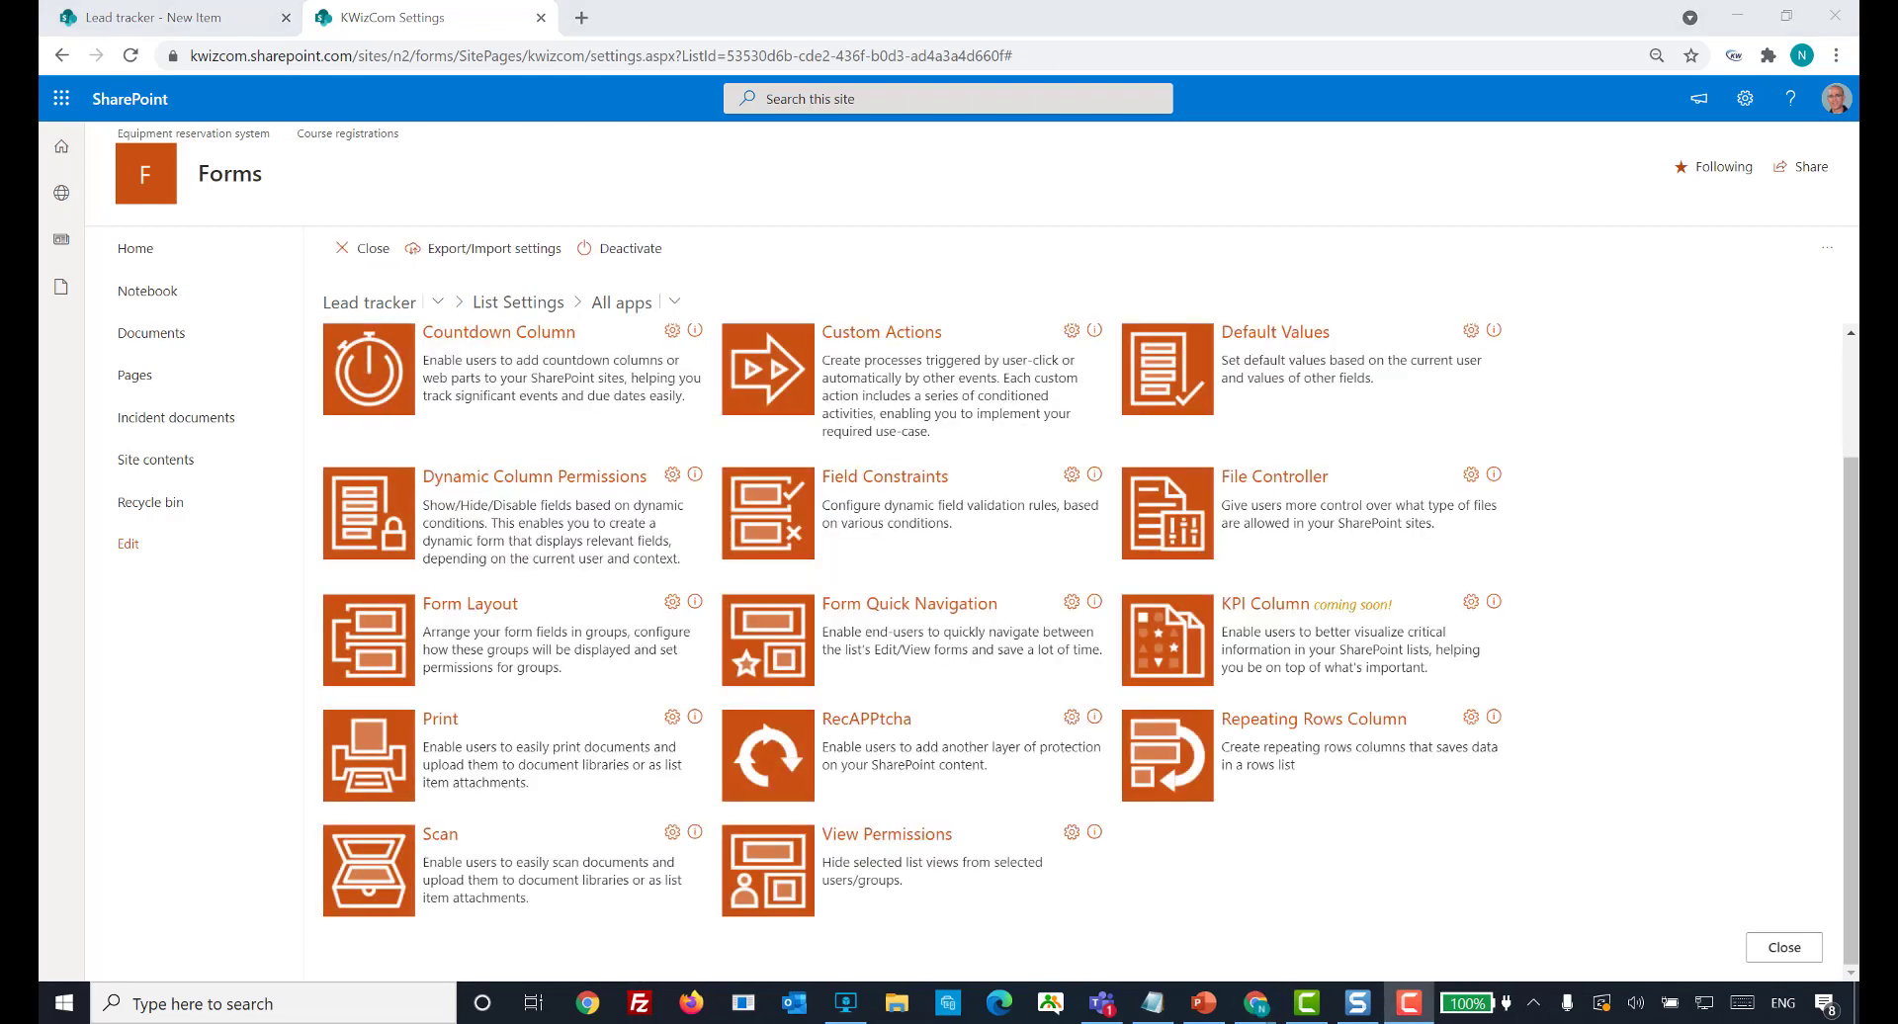
{"action": "left_click", "coordinate": [178, 17]}
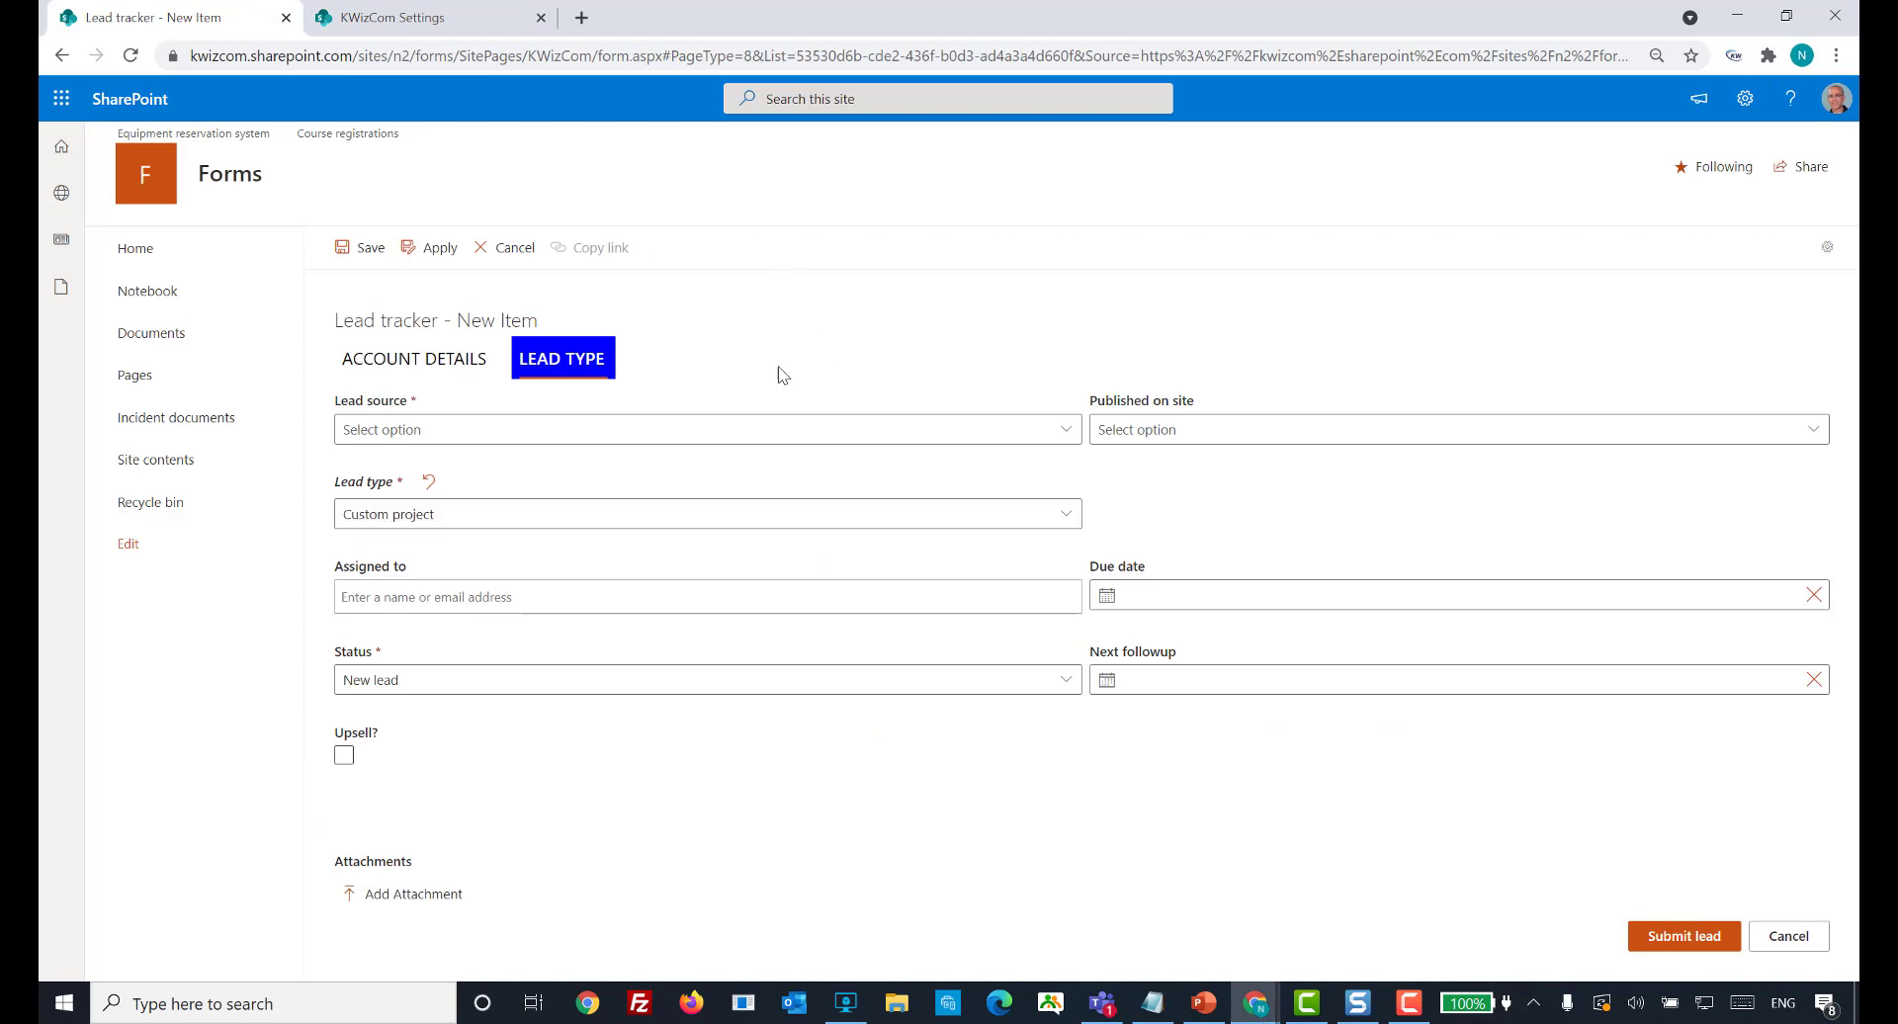
- Set the Account field to Carephase in the new lead form's Account details section
{"action": "left_click", "coordinate": [470, 376]}
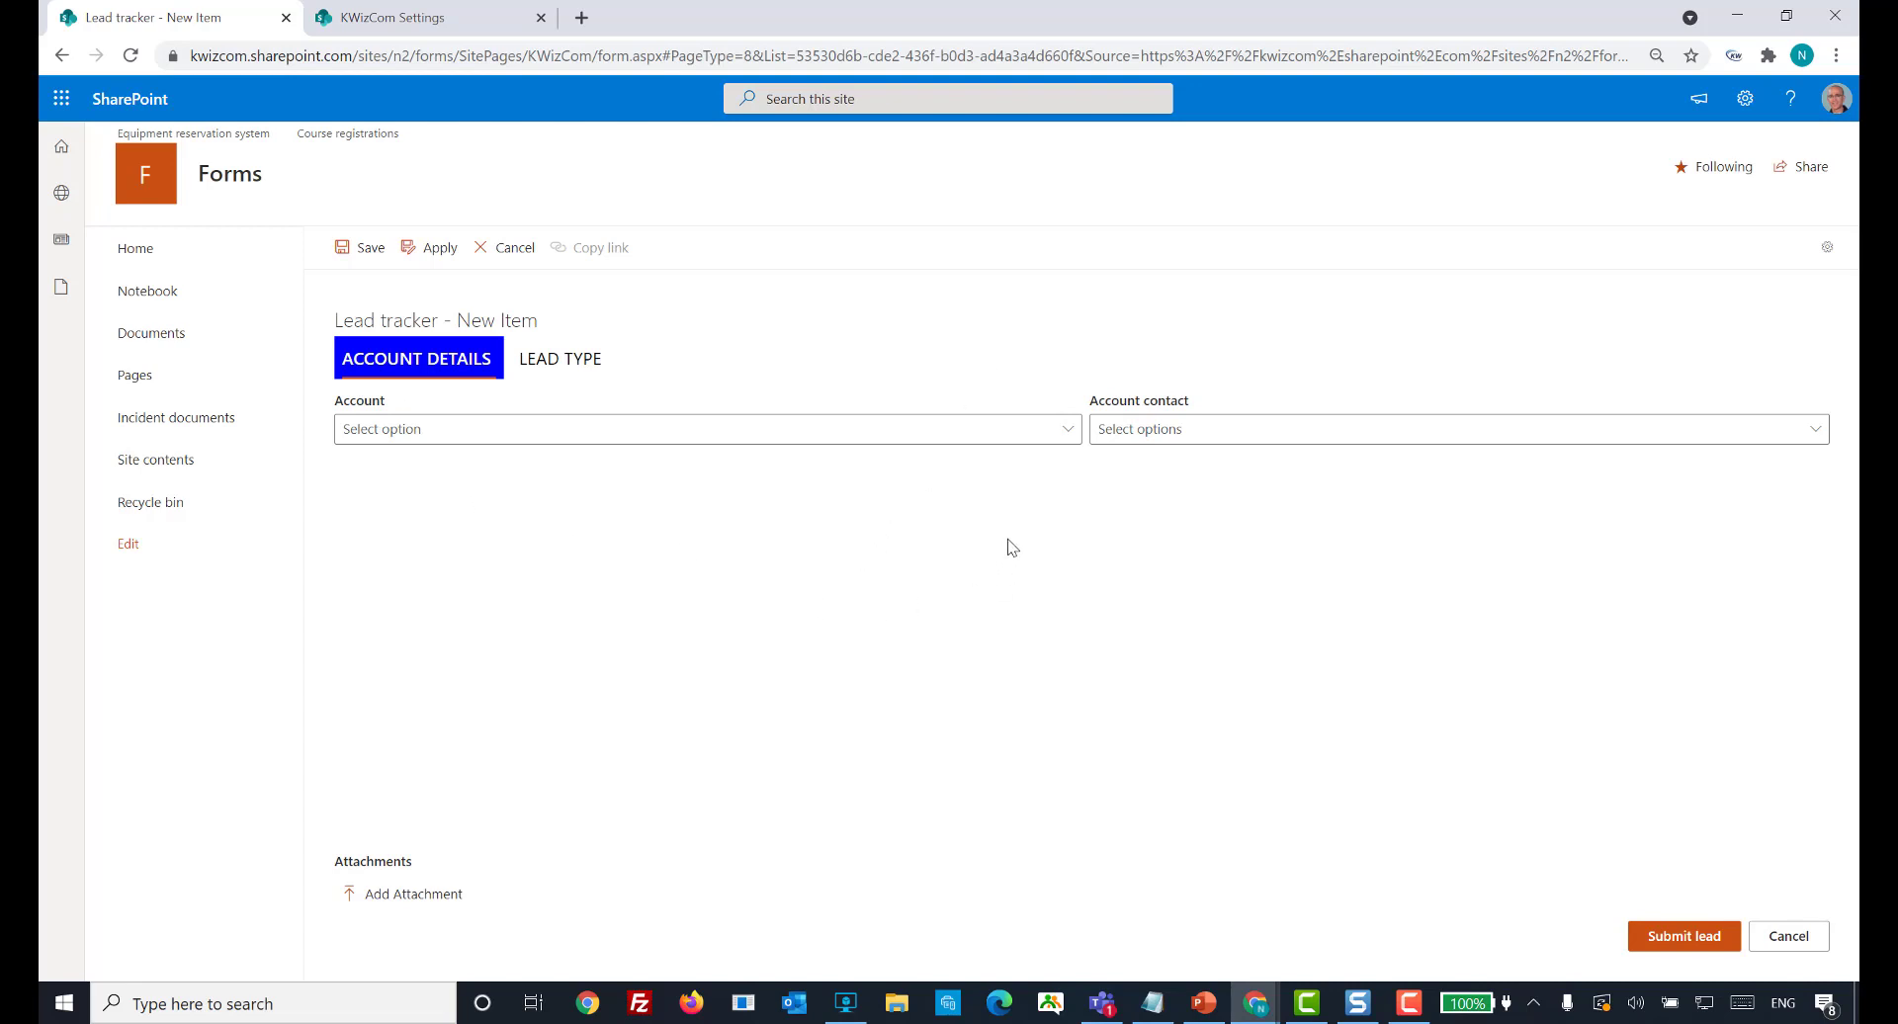
{"action": "left_click", "coordinate": [1071, 444]}
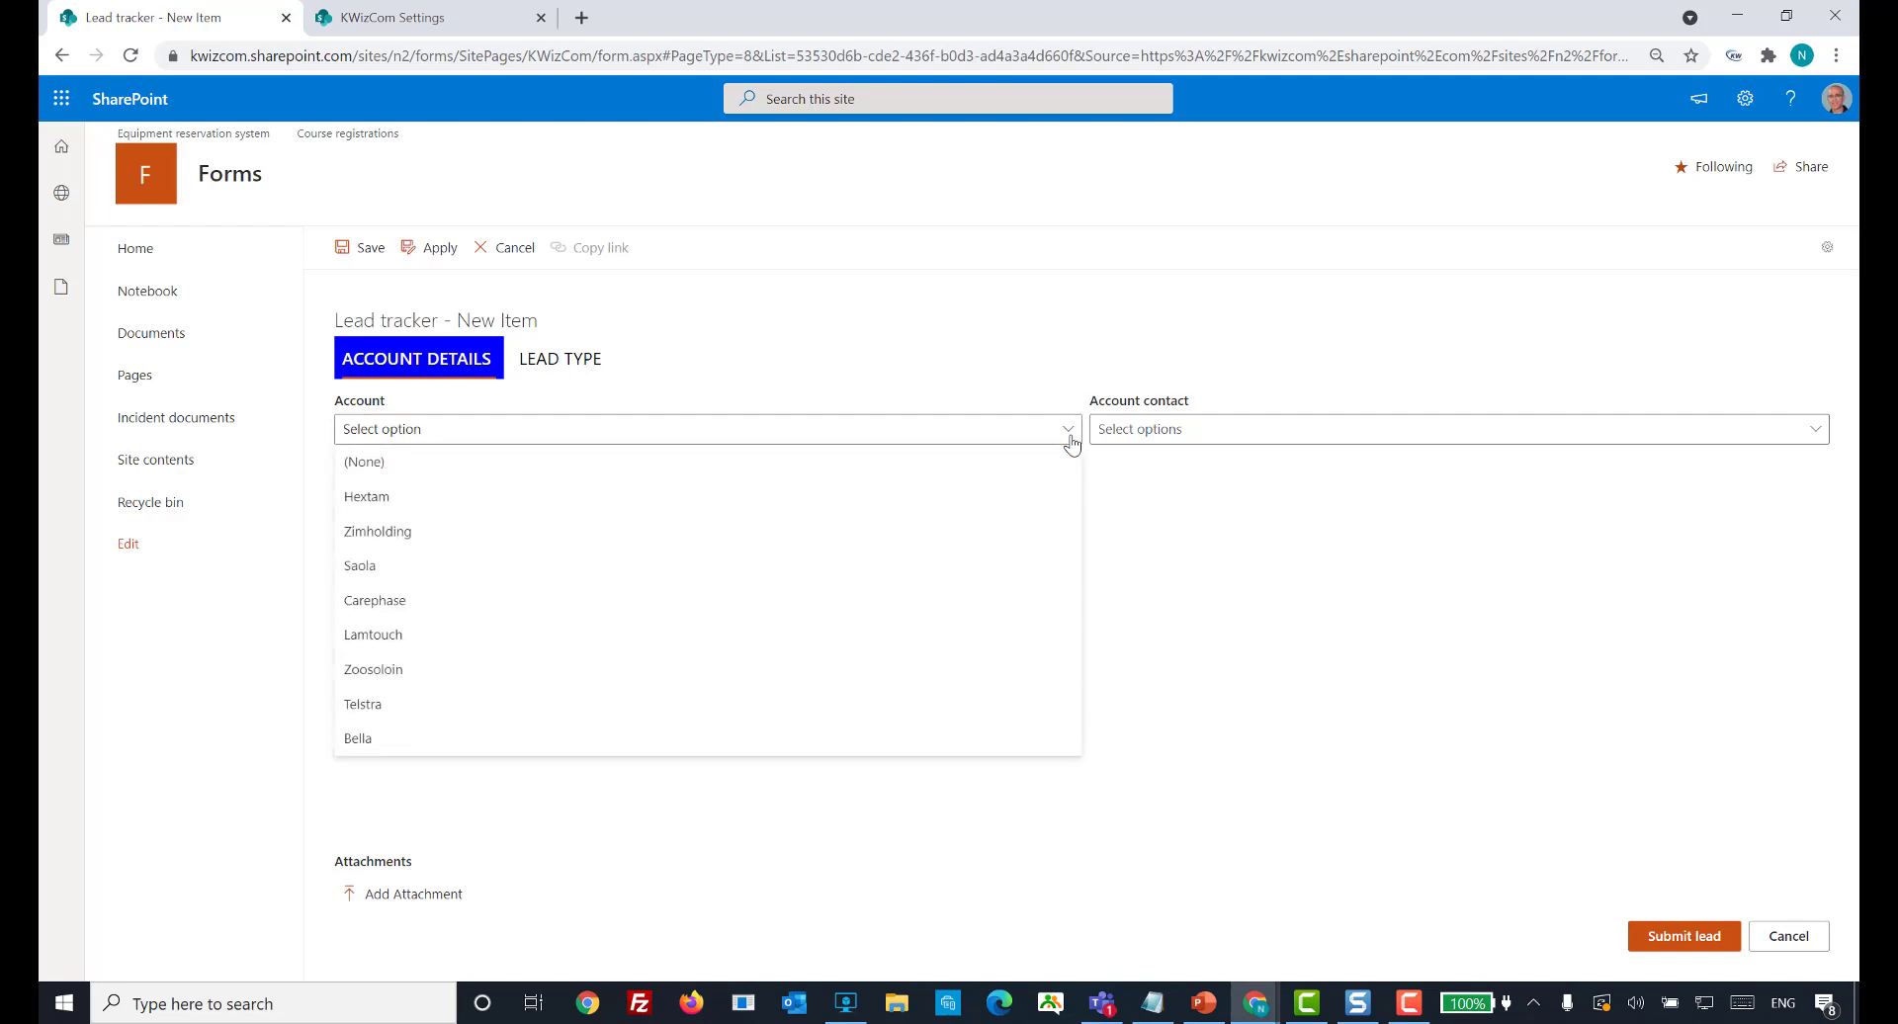
{"action": "left_click", "coordinate": [718, 598]}
- Test the Account contact field by selecting two contacts, recheck the Account choices, and clear both contacts
{"action": "left_click", "coordinate": [1273, 433]}
{"action": "left_click", "coordinate": [1177, 671]}
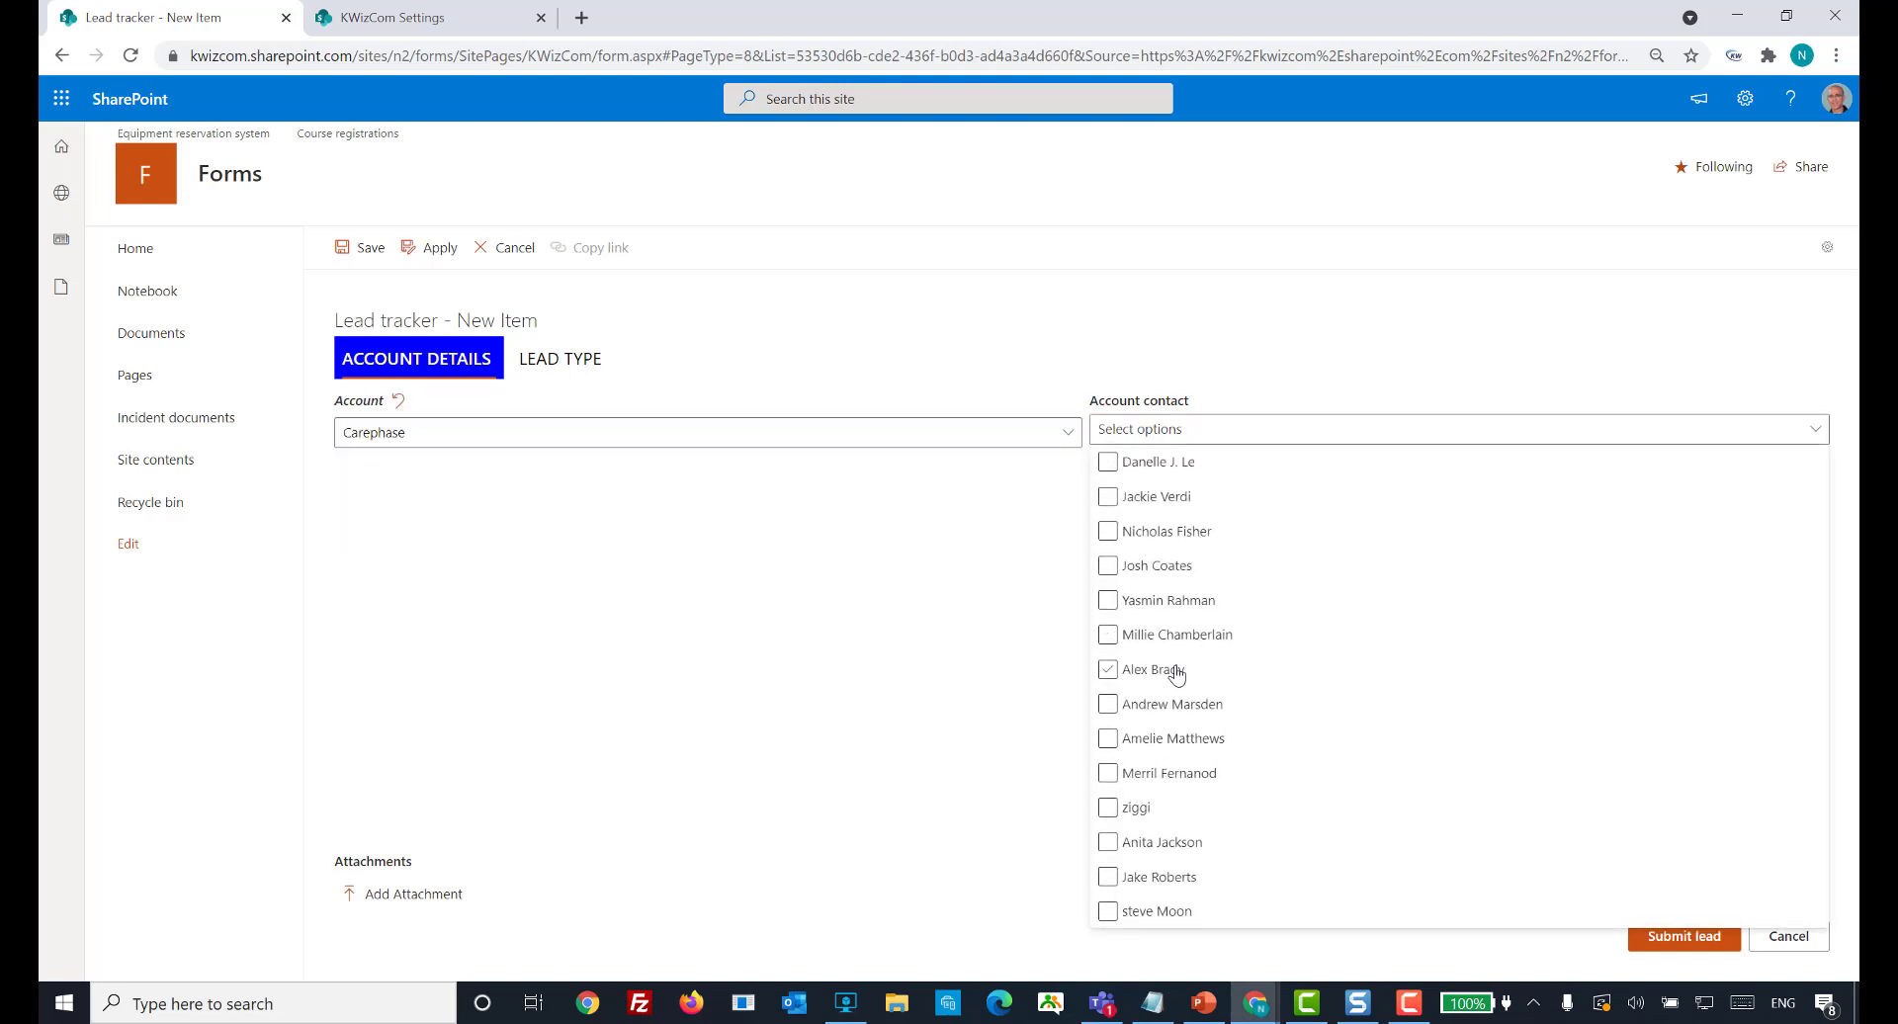
{"action": "left_click", "coordinate": [1169, 705]}
{"action": "left_click", "coordinate": [934, 672]}
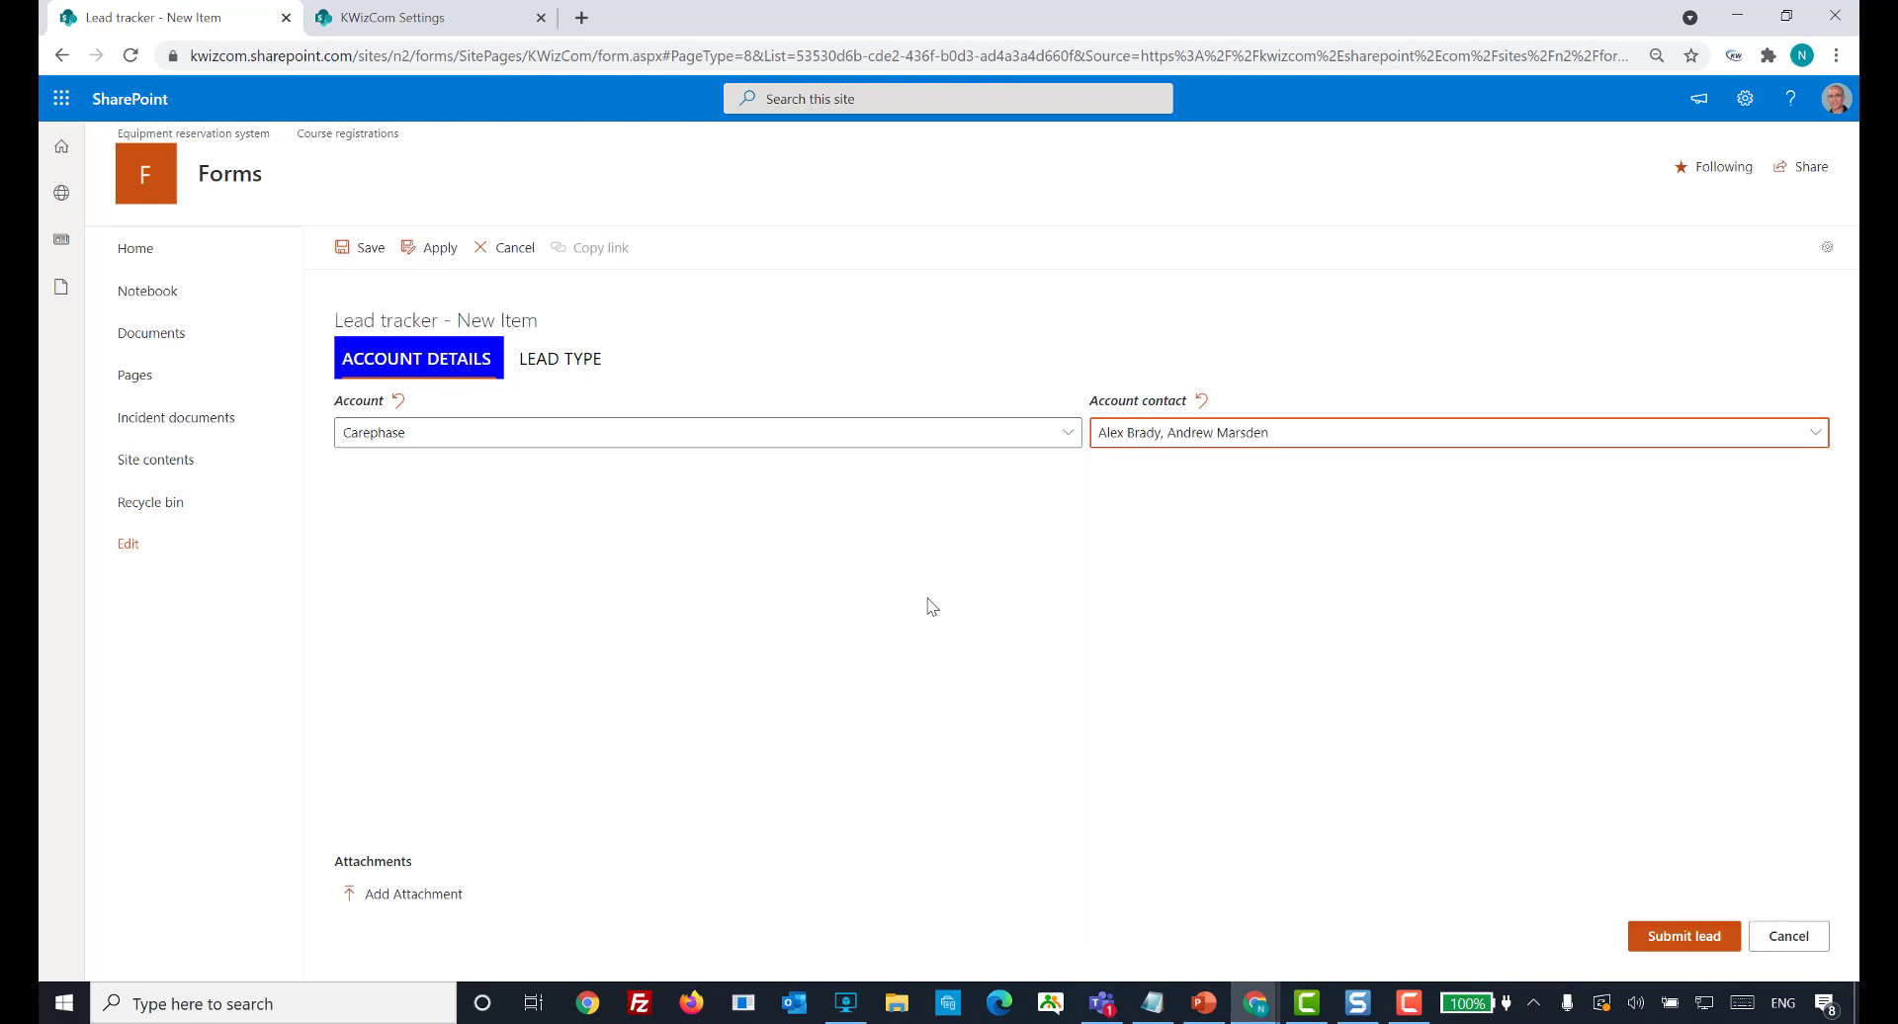
{"action": "left_click", "coordinate": [1029, 442]}
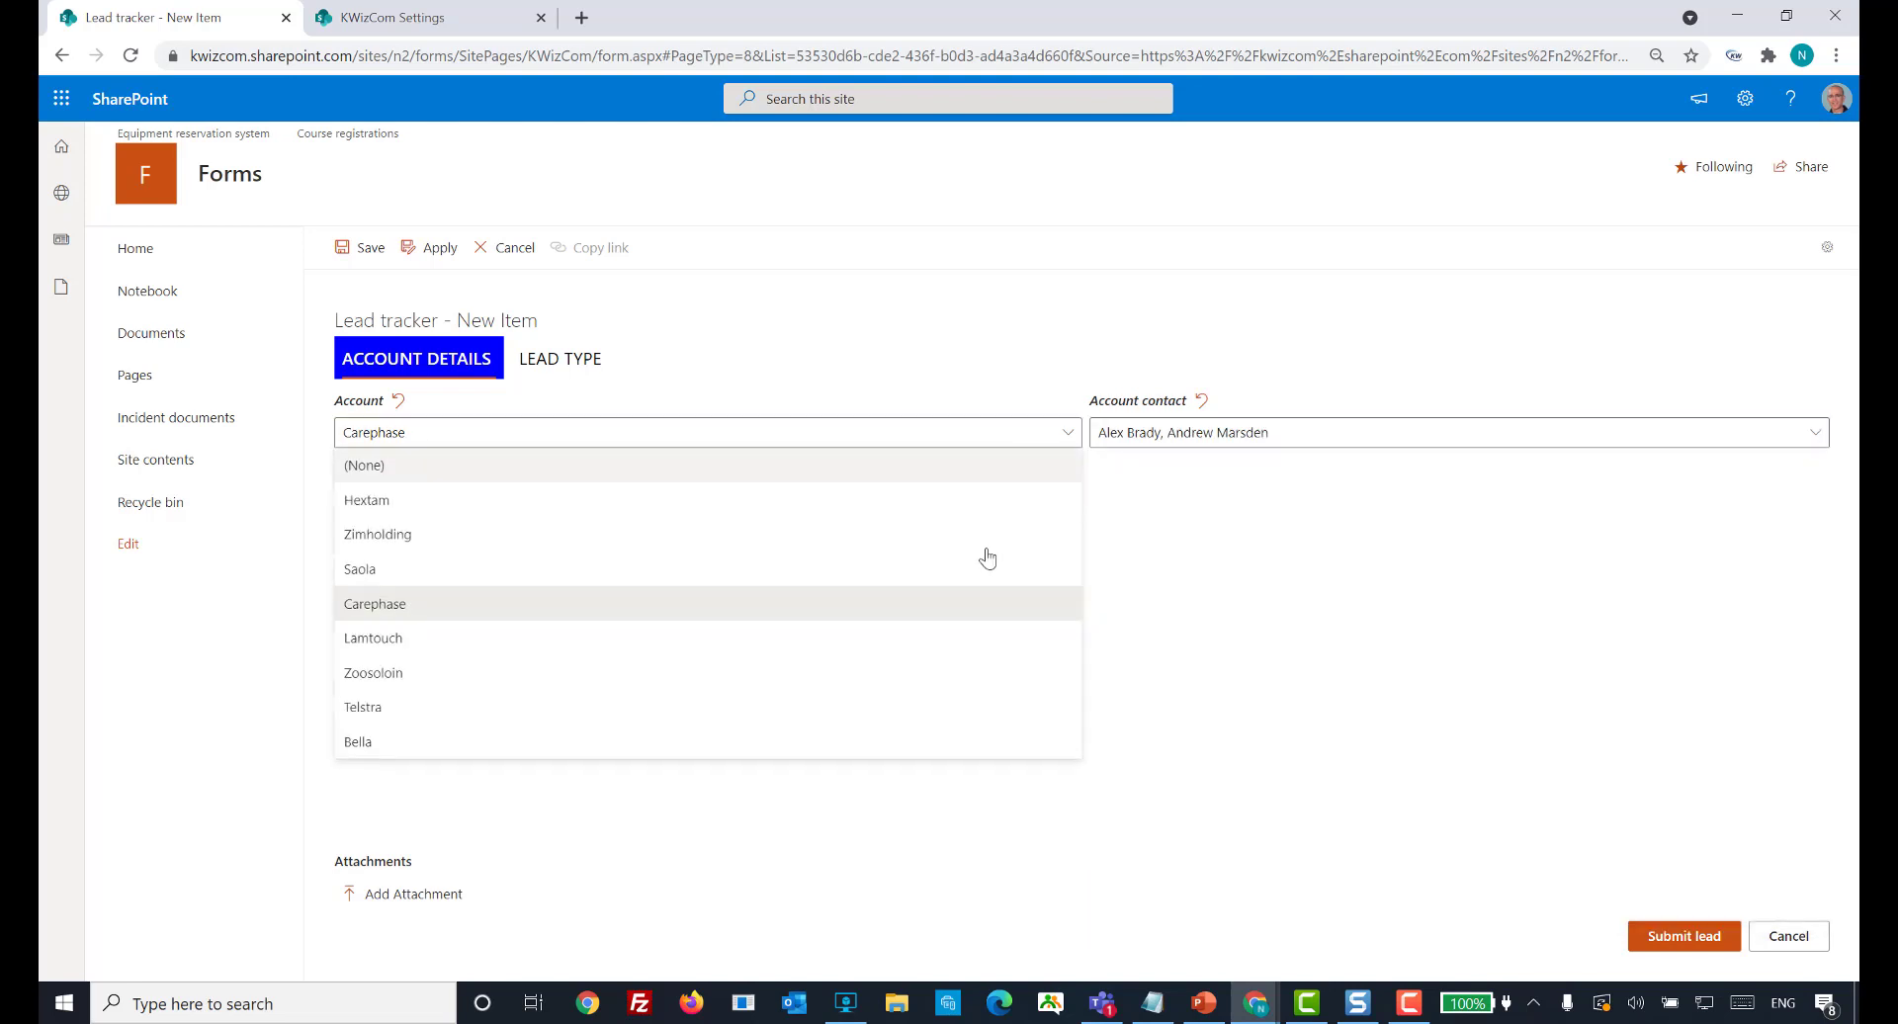
{"action": "left_click", "coordinate": [1269, 561]}
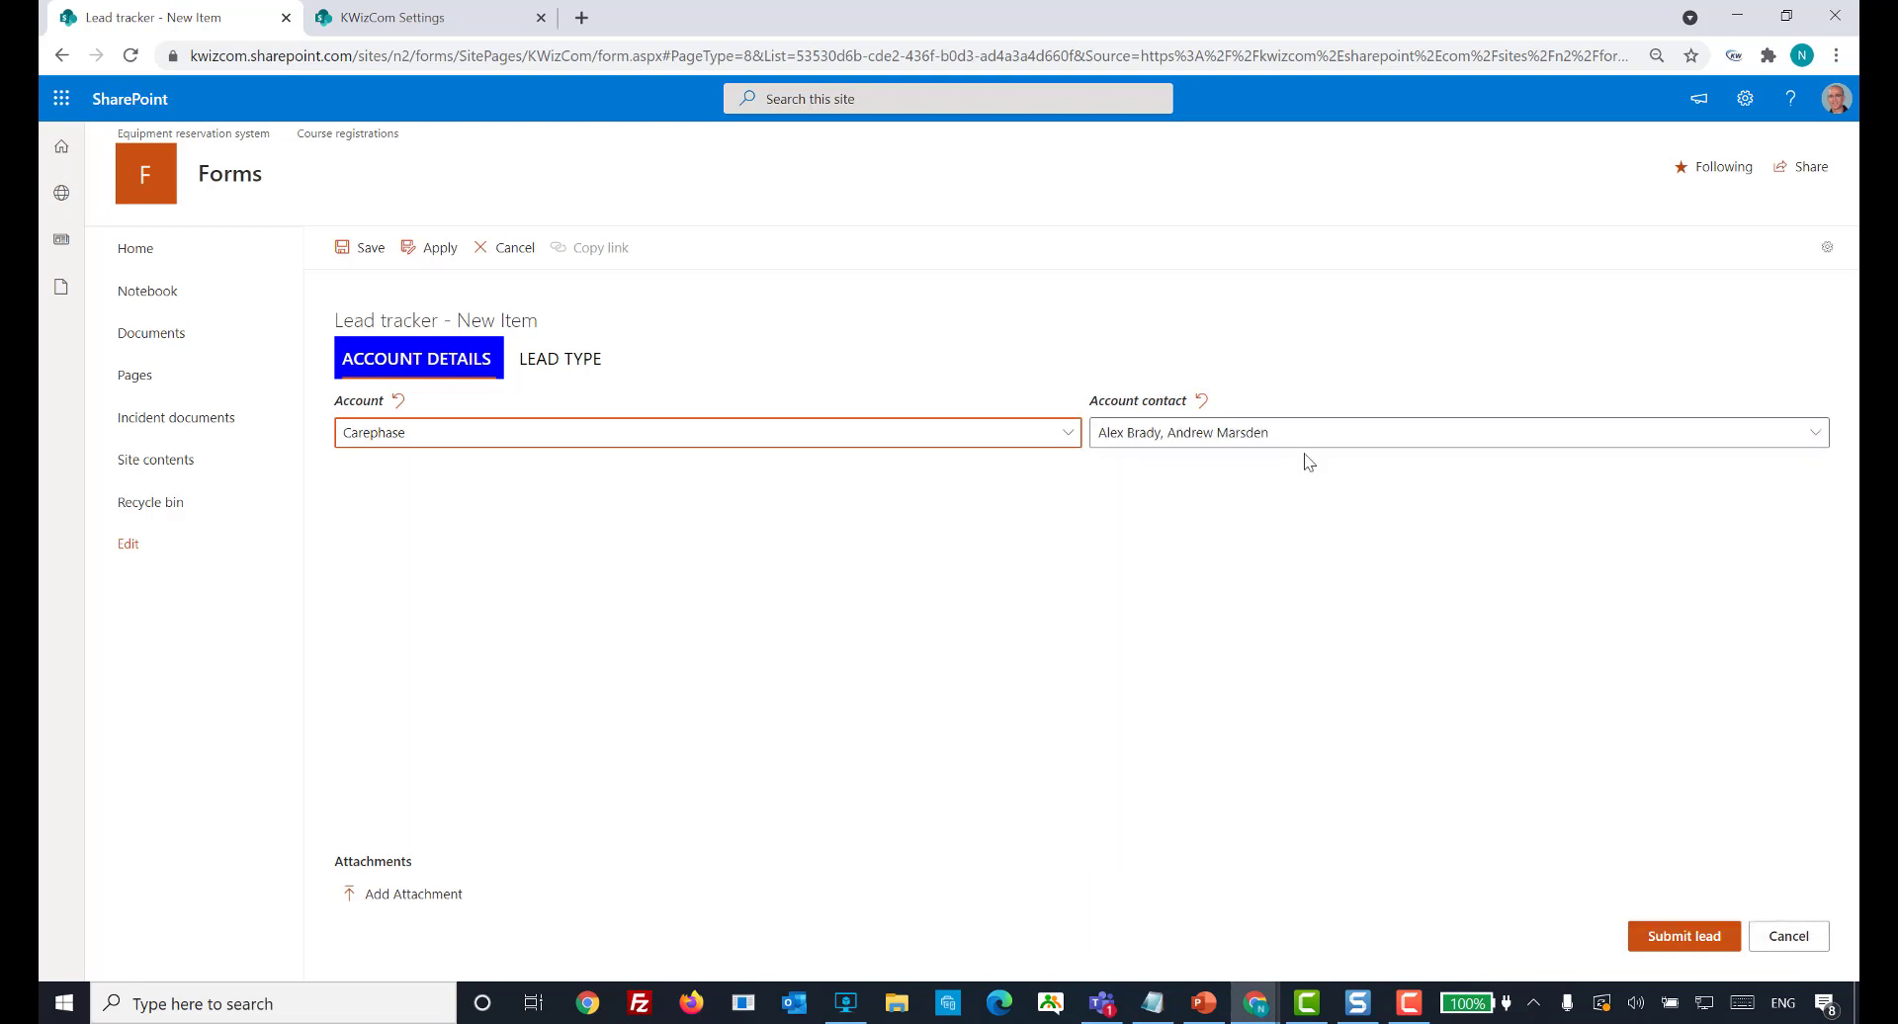
{"action": "left_click", "coordinate": [1303, 432]}
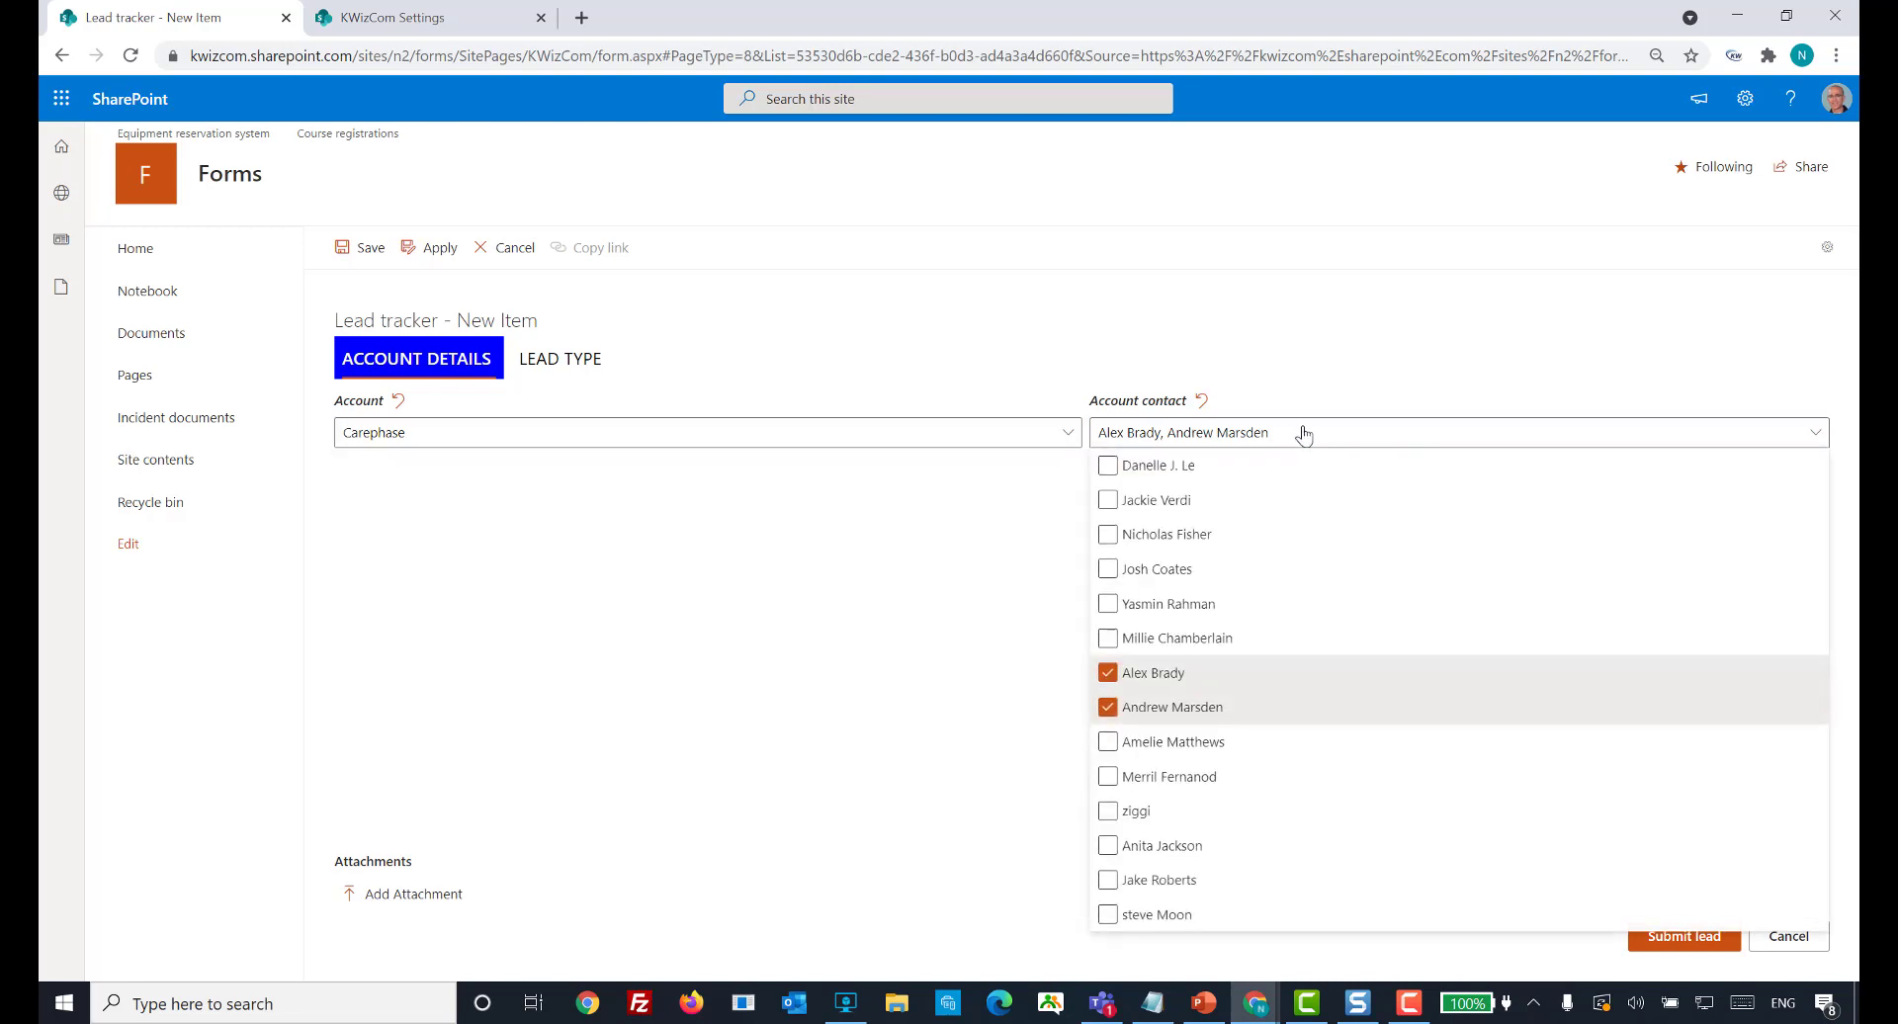
{"action": "left_click", "coordinate": [1107, 672]}
{"action": "left_click", "coordinate": [1108, 707]}
{"action": "left_click", "coordinate": [987, 657]}
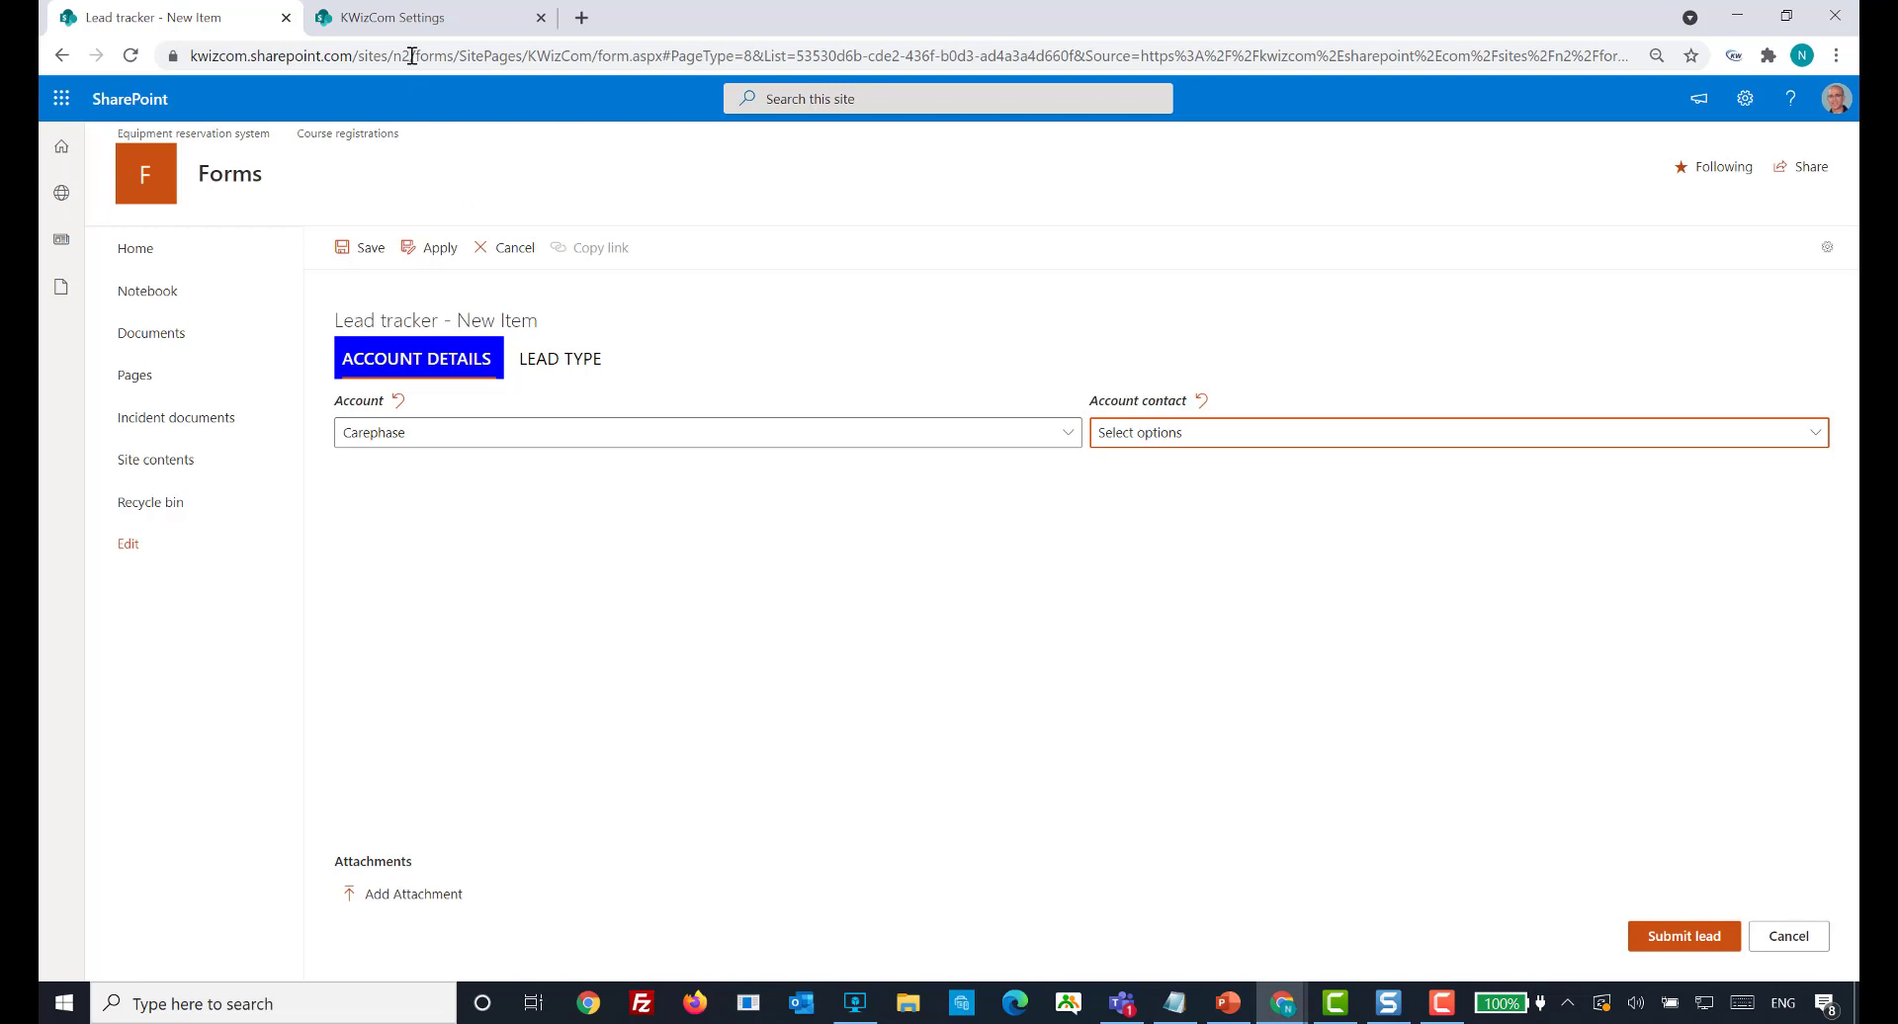
- Open the Lead tracker list's Cascading LookAPP settings and select the Account contact column to configure
{"action": "left_click", "coordinate": [411, 19]}
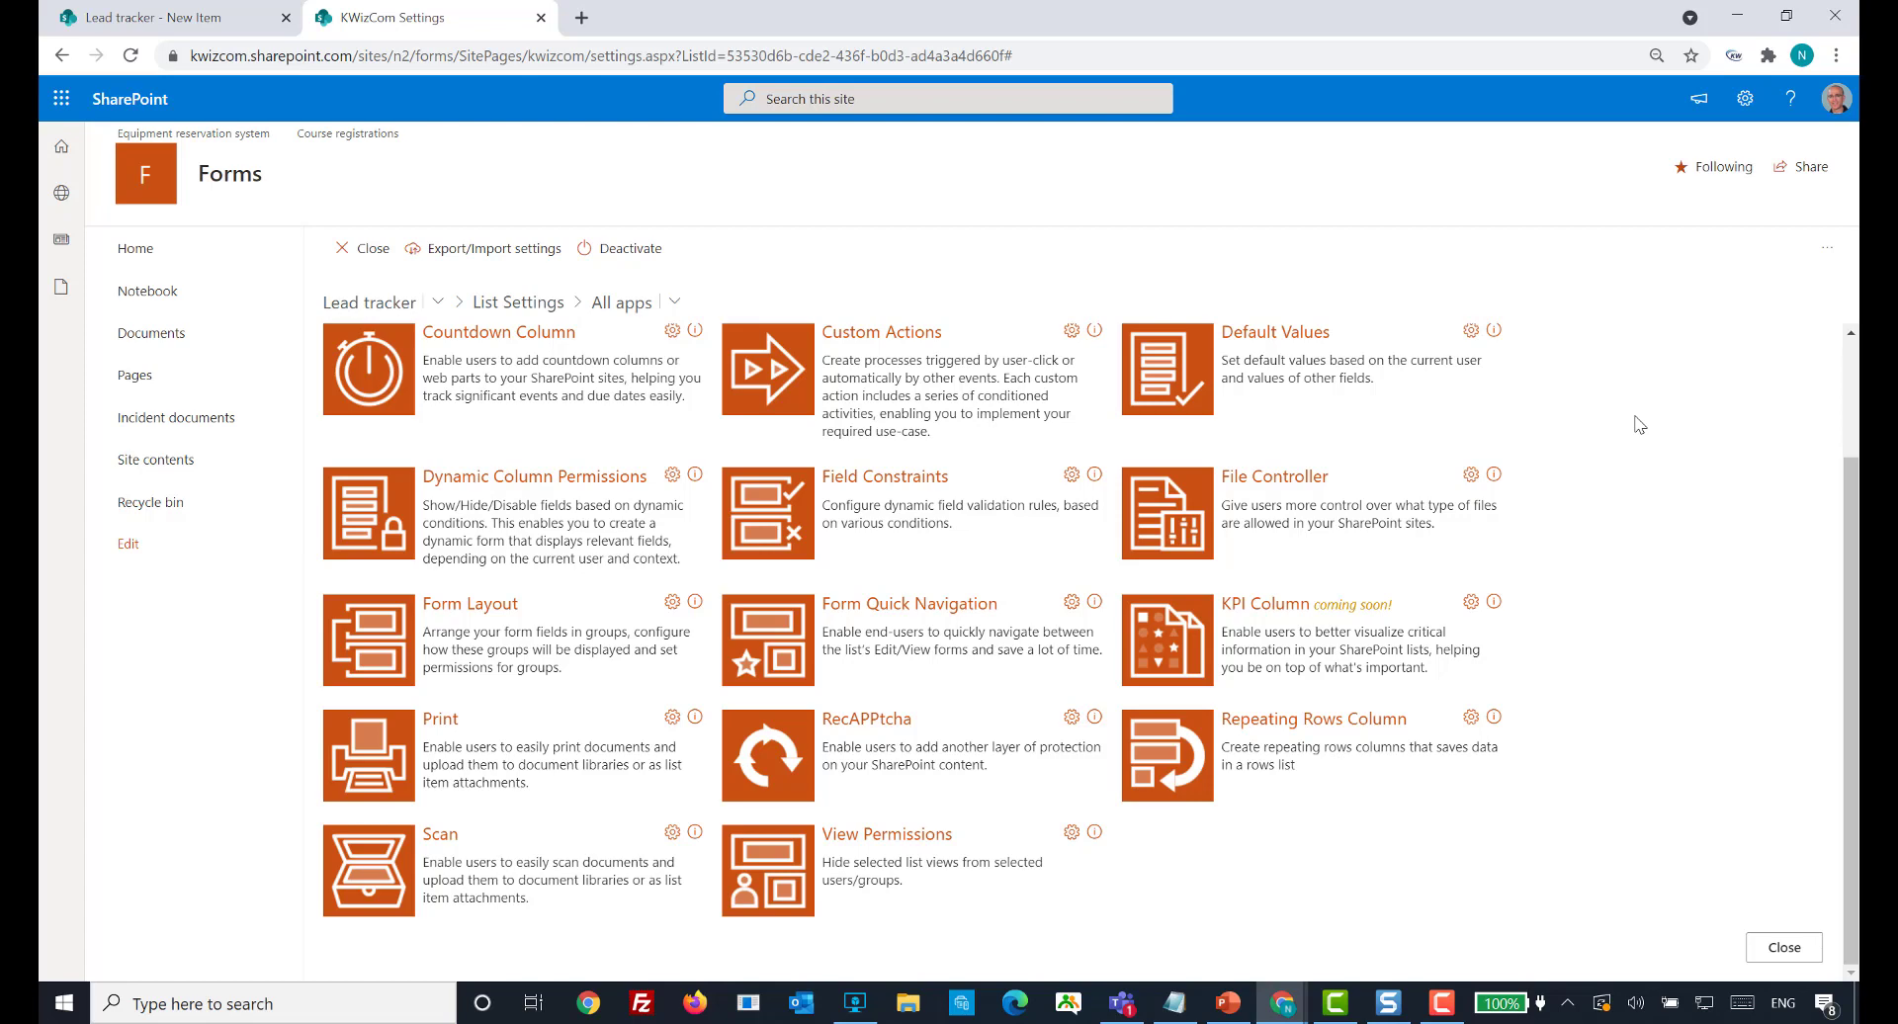
{"action": "scroll", "coordinate": [1638, 425], "scroll_direction": "up", "scroll_amount": 2}
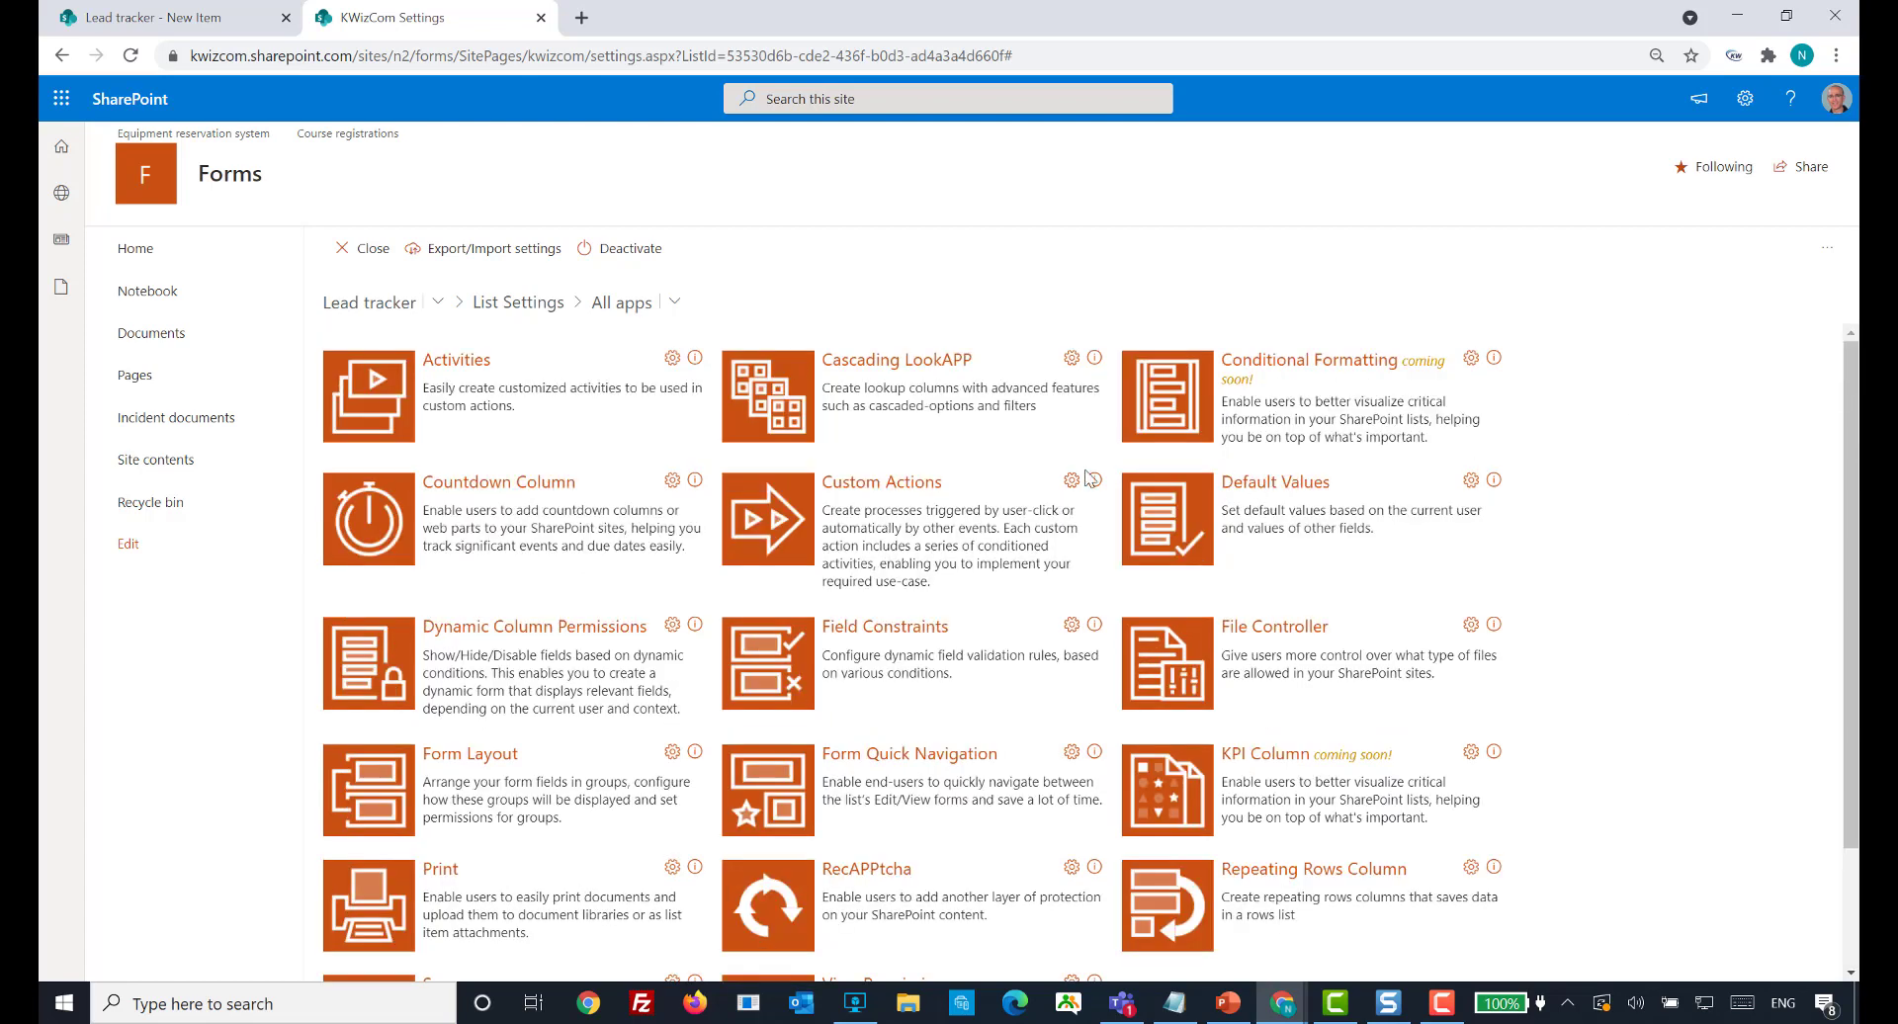
{"action": "left_click", "coordinate": [1072, 359]}
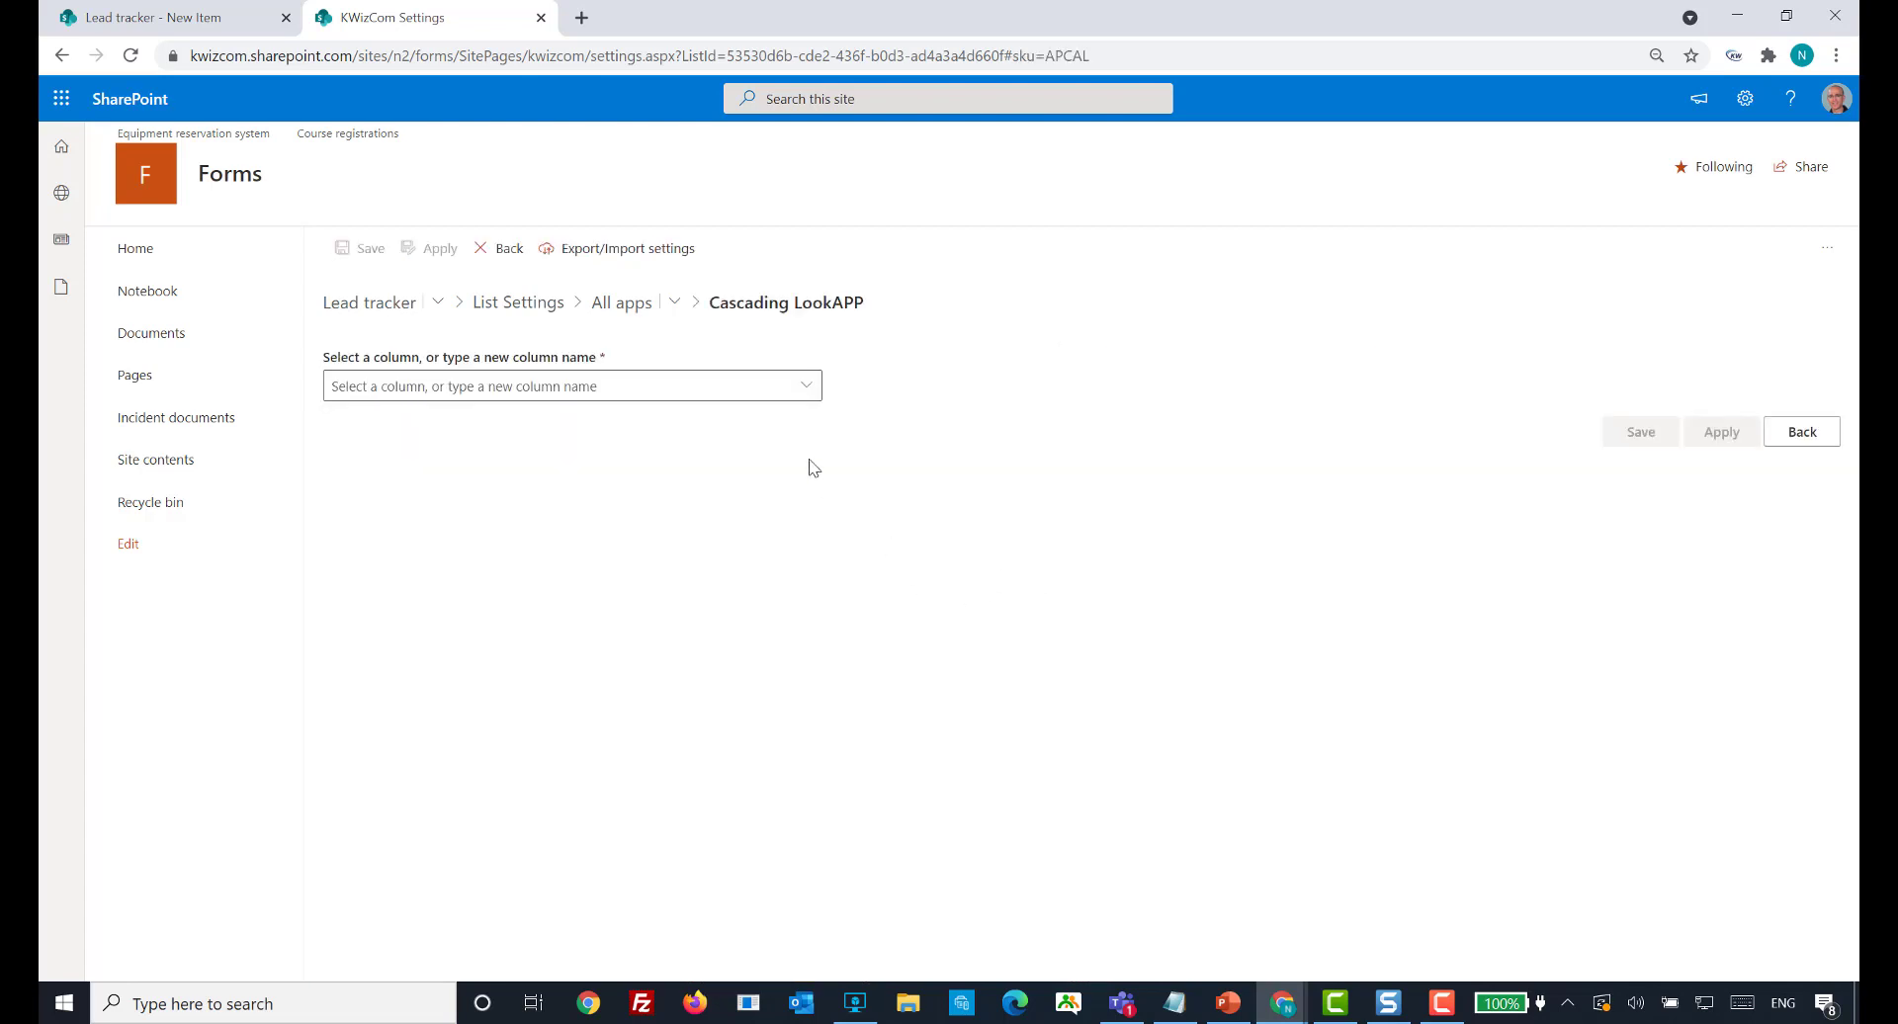
{"action": "left_click", "coordinate": [807, 386]}
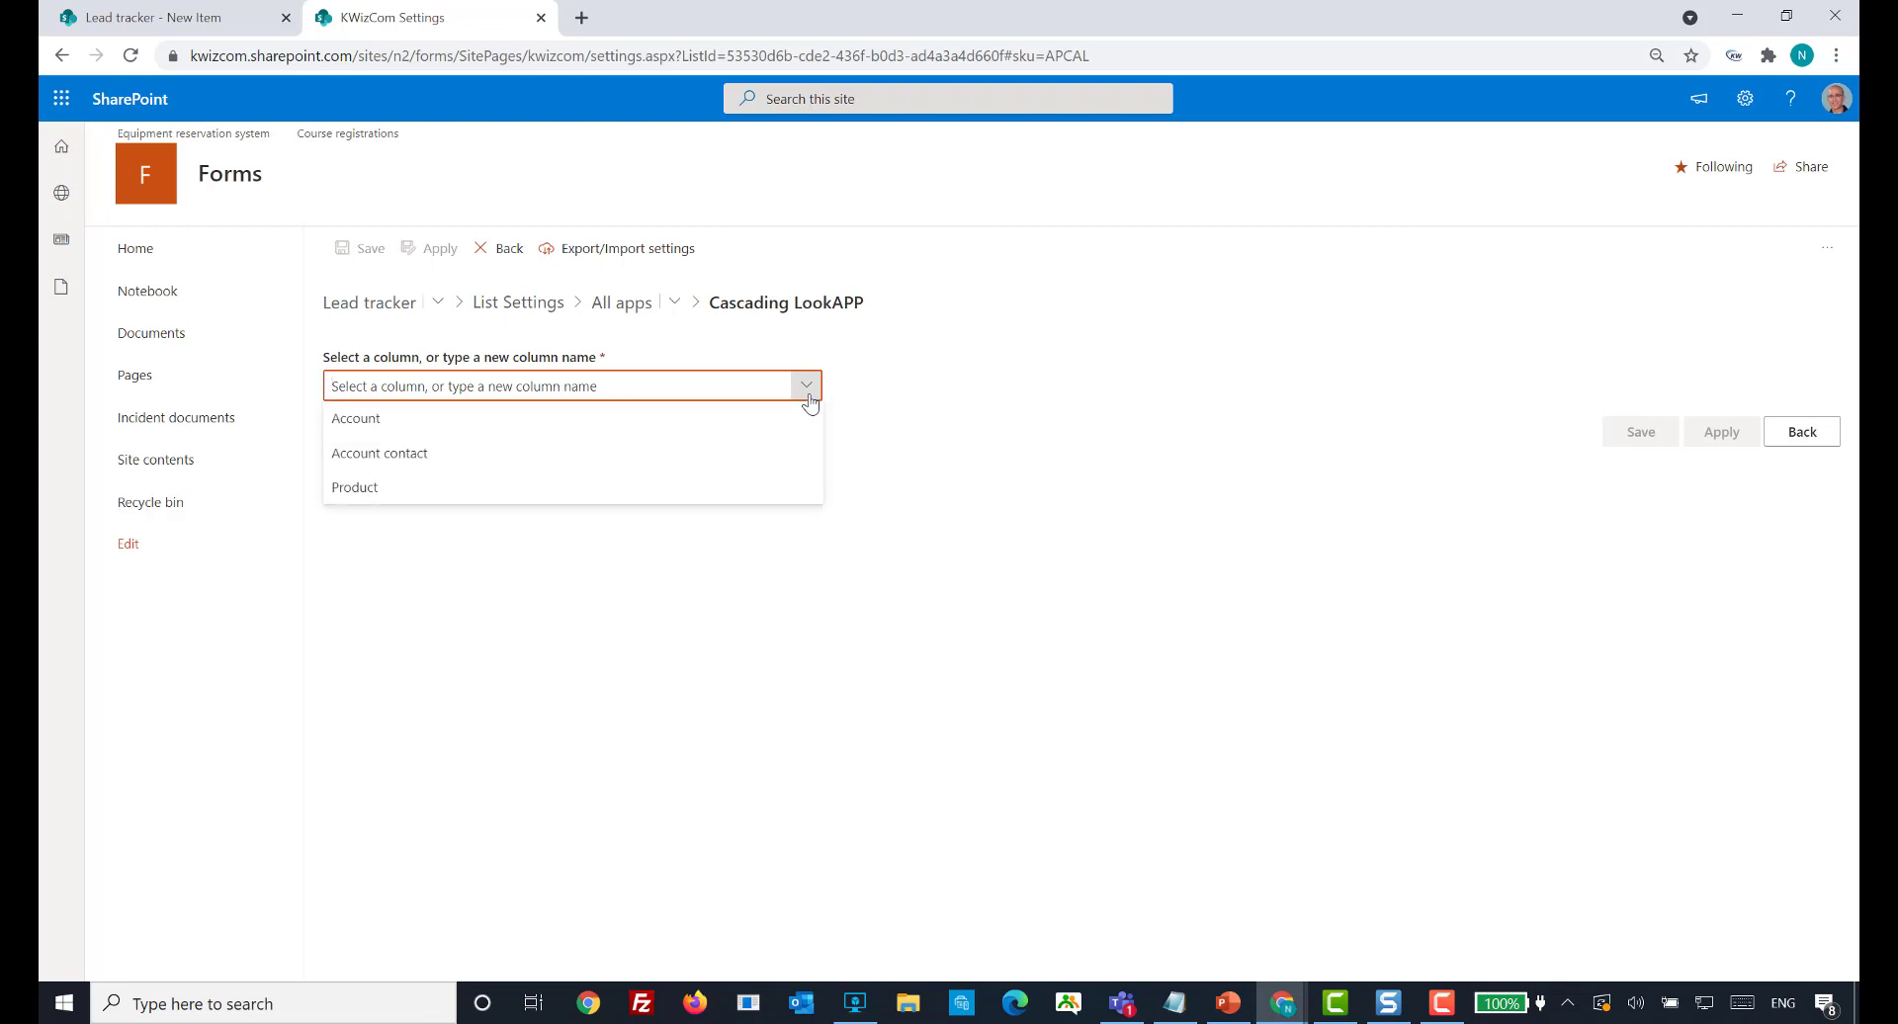
{"action": "left_click", "coordinate": [499, 454]}
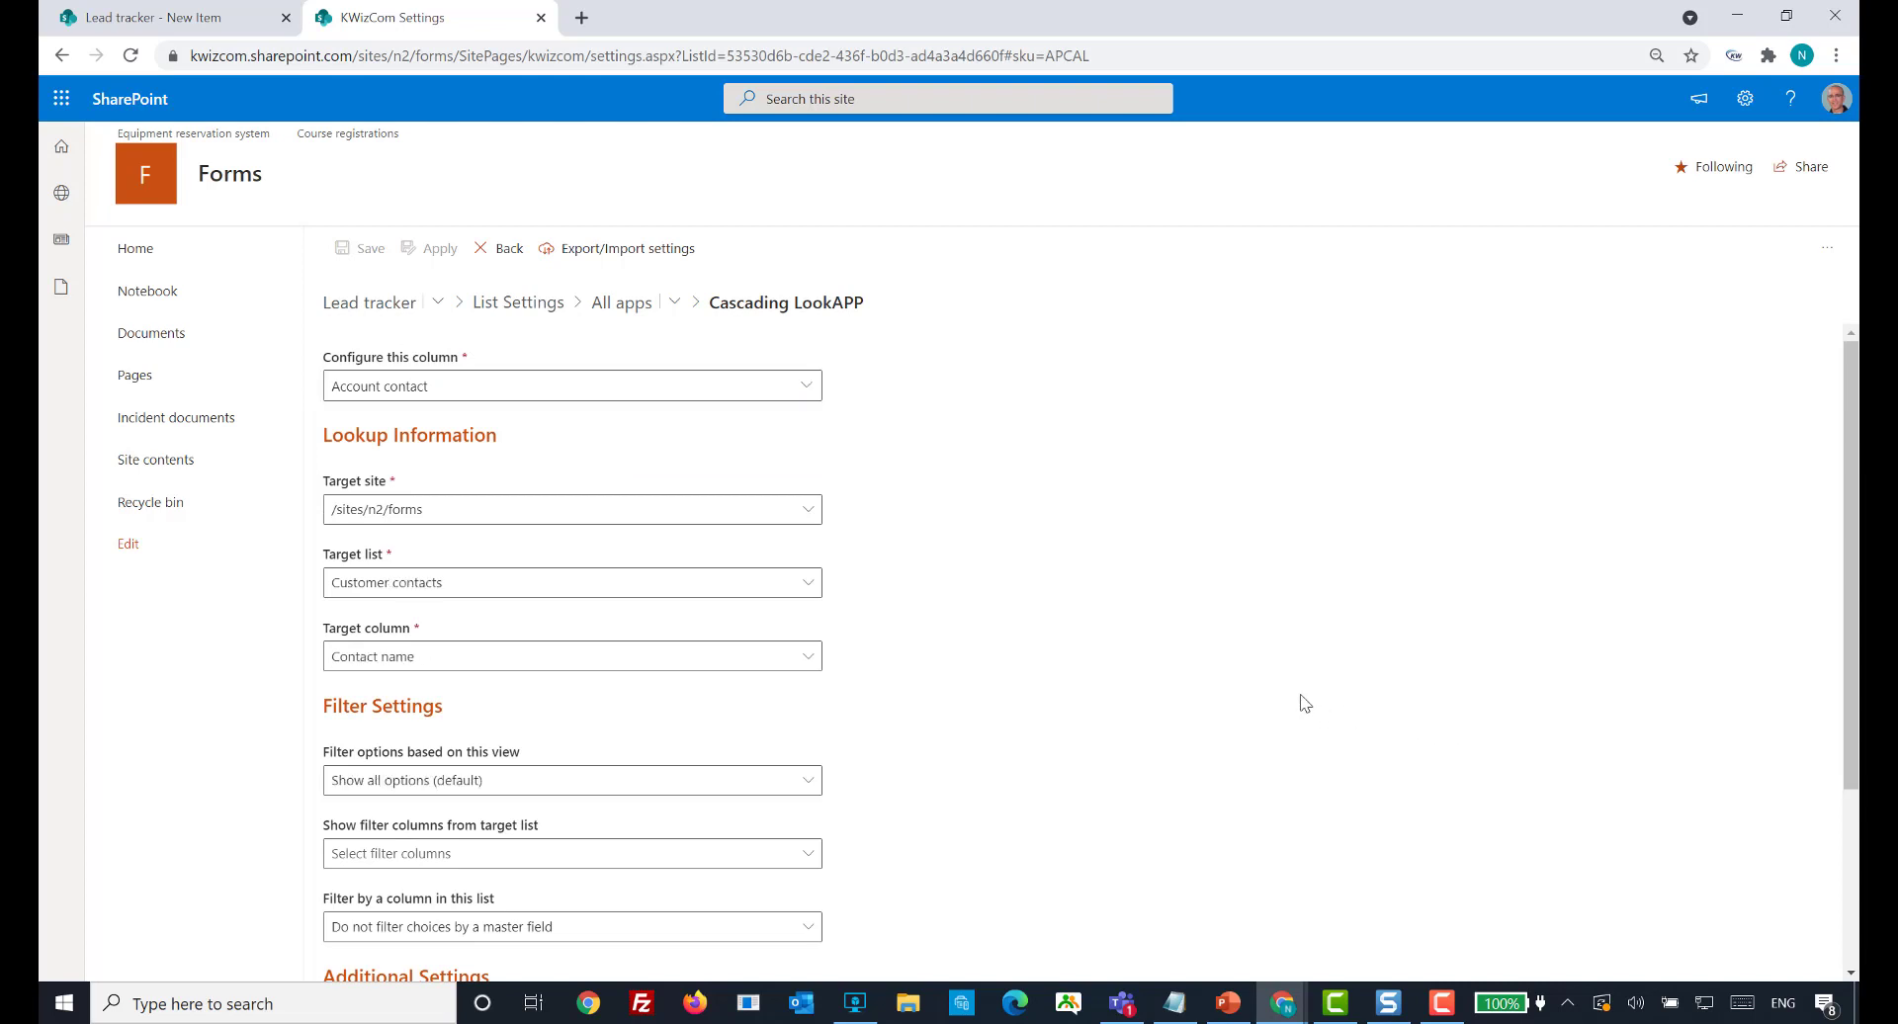
- Review the Account contact column's lookup information and filter settings, and compare them with the account fields on the new lead form
{"action": "scroll", "coordinate": [1305, 703], "scroll_direction": "down", "scroll_amount": 1}
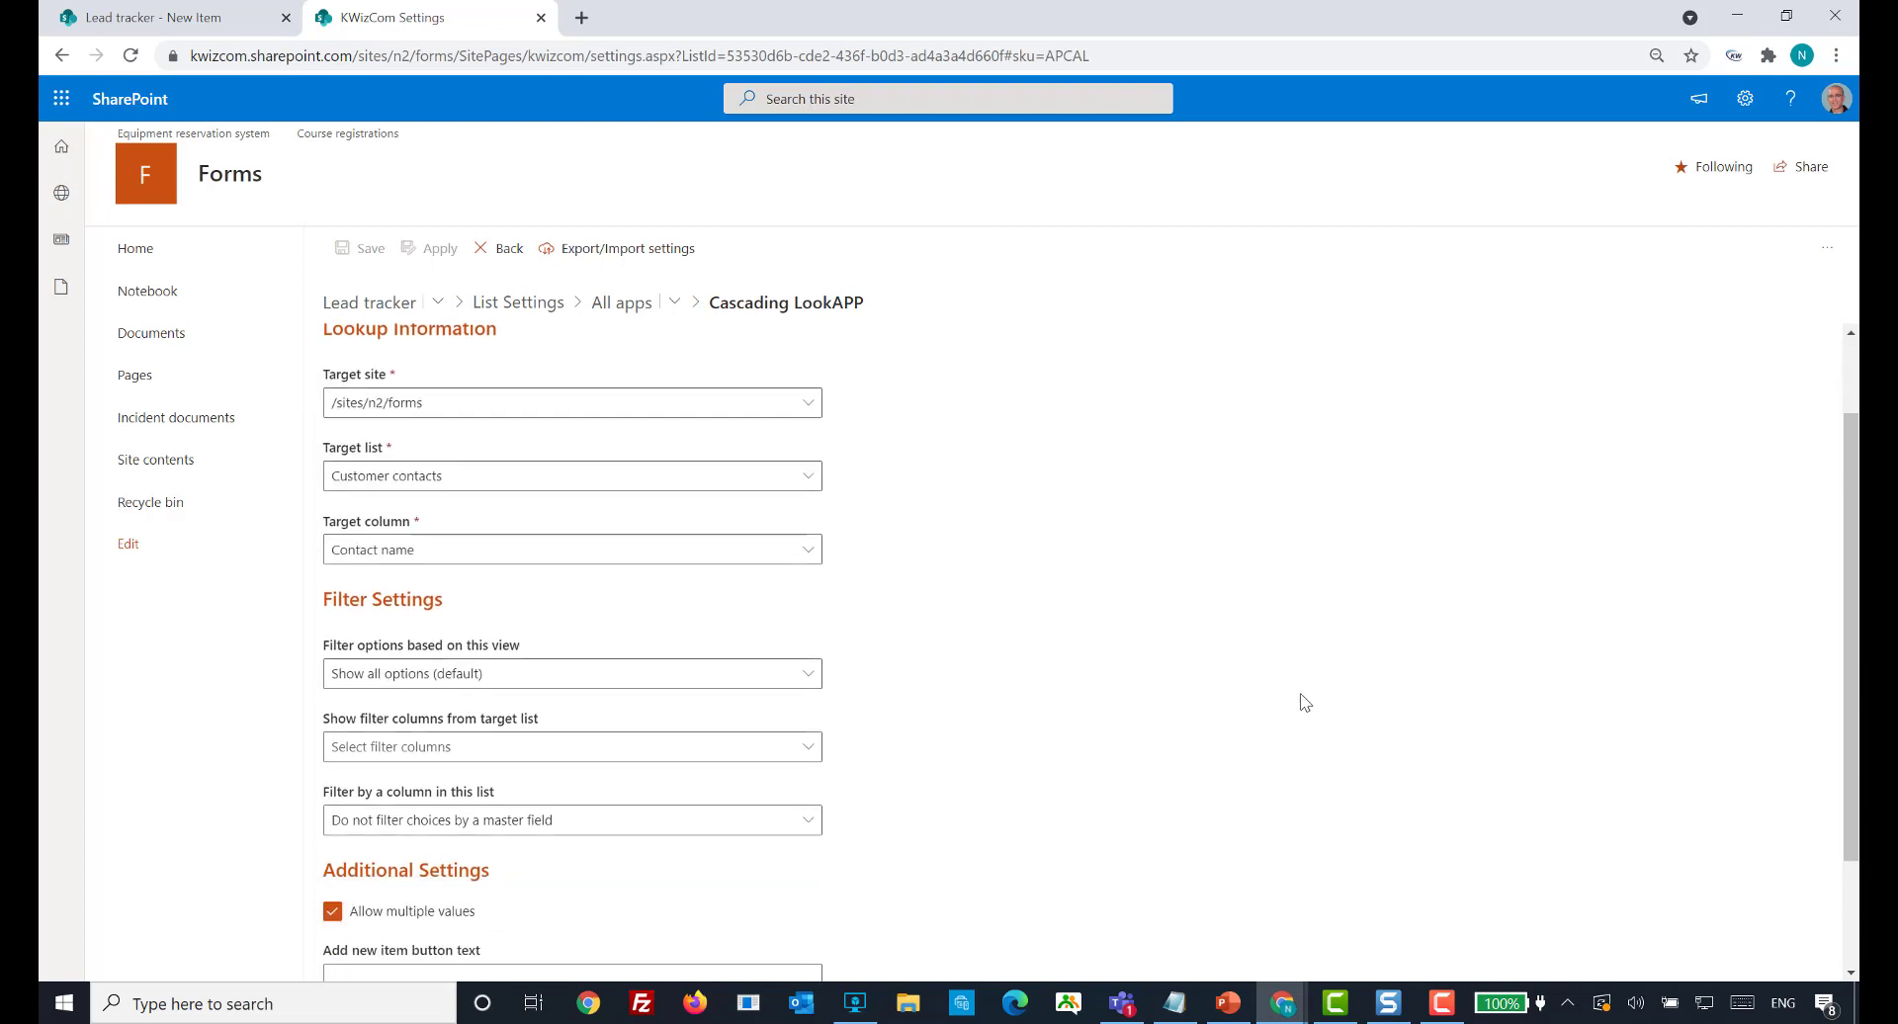
{"action": "scroll", "coordinate": [1305, 703], "scroll_direction": "up", "scroll_amount": 1}
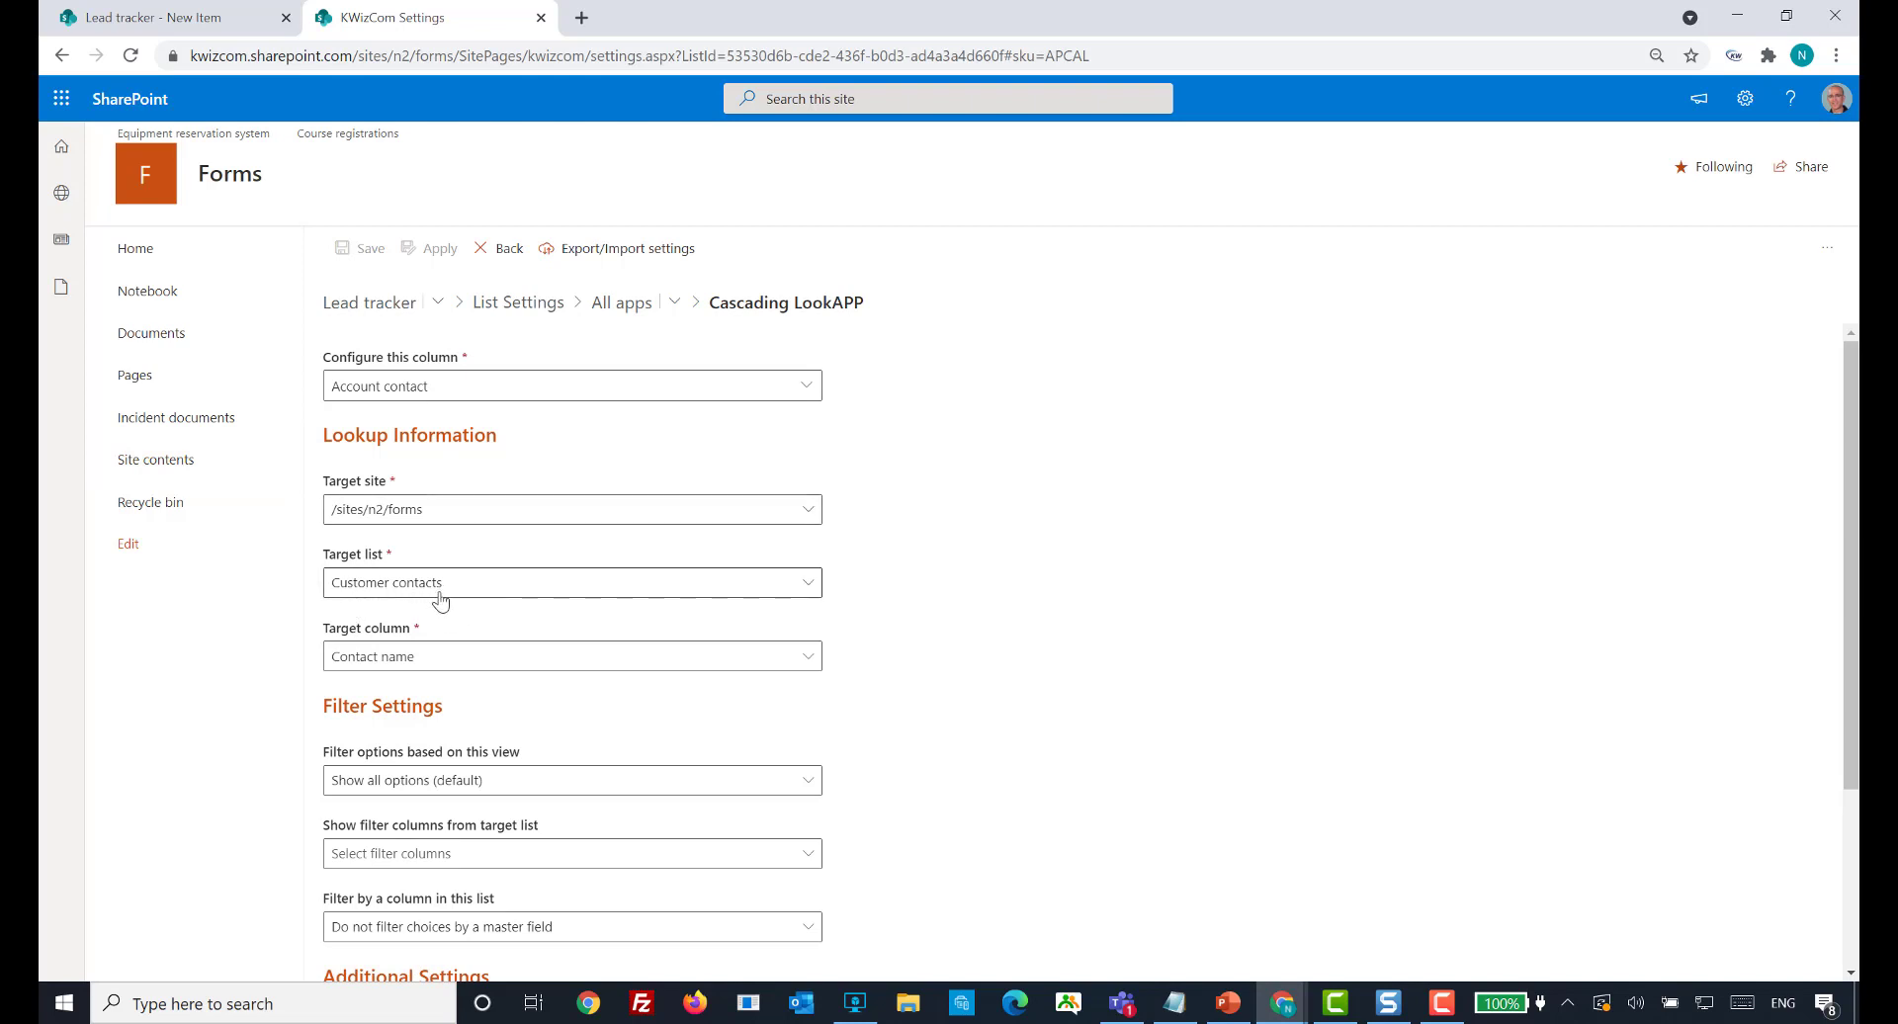
{"action": "scroll", "coordinate": [974, 706], "scroll_direction": "down", "scroll_amount": 2}
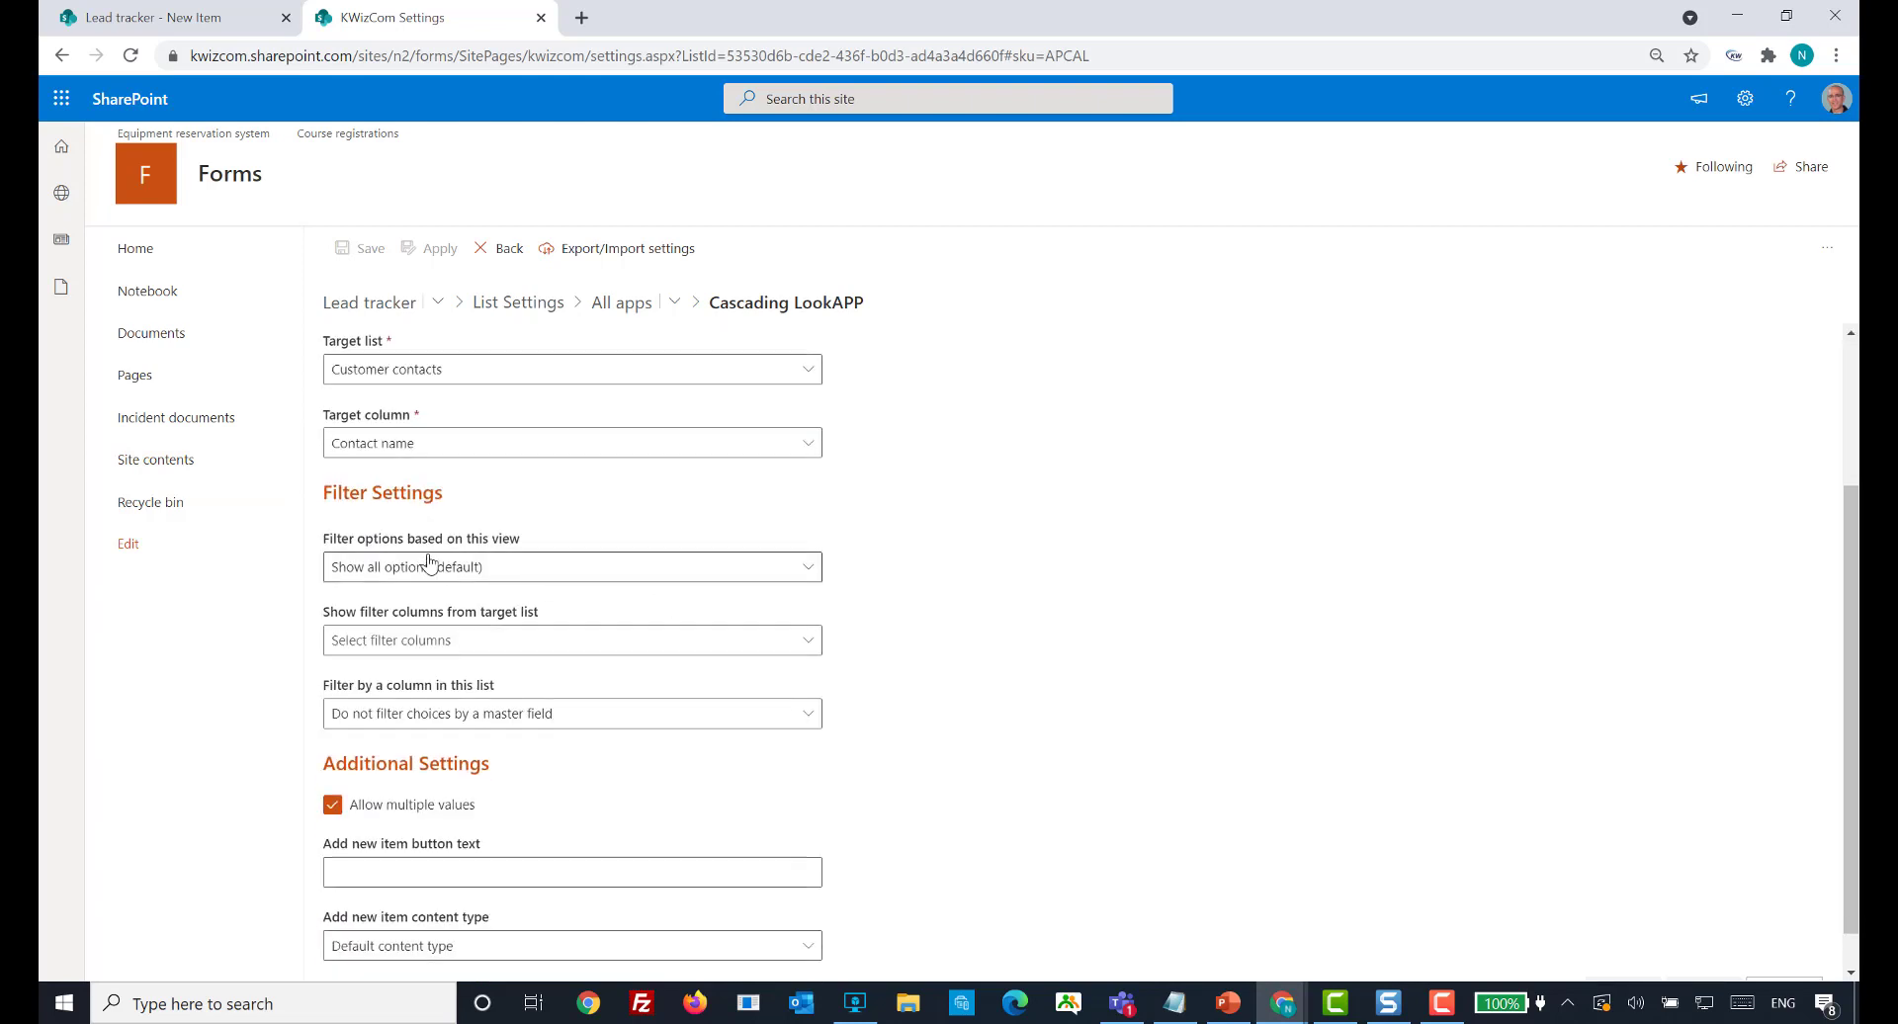
{"action": "left_click_drag", "start_coordinate": [457, 494], "coordinate": [306, 502]}
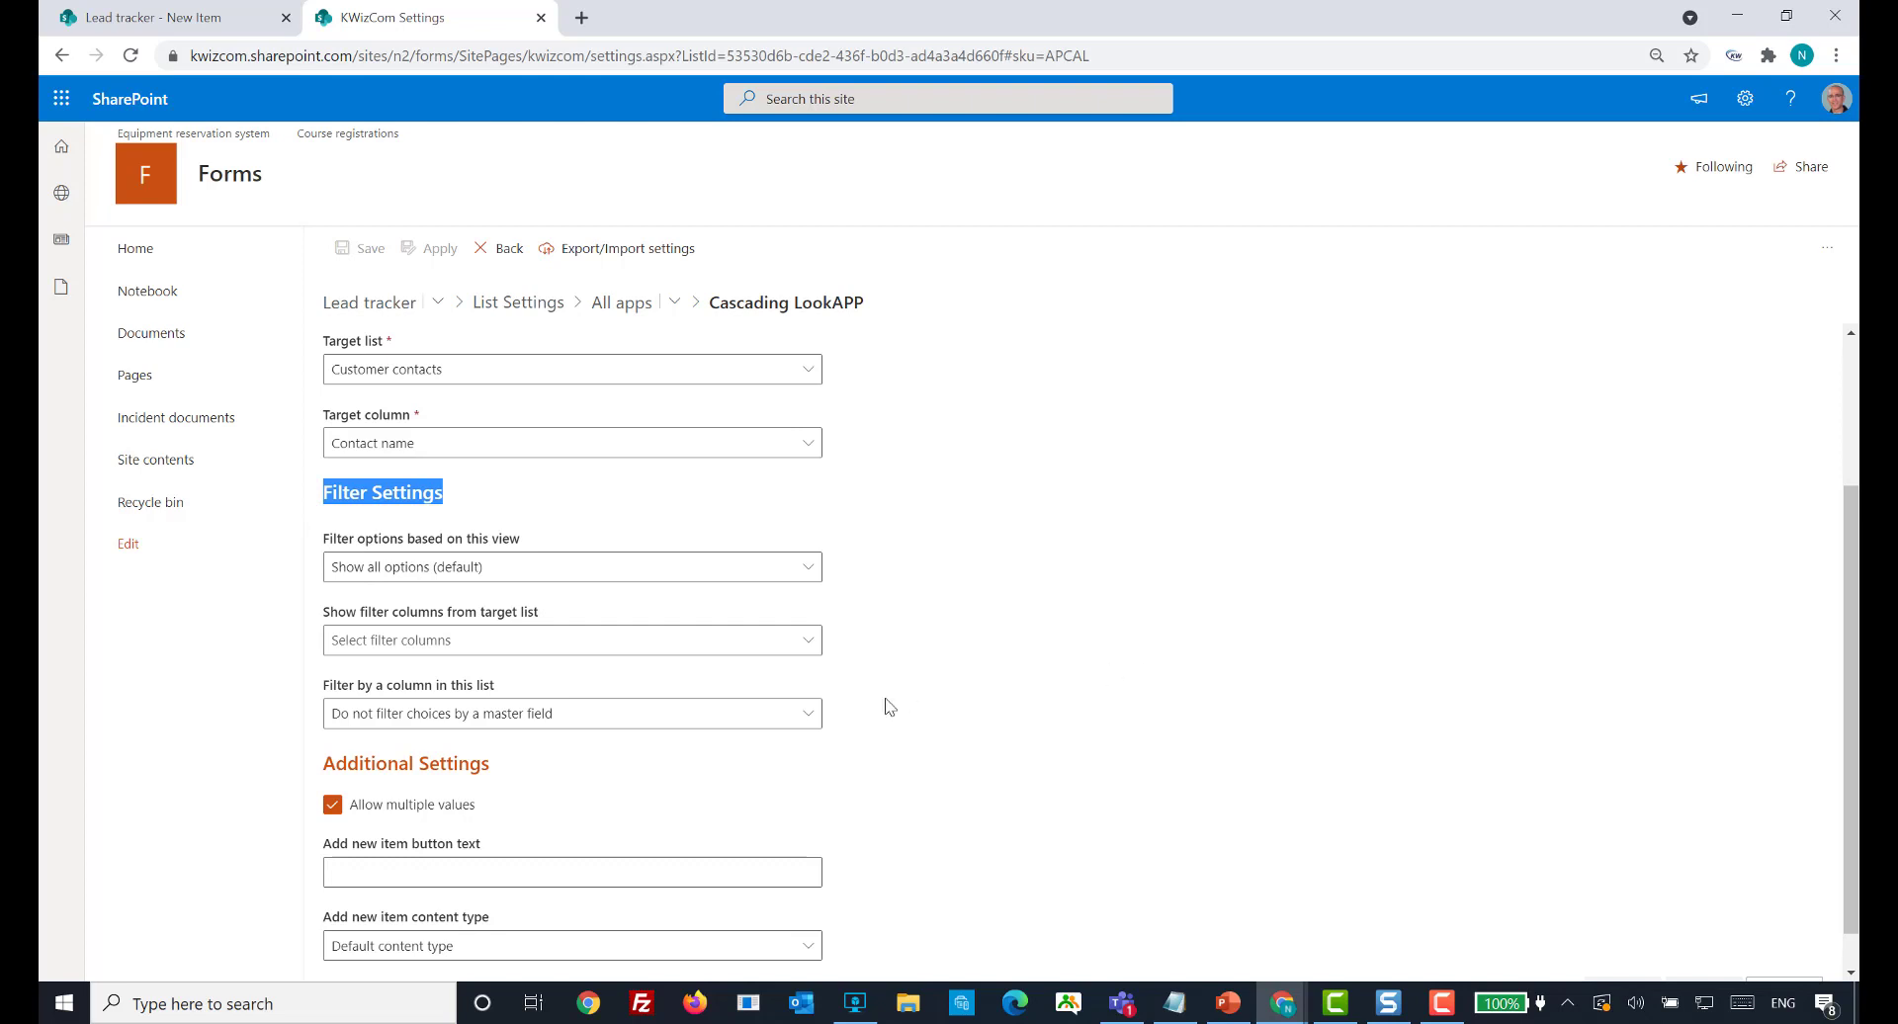
{"action": "left_click_drag", "start_coordinate": [332, 696], "coordinate": [502, 693]}
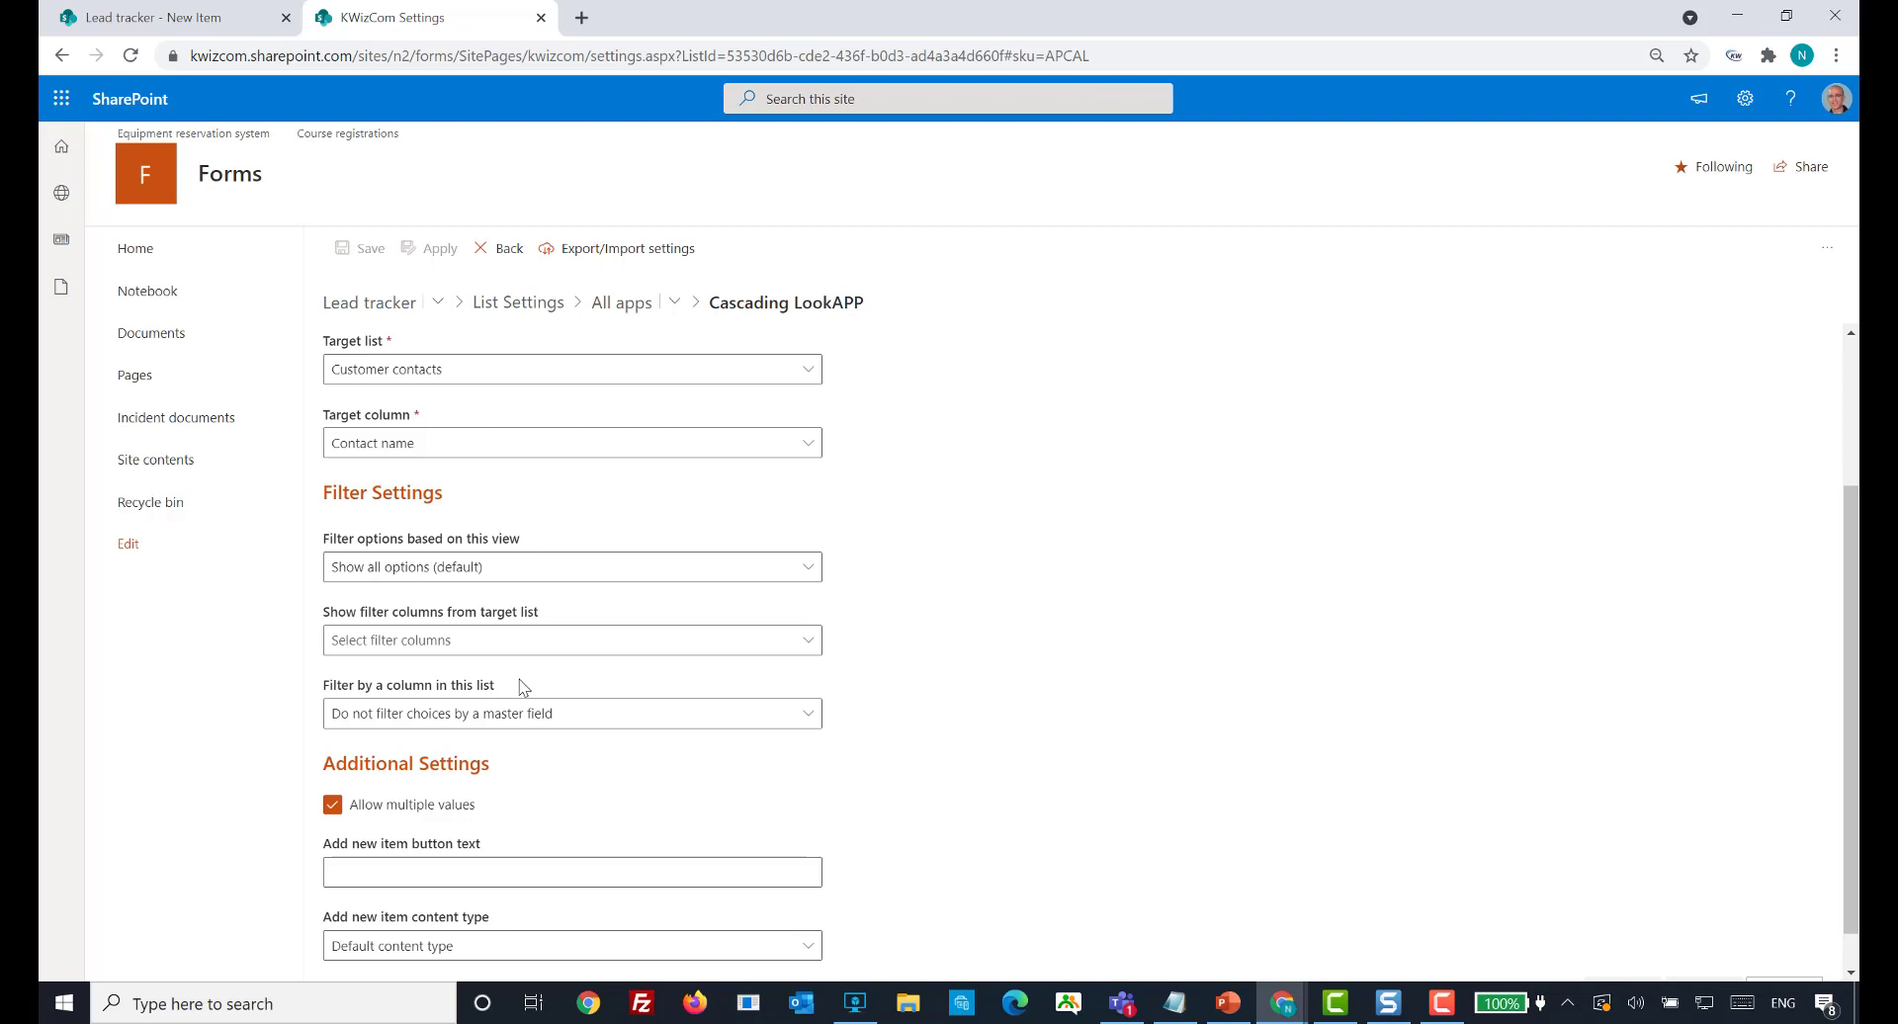
{"action": "left_click", "coordinate": [227, 20]}
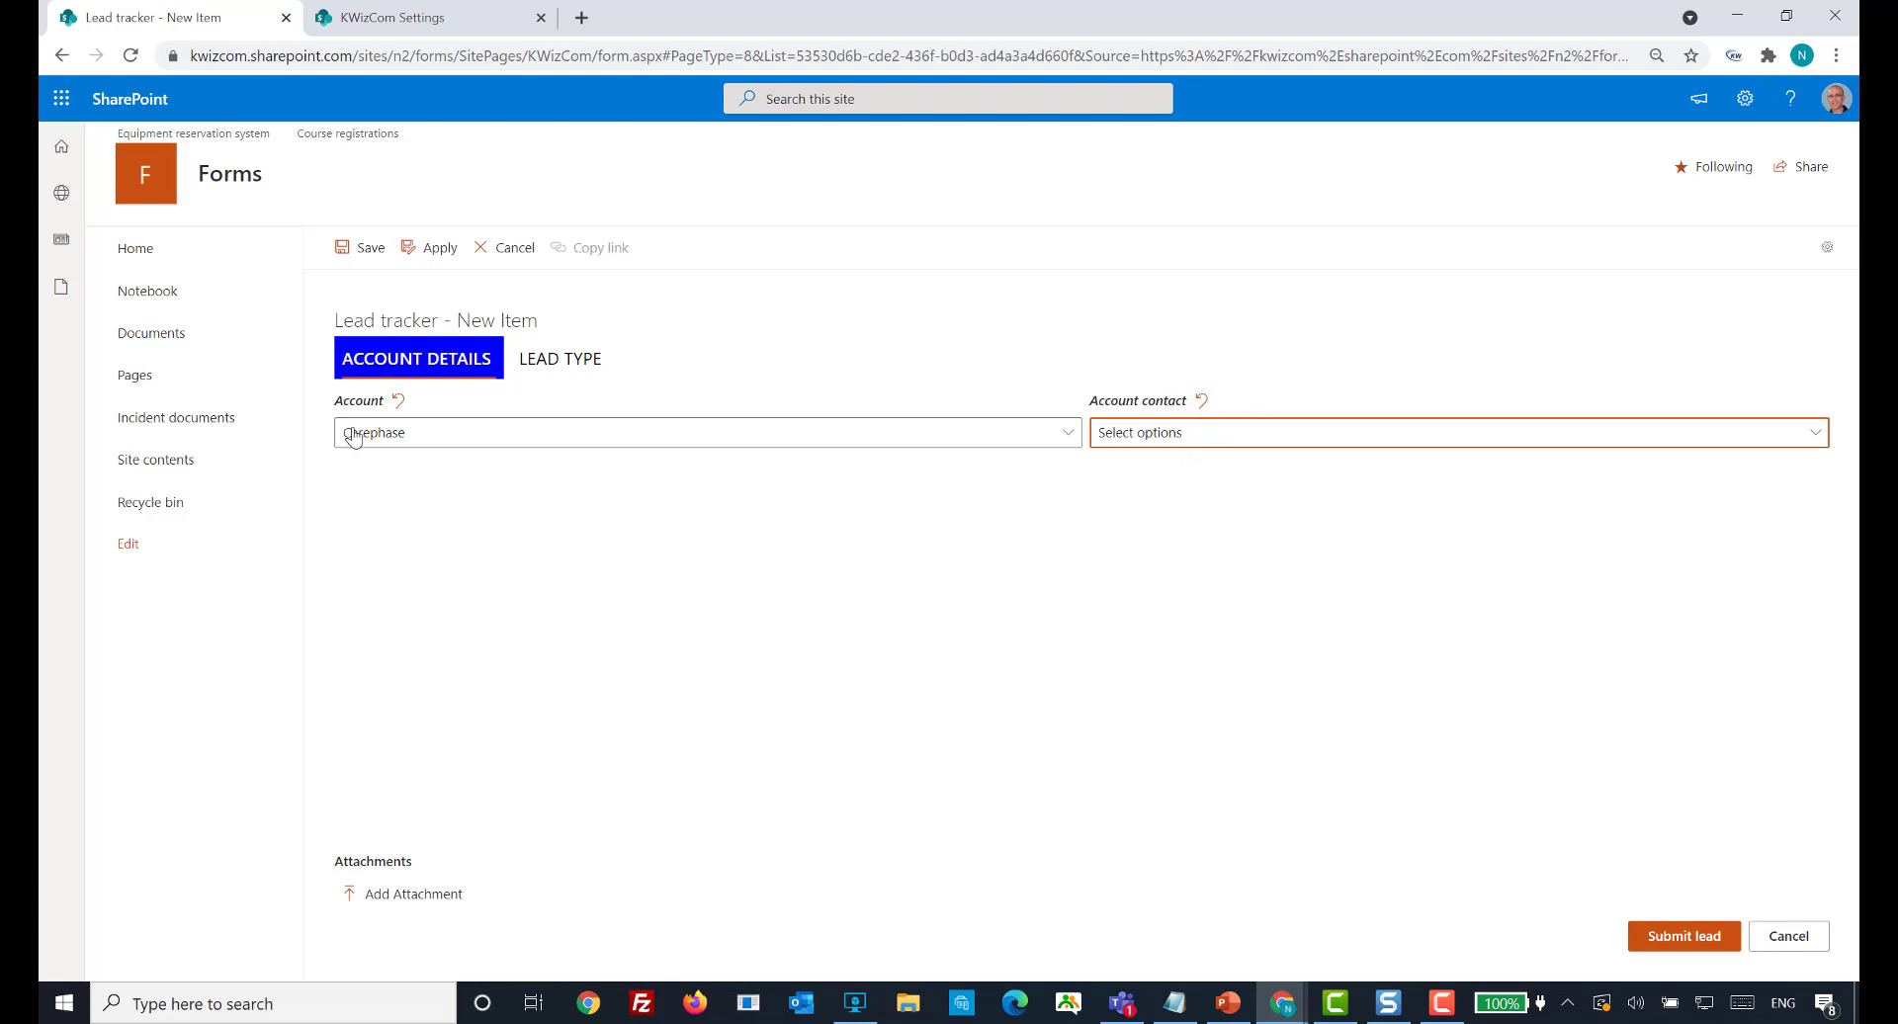
{"action": "left_click", "coordinate": [407, 22]}
{"action": "scroll", "coordinate": [1118, 774], "scroll_direction": "down", "scroll_amount": 1}
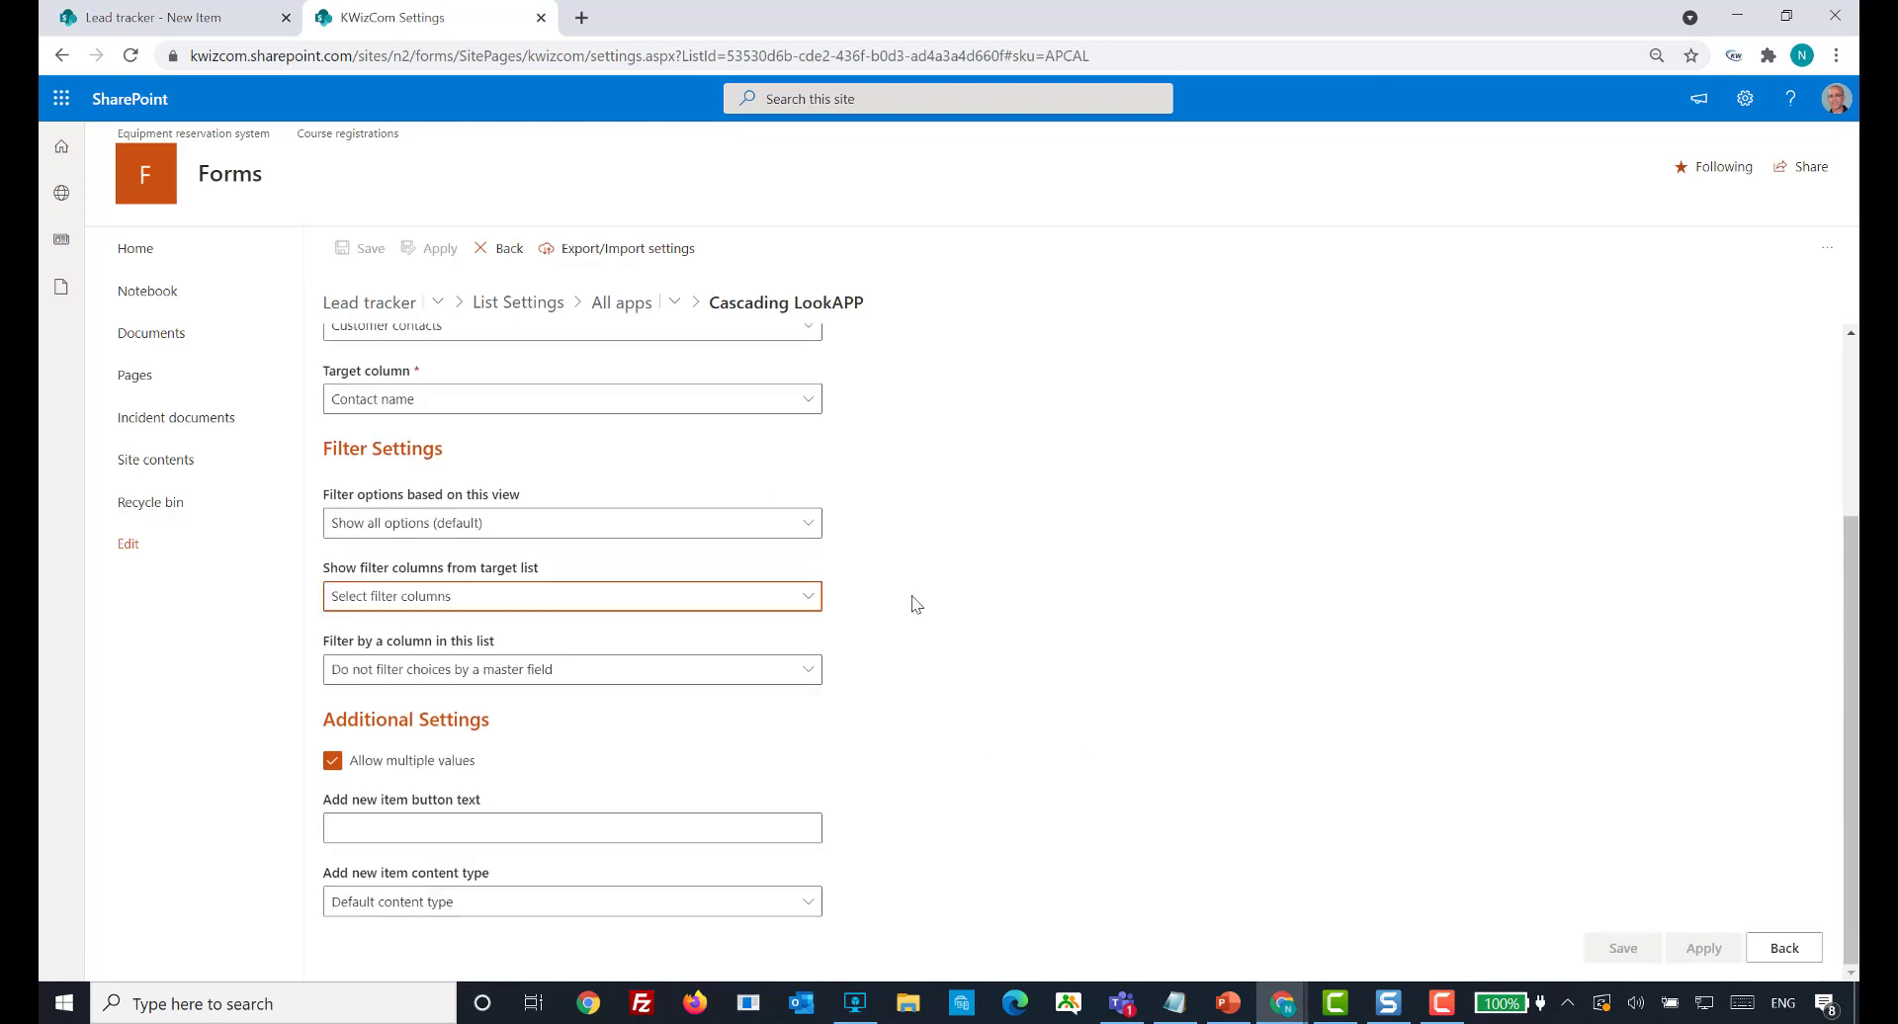
- Filter the Account contact column by the Account column, showing only options where Account equals Customer
{"action": "left_click", "coordinate": [809, 671]}
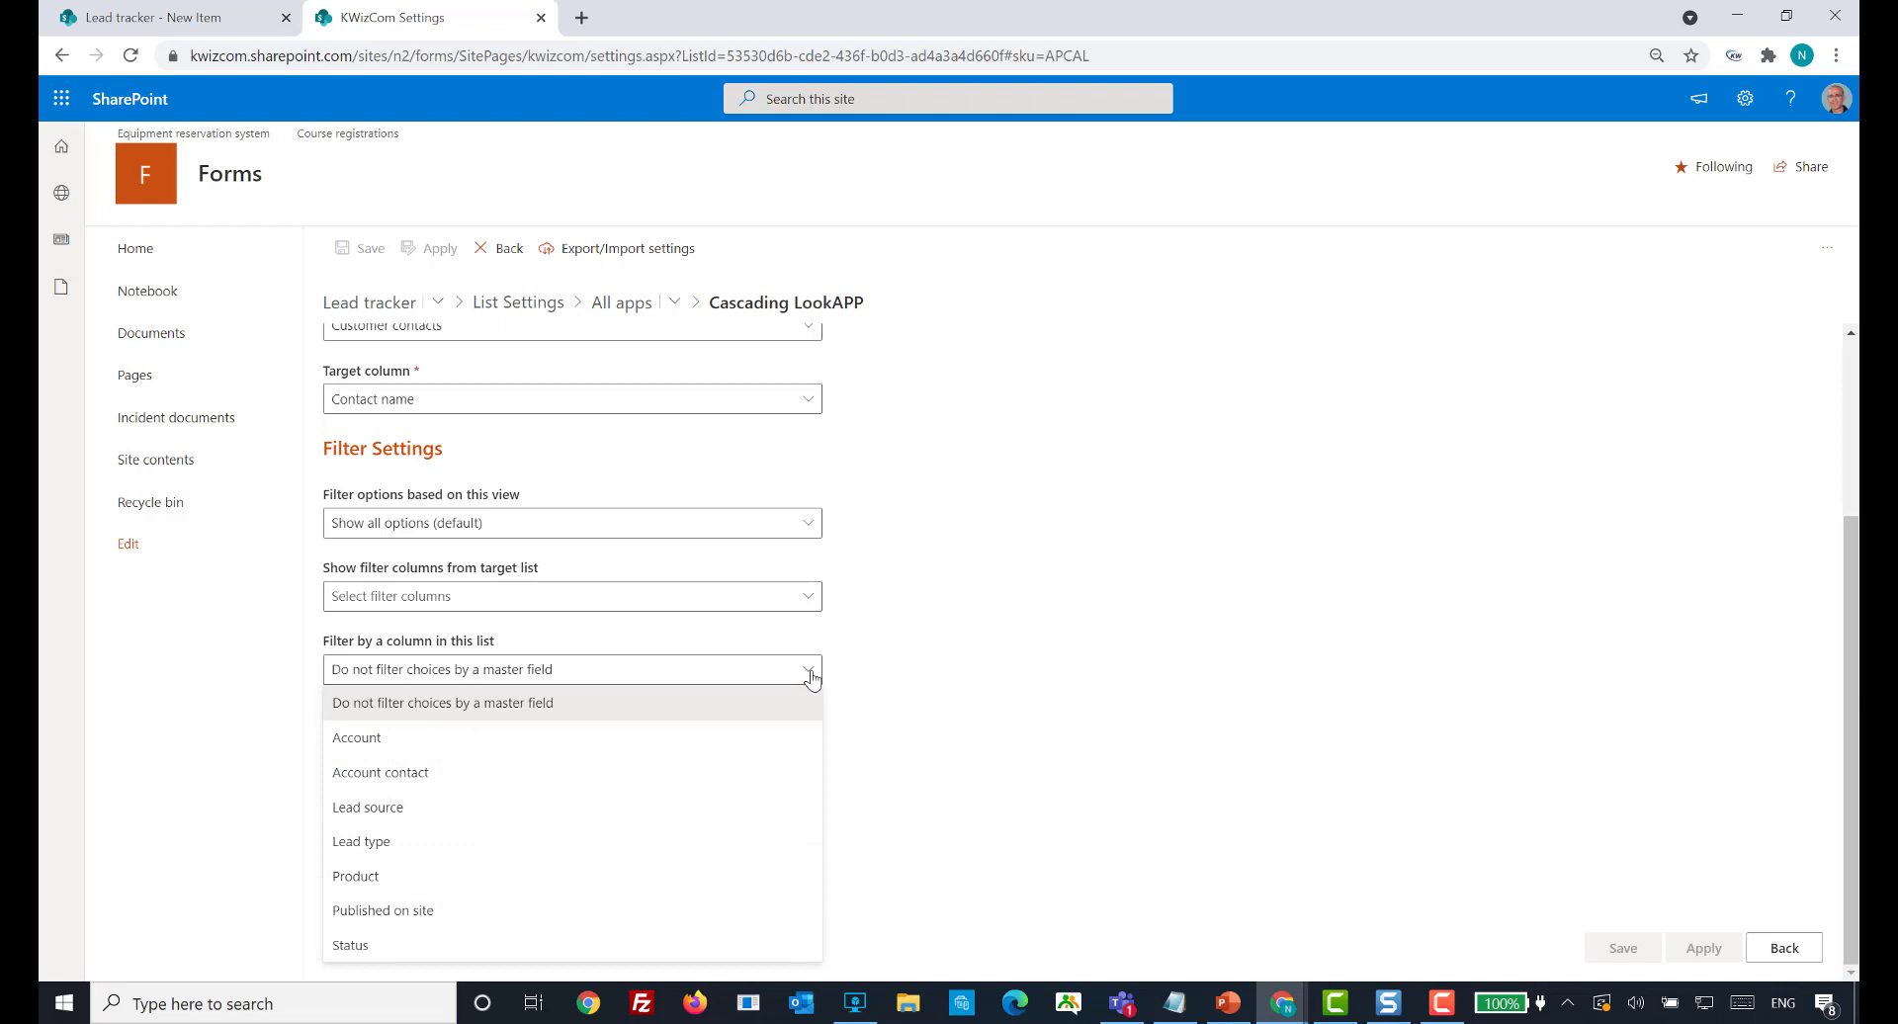
{"action": "left_click", "coordinate": [661, 737]}
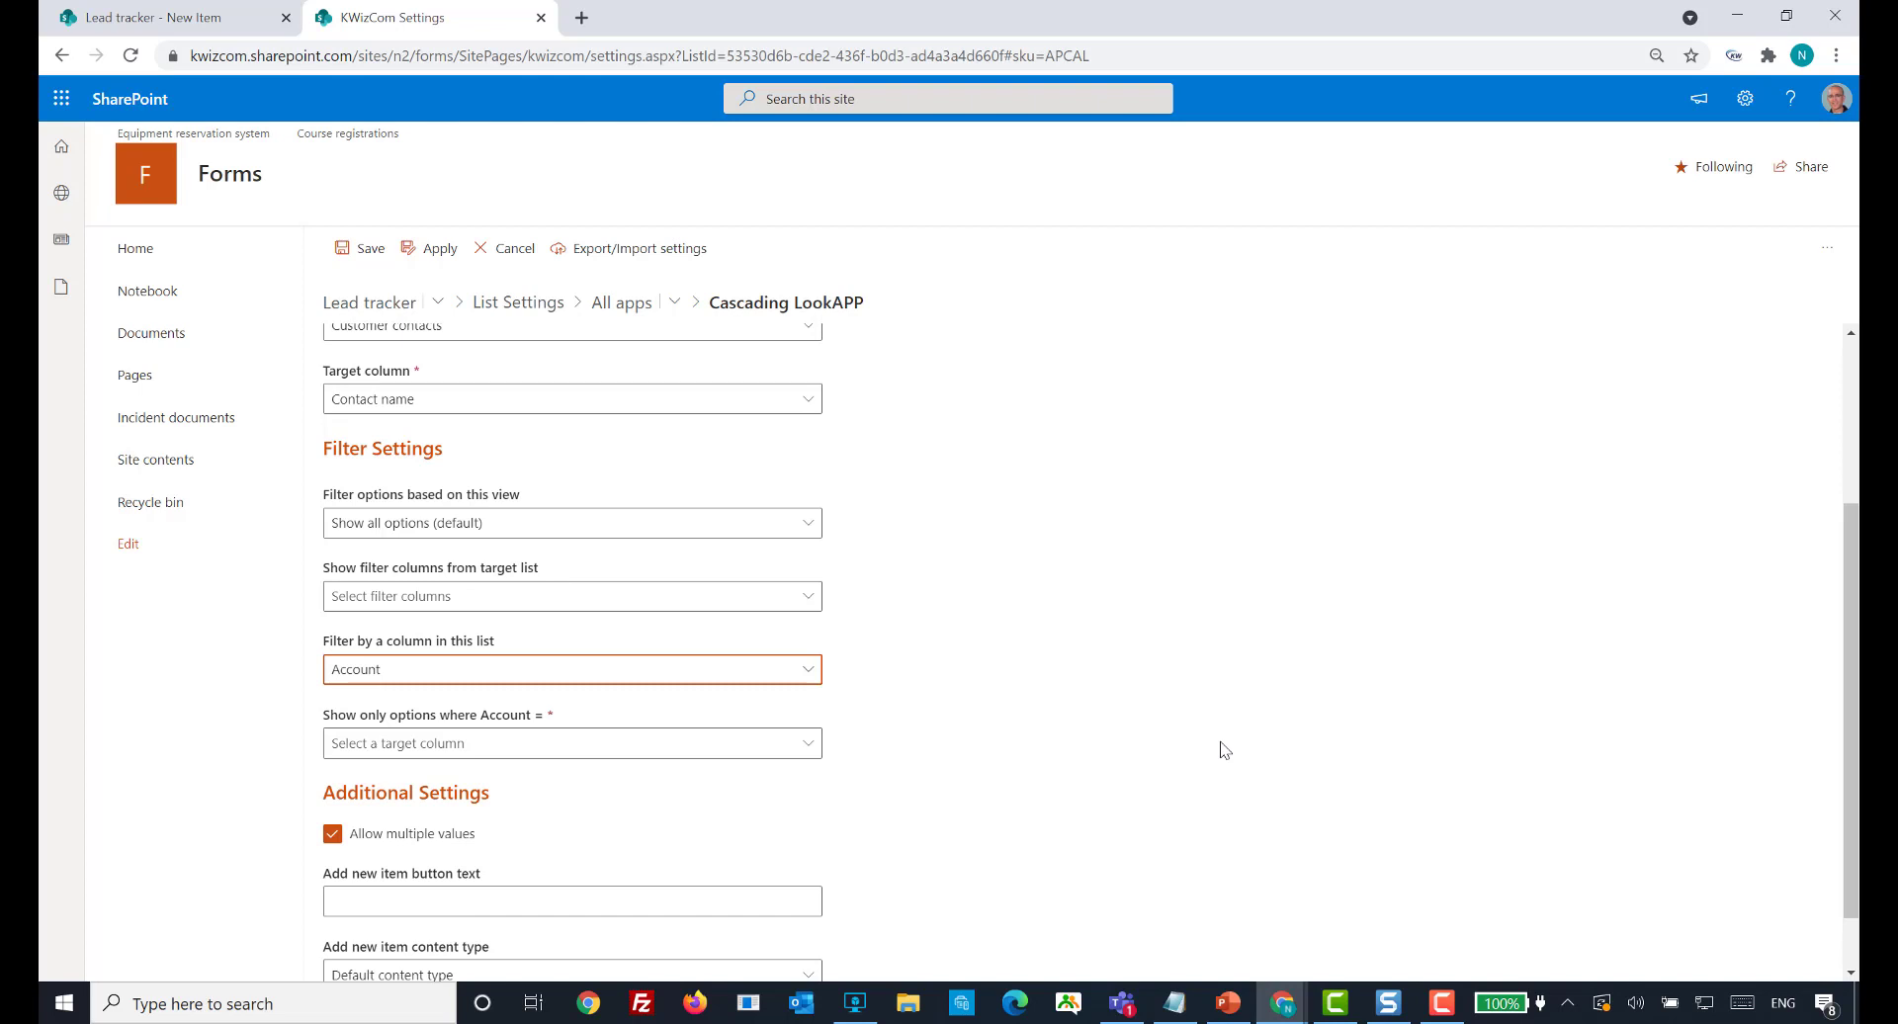
{"action": "left_click", "coordinate": [799, 747]}
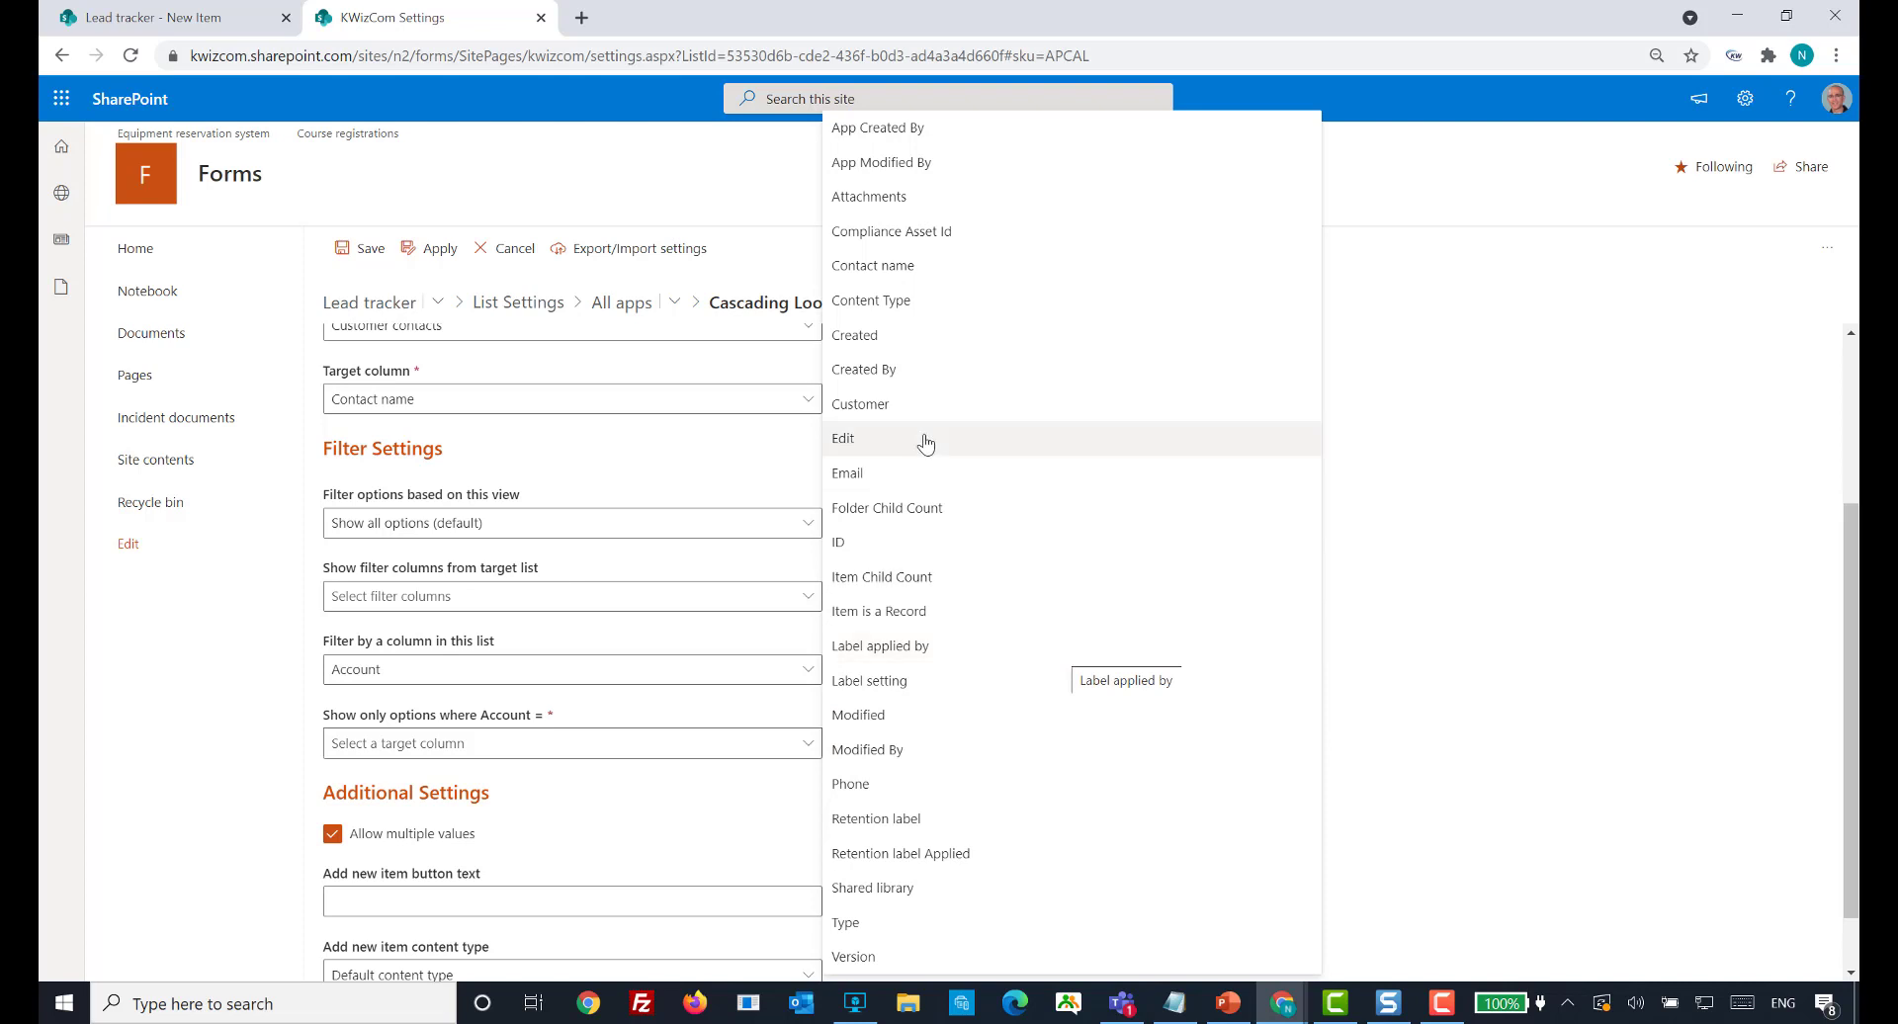
{"action": "left_click", "coordinate": [910, 407]}
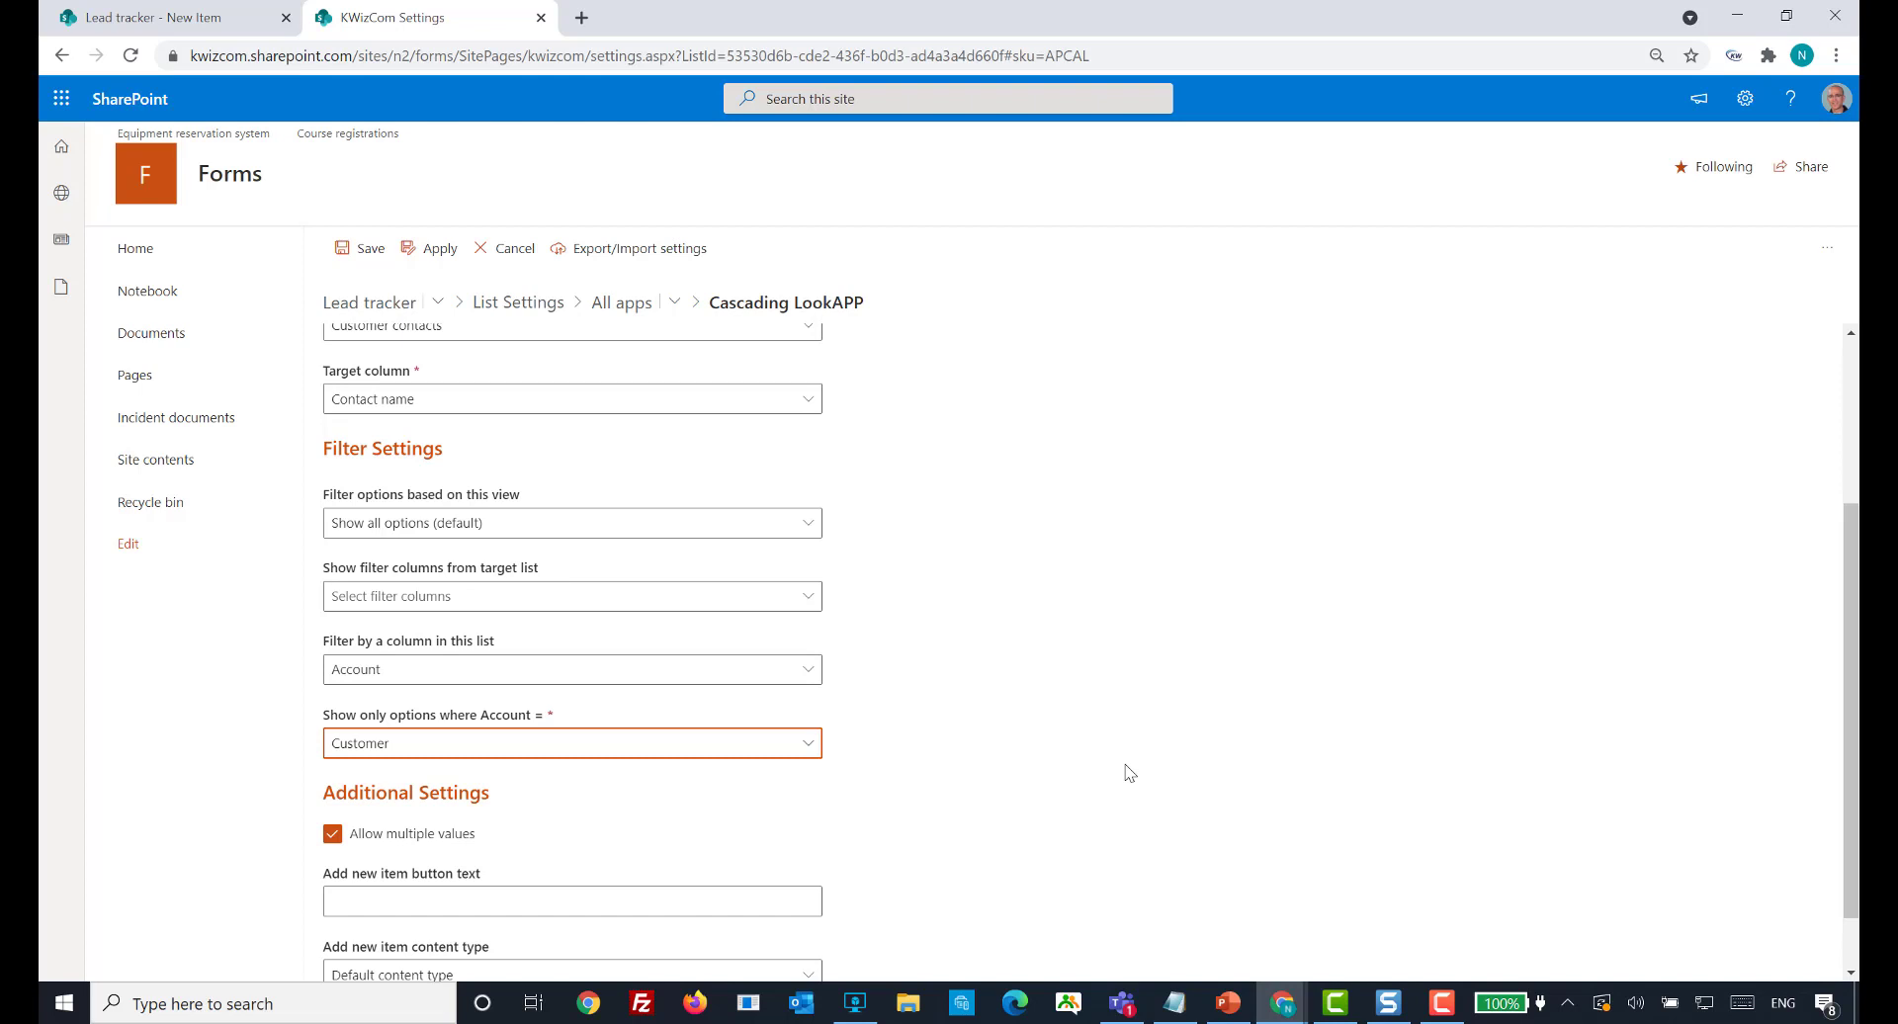
{"action": "scroll", "coordinate": [1132, 778], "scroll_direction": "down", "scroll_amount": 1}
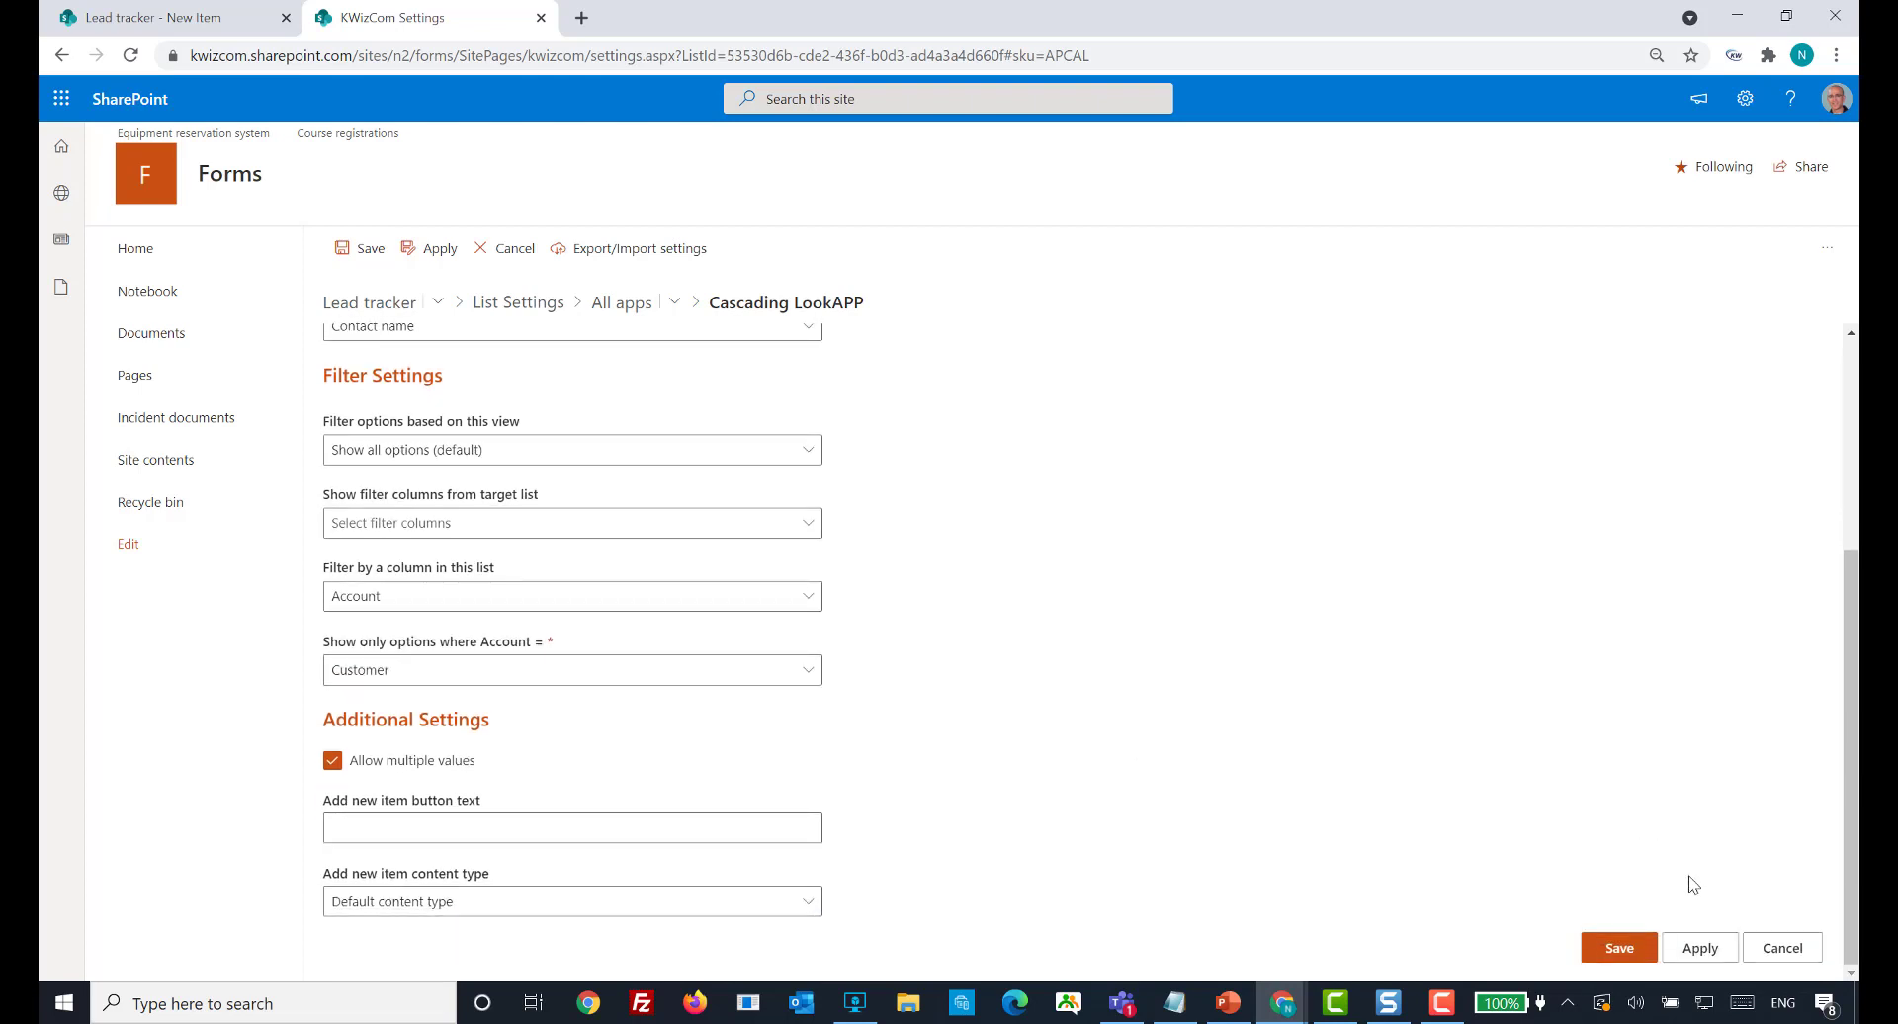
- Save the Account contact column's Cascading LookAPP settings and reload the Lead tracker new item form
{"action": "left_click", "coordinate": [1616, 947]}
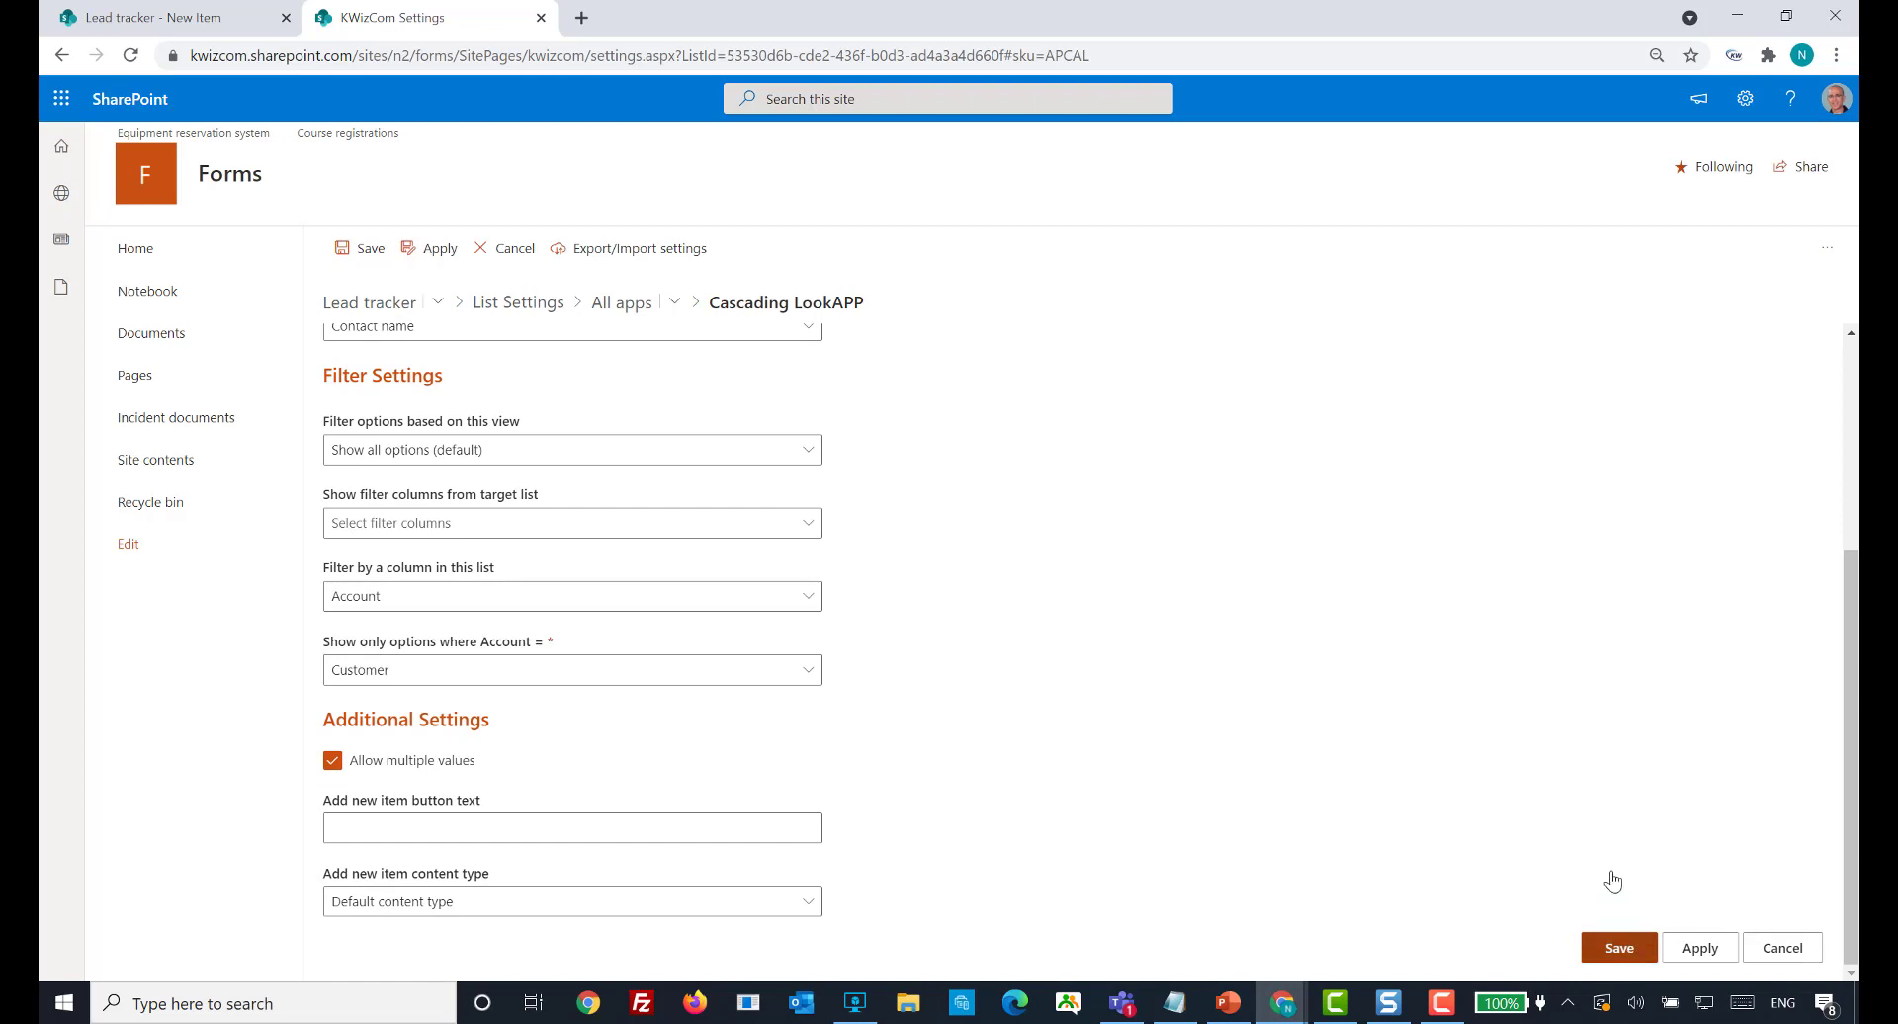
{"action": "left_click", "coordinate": [183, 19]}
{"action": "key", "text": "F5"}
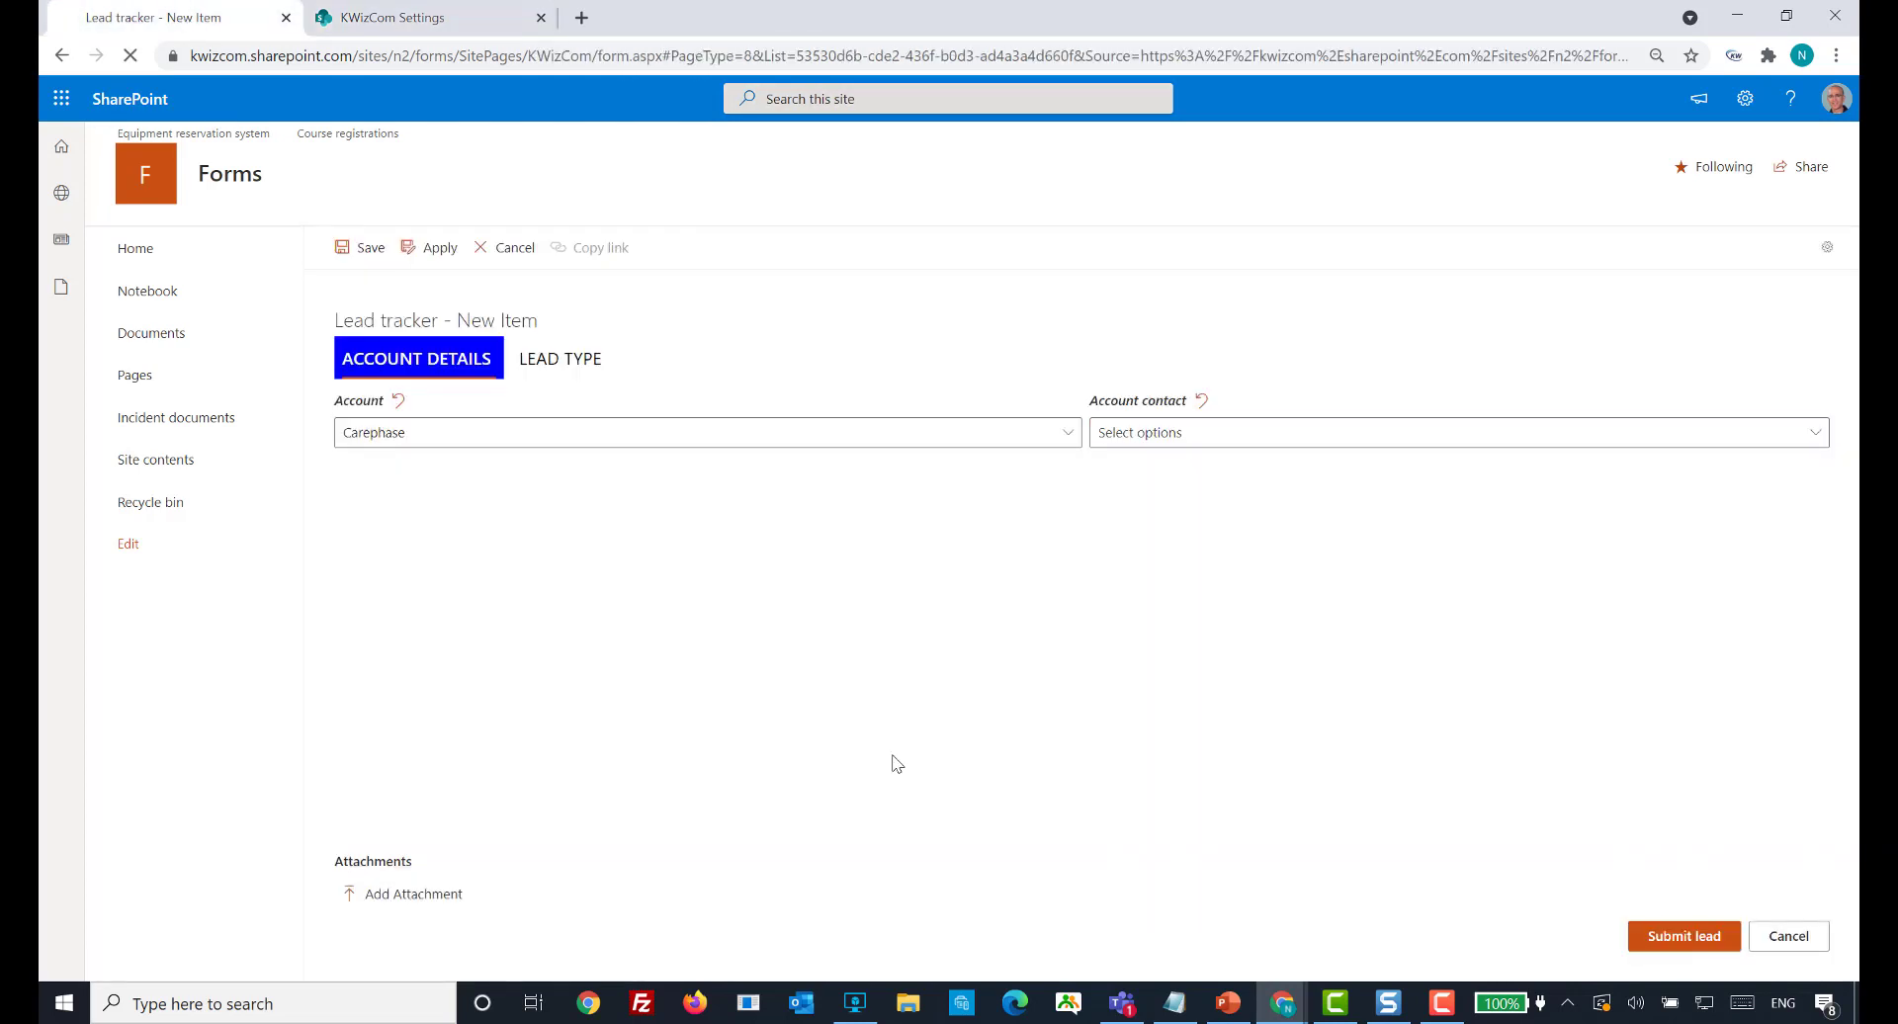
{"action": "left_click", "coordinate": [1049, 175]}
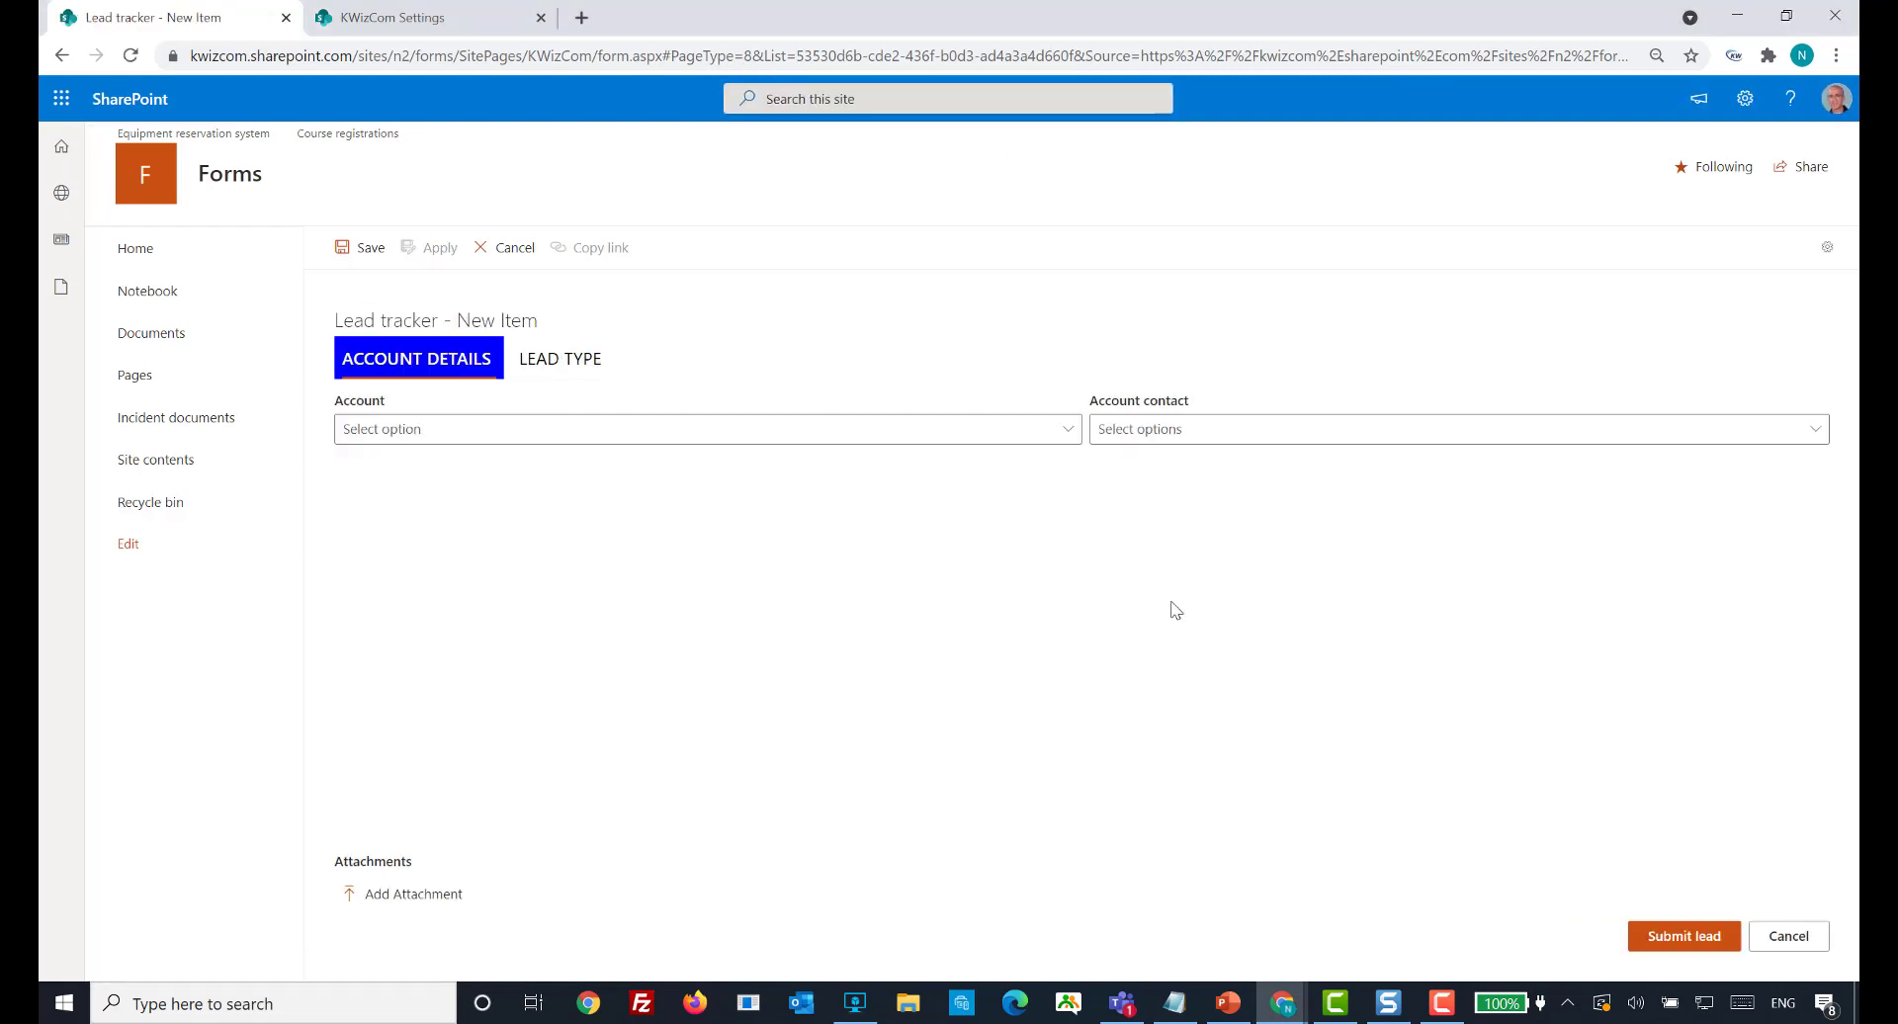
- Check the Account contact choices on the new lead form with no account selected and with Account set to Carephase
{"action": "left_click", "coordinate": [1817, 433]}
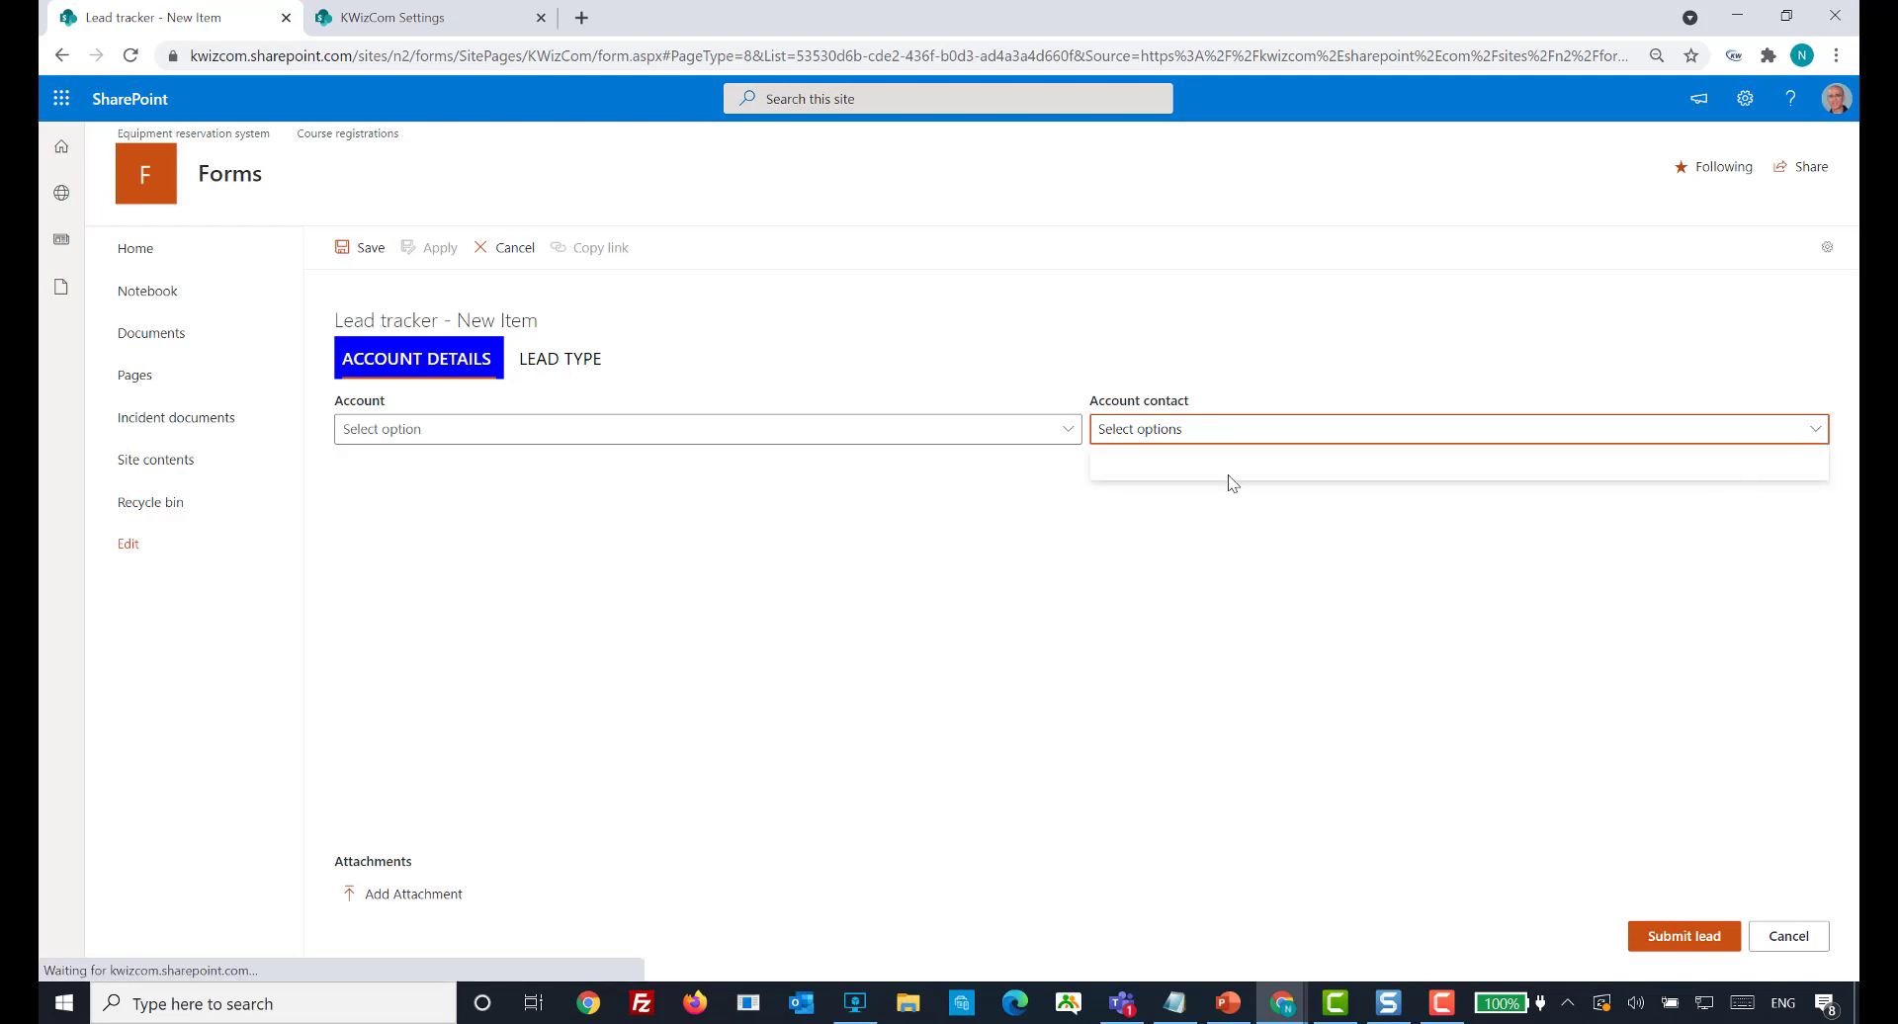
{"action": "left_click", "coordinate": [1219, 528]}
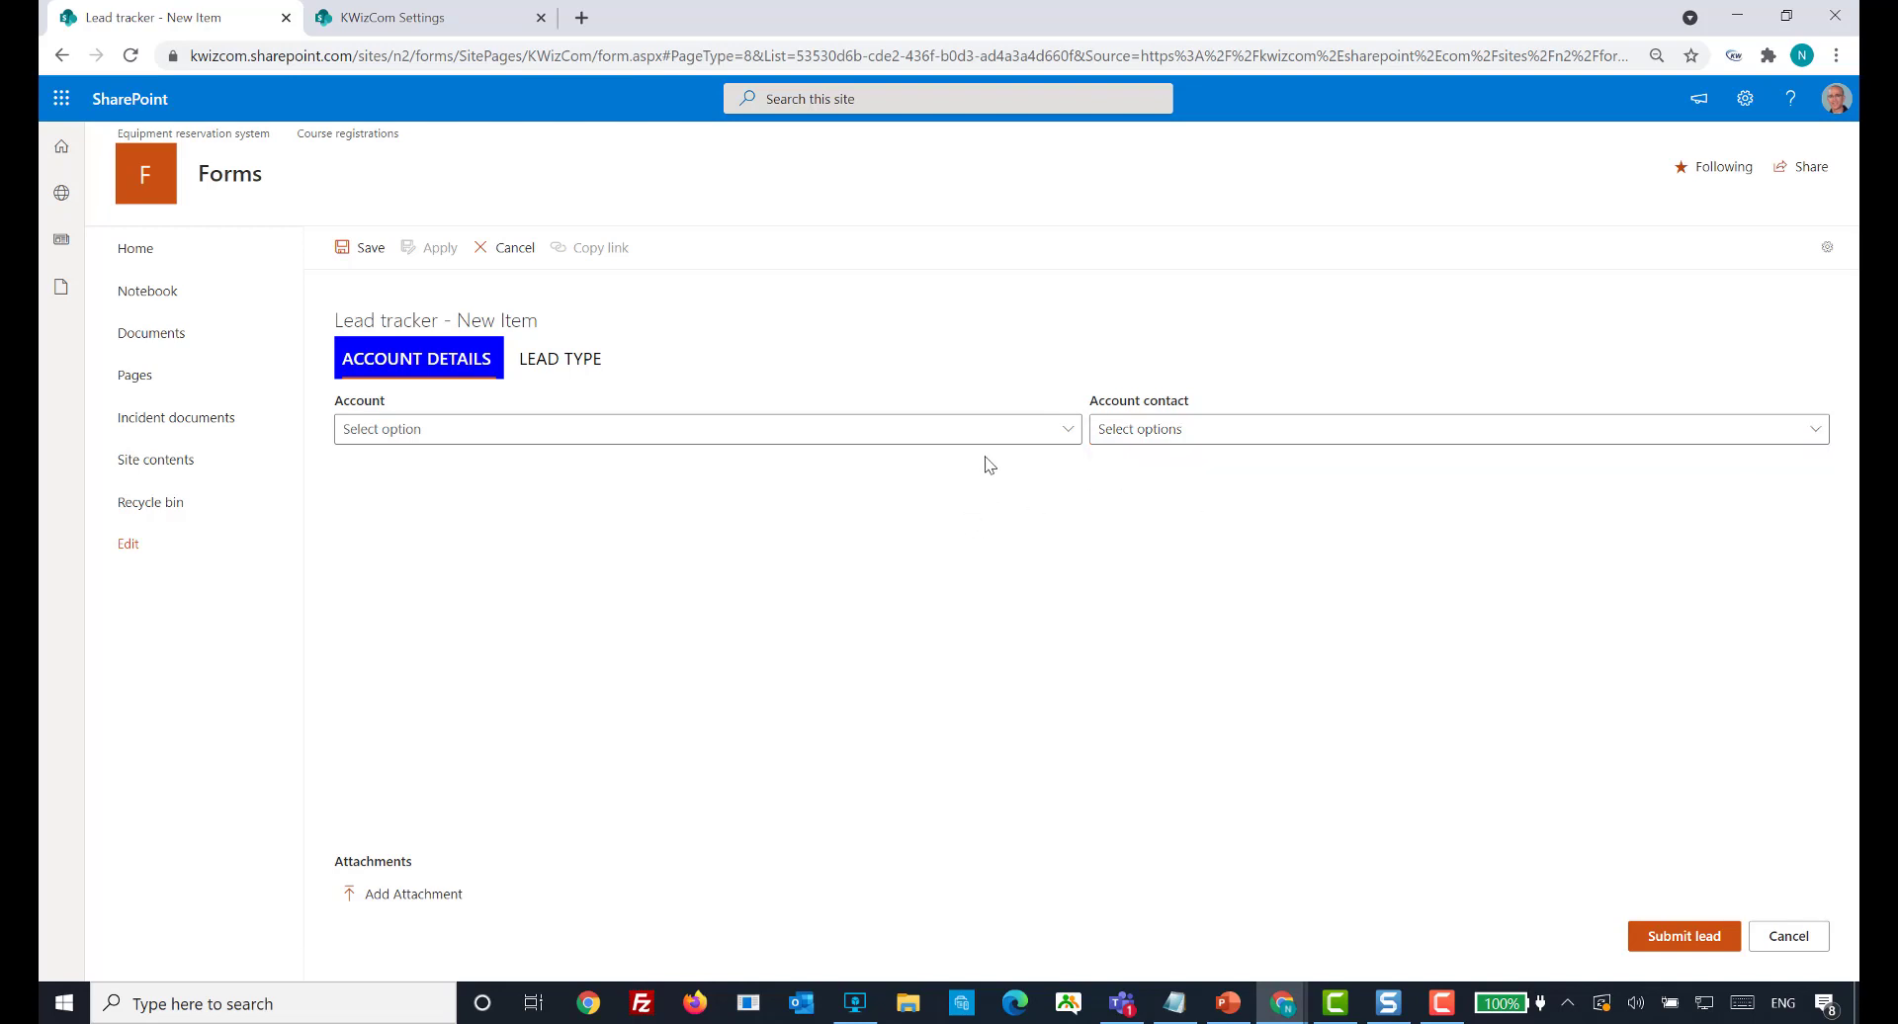
{"action": "left_click", "coordinate": [1049, 438]}
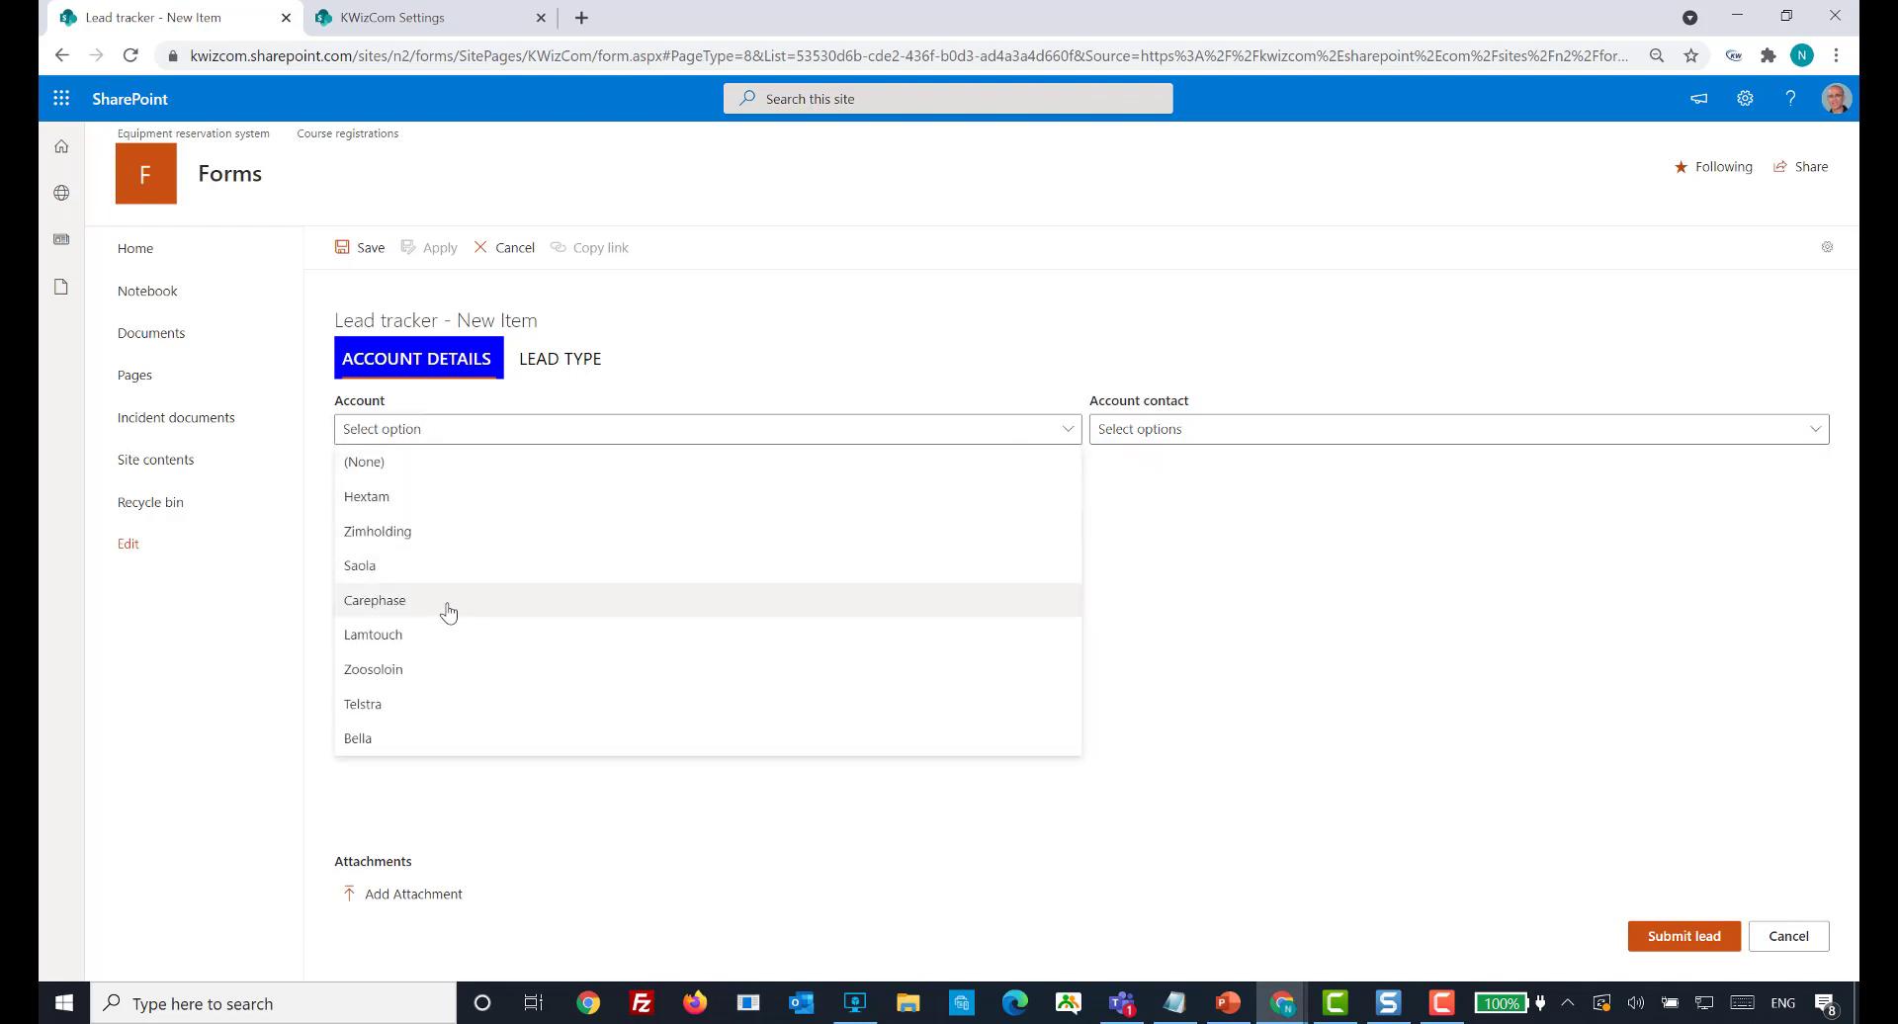
{"action": "left_click", "coordinate": [449, 609]}
{"action": "left_click", "coordinate": [1763, 428]}
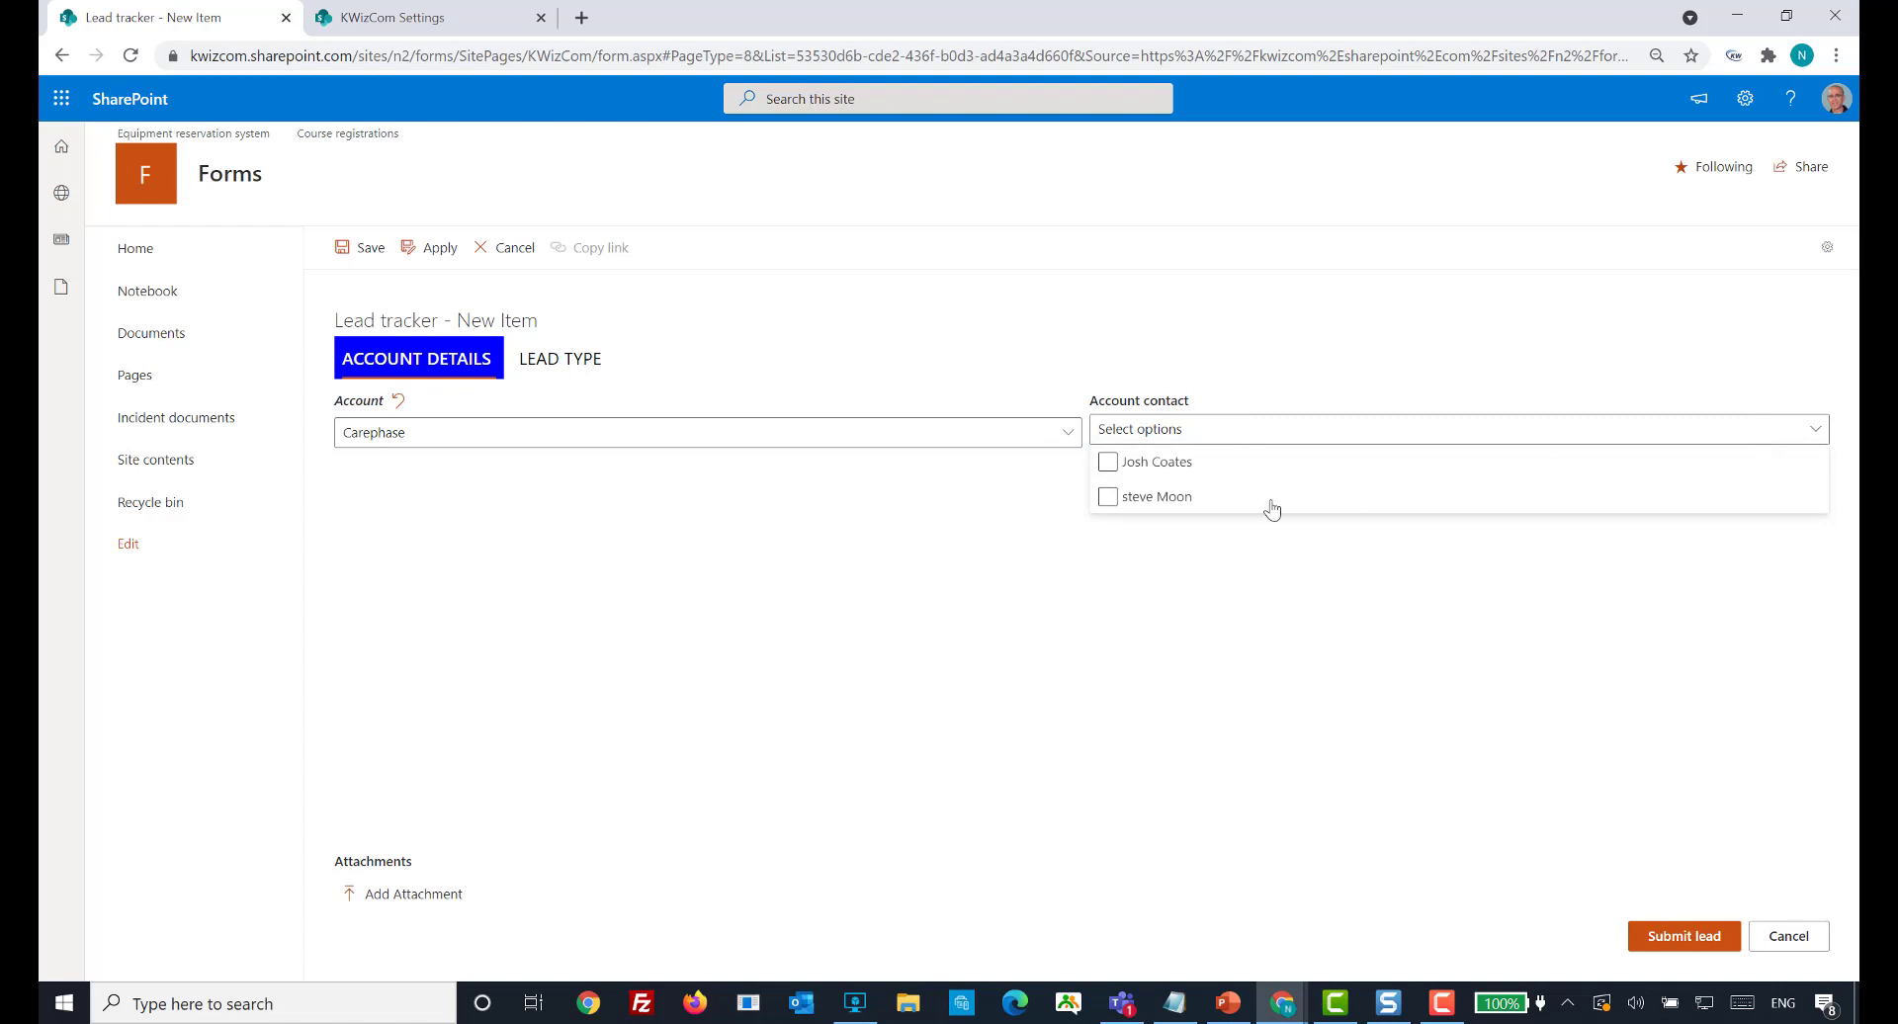
{"action": "left_click", "coordinate": [1164, 476]}
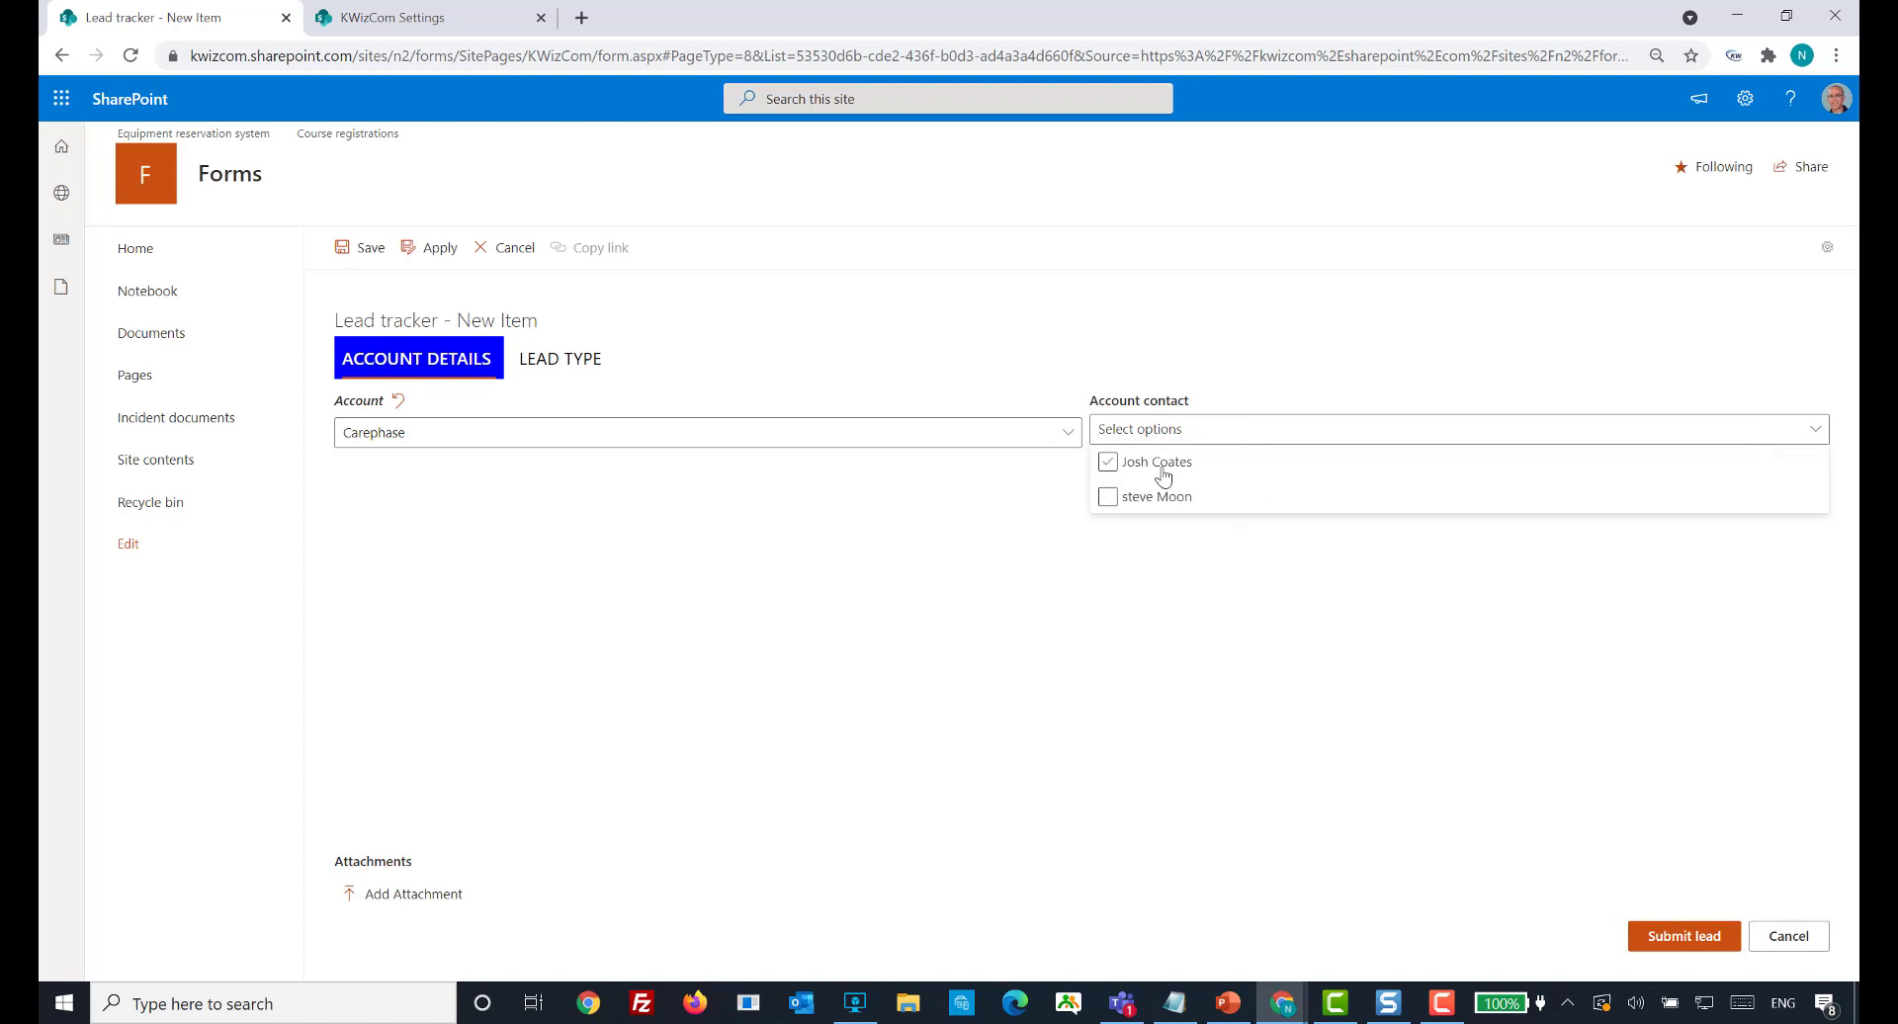
- Check the Account contact choices with Account set to Zoosoloin and to Telstra
{"action": "left_click", "coordinate": [1027, 442]}
{"action": "left_click", "coordinate": [705, 681]}
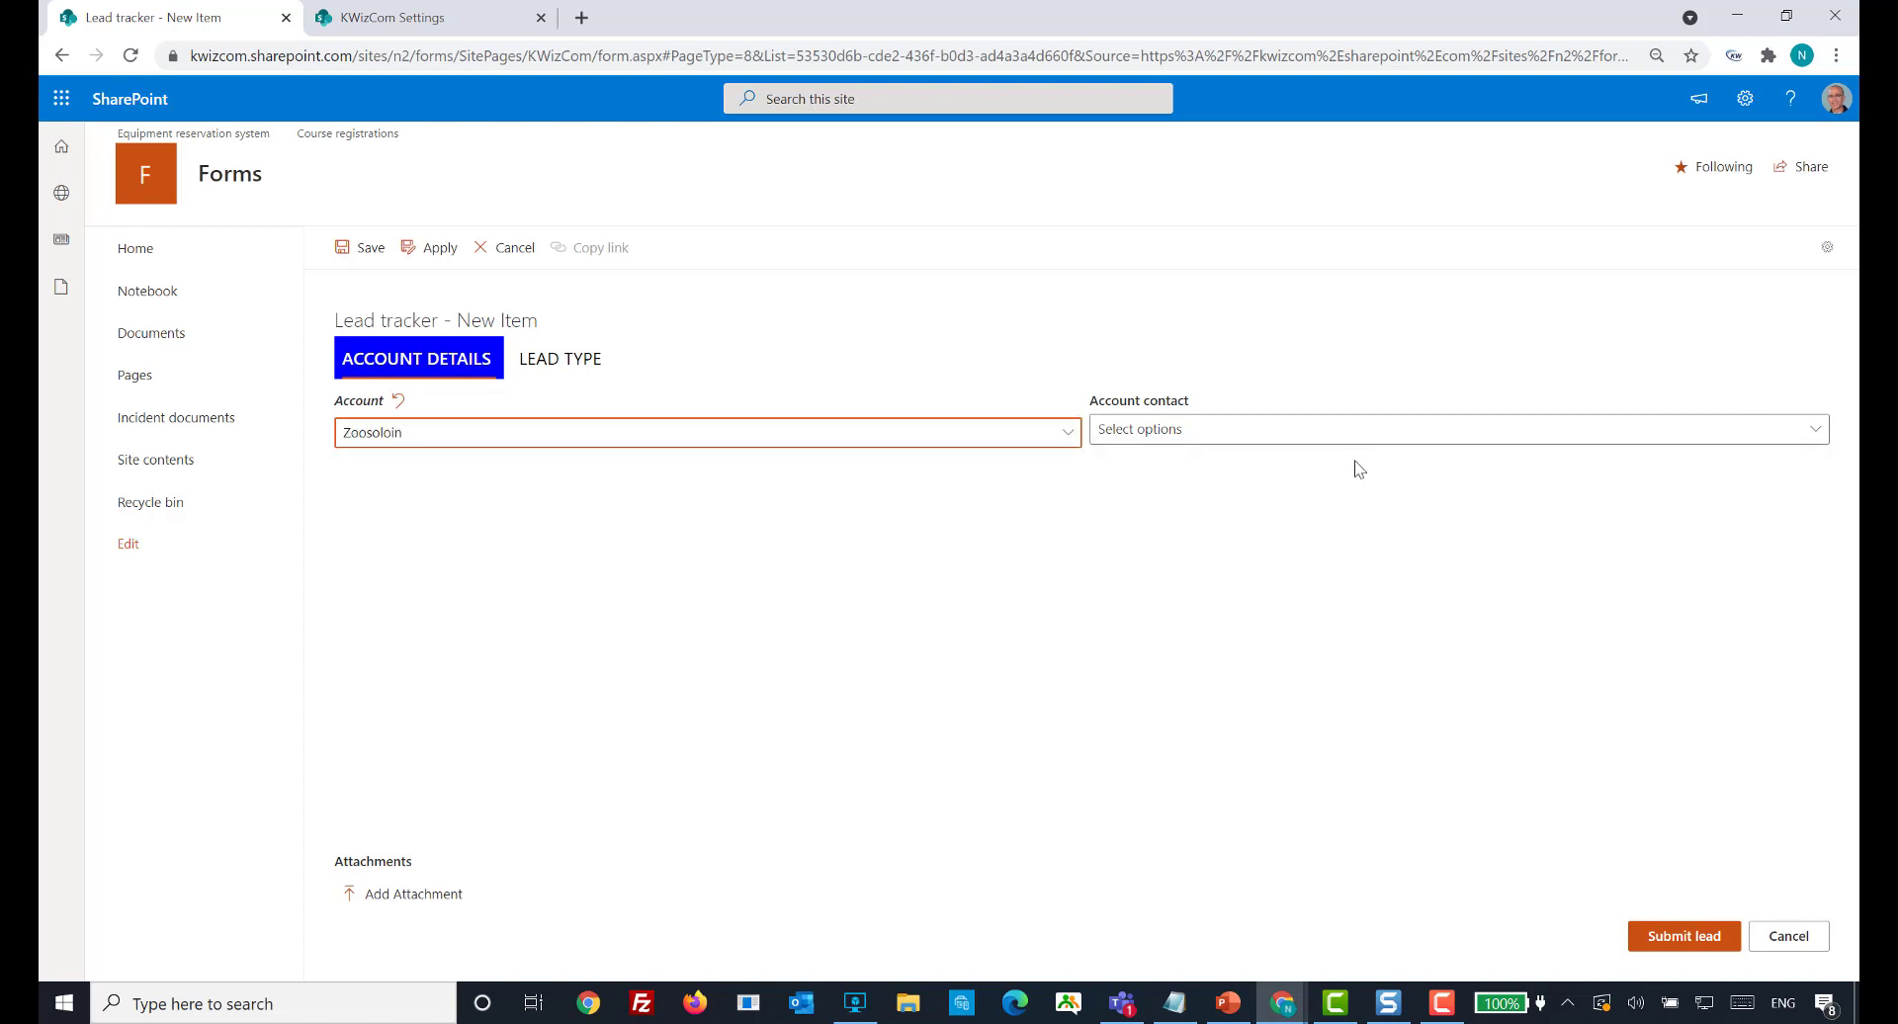
{"action": "left_click", "coordinate": [1372, 433]}
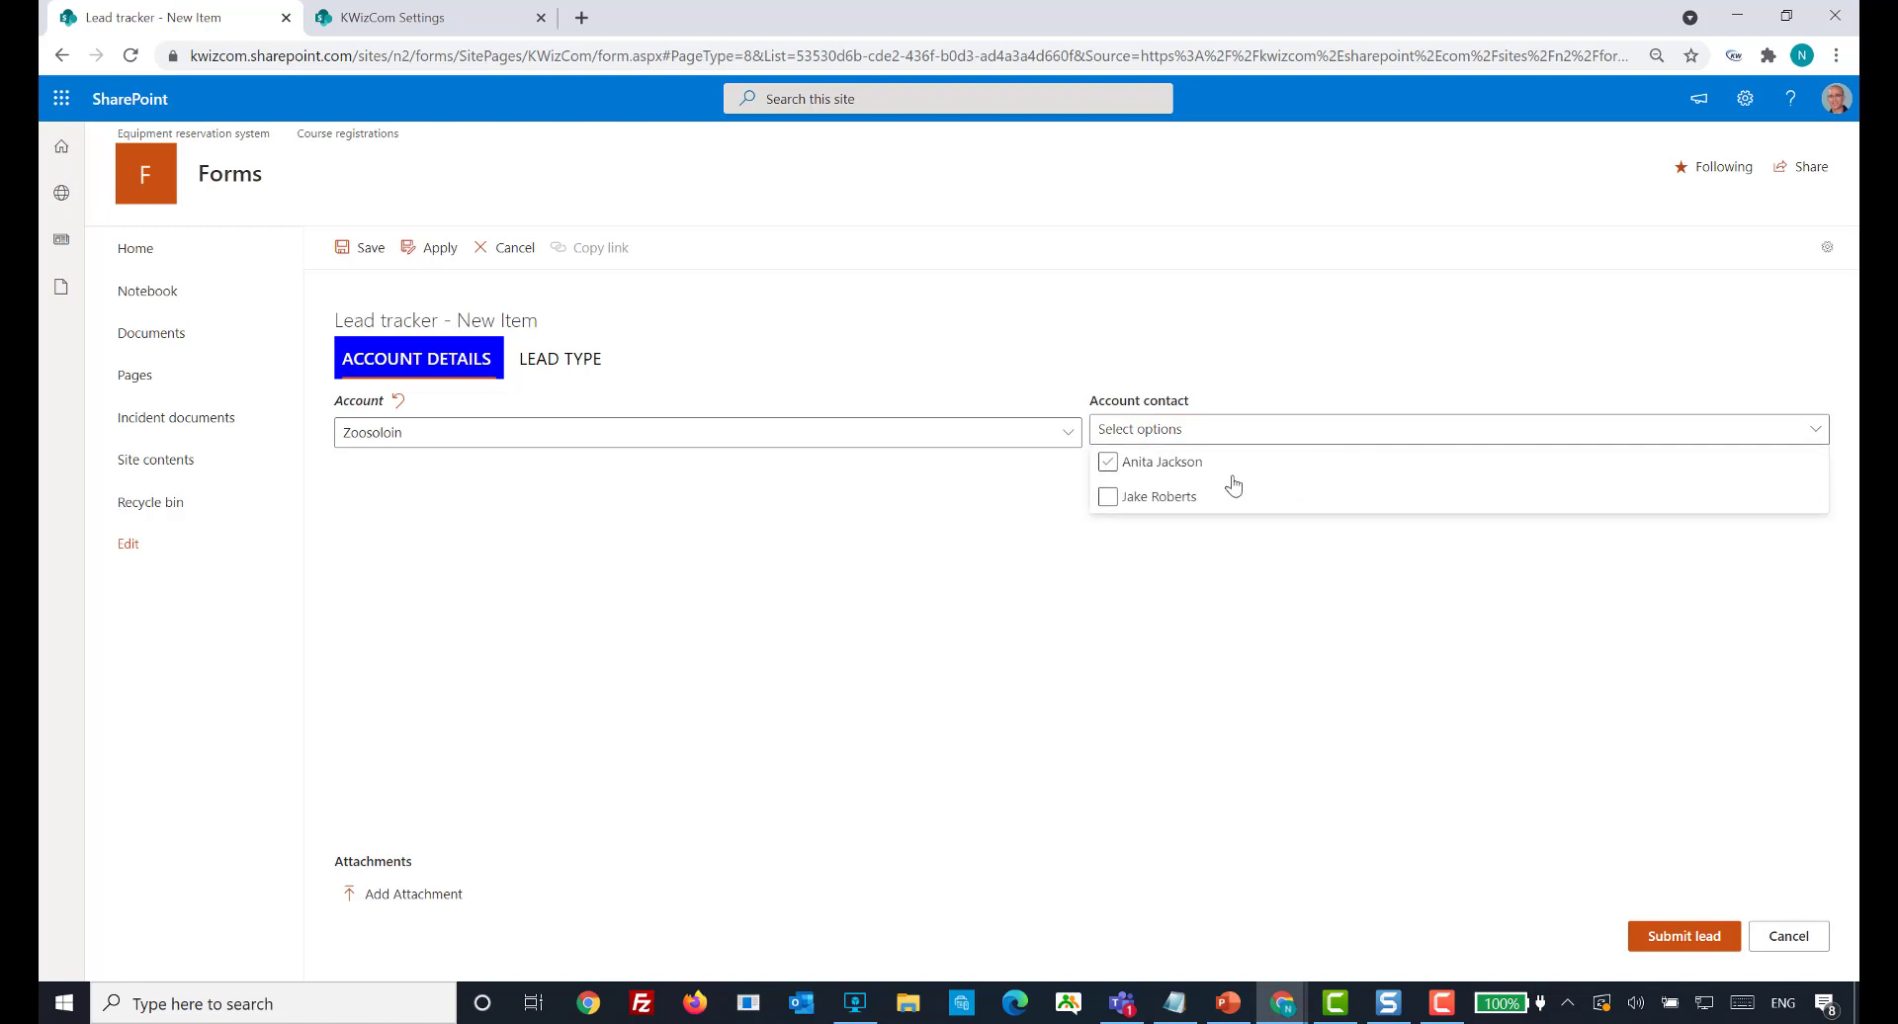
{"action": "left_click", "coordinate": [956, 446]}
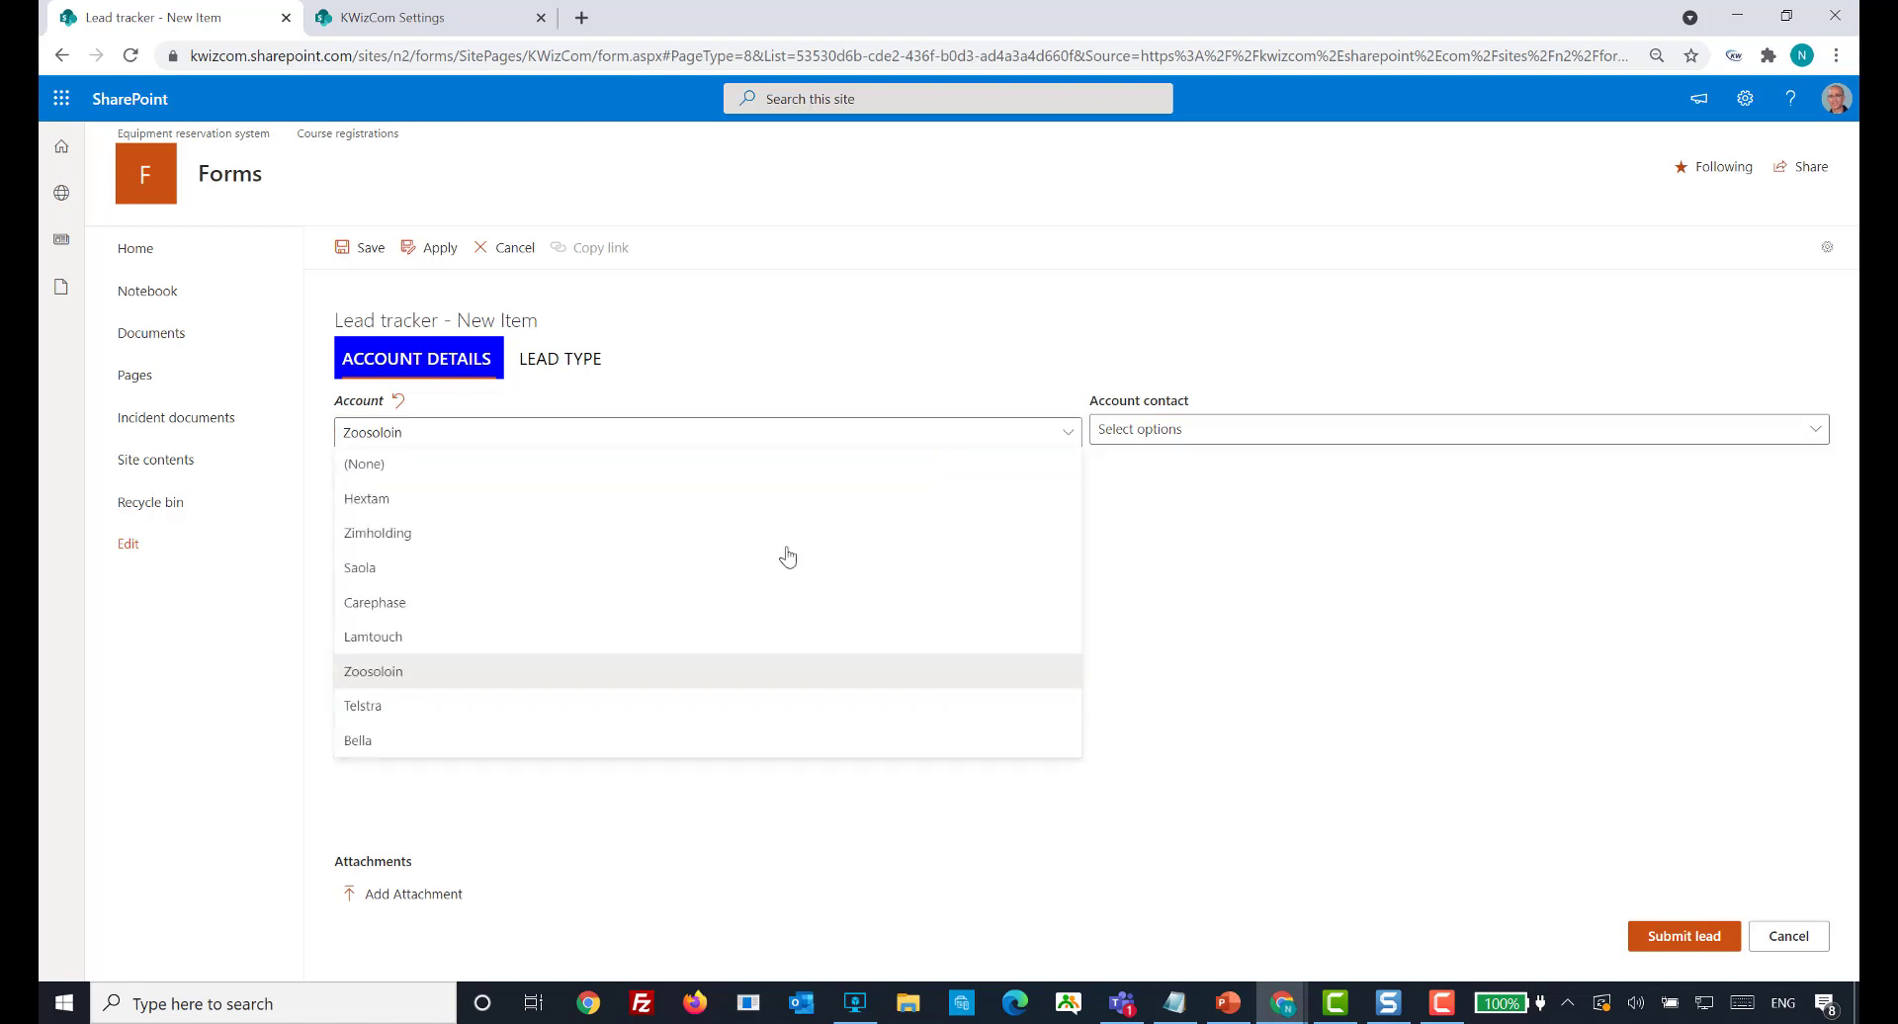
{"action": "left_click", "coordinate": [635, 706]}
{"action": "left_click", "coordinate": [1253, 431]}
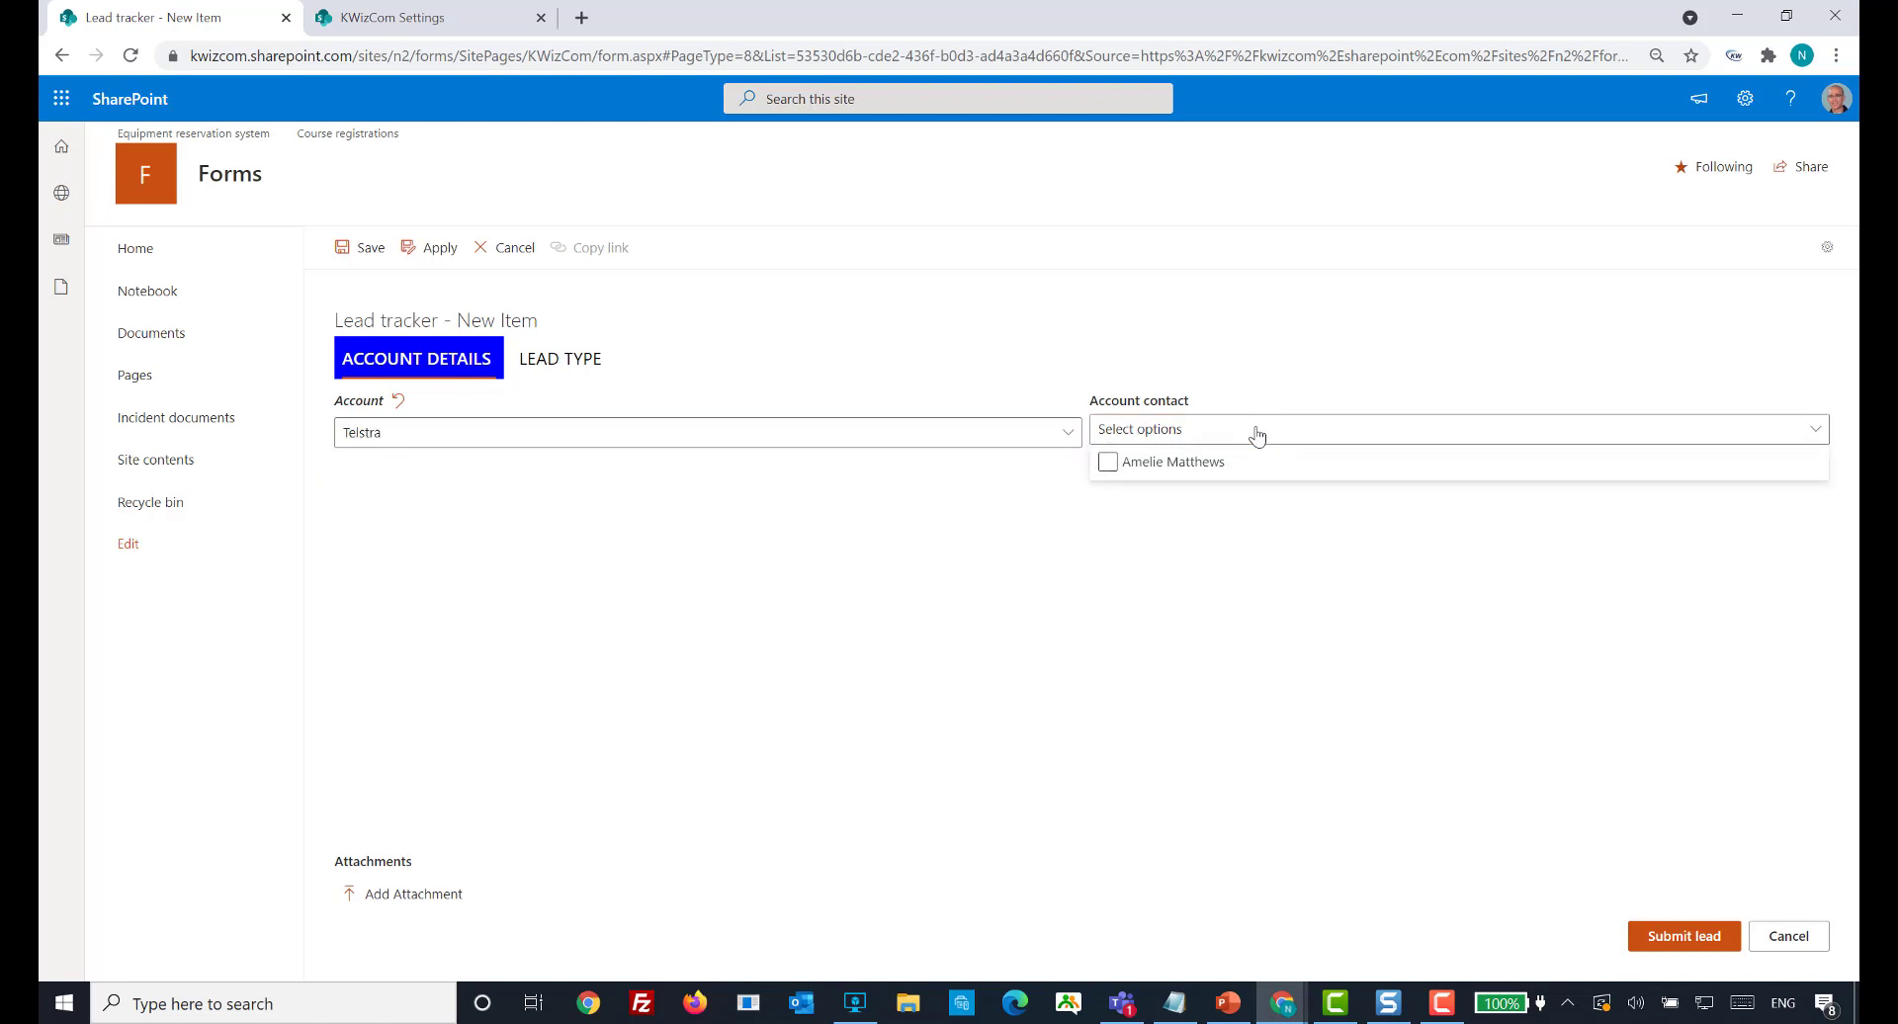
{"action": "left_click", "coordinate": [1267, 576]}
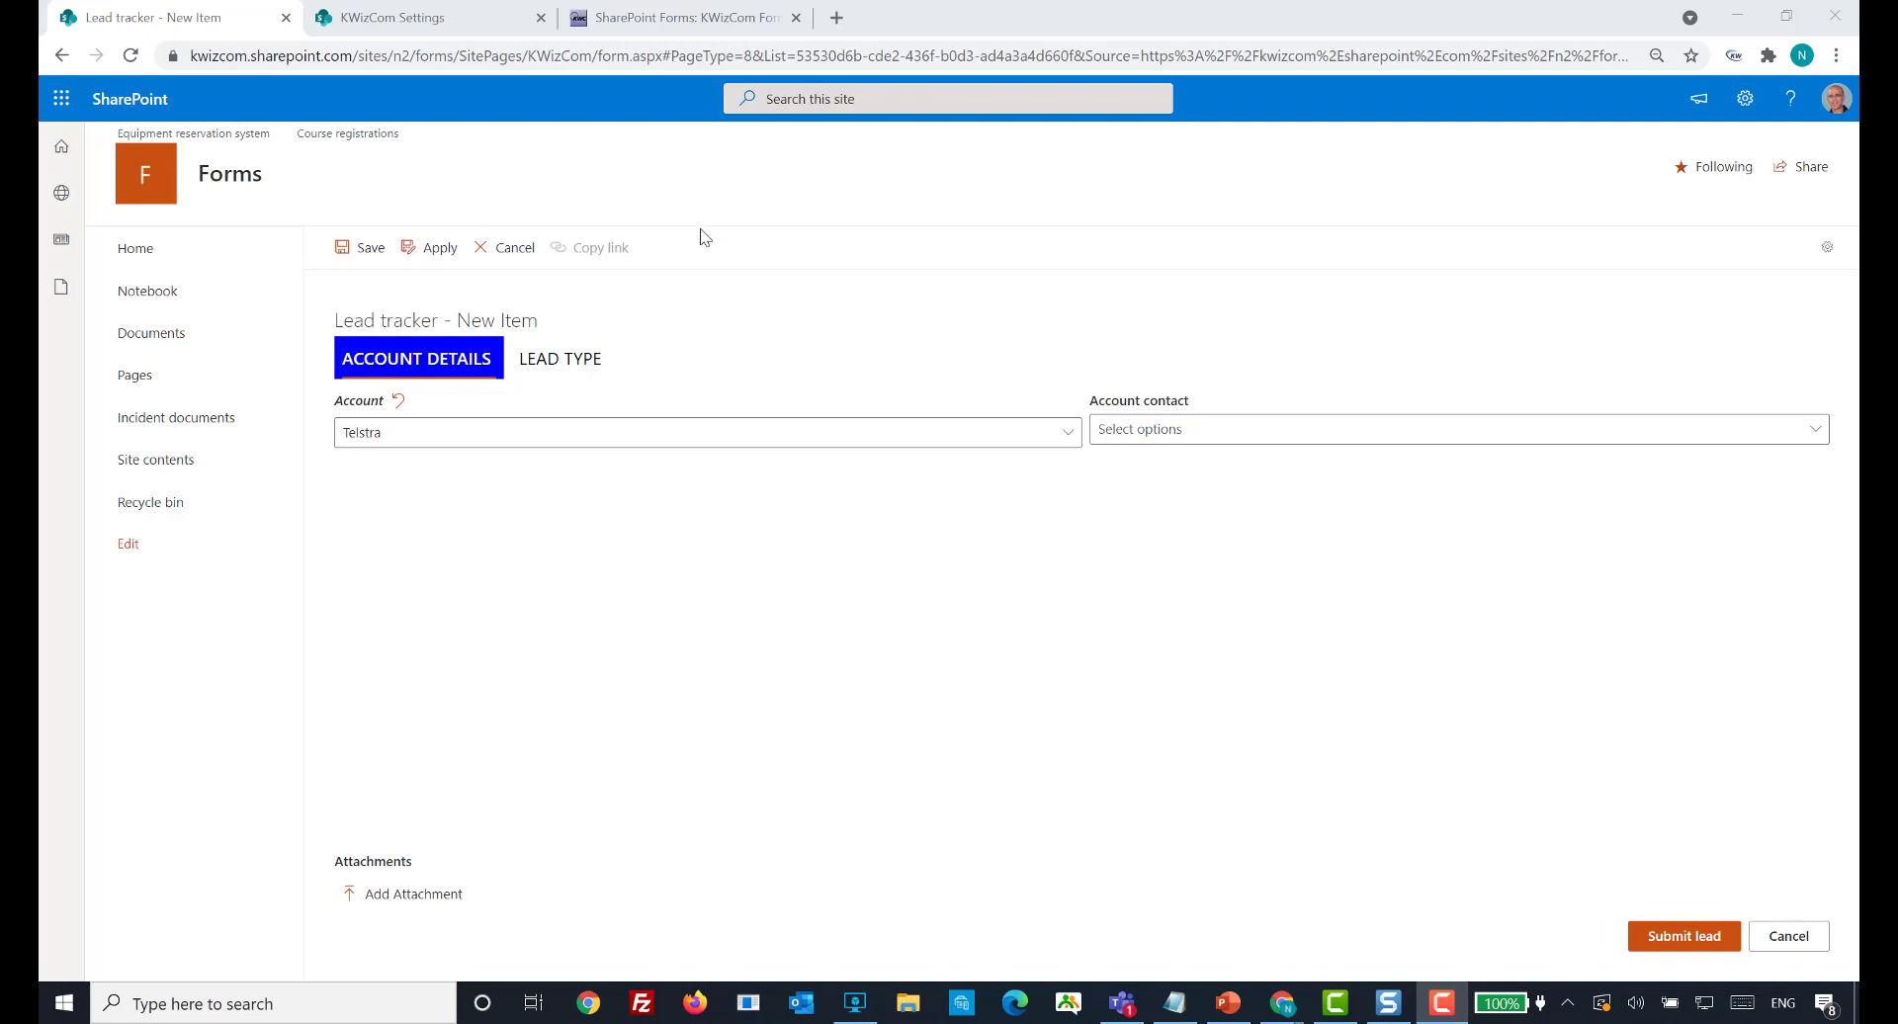
- Review the Forms Enterprise features available for the Lead tracker list and the KWizCom Forms App (Microsoft 365) product page
{"action": "left_click", "coordinate": [372, 19]}
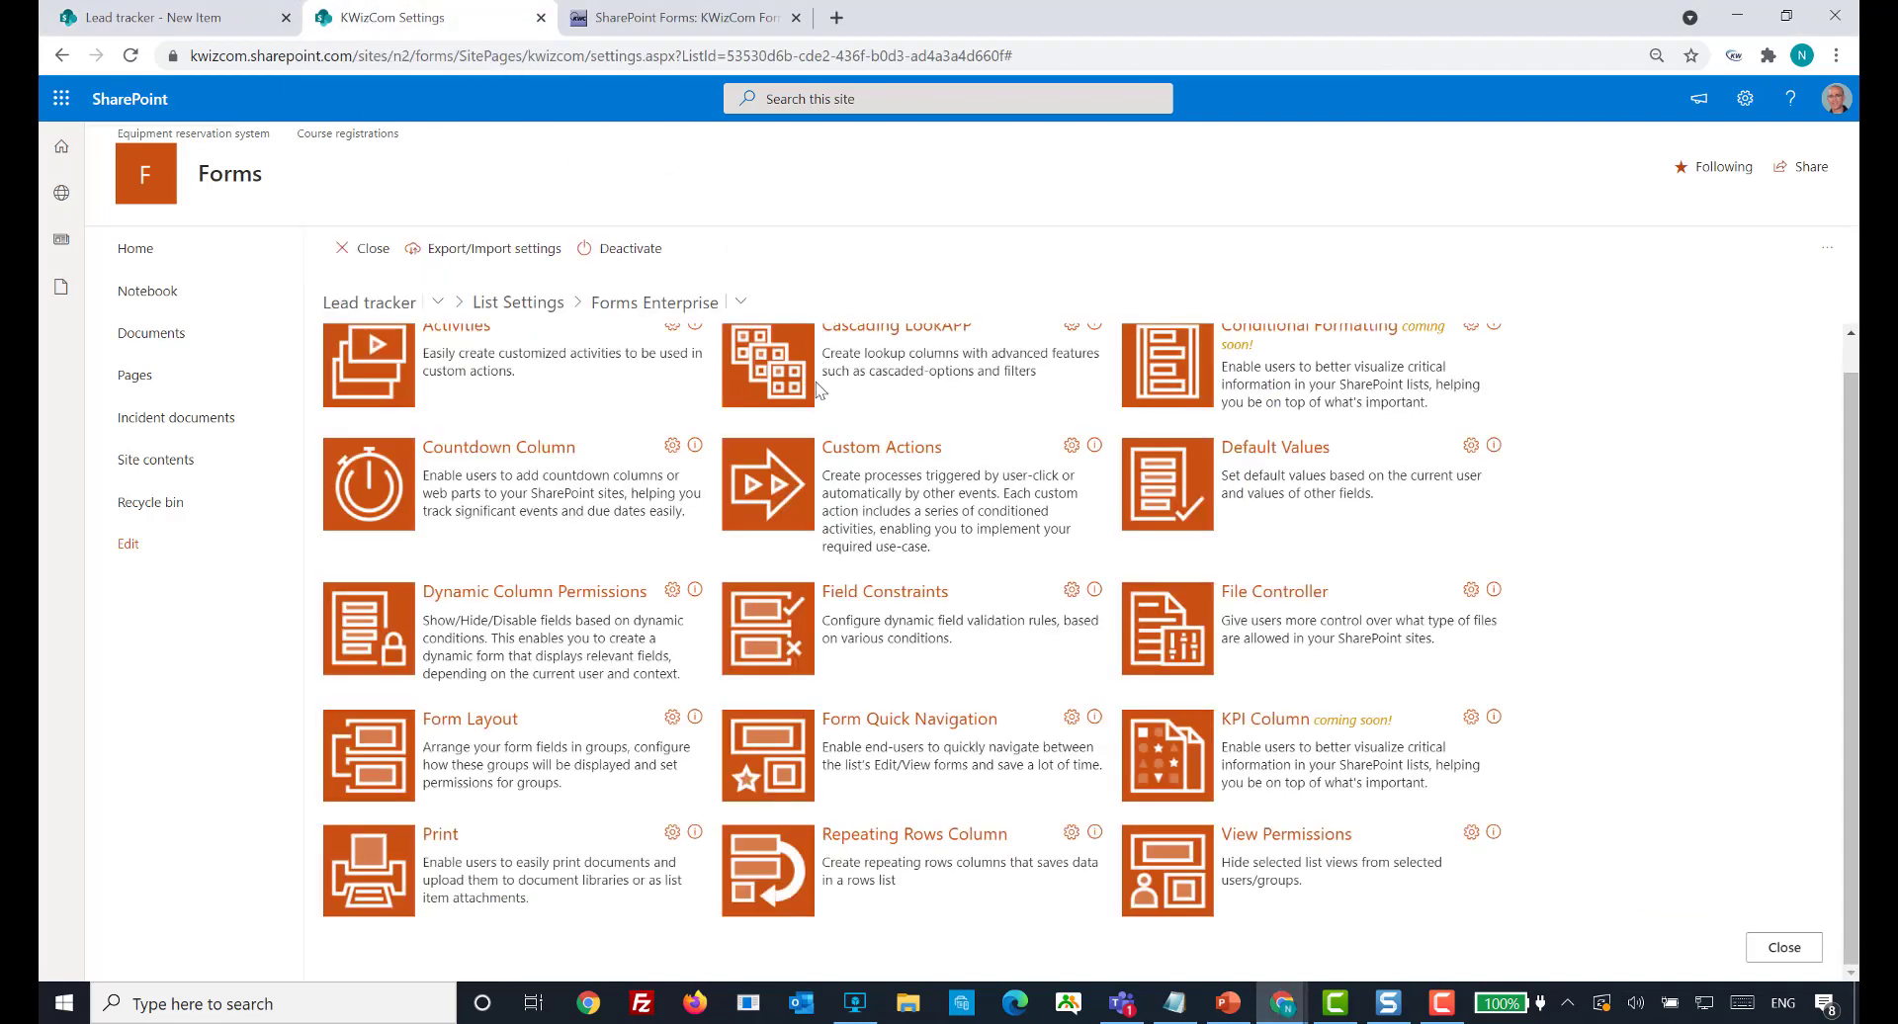
{"action": "scroll", "coordinate": [1633, 591], "scroll_direction": "up", "scroll_amount": 1}
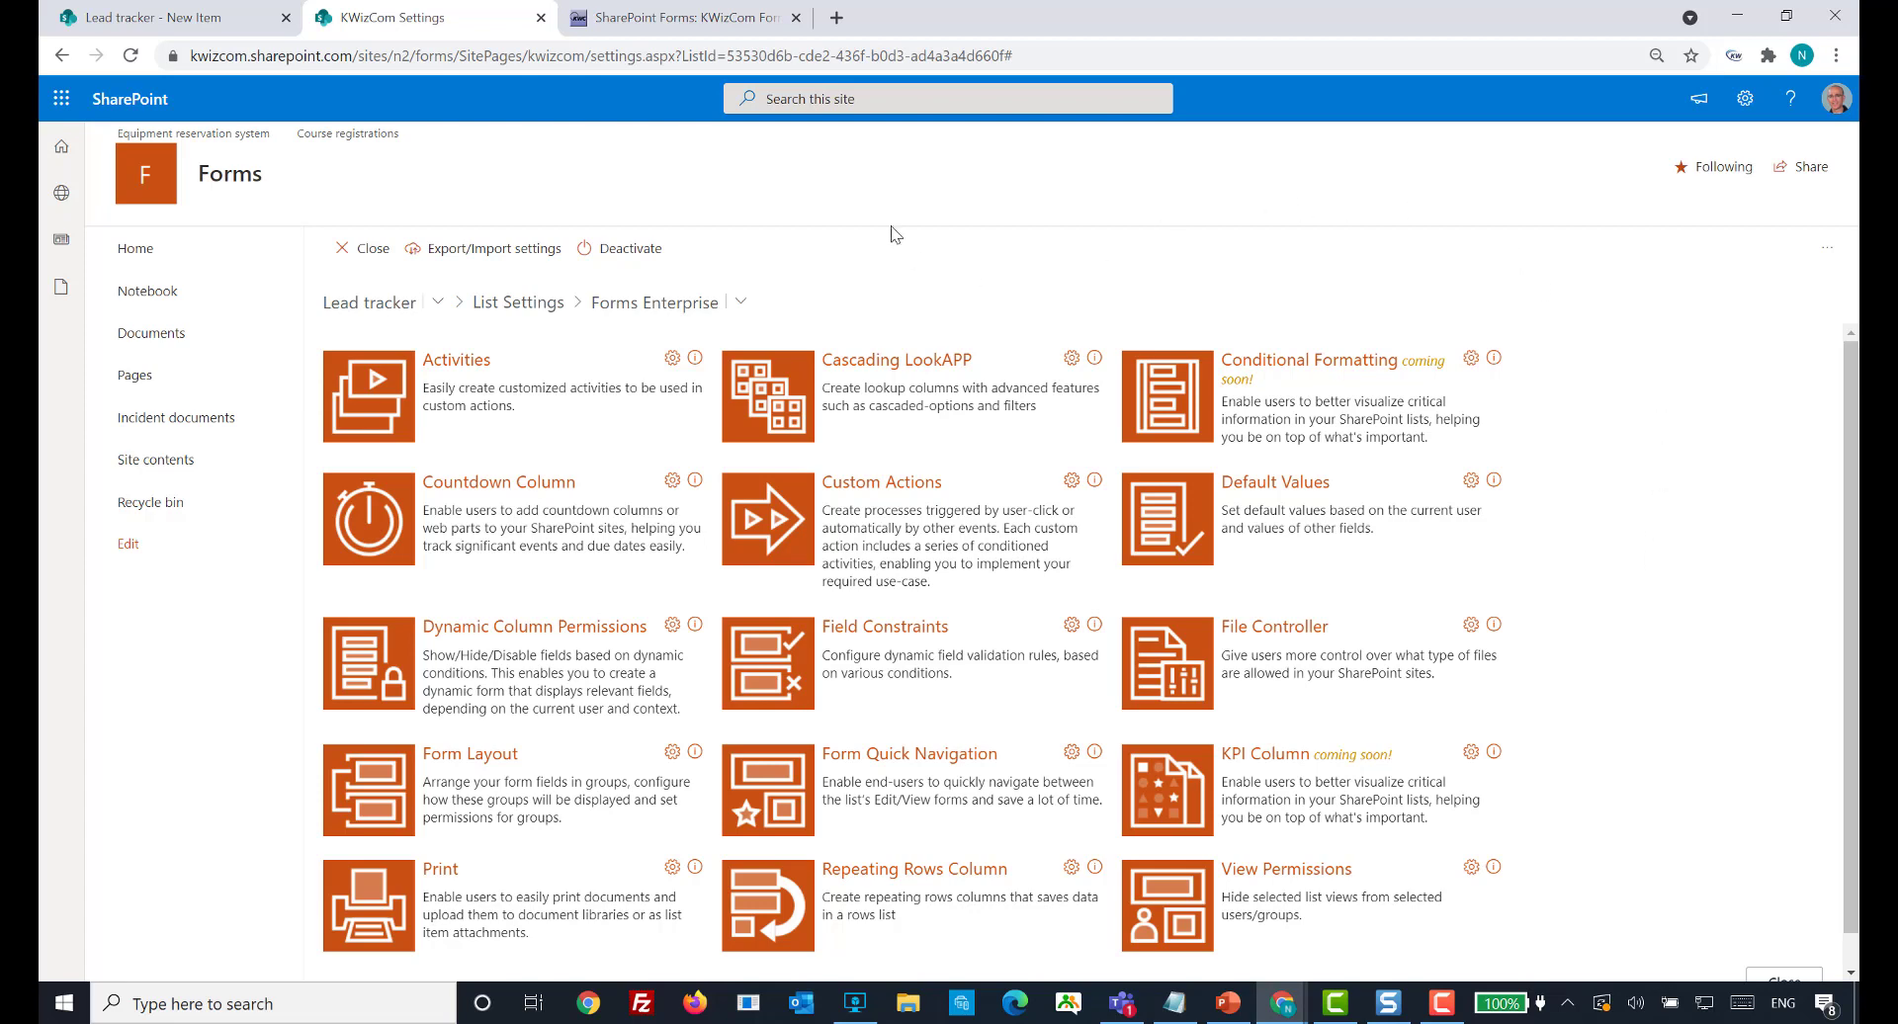
{"action": "left_click", "coordinate": [714, 30]}
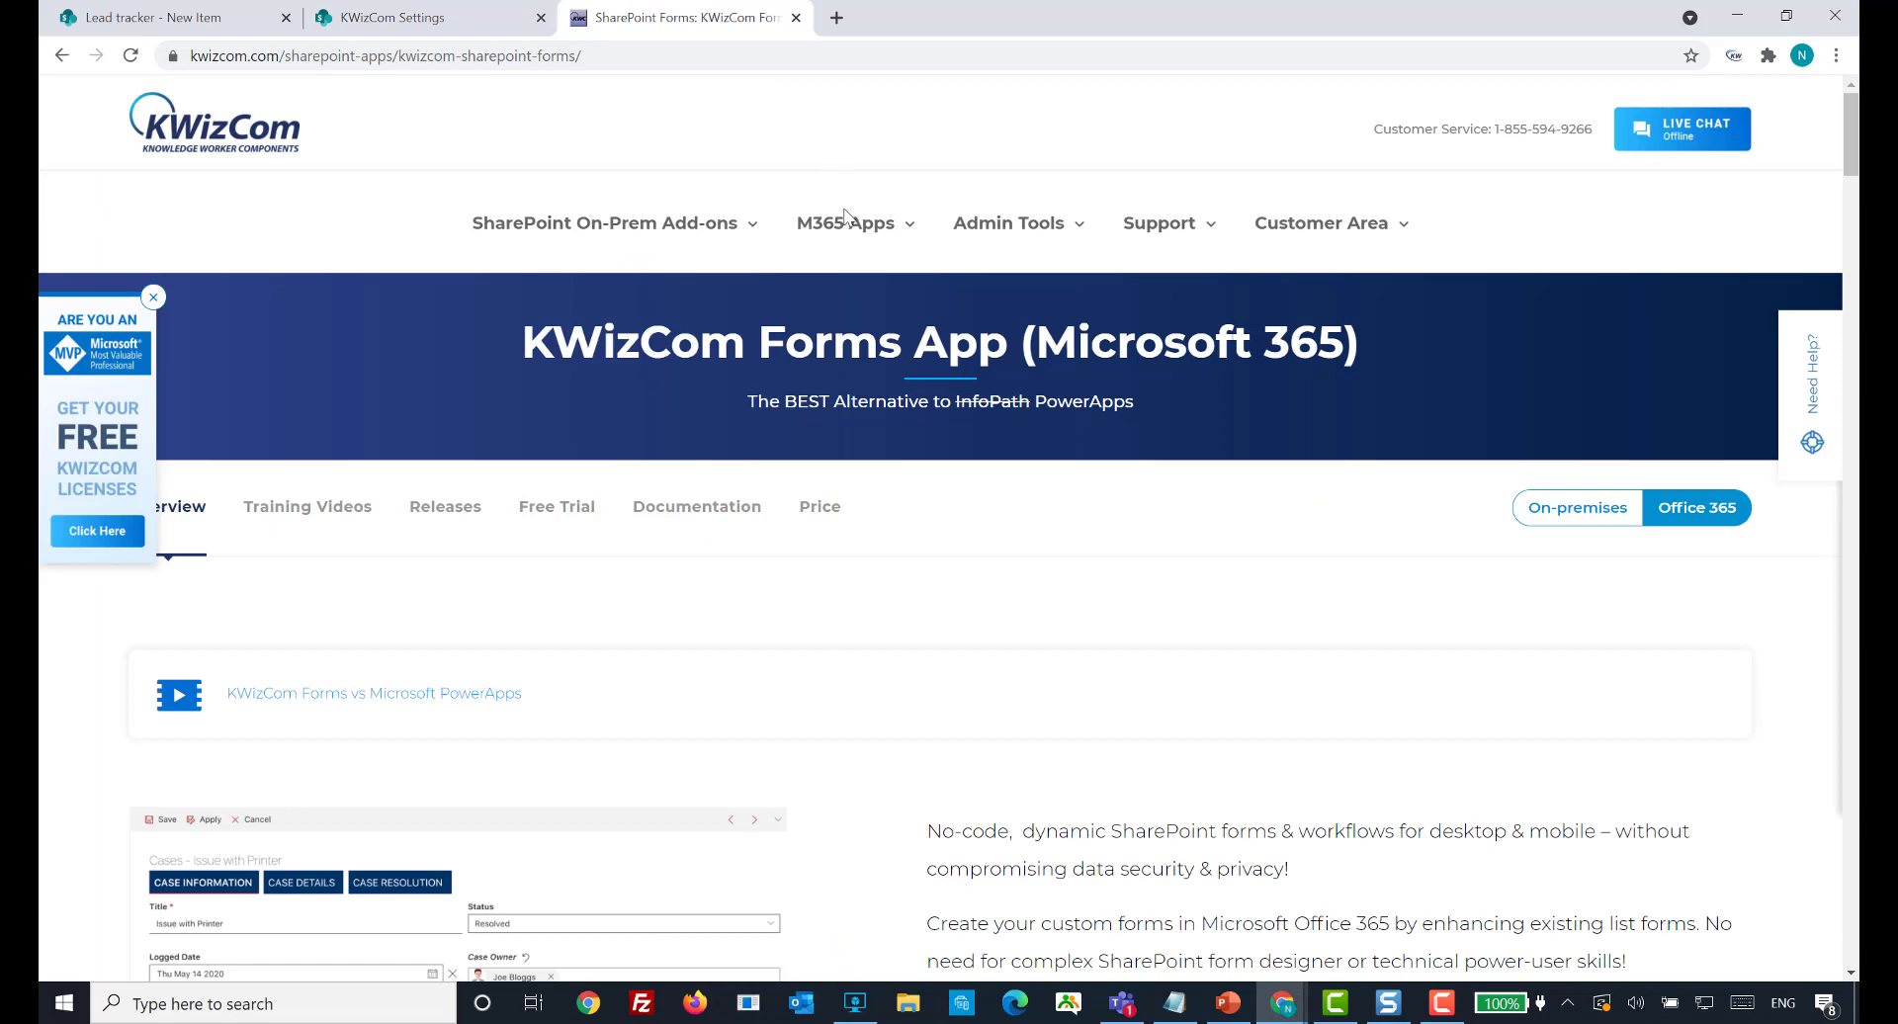
{"action": "mouse_move", "coordinate": [838, 228]}
{"action": "scroll", "coordinate": [708, 565], "scroll_direction": "down", "scroll_amount": 1}
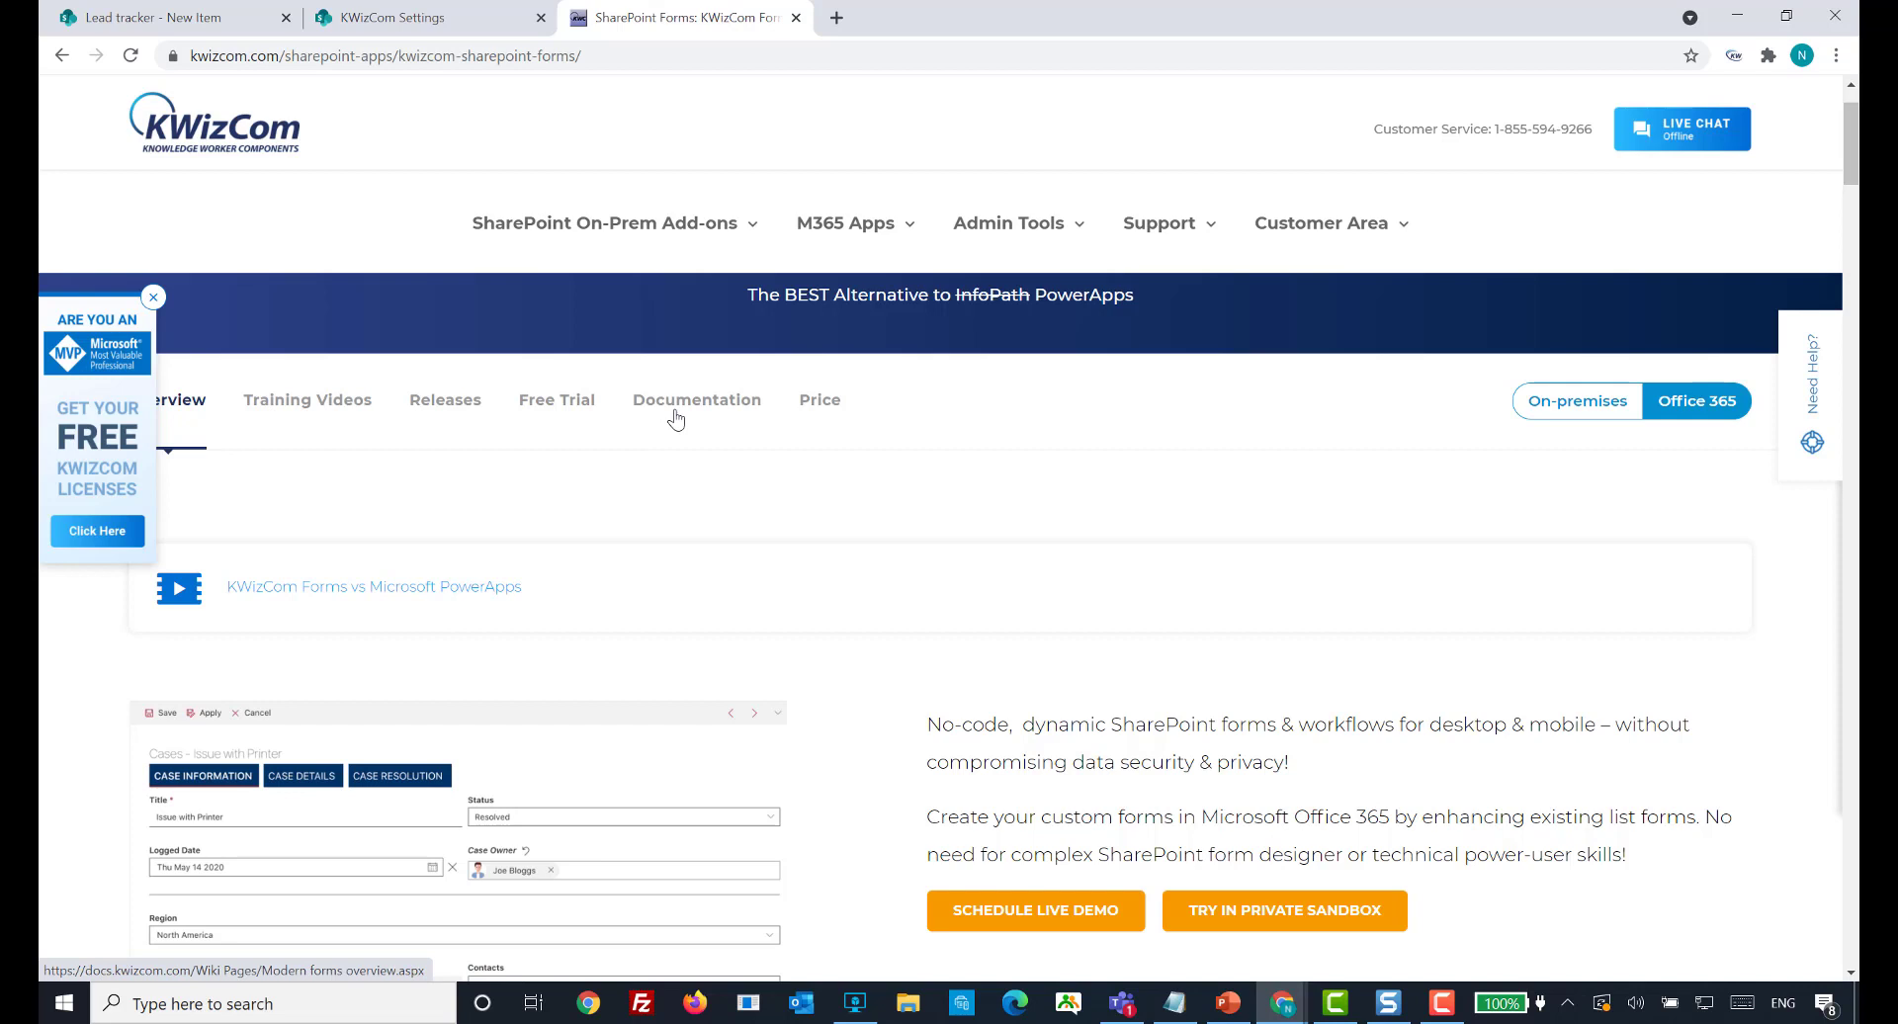
{"action": "key", "text": "alt+Tab"}
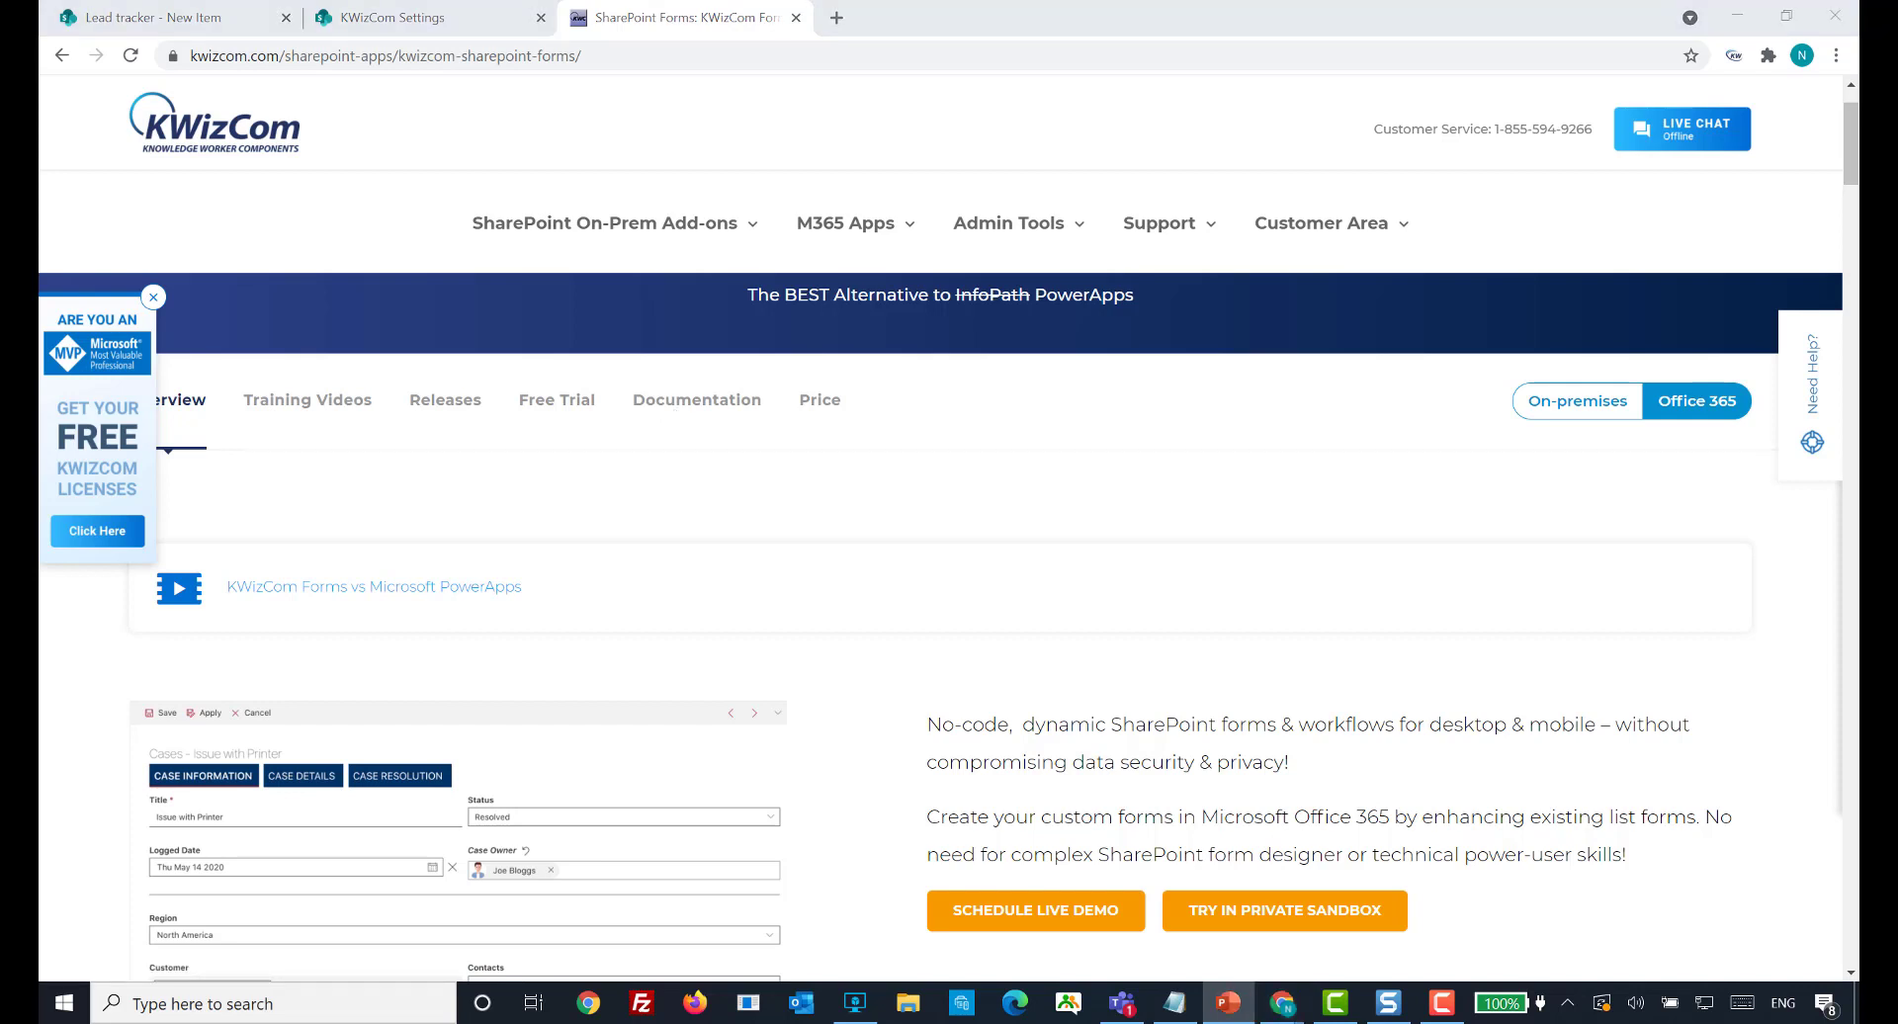